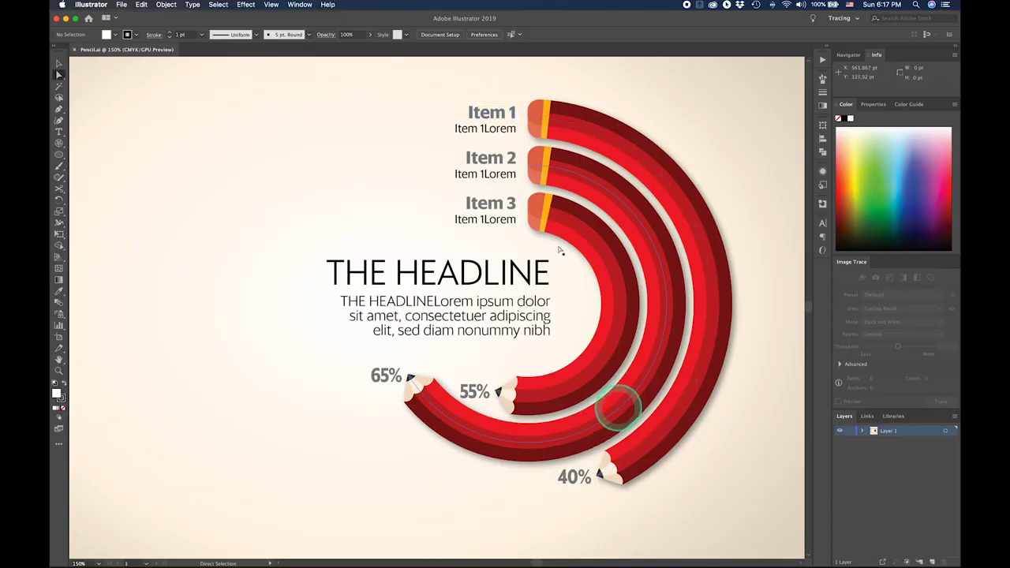
- Click the Item 3 label, deselect the artwork, and choose File > New
click(342, 210)
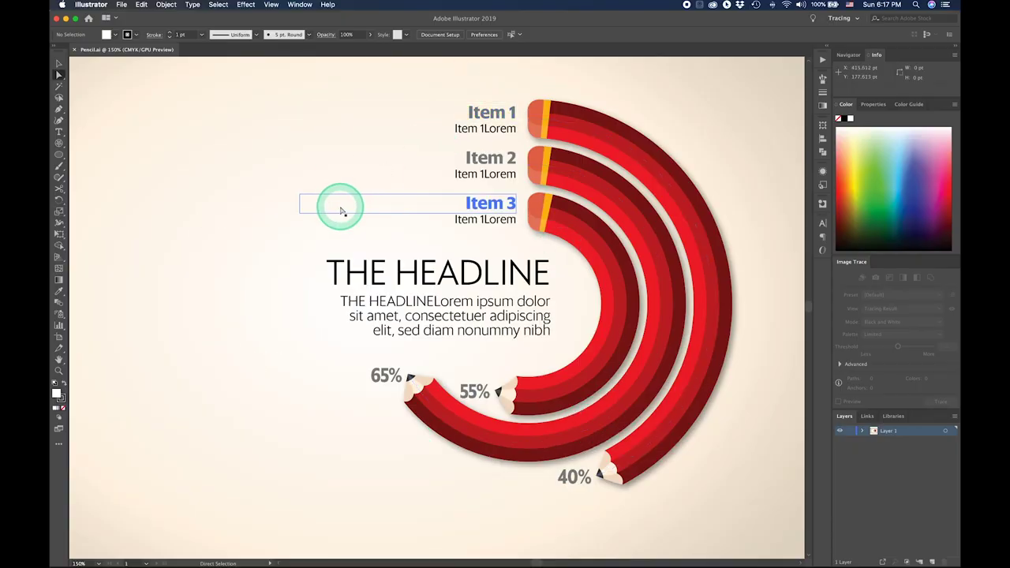
click(231, 136)
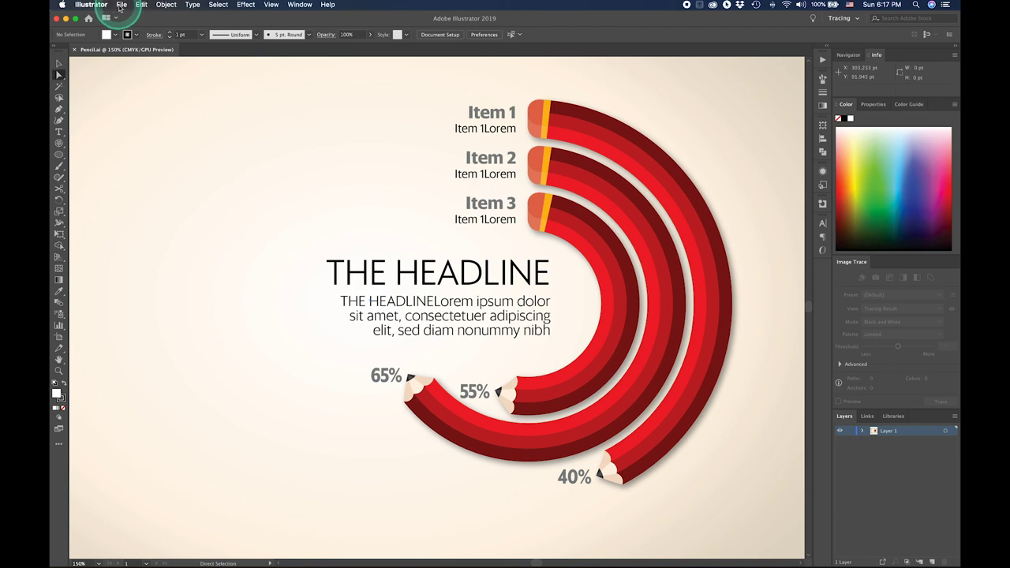
click(121, 4)
click(123, 16)
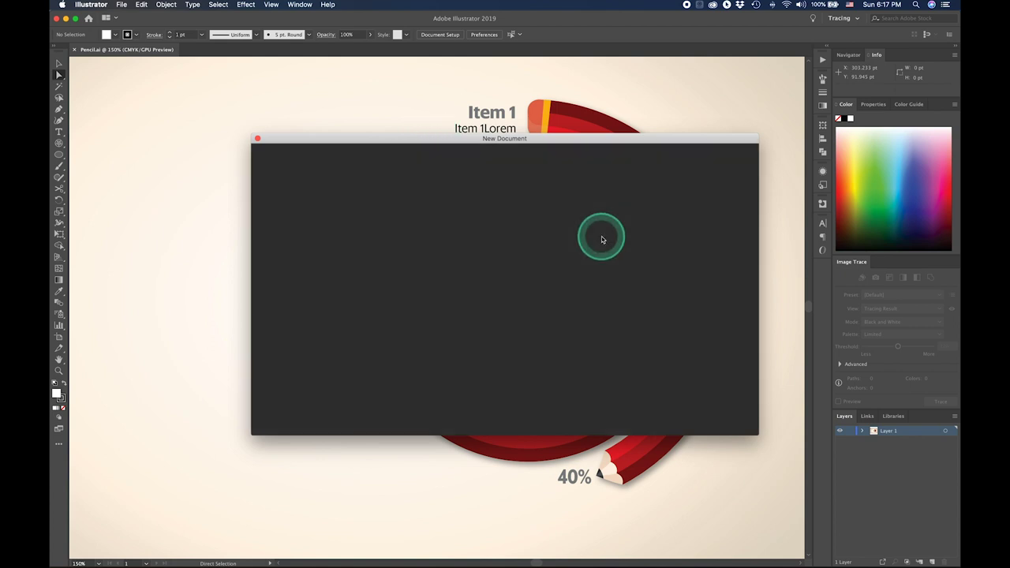
- Create blank document Untitled-5 and draw a 30.782 × 166.125 pt rectangle at 100% zoom
key(Escape)
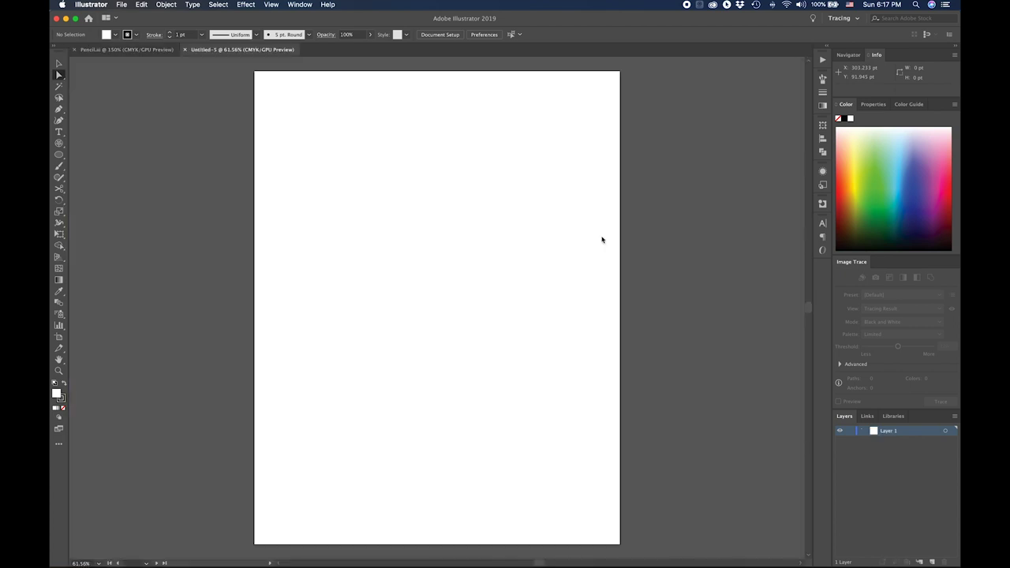
click(60, 157)
drag(60, 157, 90, 155)
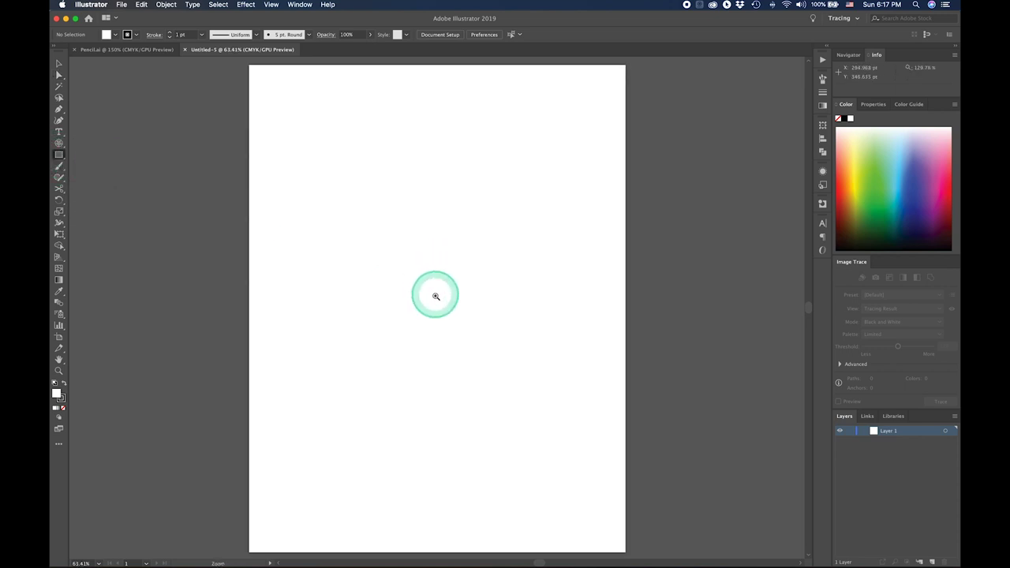
drag(415, 261, 433, 297)
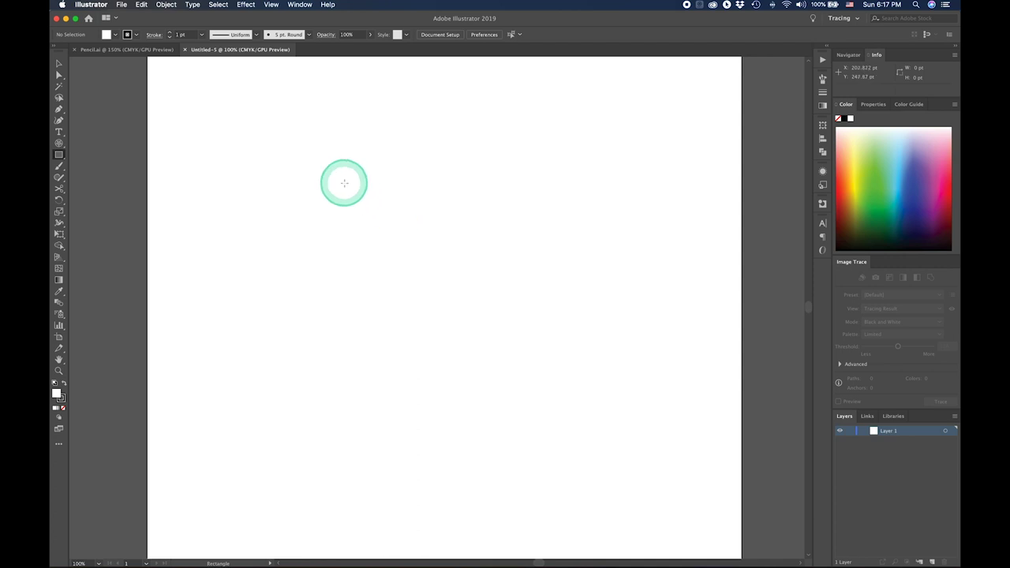
drag(344, 184, 374, 344)
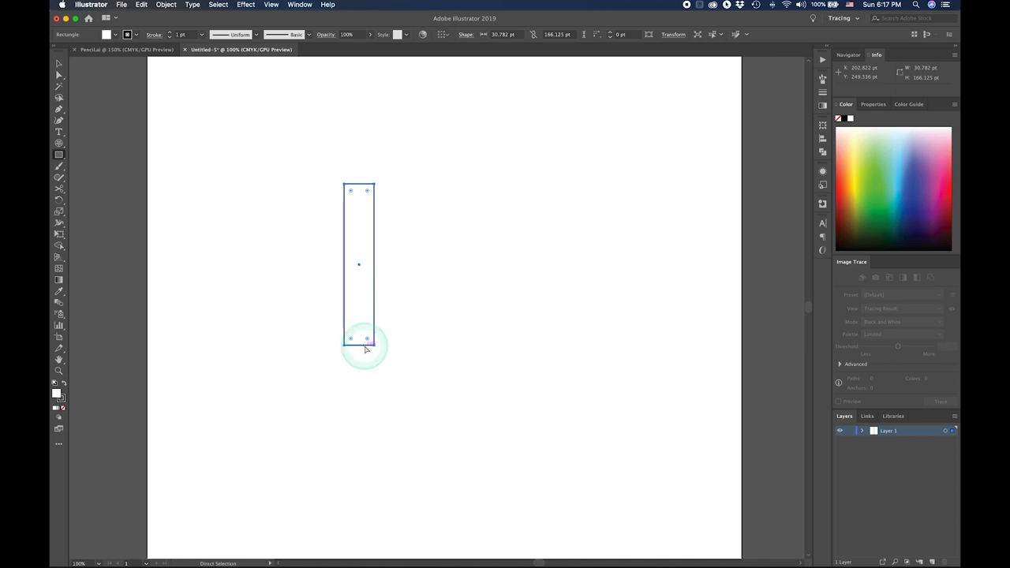
click(366, 349)
click(66, 63)
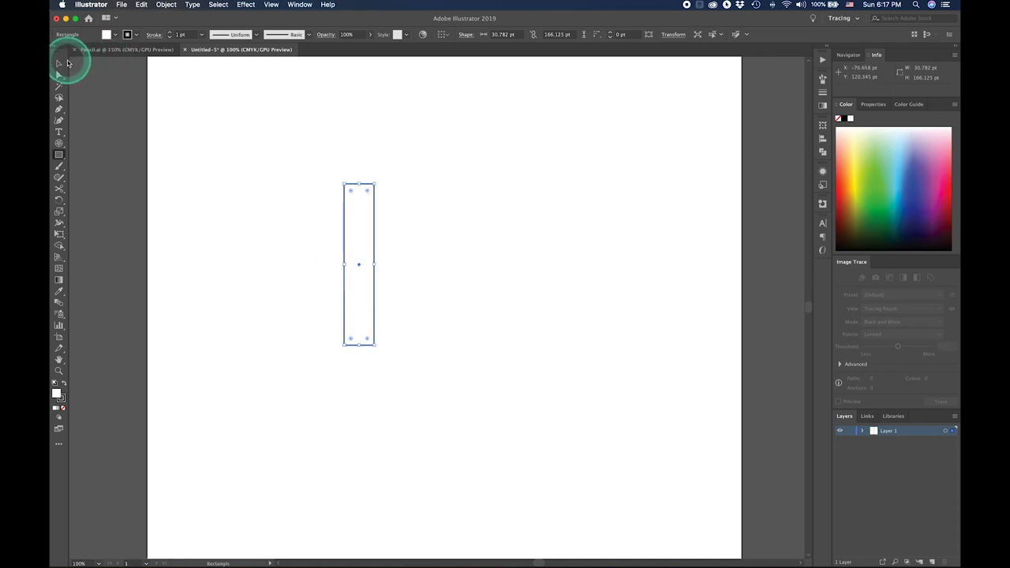
click(60, 75)
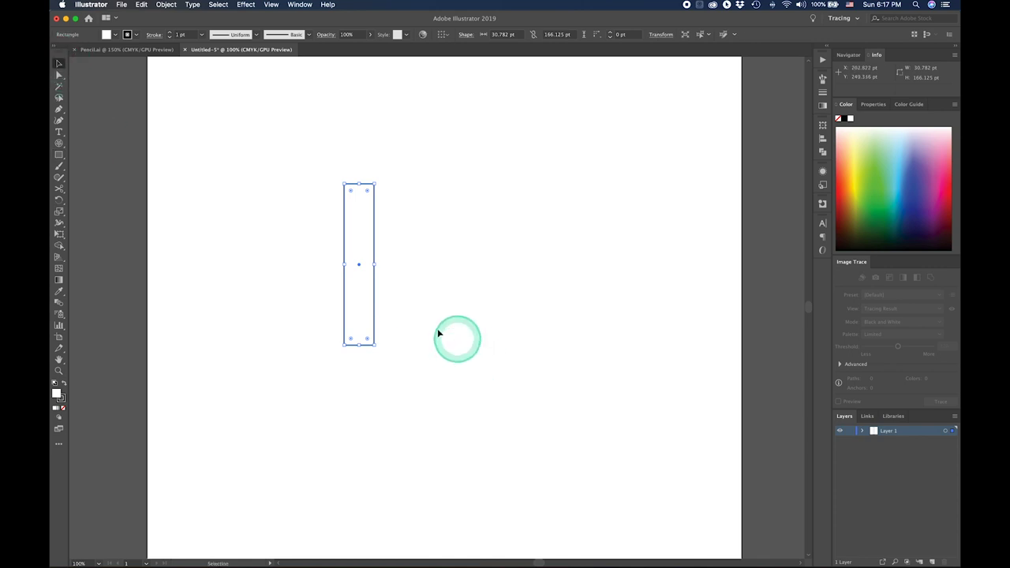
- Duplicate the rectangle twice to the right, making three side-by-side strips
drag(381, 318, 434, 320)
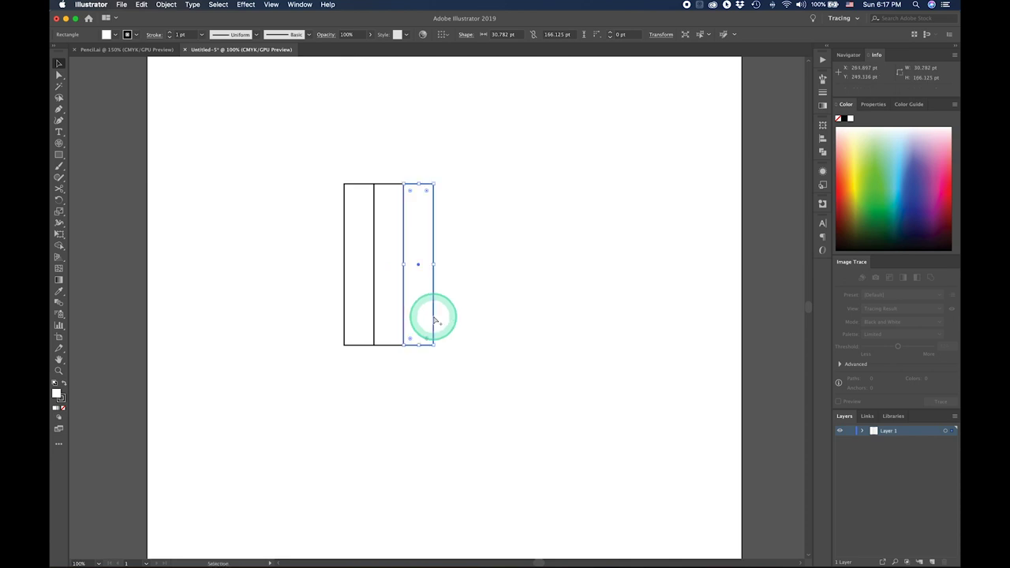
key(a)
click(482, 345)
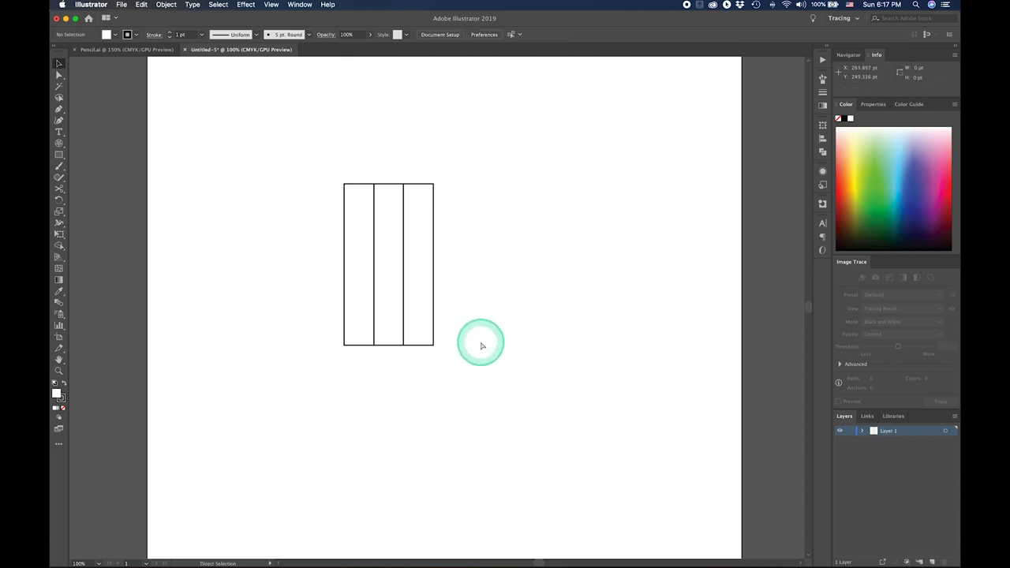
key(v)
- Draw a thin band rectangle across the top of the three strips
click(60, 155)
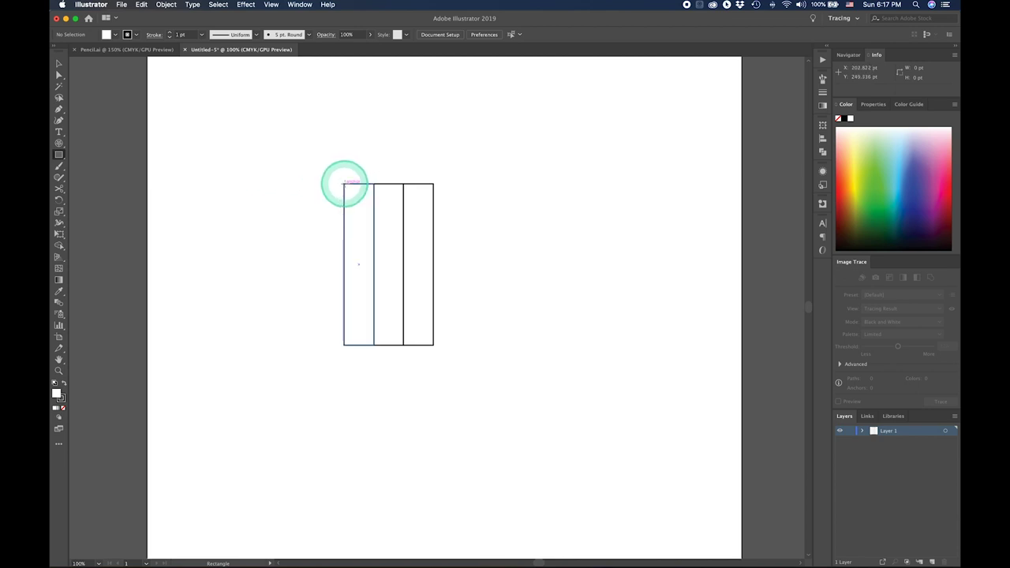
drag(344, 184, 432, 165)
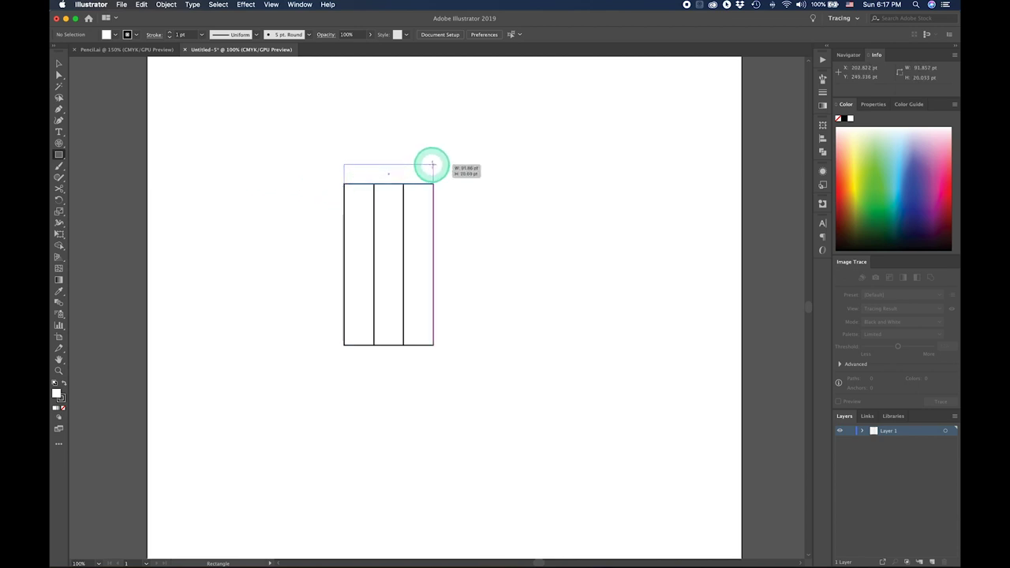
key(v)
click(326, 165)
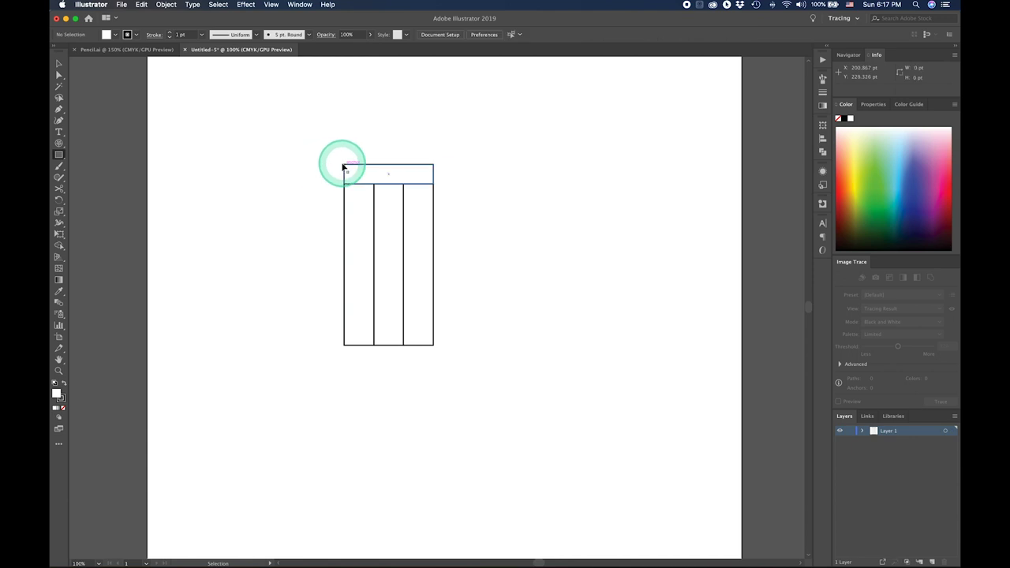
- Draw a cap rectangle above the band and round its top corners to about 29 pt
mouse_move(345, 164)
mouse_down()
mouse_move(432, 127)
mouse_move(388, 118)
mouse_up()
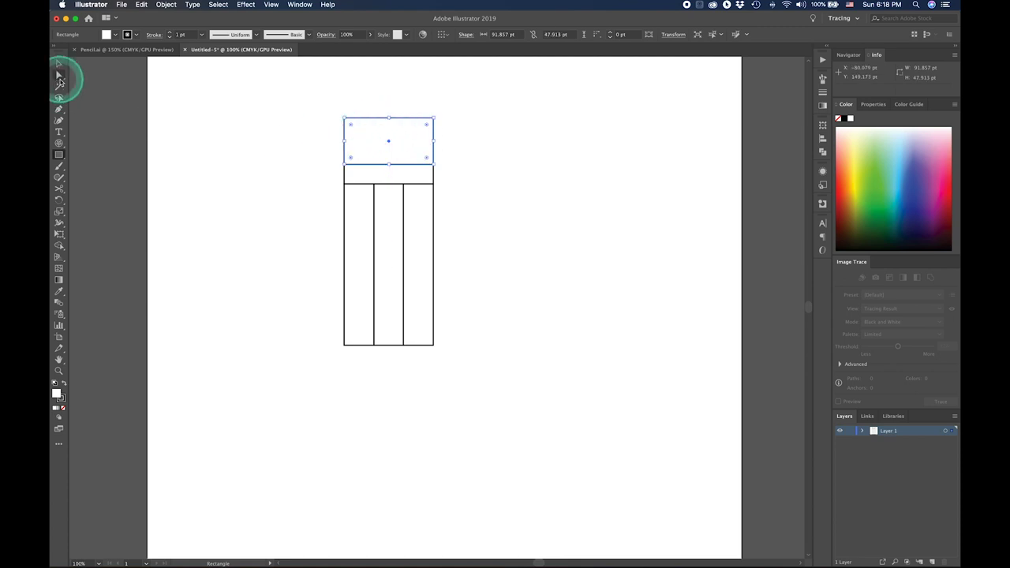
click(60, 76)
drag(322, 106, 455, 128)
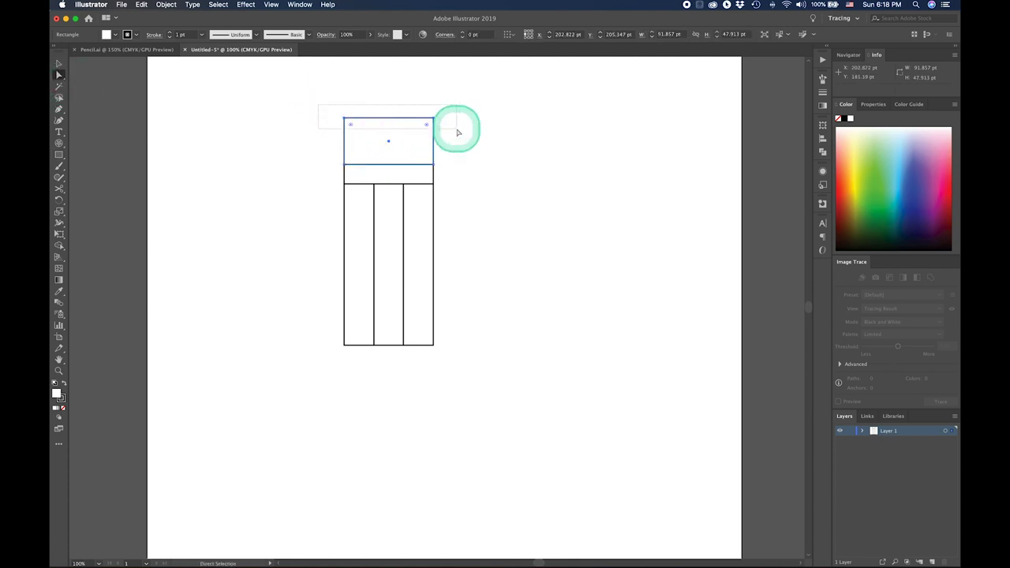
drag(352, 127, 371, 152)
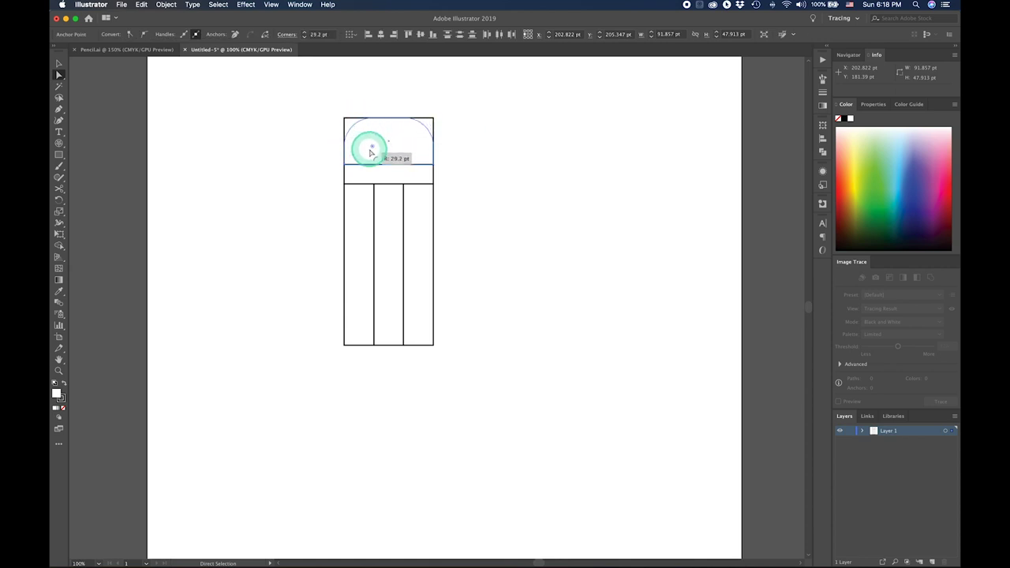
drag(370, 152, 371, 153)
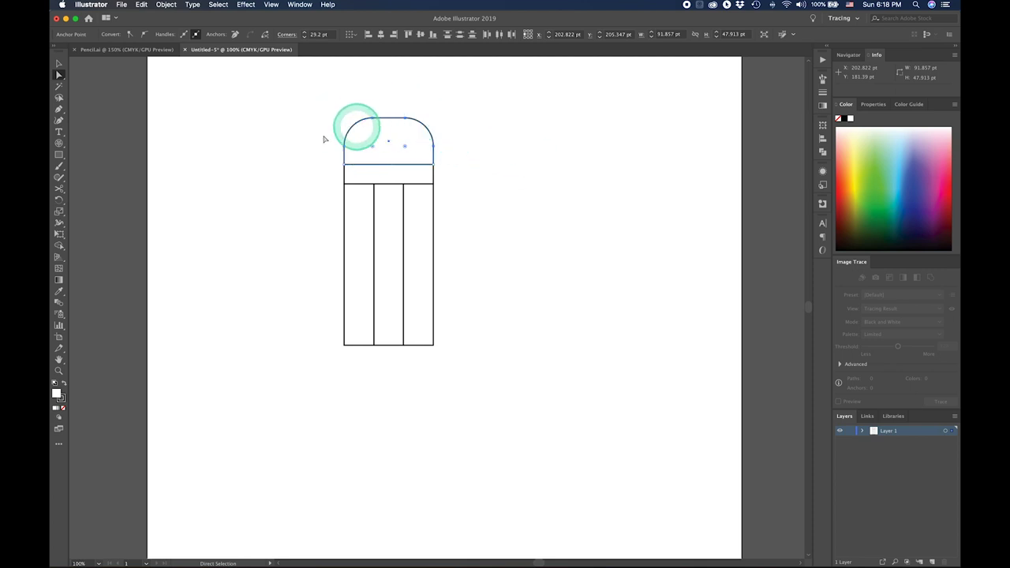
click(286, 172)
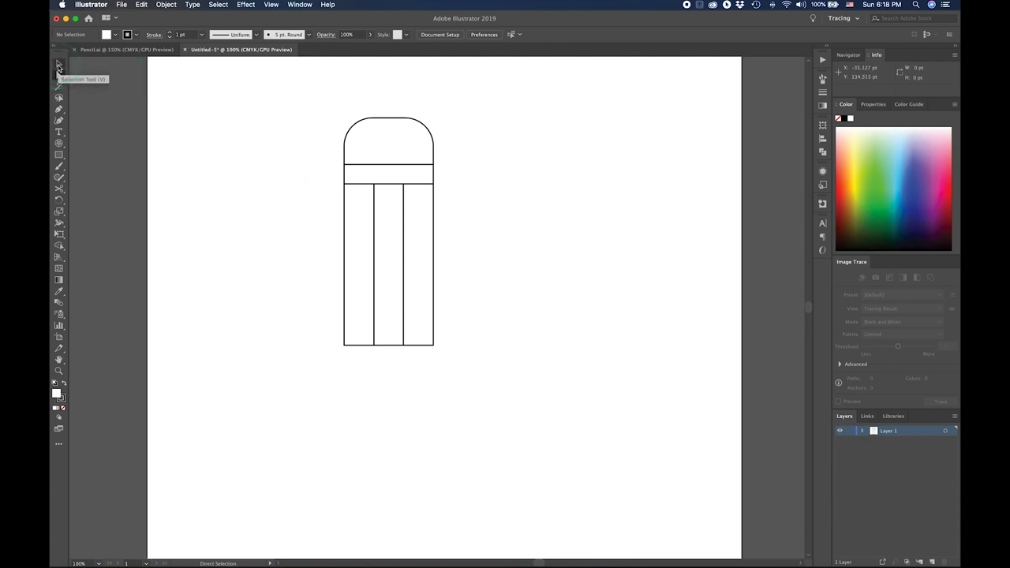
- Copy the rounded cap and band about 31 pt to the right
click(57, 67)
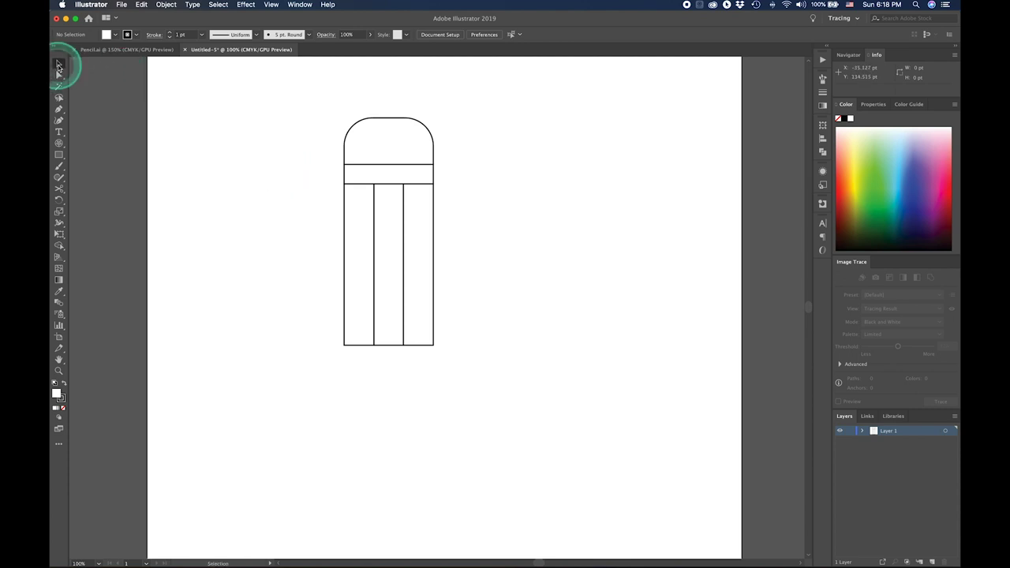
click(371, 165)
shift+click(433, 167)
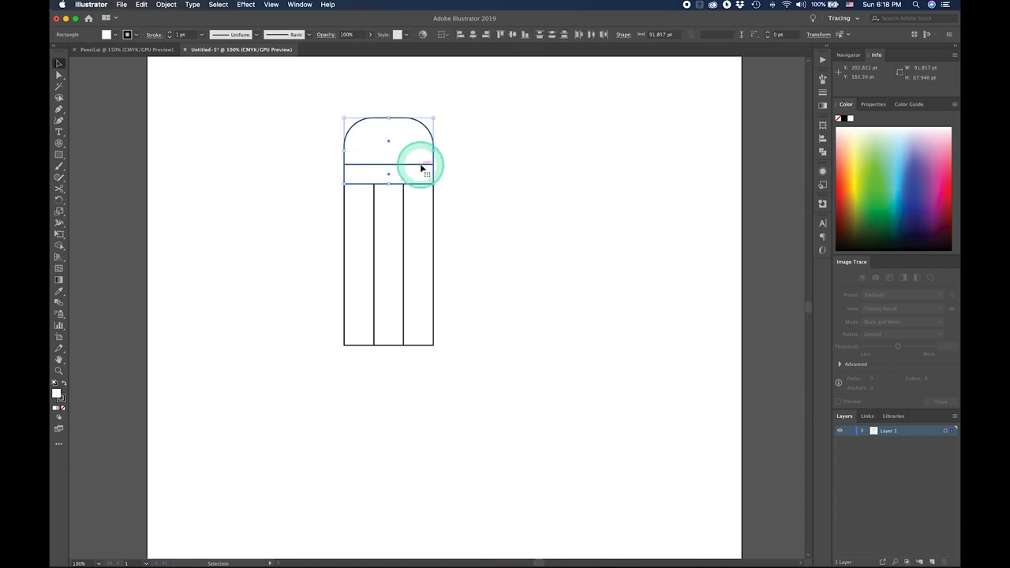
click(423, 167)
drag(422, 167, 453, 167)
click(510, 171)
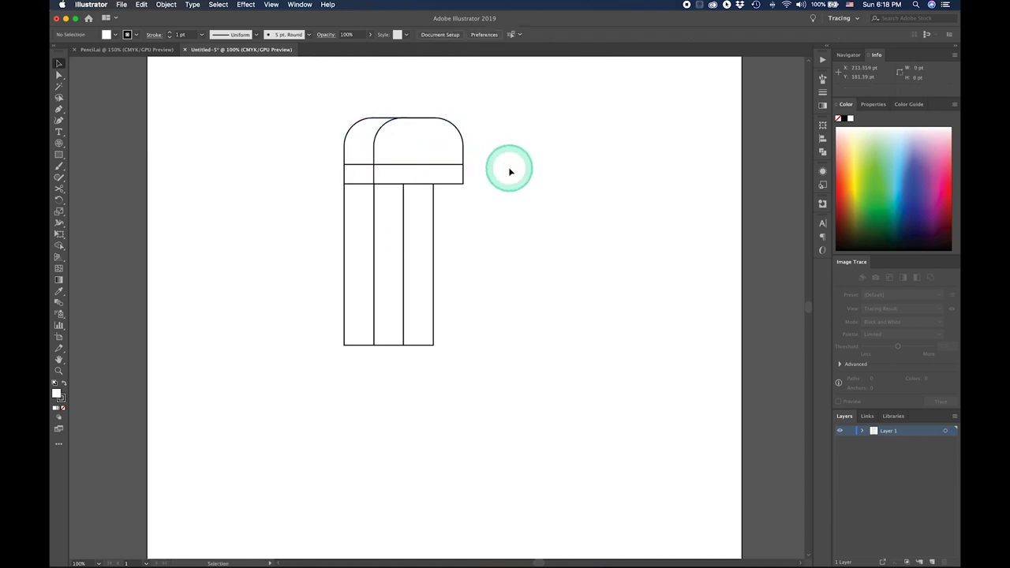
- Draw a small circle at the strips' bottom-left corner, discarding an extra copy
click(59, 154)
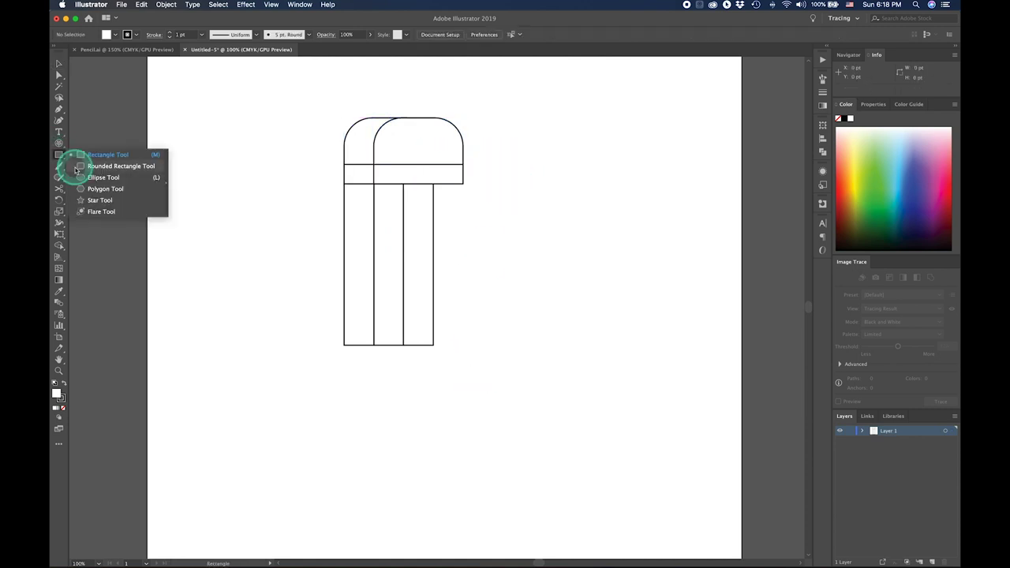
drag(58, 156, 101, 182)
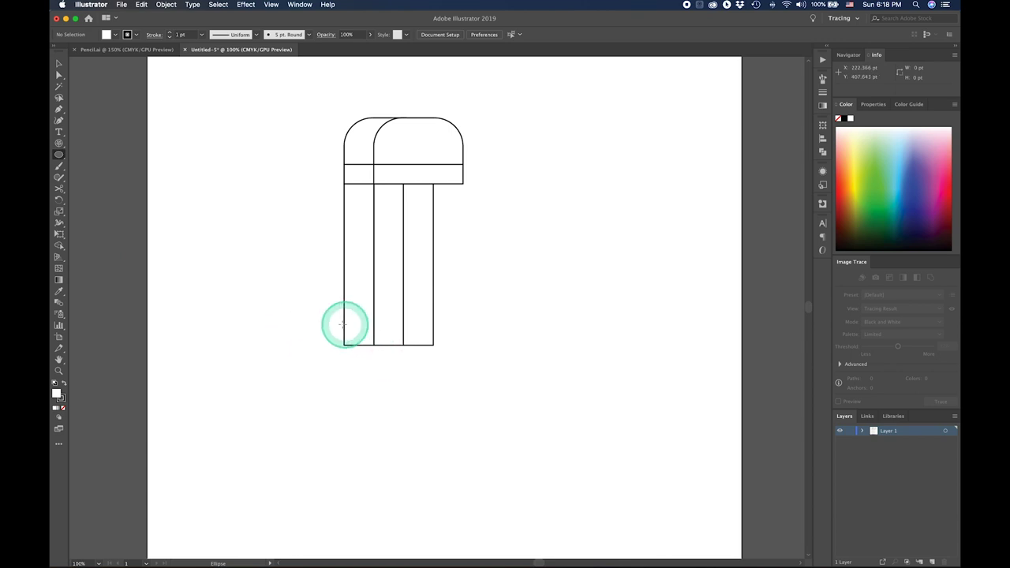
drag(344, 322, 370, 354)
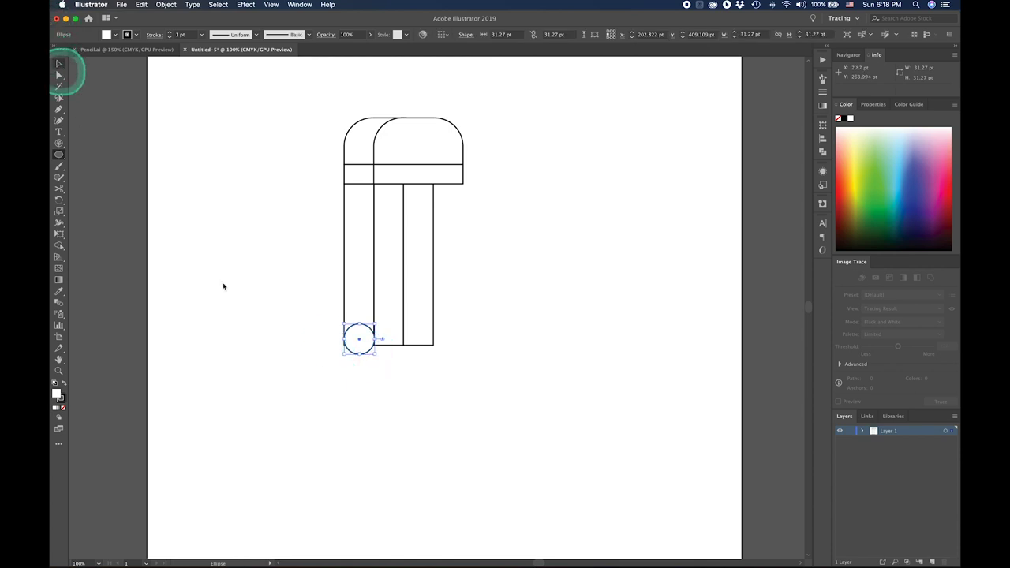
mouse_move(360, 341)
mouse_down()
mouse_move(360, 398)
mouse_move(358, 356)
mouse_move(386, 357)
mouse_up()
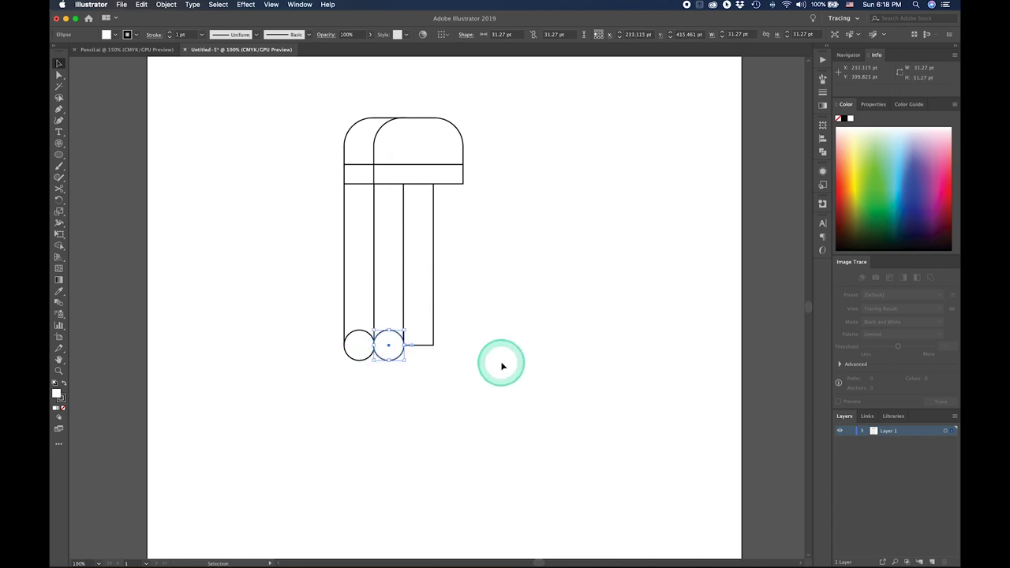
key(Delete)
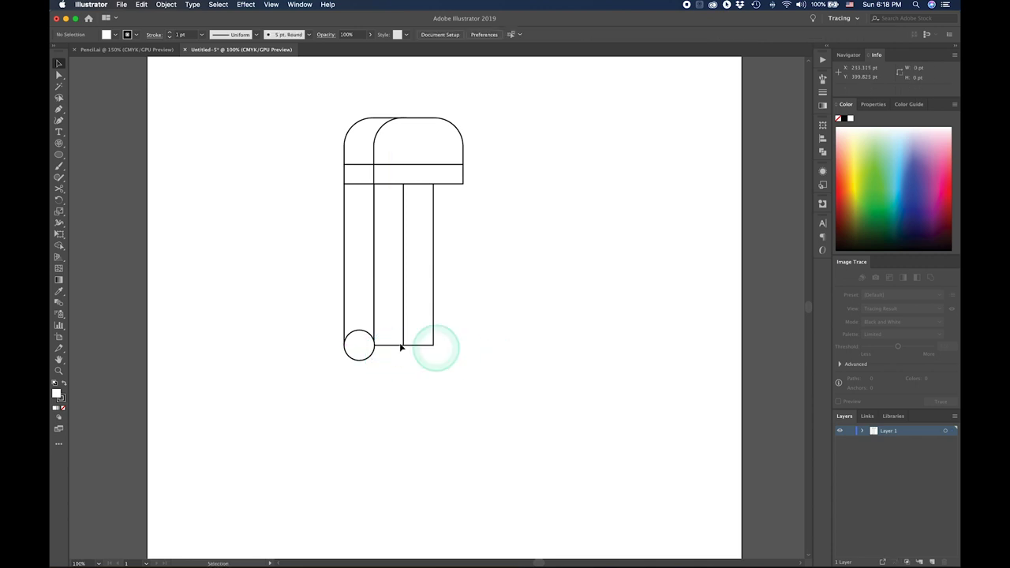
- Resize the circle to 30.538 pt, copy it under the right column, and select all shapes
click(368, 359)
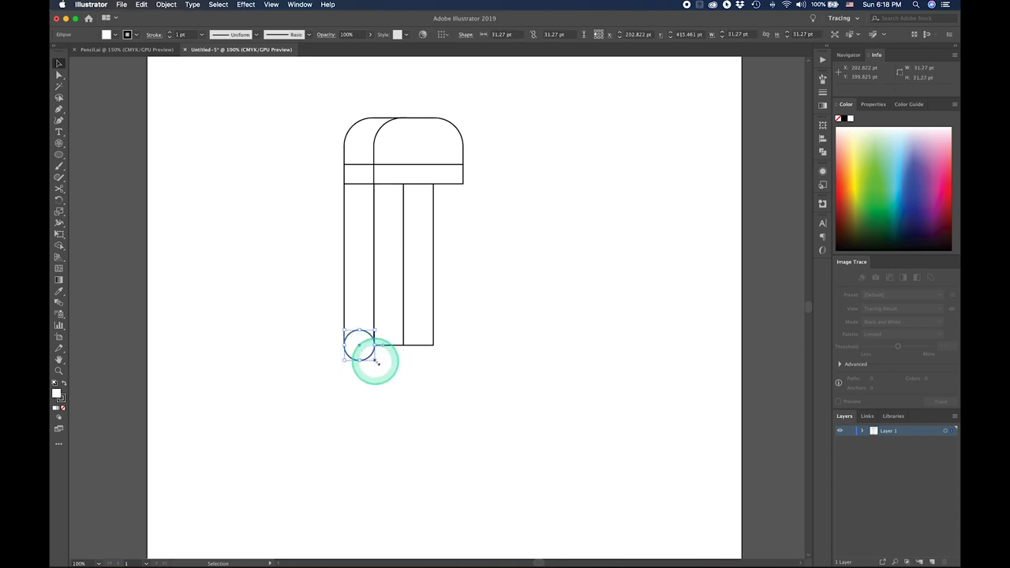
mouse_move(376, 362)
mouse_down()
mouse_move(360, 356)
mouse_move(389, 356)
mouse_up()
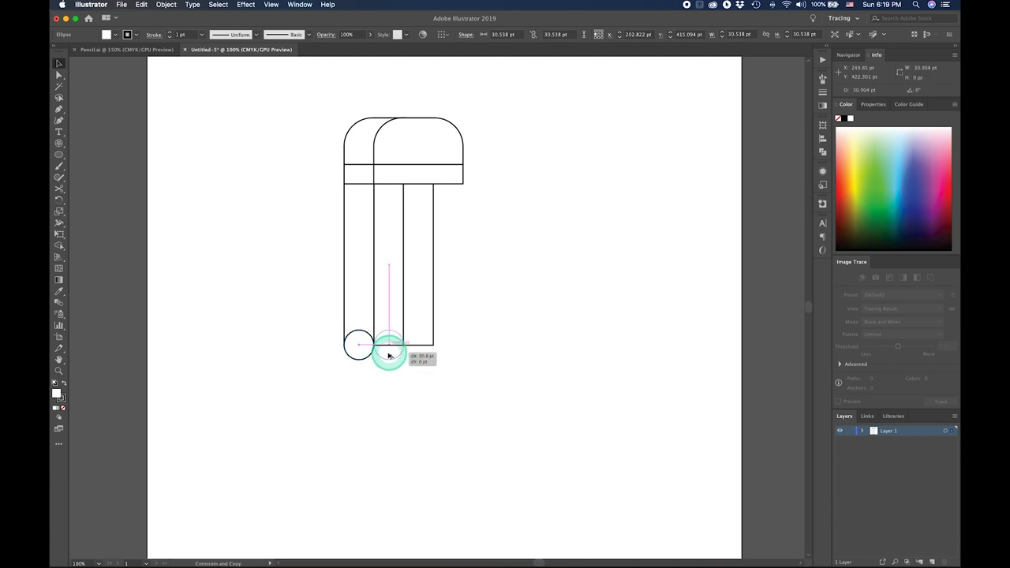
drag(389, 356, 419, 354)
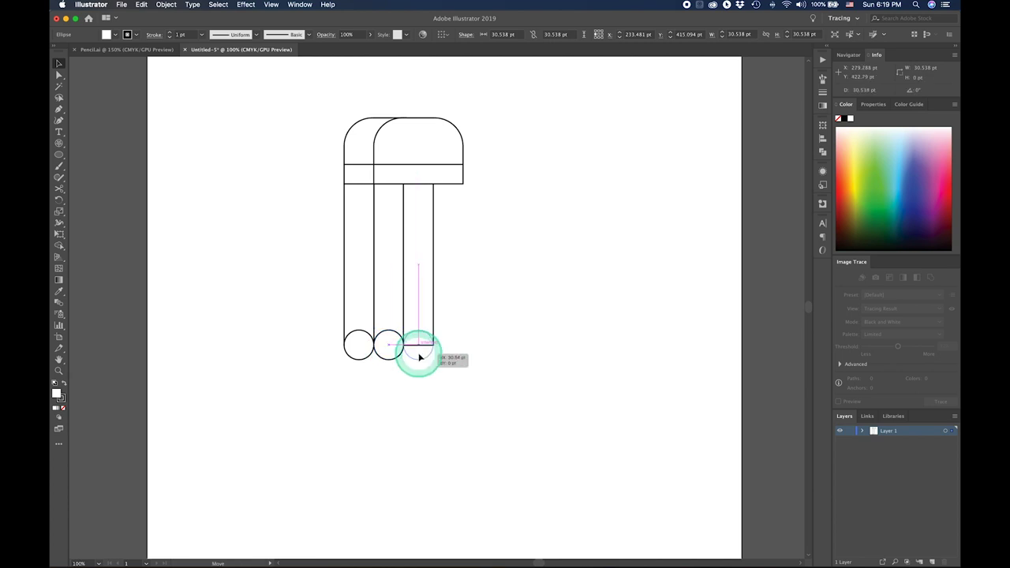
shift+click(416, 323)
click(491, 385)
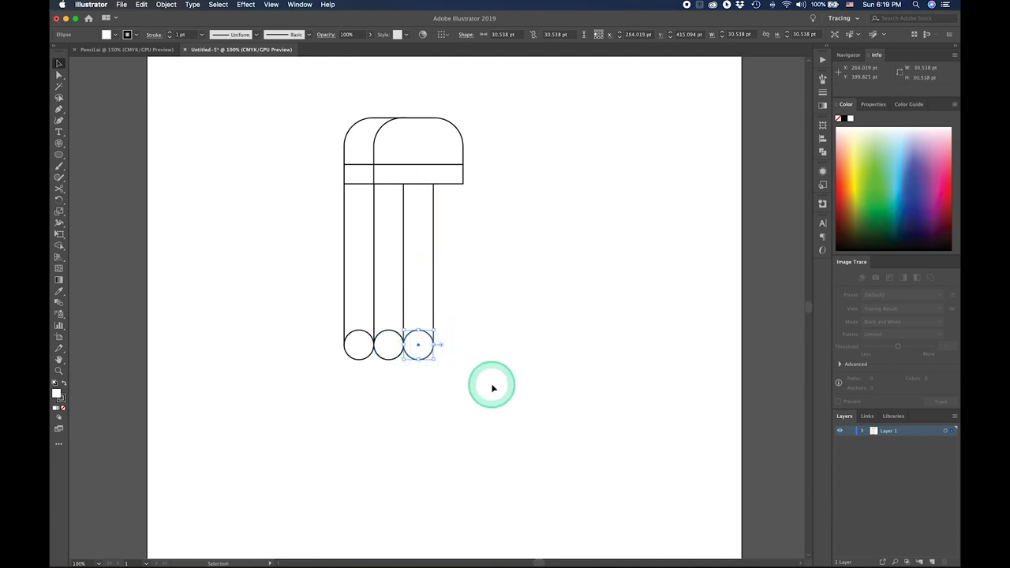
click(402, 239)
click(329, 148)
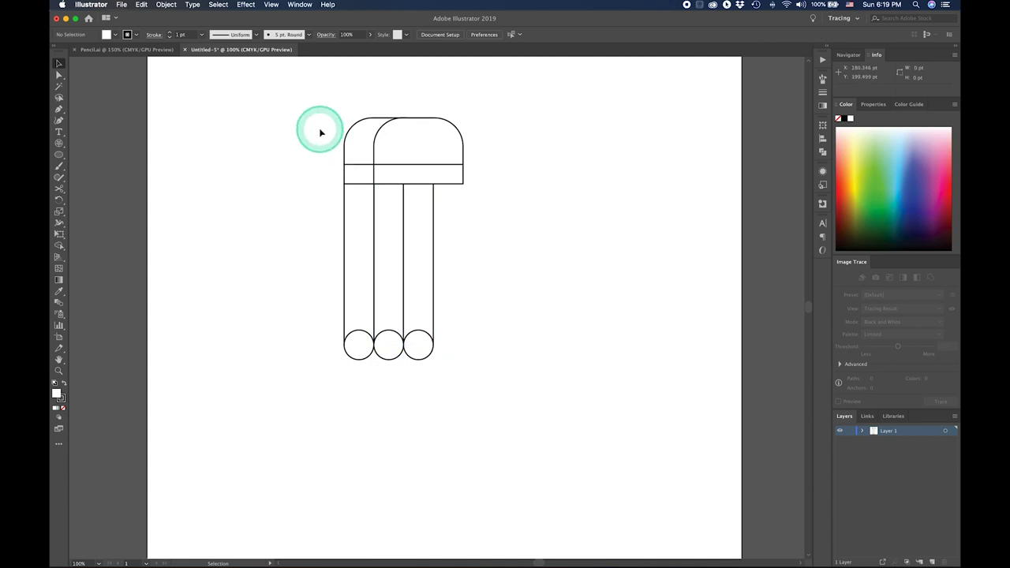
drag(318, 129, 478, 374)
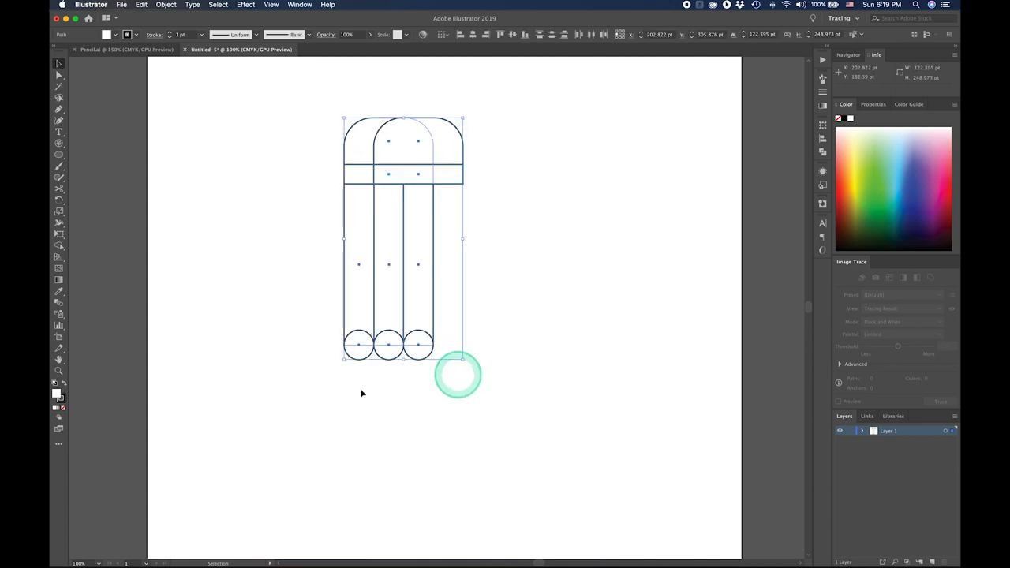
- Set fill to None and delete the extra arc above the right column with Shape Builder
click(66, 409)
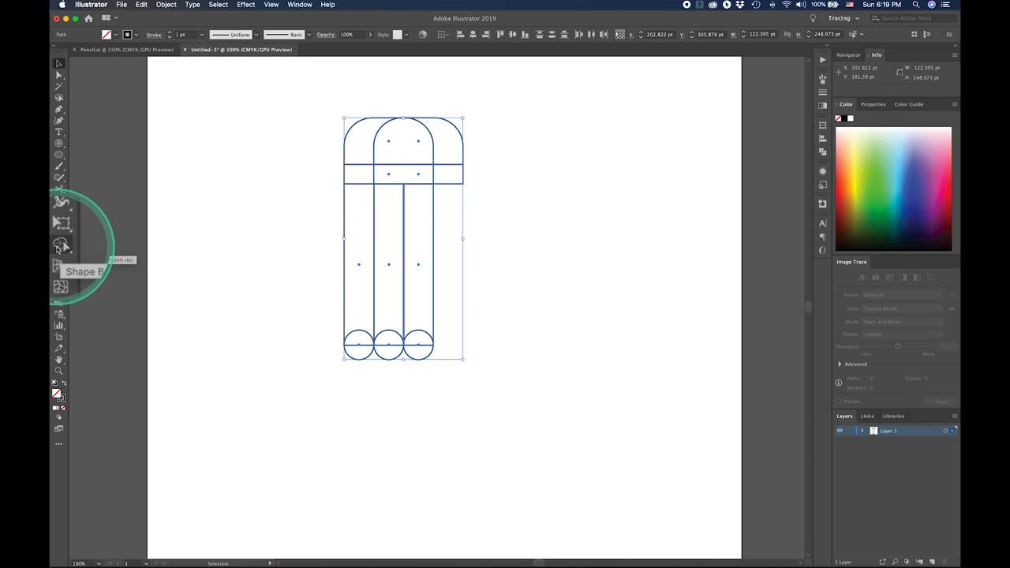
click(58, 250)
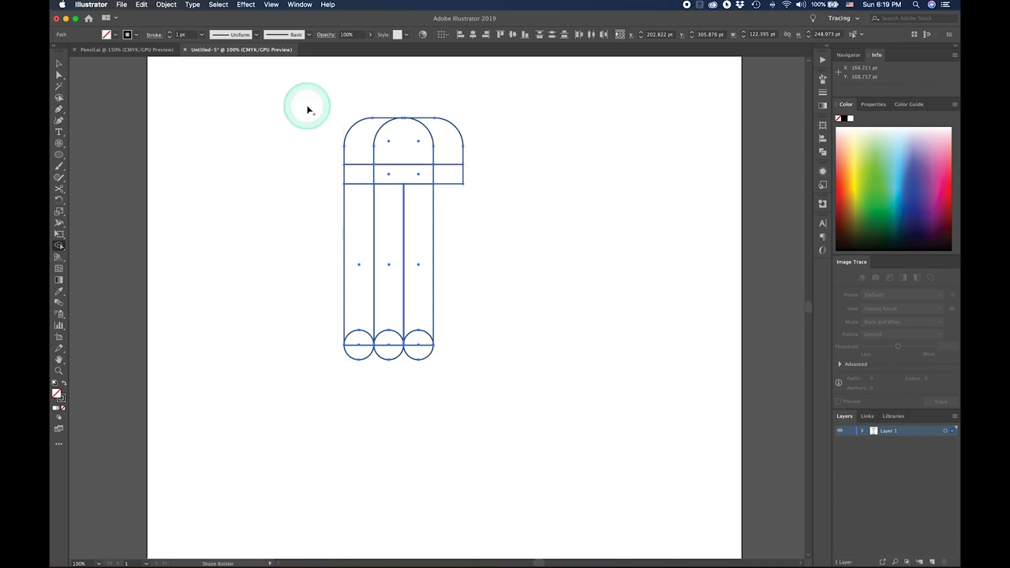
click(308, 110)
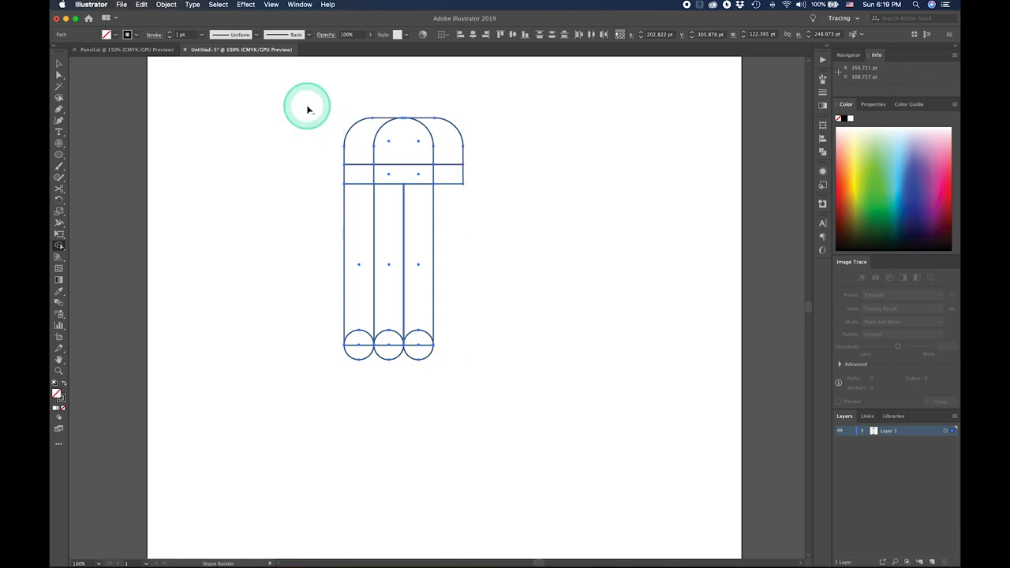
click(445, 149)
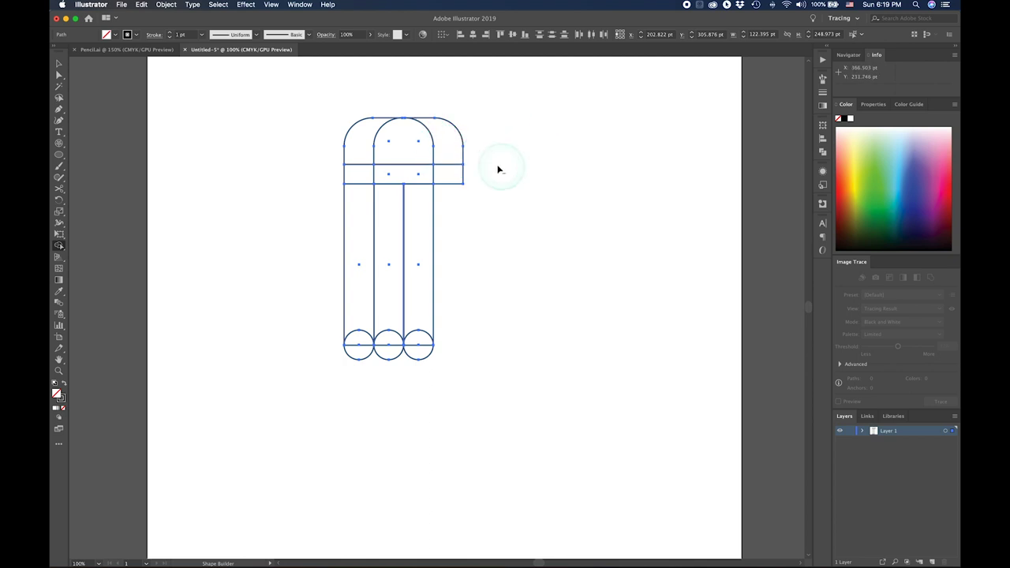
alt+click(453, 151)
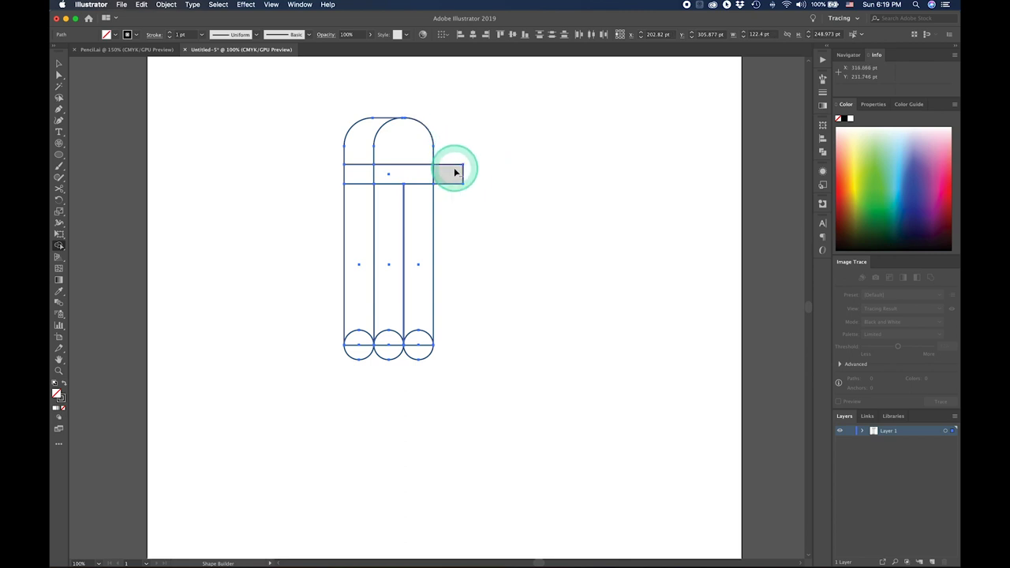
- Delete the lower halves of the three bottom circles and their base lines
alt+click(419, 354)
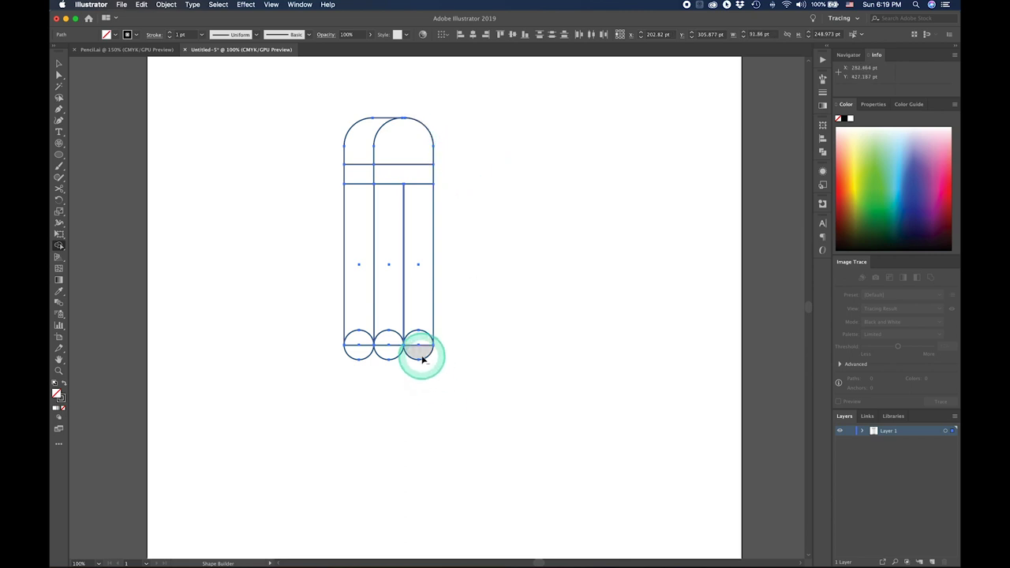
alt+click(390, 353)
alt+click(363, 352)
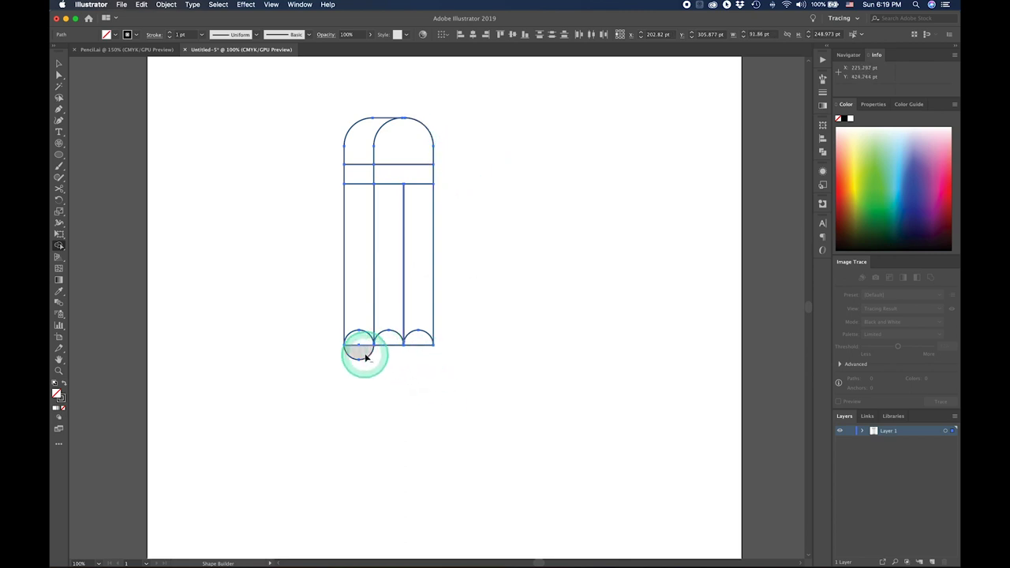
drag(363, 347, 419, 344)
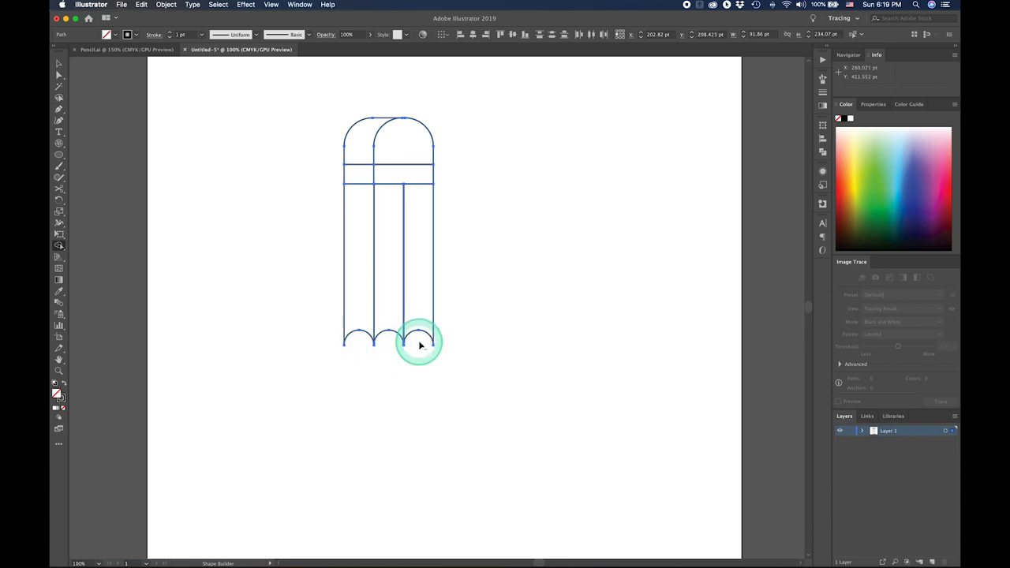
super+click(441, 383)
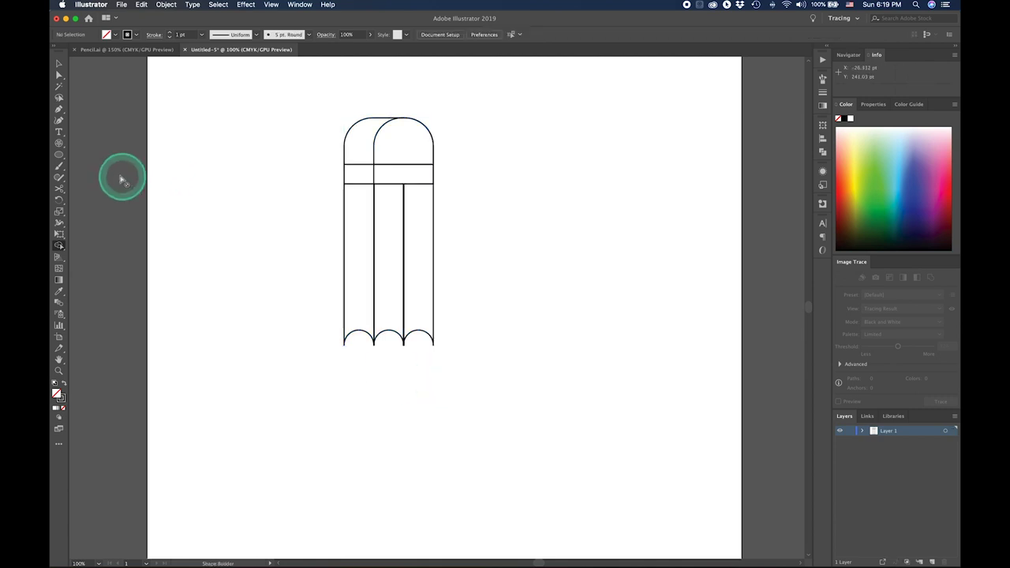
- Pen-draw a V tip from the left bottom corner to a point below centre, right corner, and back across
click(57, 109)
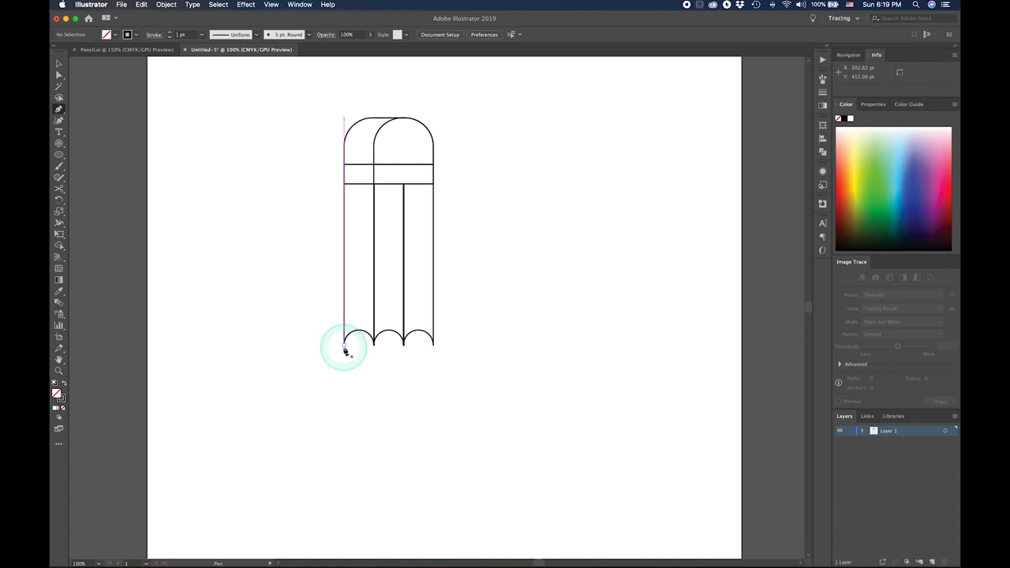
click(344, 330)
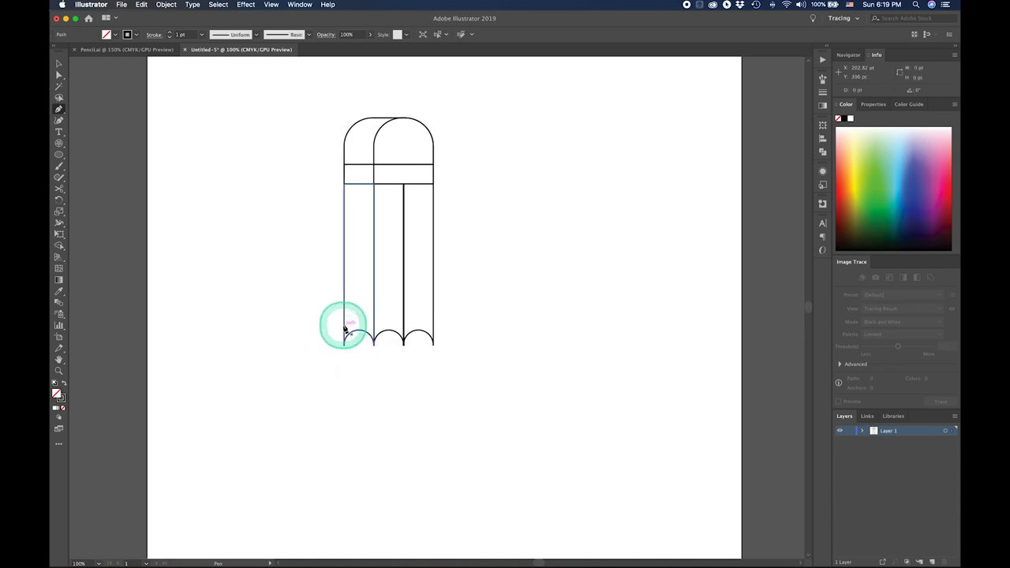
mouse_move(344, 330)
mouse_down()
mouse_move(345, 348)
mouse_move(388, 386)
mouse_up()
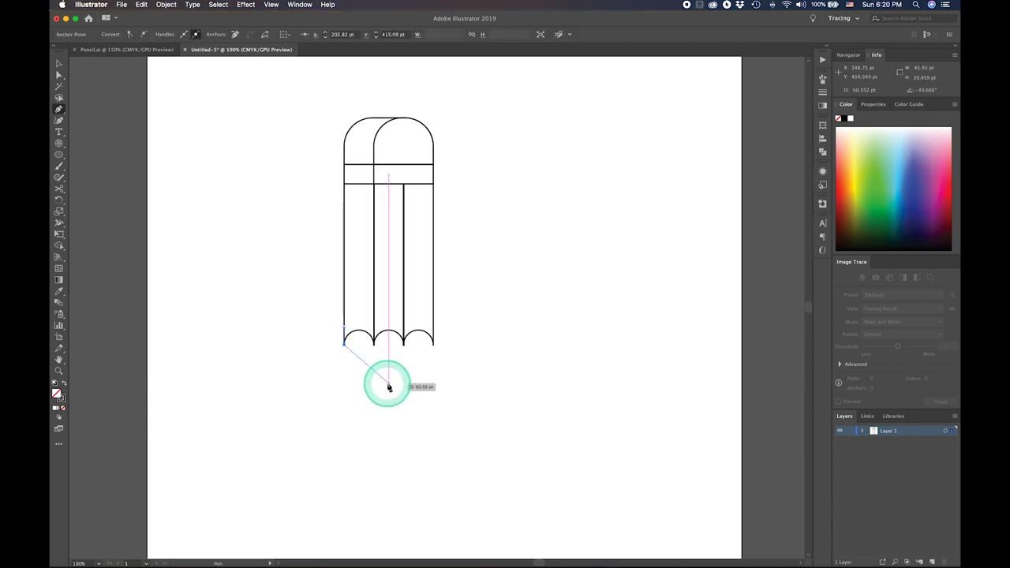
drag(389, 387, 389, 389)
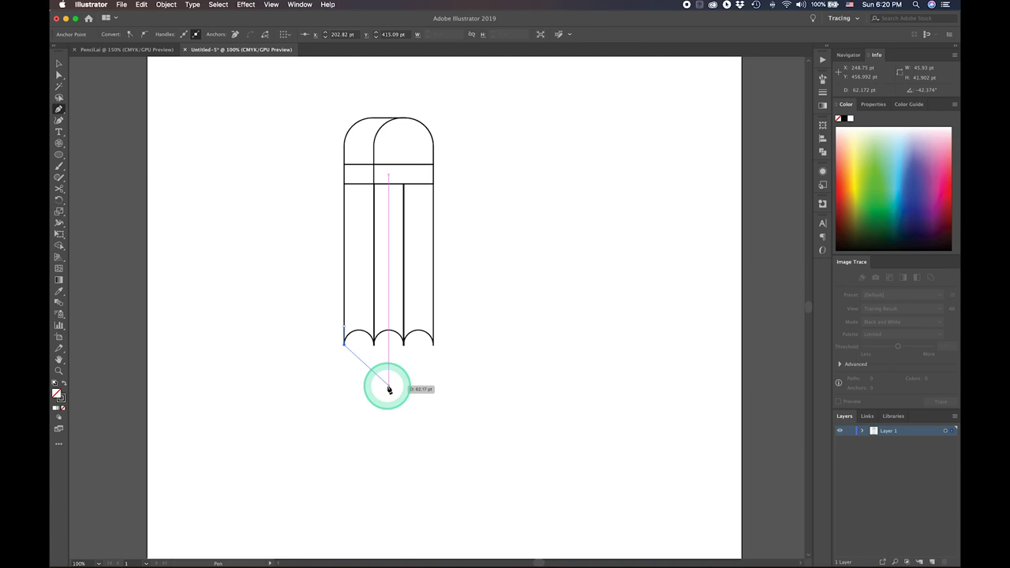
click(433, 347)
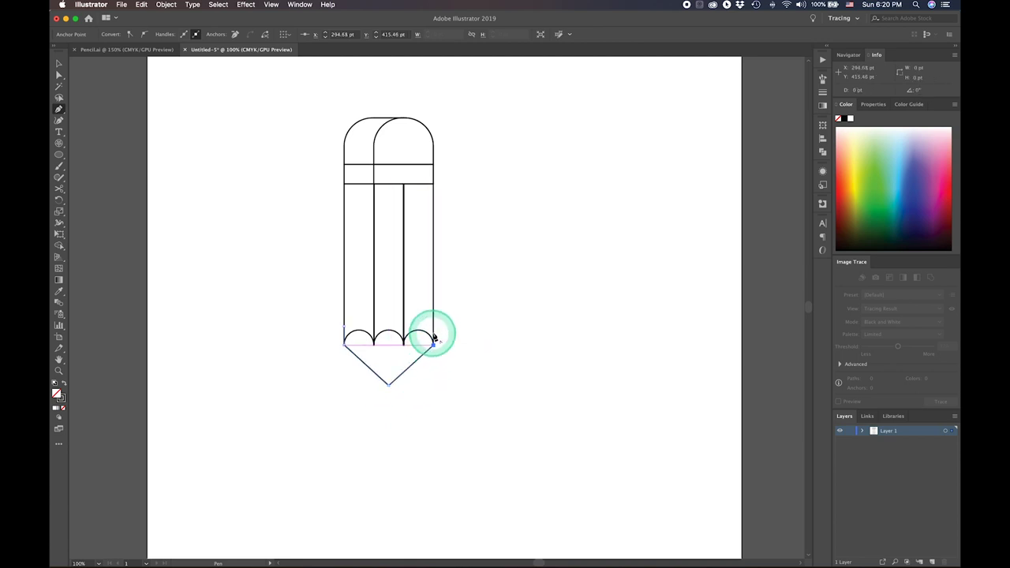
drag(432, 332, 434, 330)
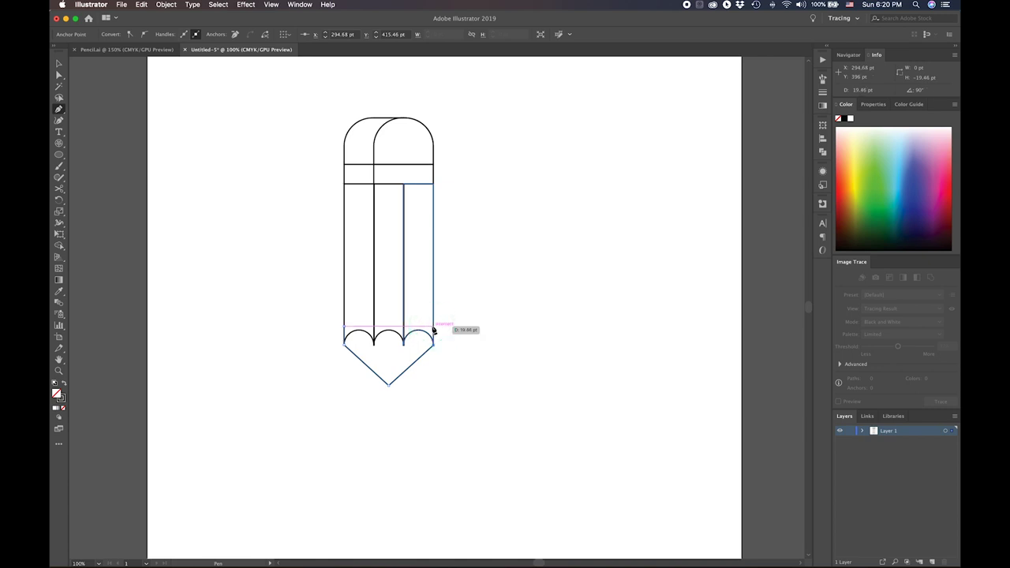
click(433, 328)
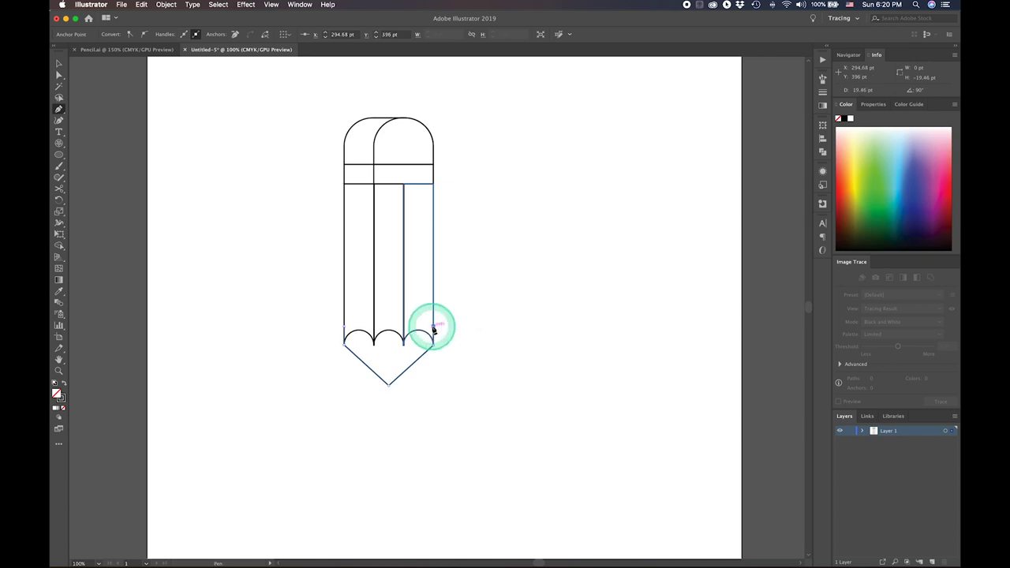
drag(434, 328, 344, 328)
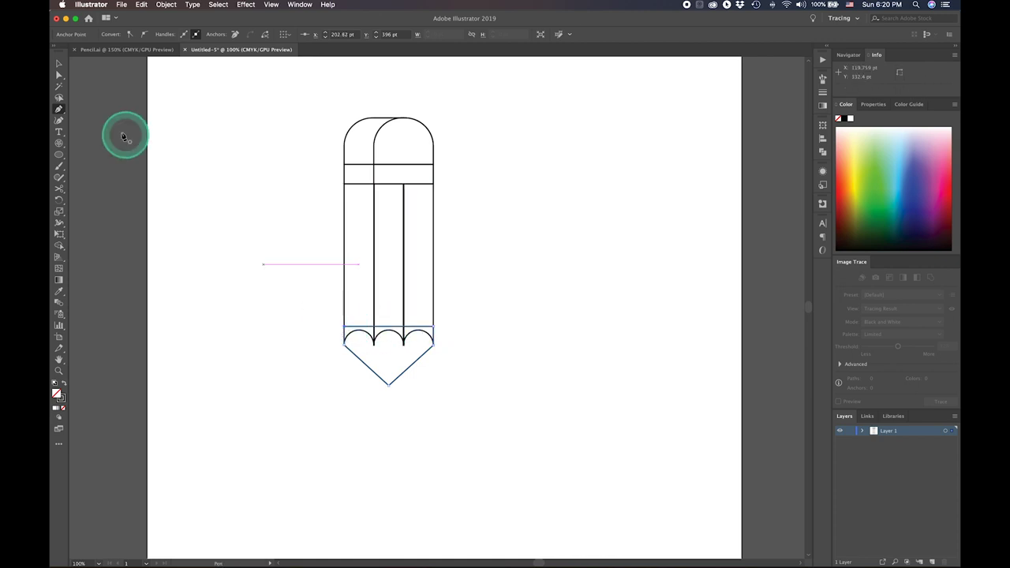
click(58, 63)
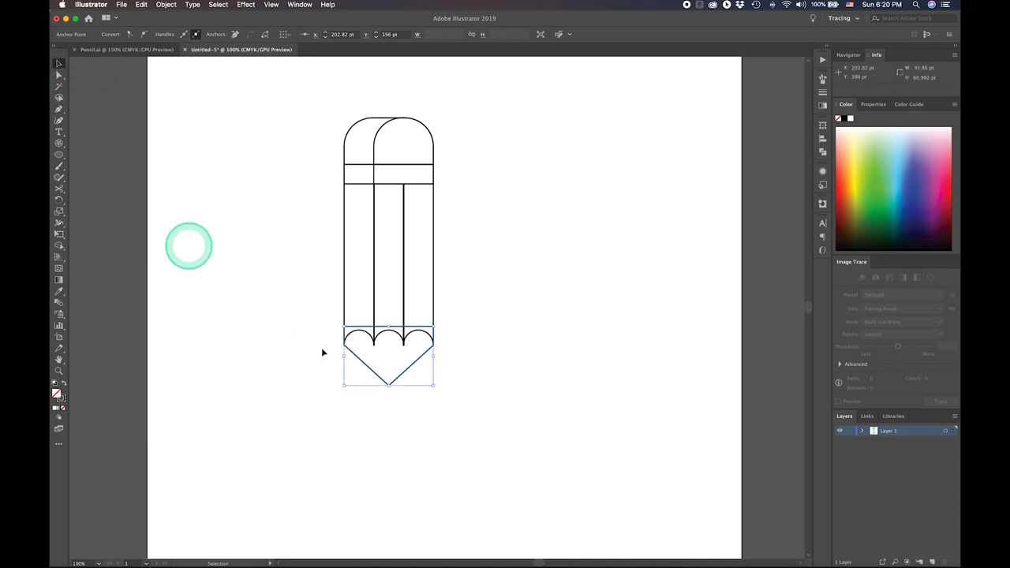
- Make a narrower copy of the pencil tip matching the middle column's width, then select the tip group
click(404, 368)
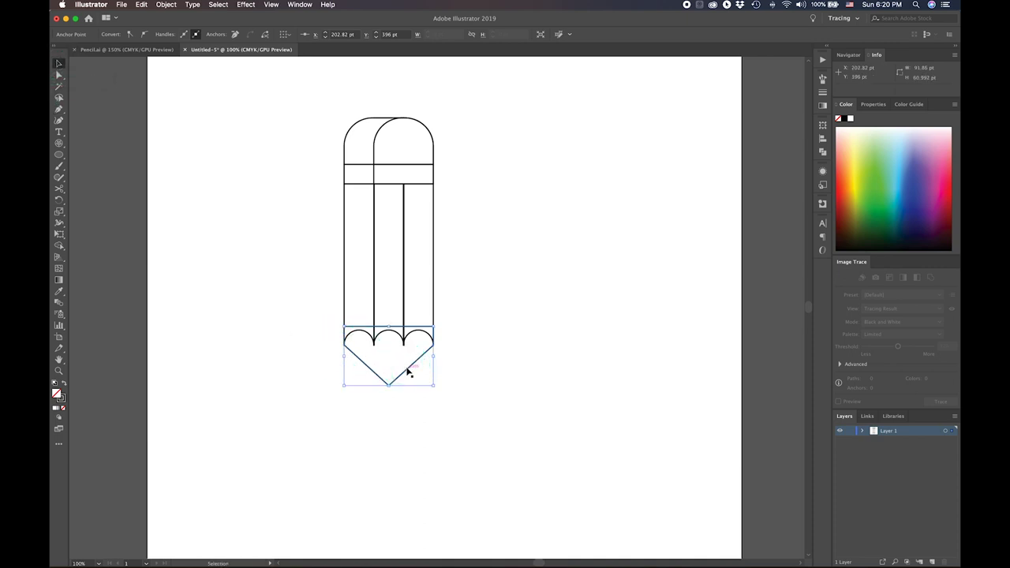
click(408, 370)
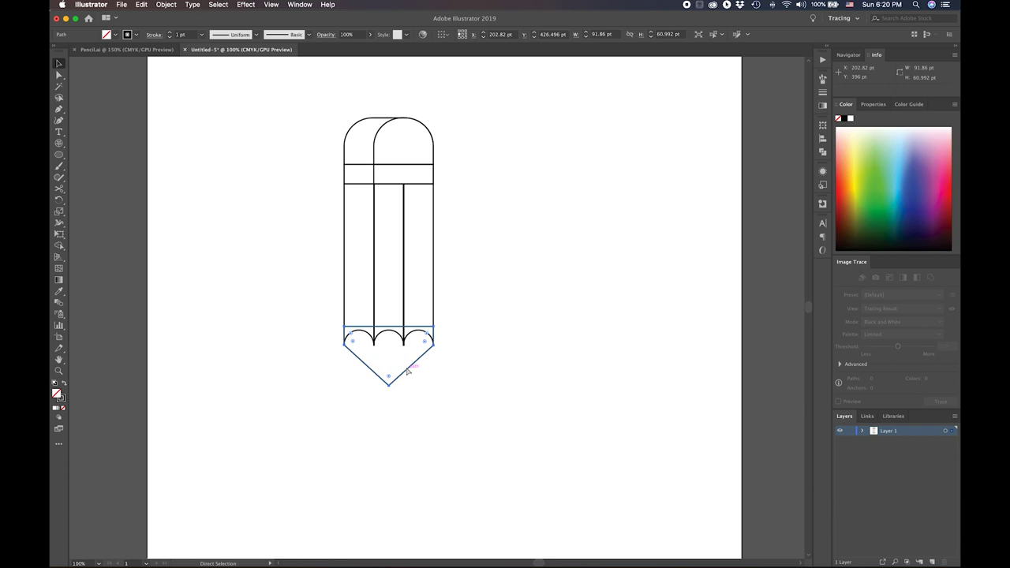
key(v)
click(349, 333)
click(394, 384)
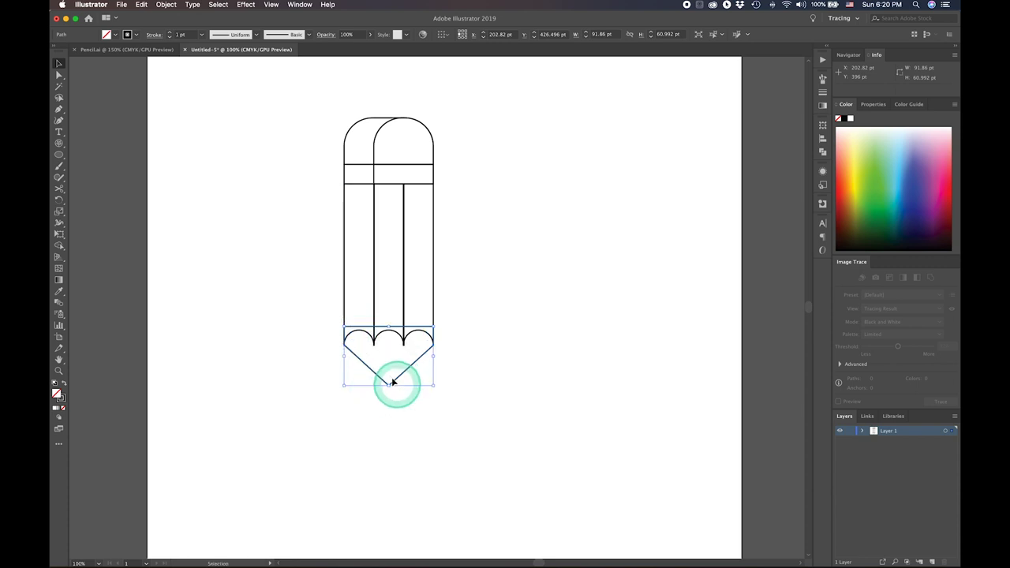
click(342, 354)
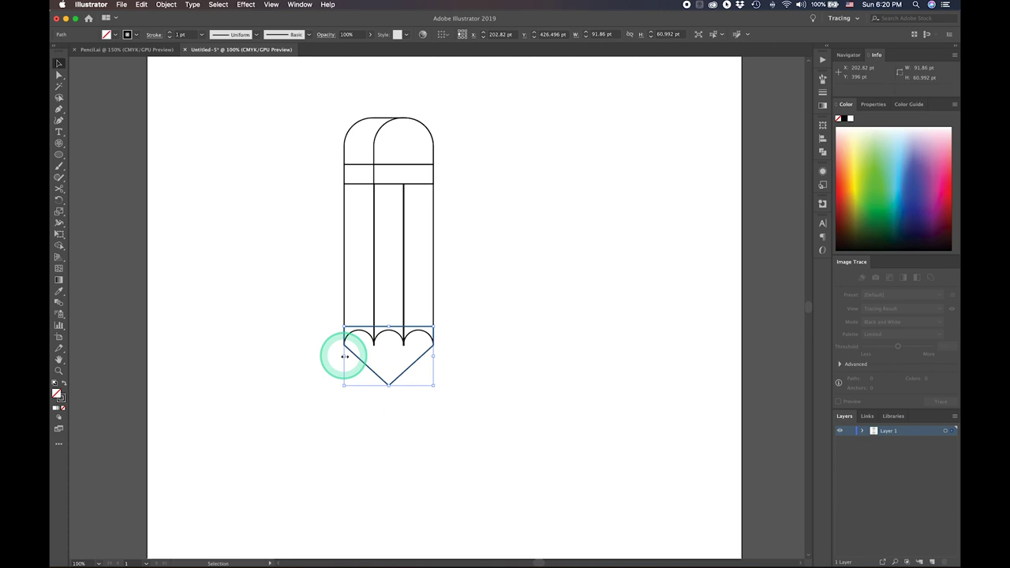
drag(344, 357, 374, 361)
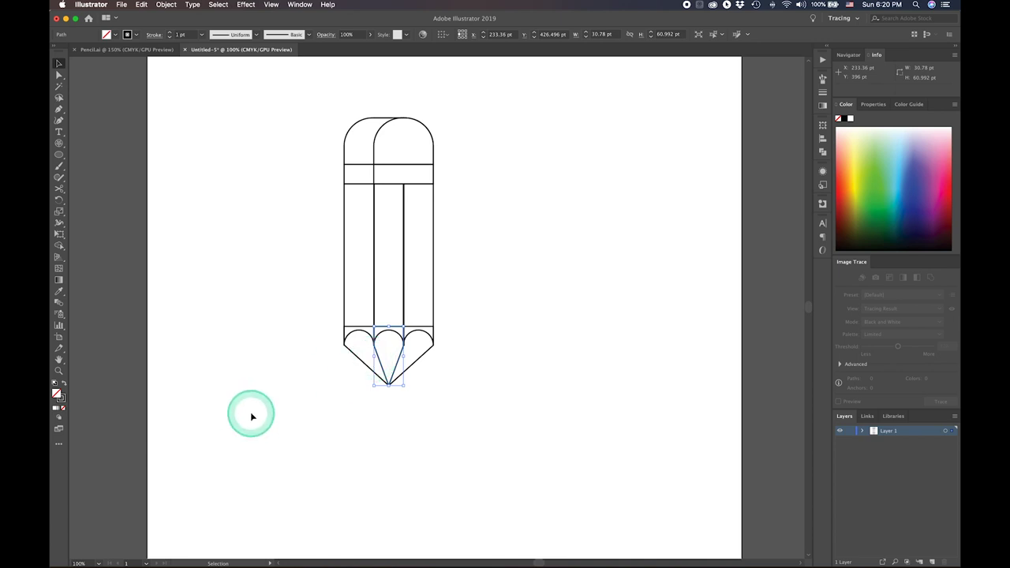
click(253, 416)
click(344, 380)
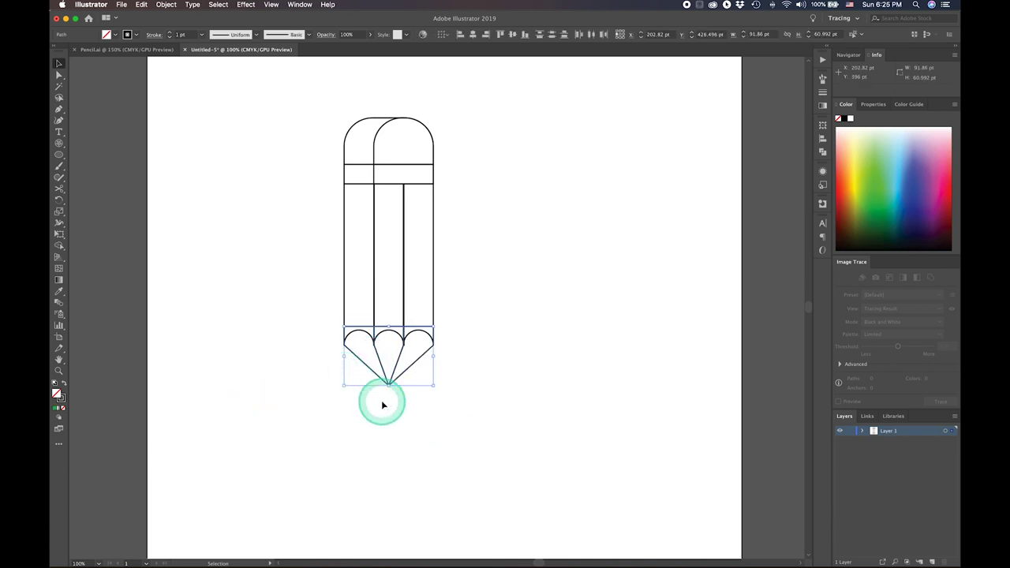
key(a)
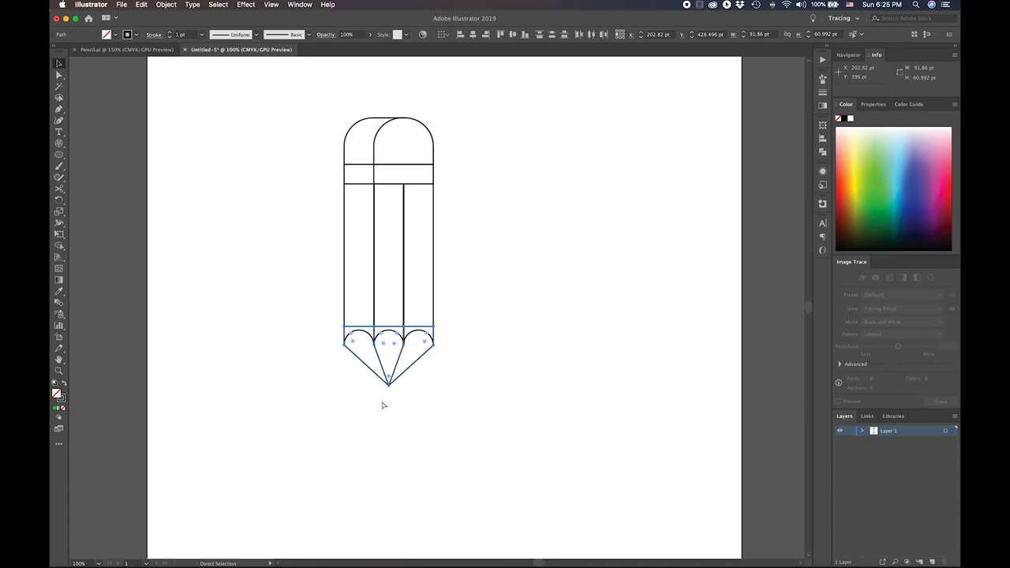
key(v)
click(397, 385)
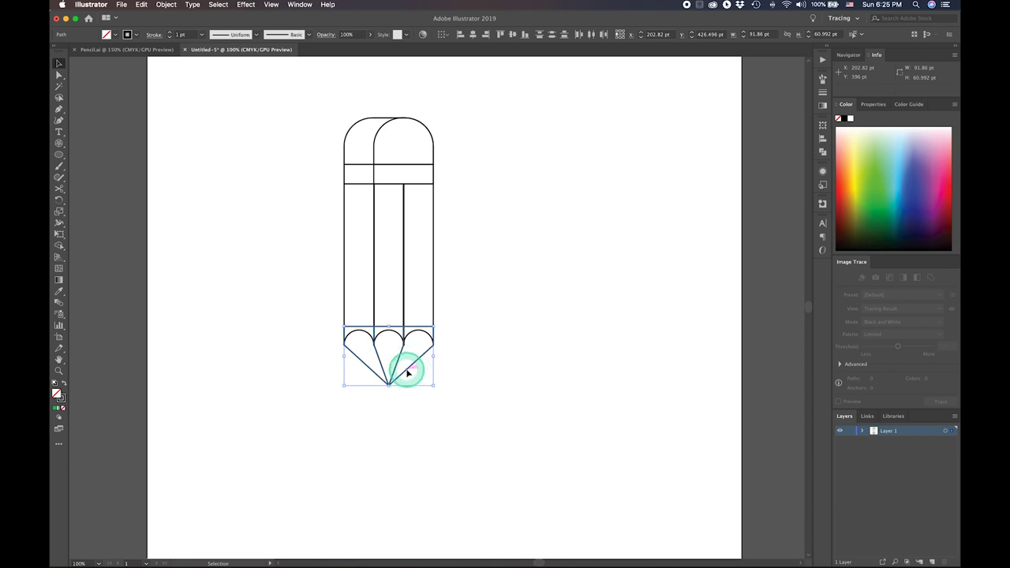
- Move the copied tip below the pencil and draw a rectangle over its upper part
drag(406, 377, 387, 479)
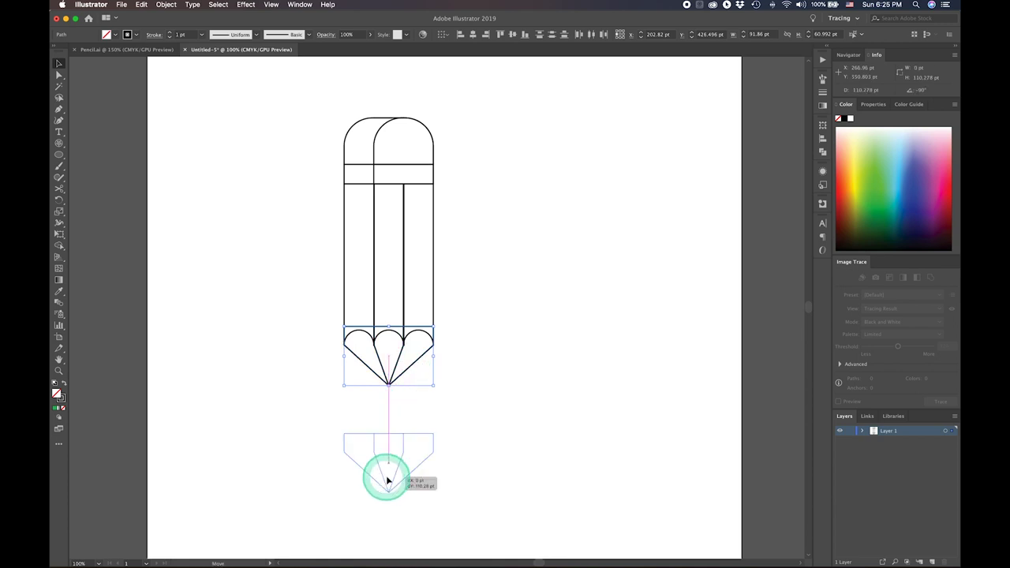
click(317, 429)
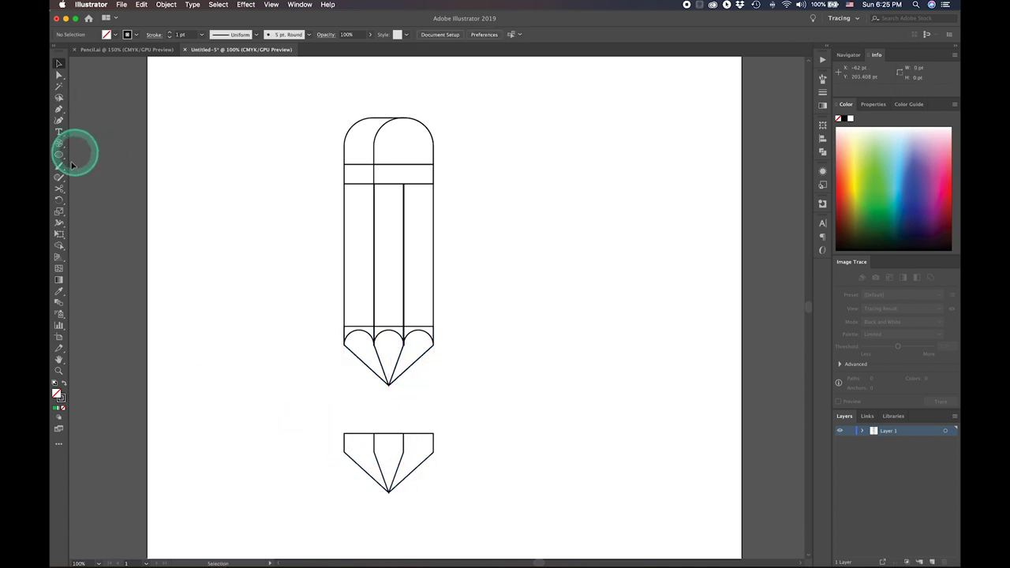
drag(58, 155, 108, 160)
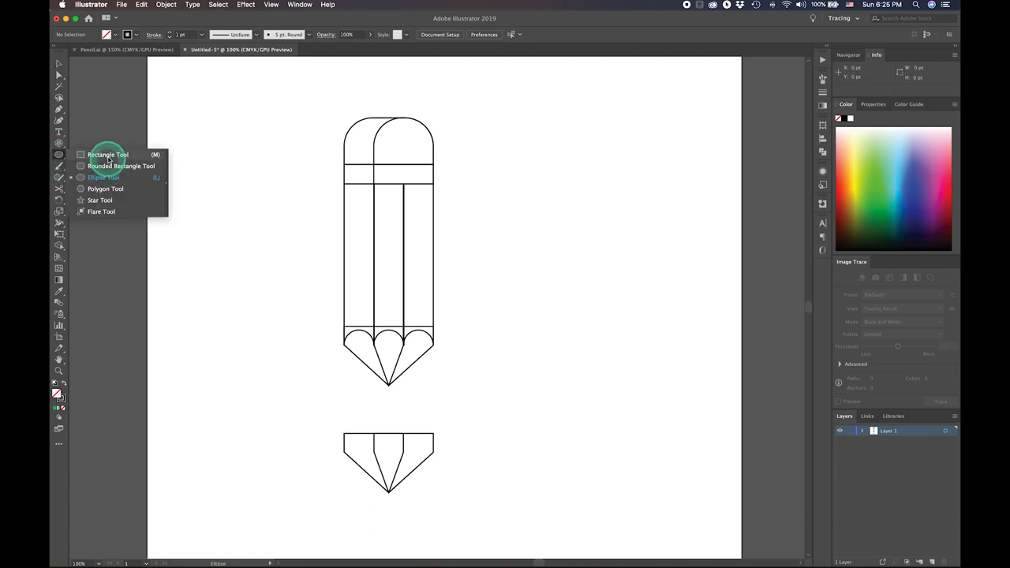
drag(332, 426, 503, 476)
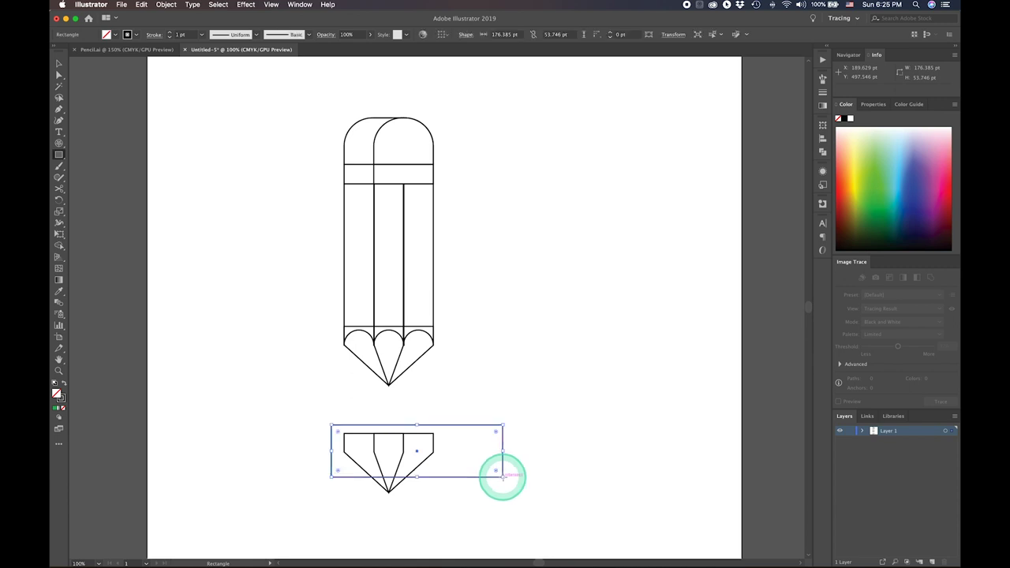
click(57, 66)
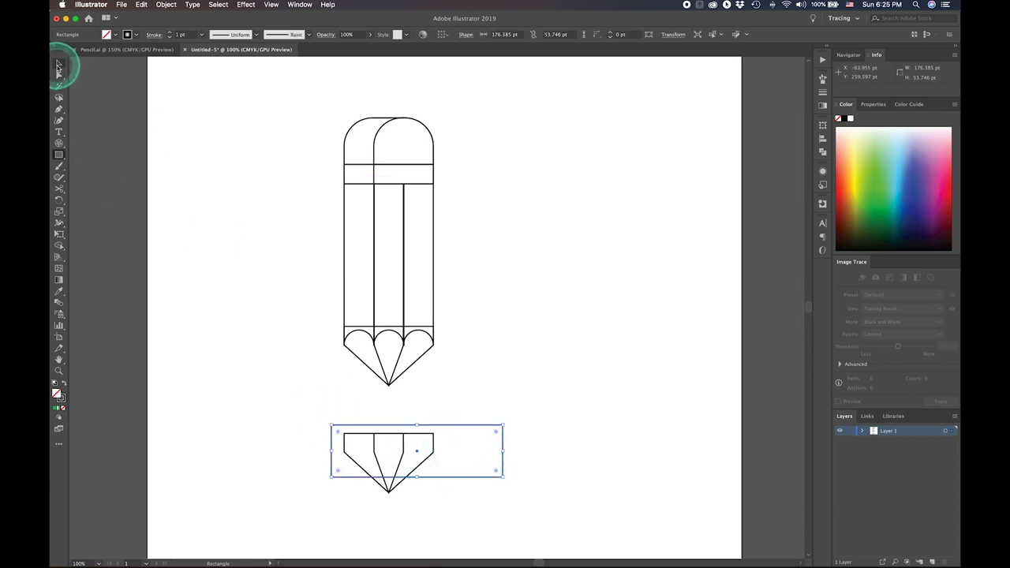
drag(350, 453, 458, 511)
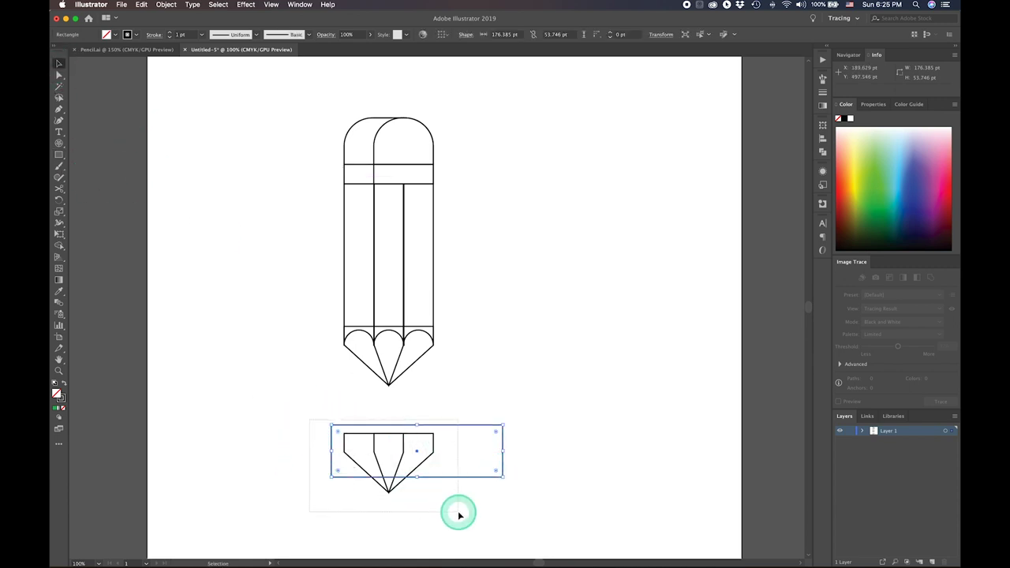
- Trim the copied tip with Shape Builder down to a small point triangle
click(59, 247)
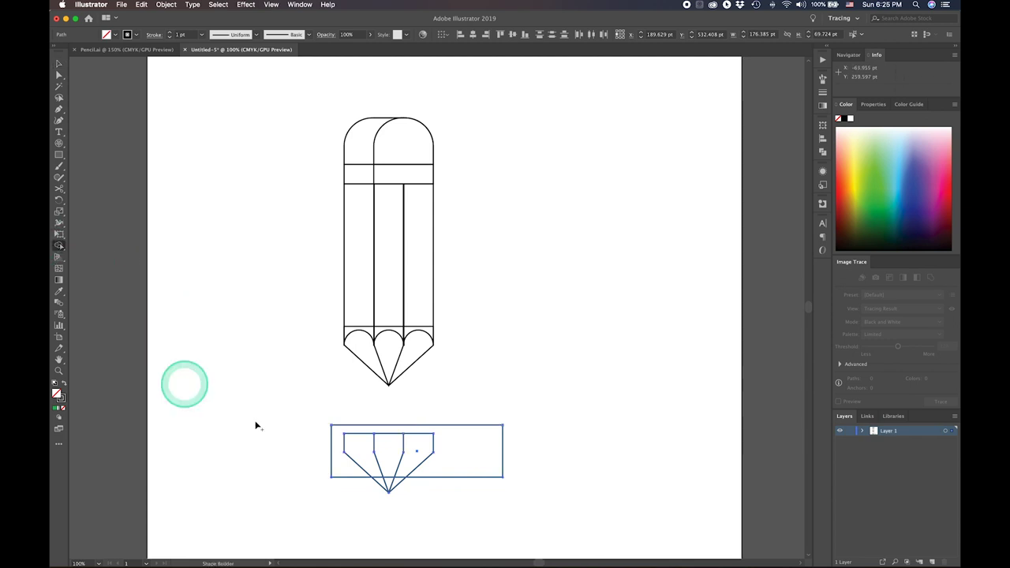
drag(366, 451, 415, 451)
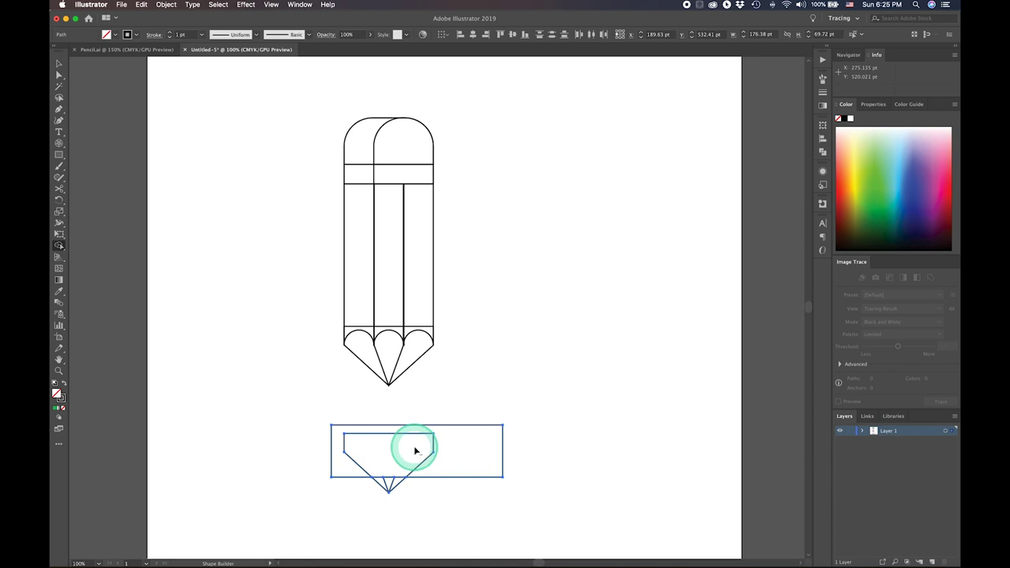
alt+click(463, 431)
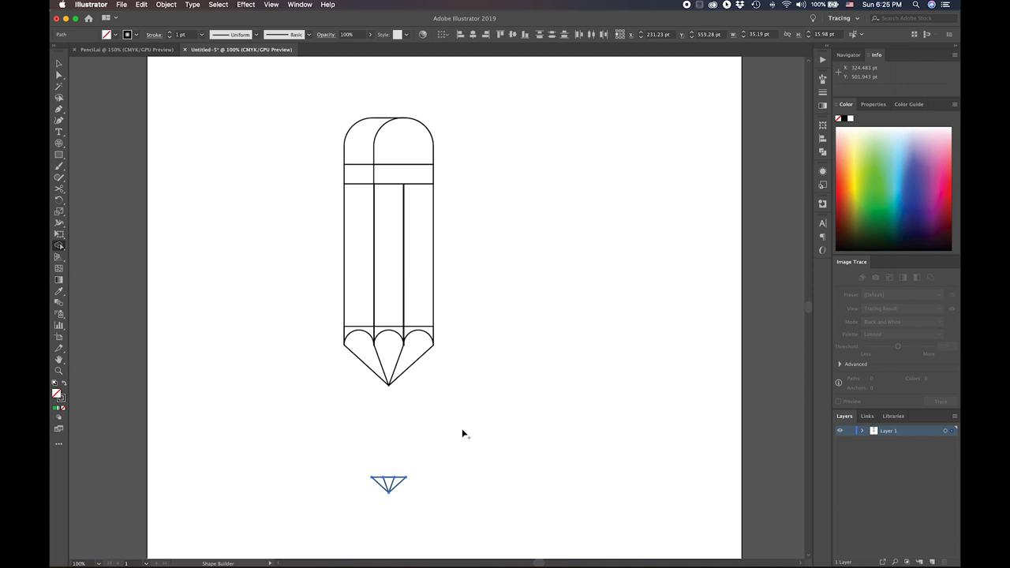
click(449, 428)
click(340, 456)
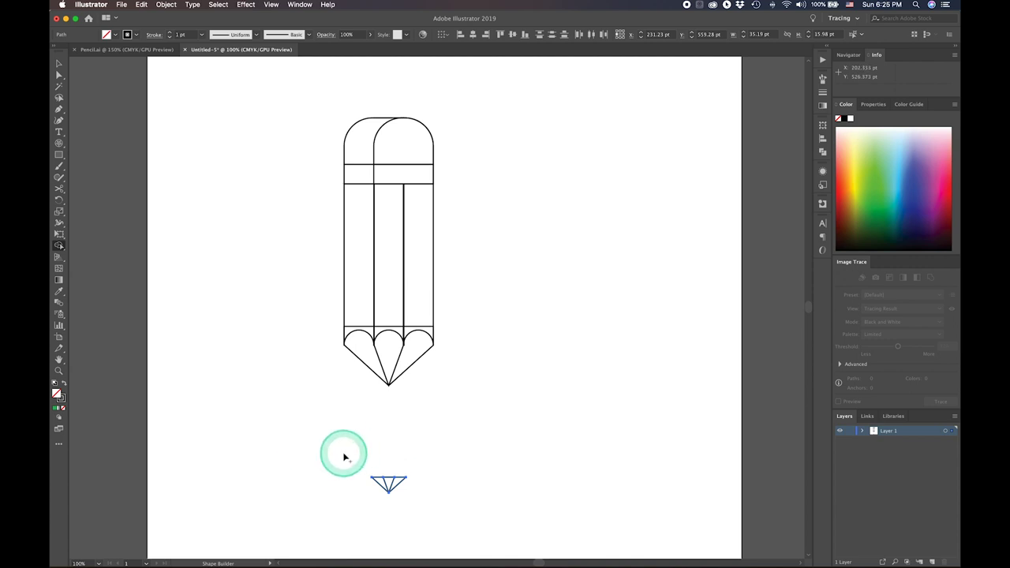
click(343, 455)
drag(344, 457, 409, 503)
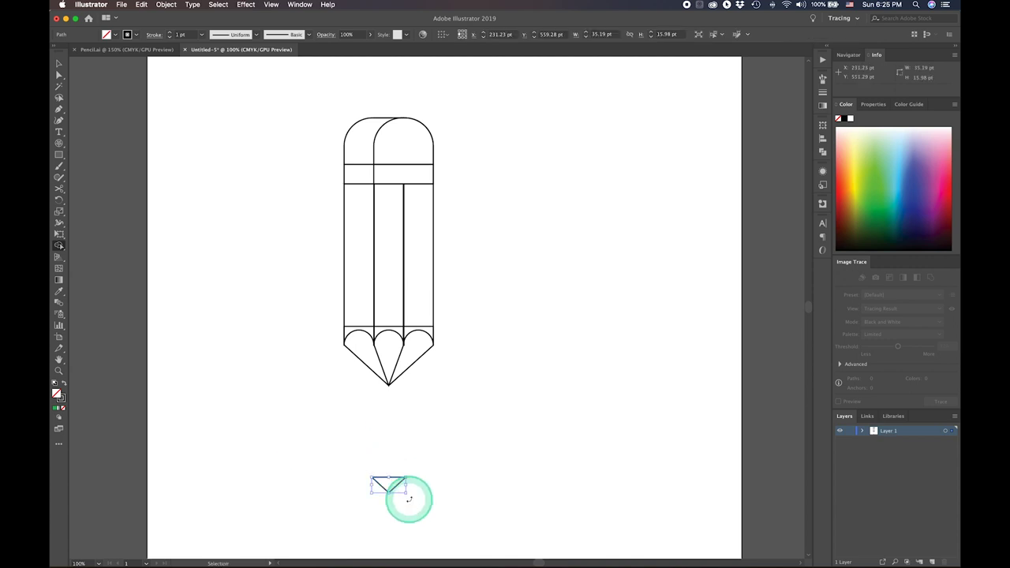
- Move the small triangle up onto the pencil's point as the graphite lead
click(60, 64)
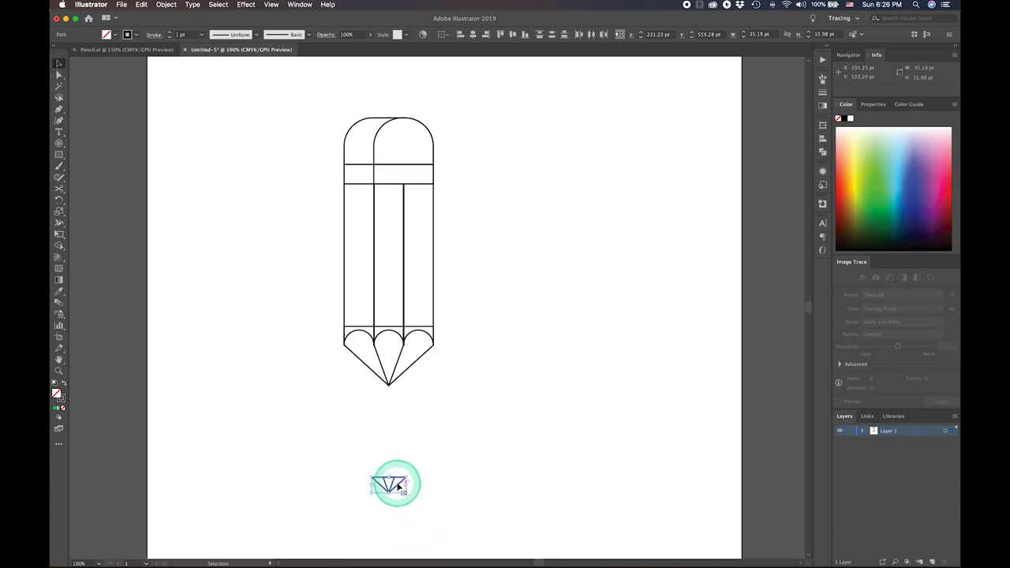
drag(397, 483, 403, 379)
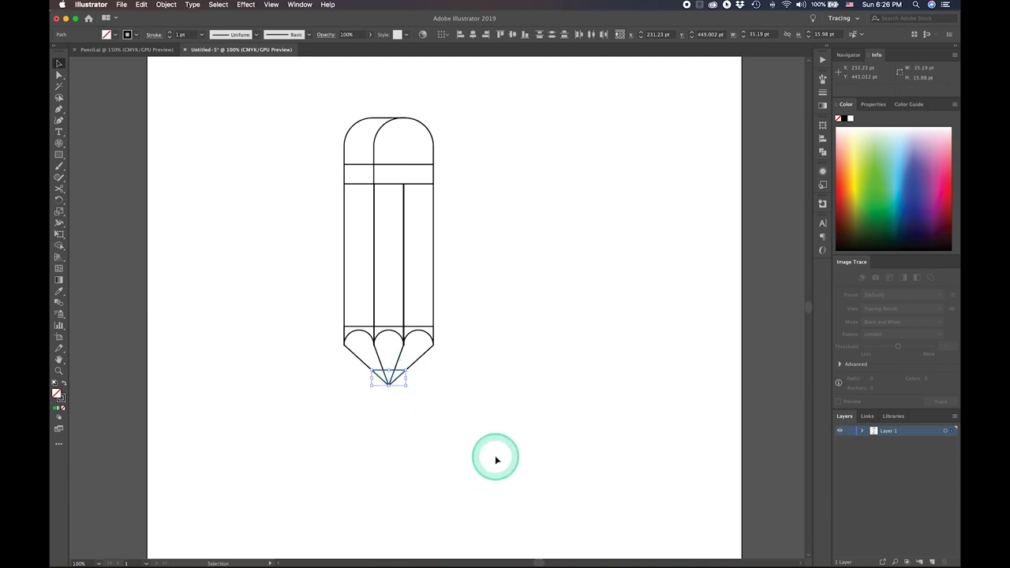
click(496, 461)
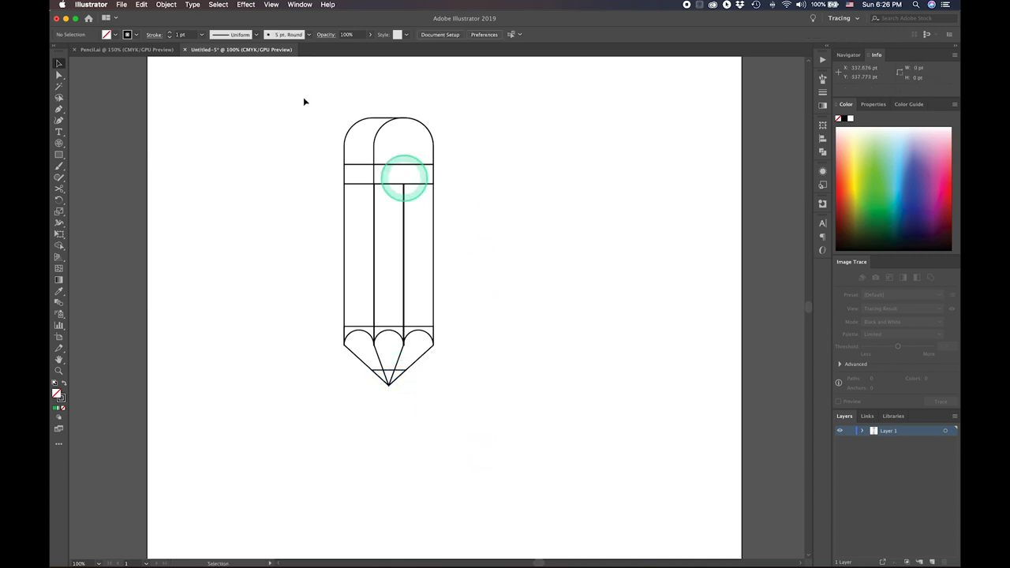
drag(301, 89, 494, 398)
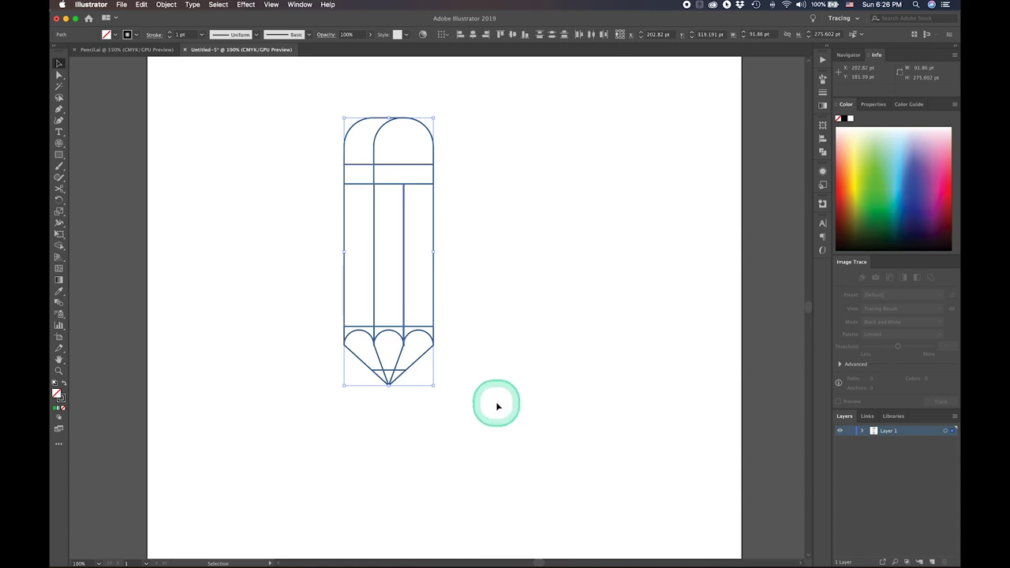
click(495, 405)
click(300, 4)
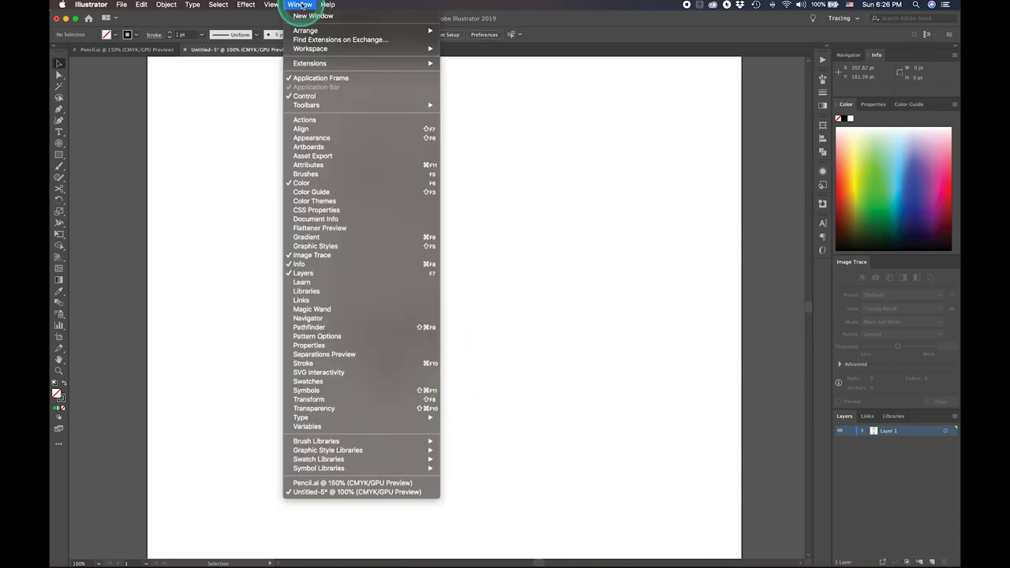
- Build a Monochromatic colour theme on a pinkish-red base in the Color Themes panel
click(352, 204)
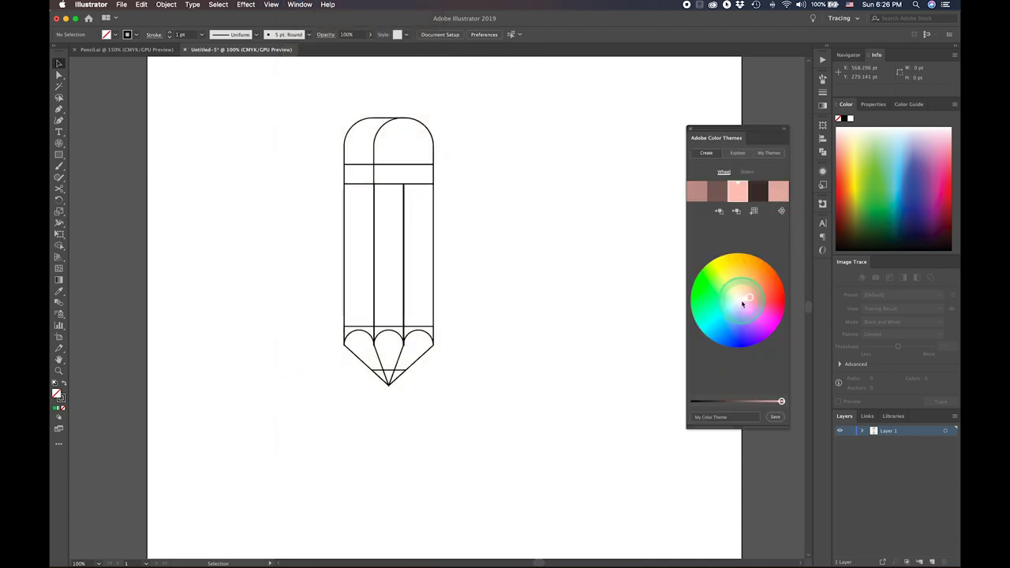
mouse_move(748, 297)
mouse_down()
mouse_move(780, 305)
mouse_move(775, 287)
mouse_up()
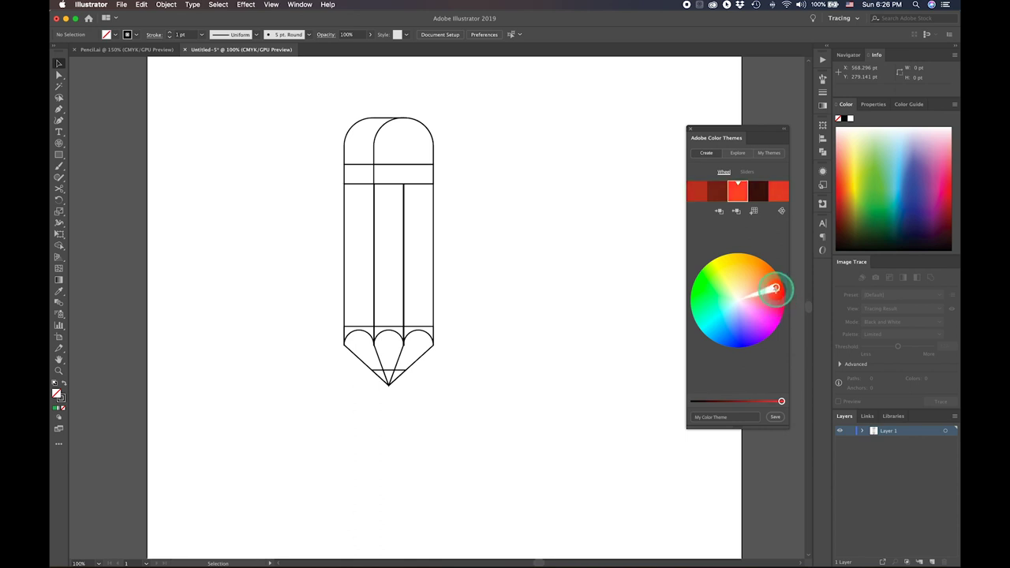
click(780, 210)
click(759, 237)
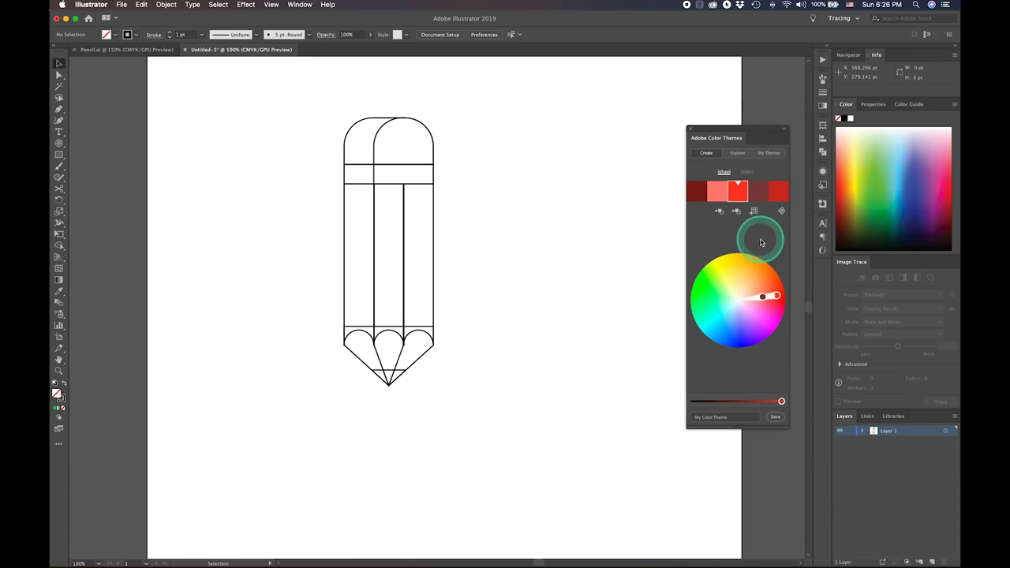
drag(777, 296, 779, 305)
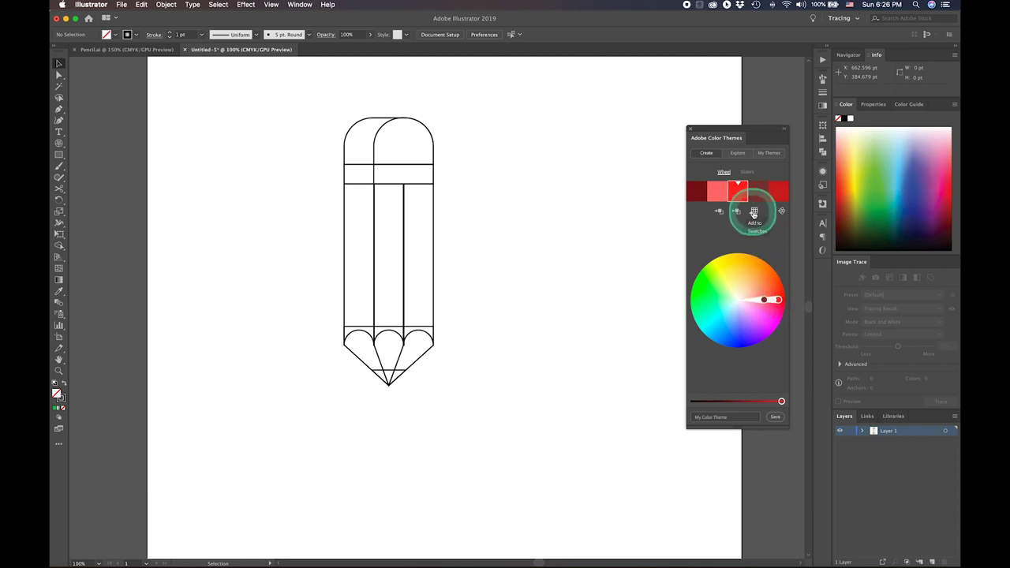
click(299, 5)
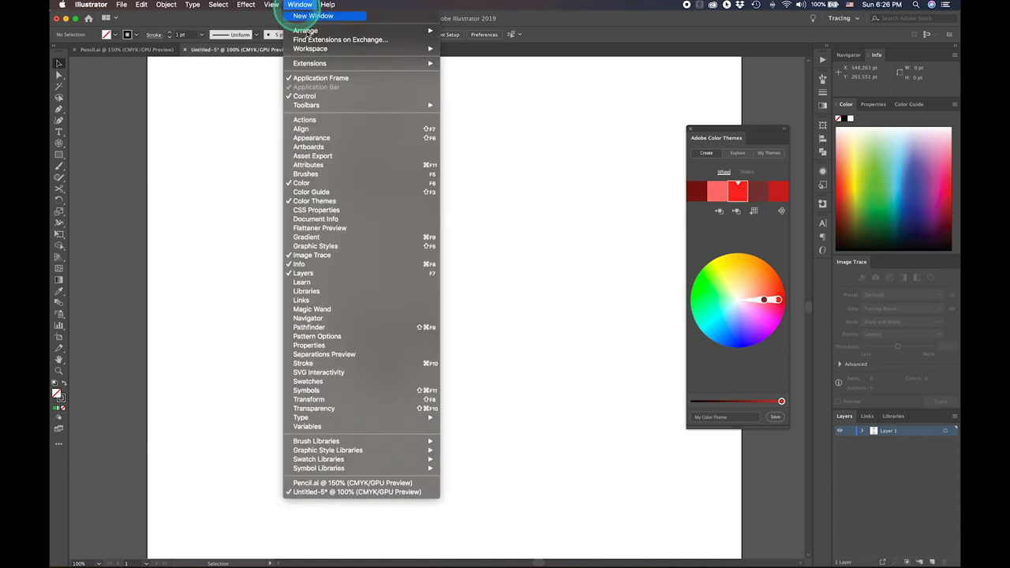
- Fine-tune the red theme's base colour and brightness and add it to the Swatches panel
click(318, 384)
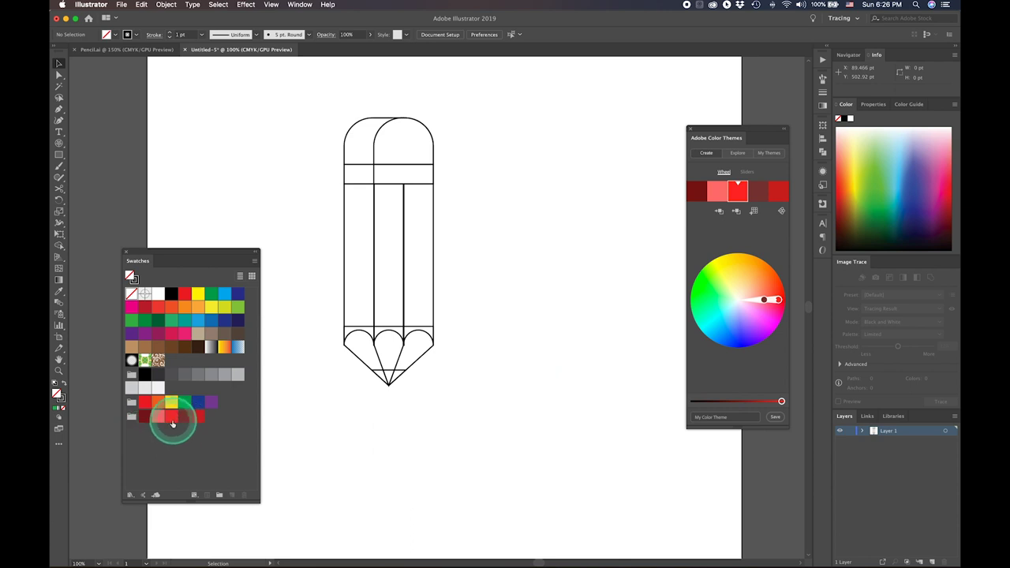
mouse_move(172, 424)
mouse_down()
mouse_move(786, 303)
mouse_move(762, 297)
mouse_up()
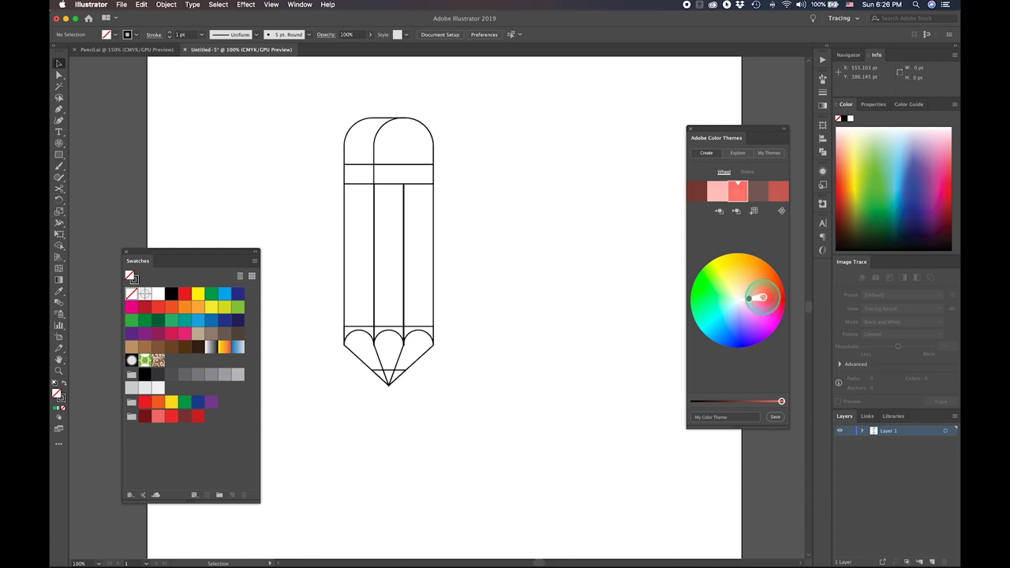
drag(761, 296, 759, 294)
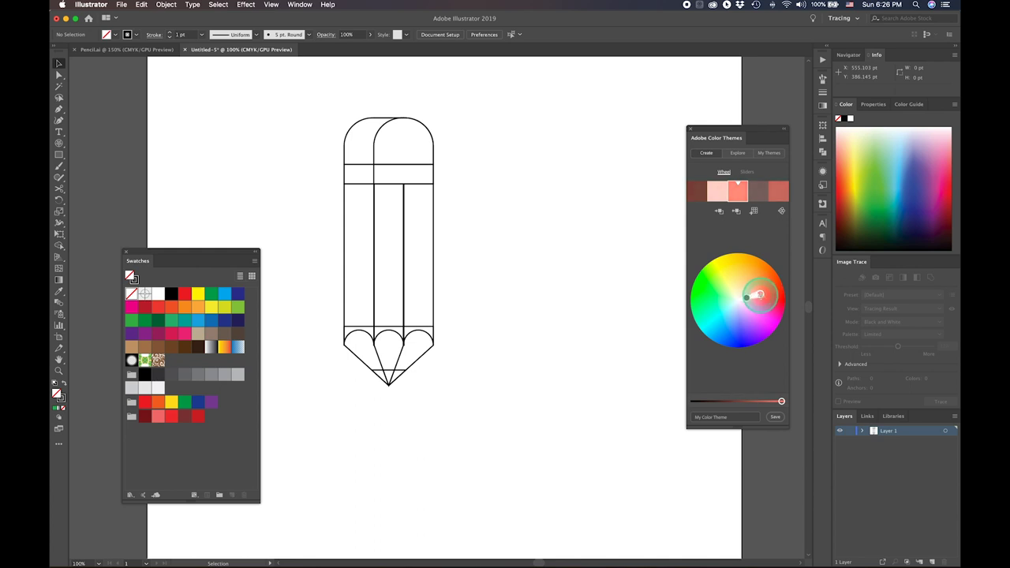
drag(781, 400, 779, 402)
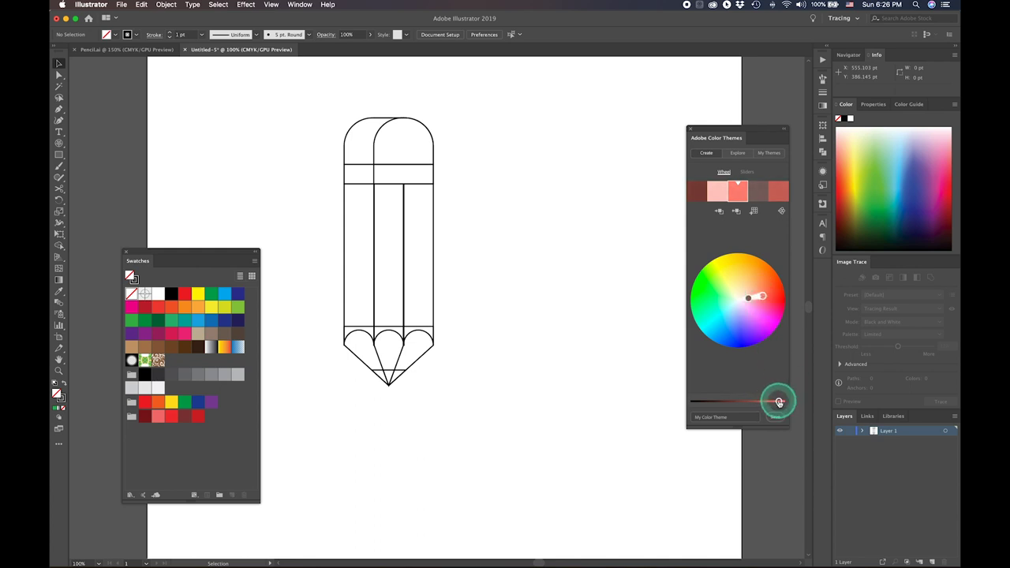
click(754, 212)
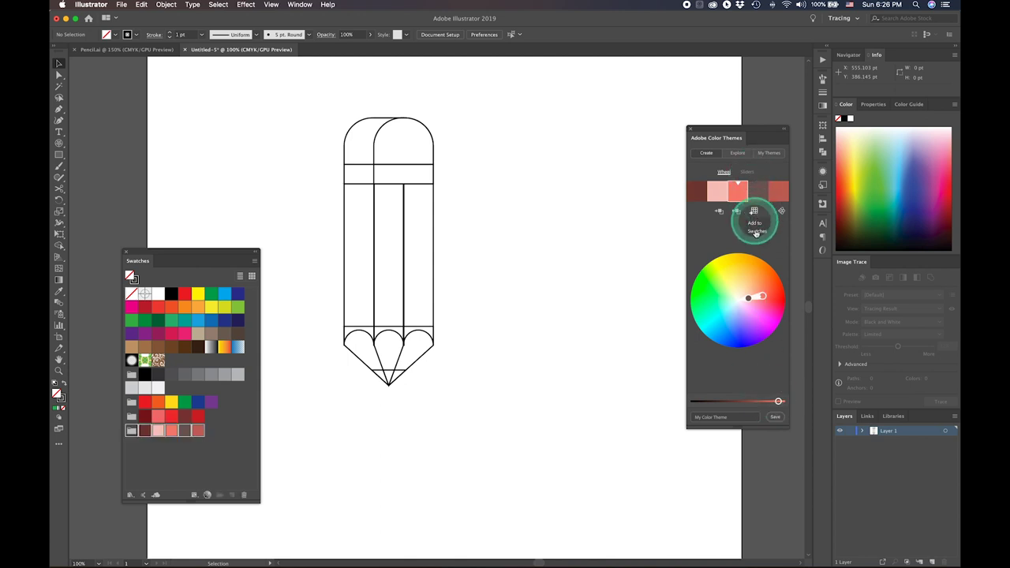
- Save a second theme variant based on dark brown as swatches, then select the tip shapes
click(760, 296)
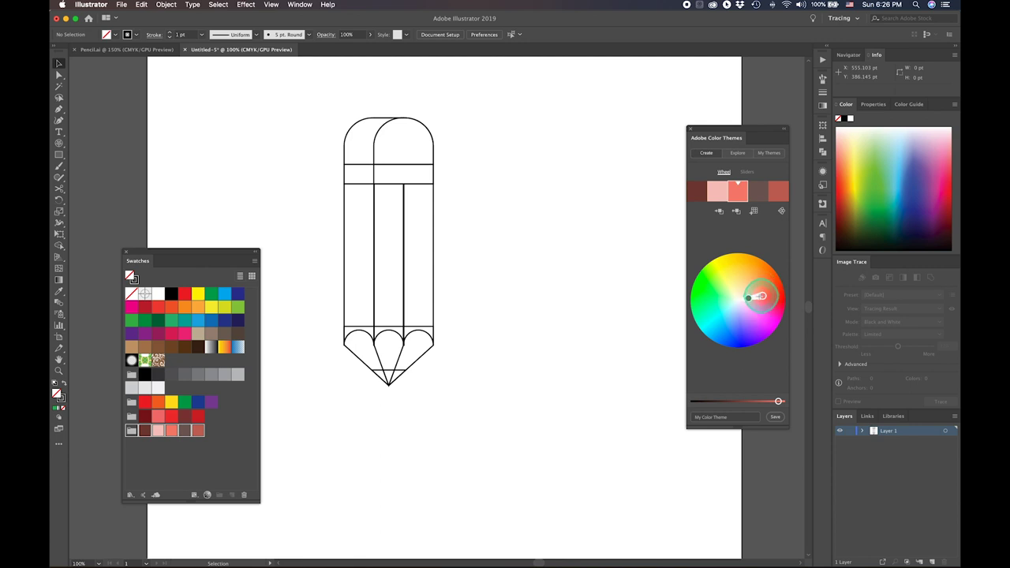
drag(760, 296, 743, 296)
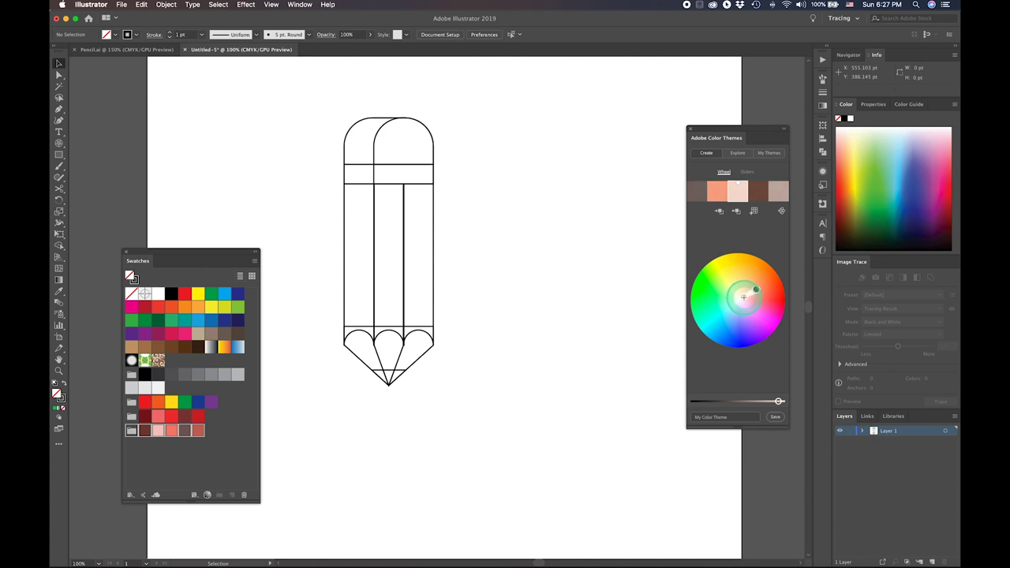
drag(789, 423, 776, 401)
click(754, 290)
click(756, 288)
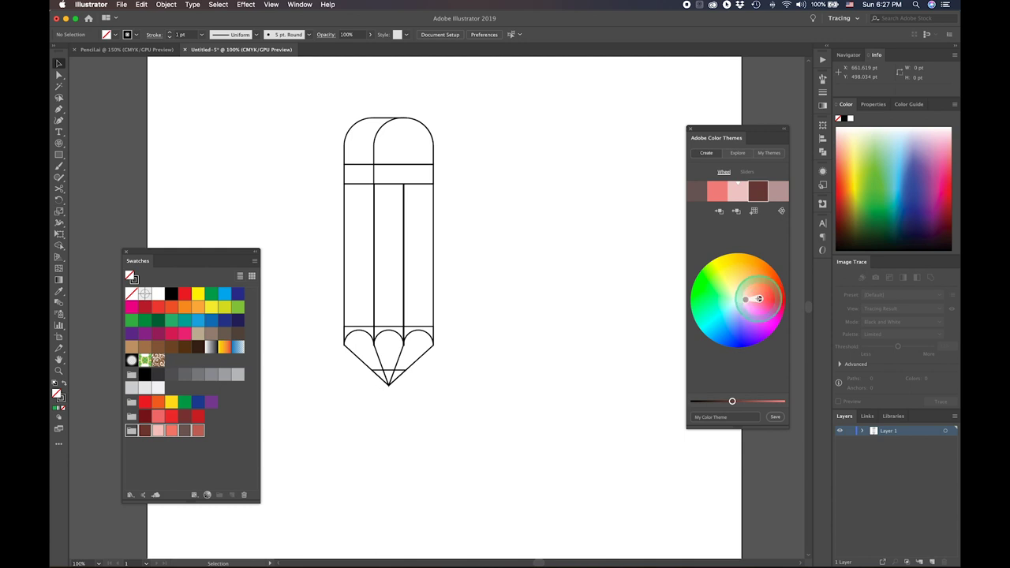
click(766, 156)
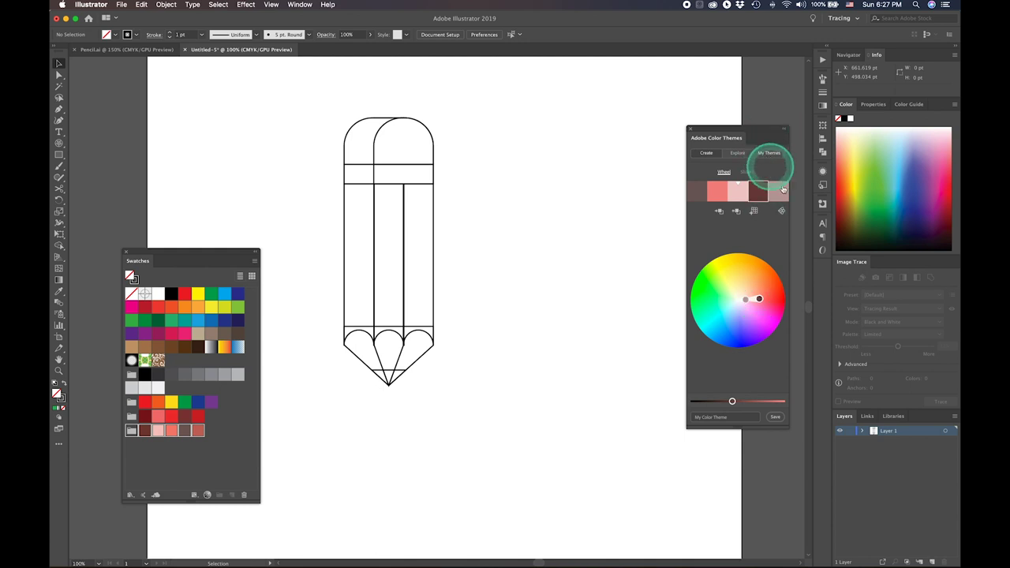
click(781, 210)
click(758, 301)
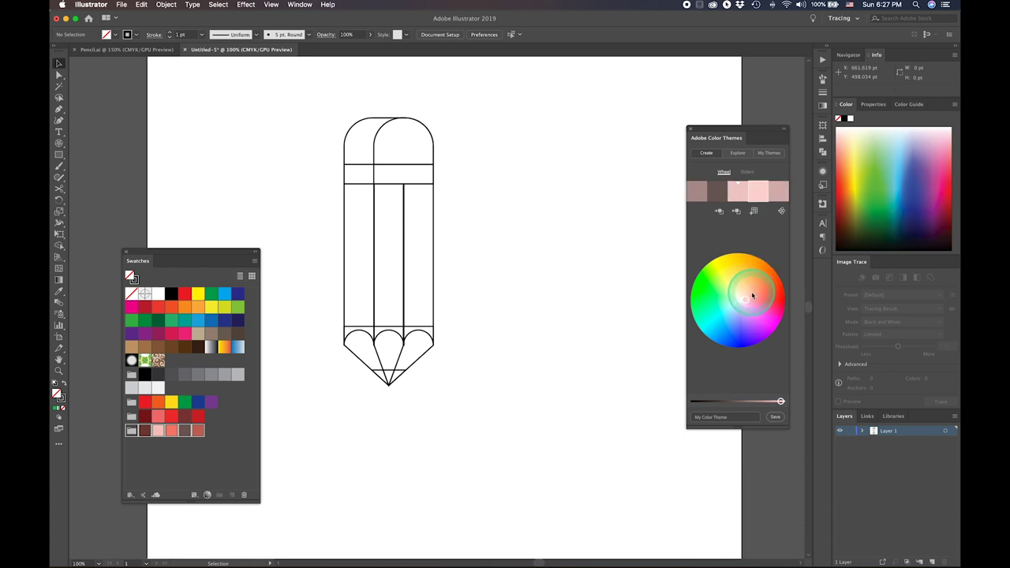
click(753, 334)
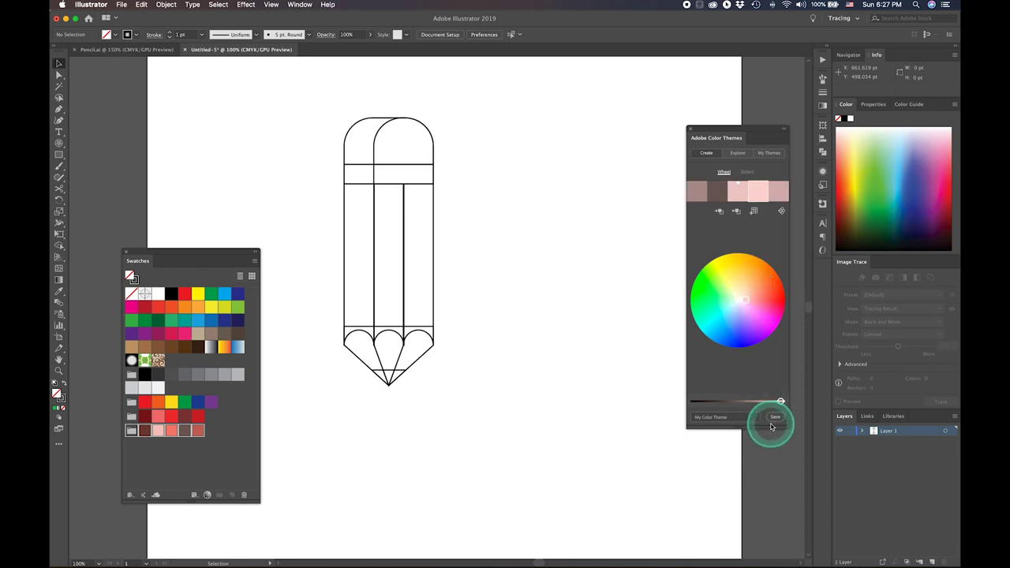
click(753, 211)
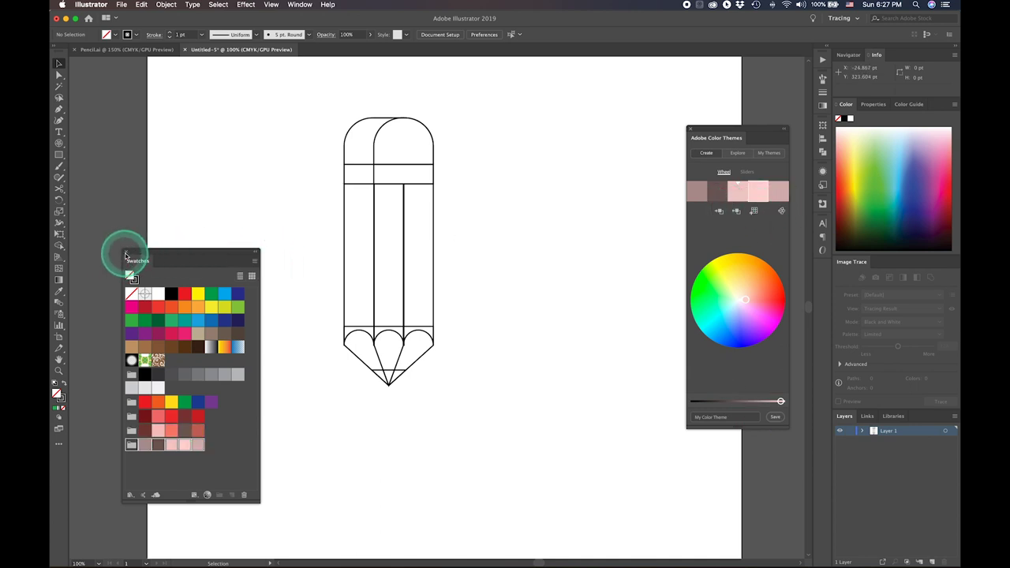
click(59, 63)
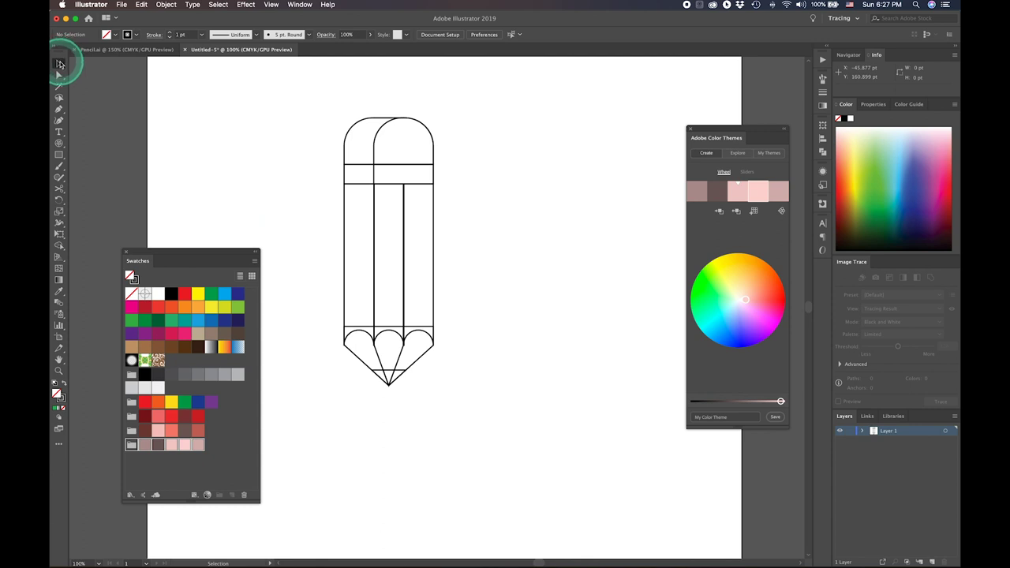
mouse_move(424, 392)
mouse_down()
mouse_move(362, 377)
mouse_move(322, 350)
mouse_up()
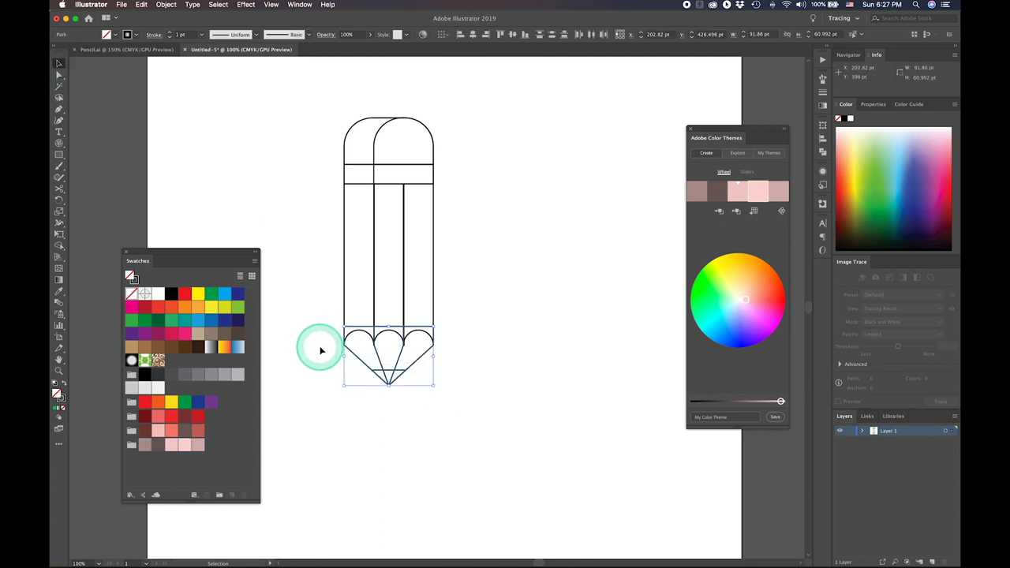
- Send the pencil tip shapes to the back and fill the left body stripe salmon red
right_click(413, 368)
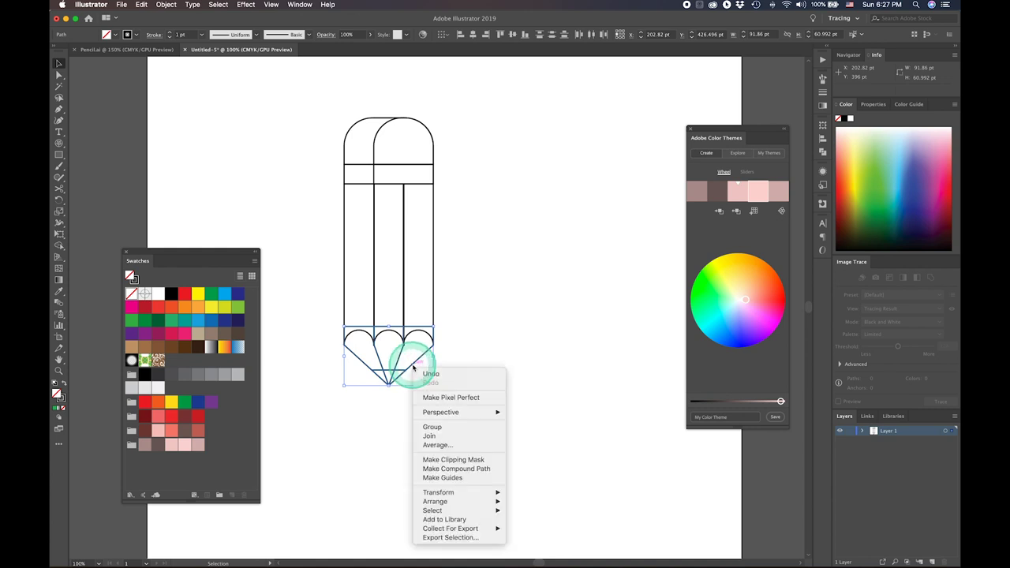
mouse_move(435, 501)
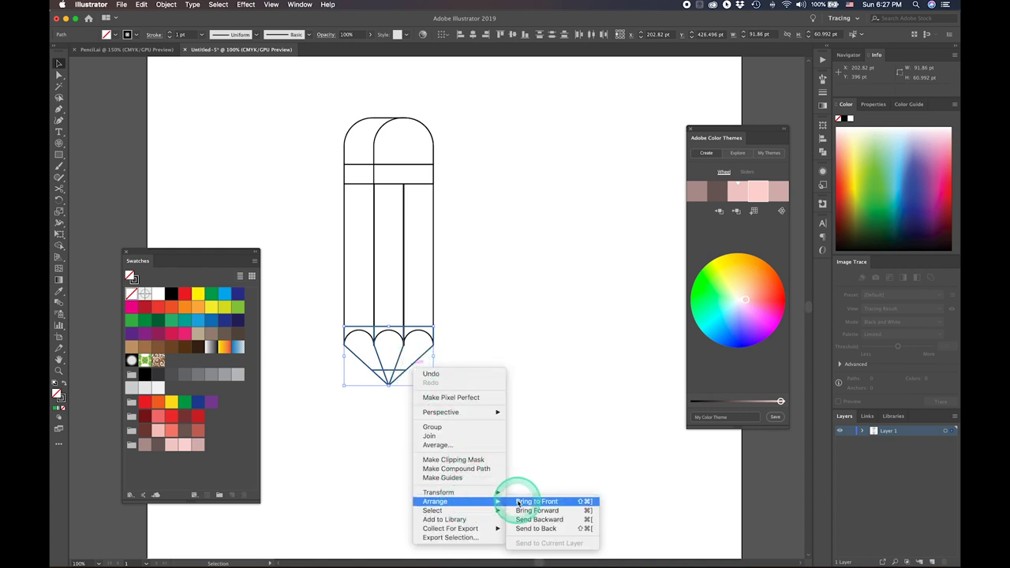
click(521, 529)
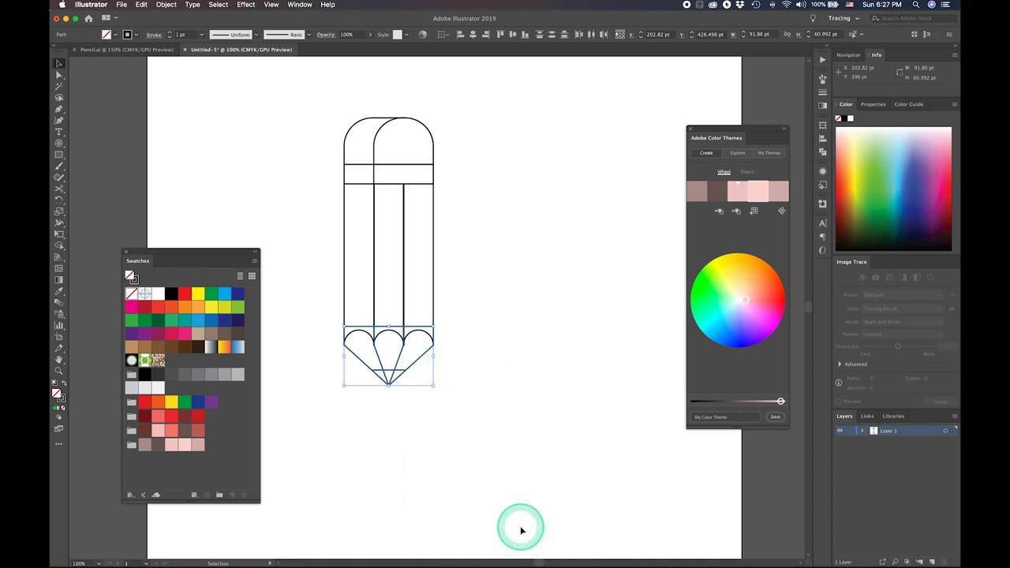
click(406, 270)
click(345, 225)
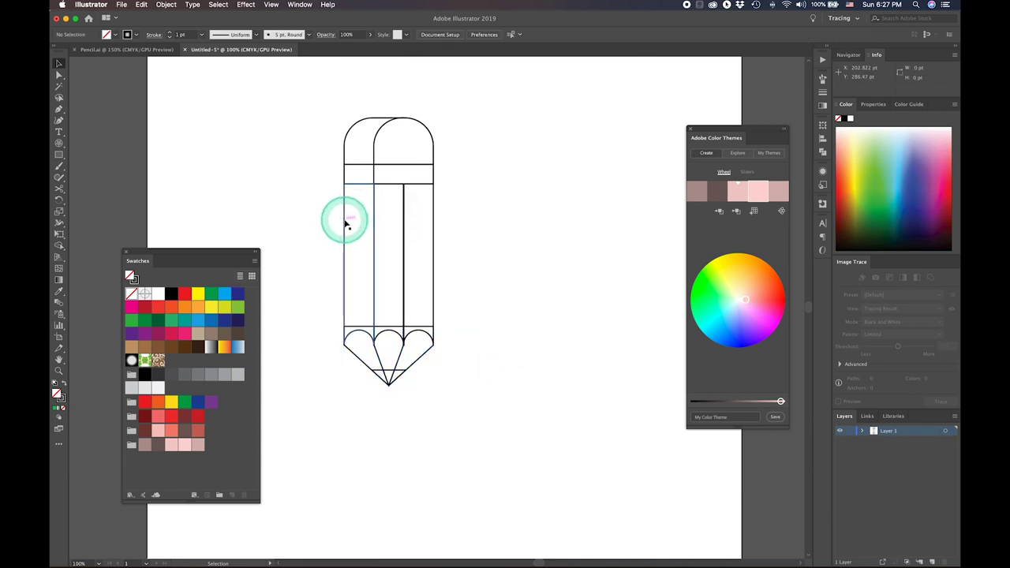
click(344, 225)
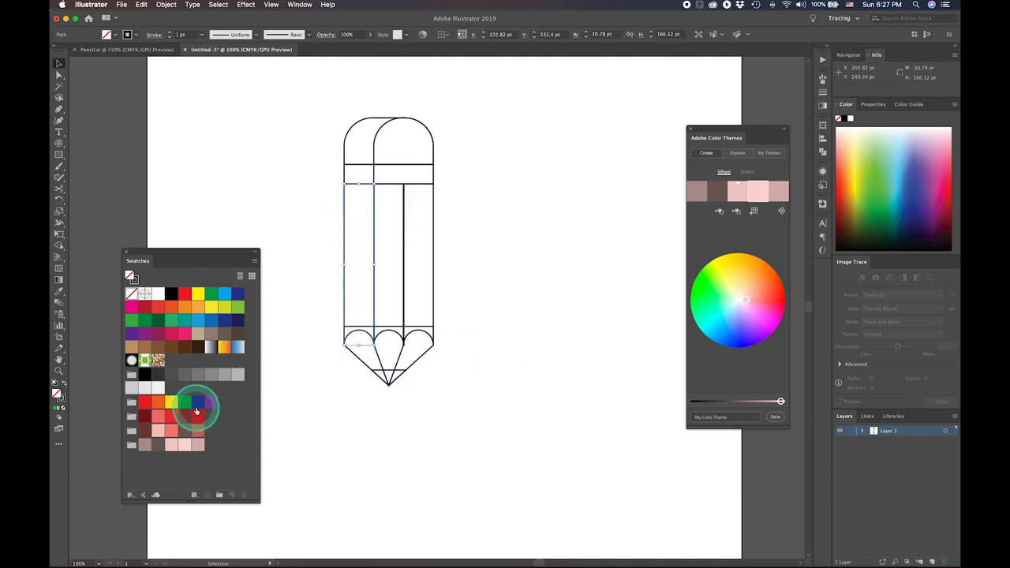
click(162, 420)
click(160, 420)
click(159, 420)
click(404, 289)
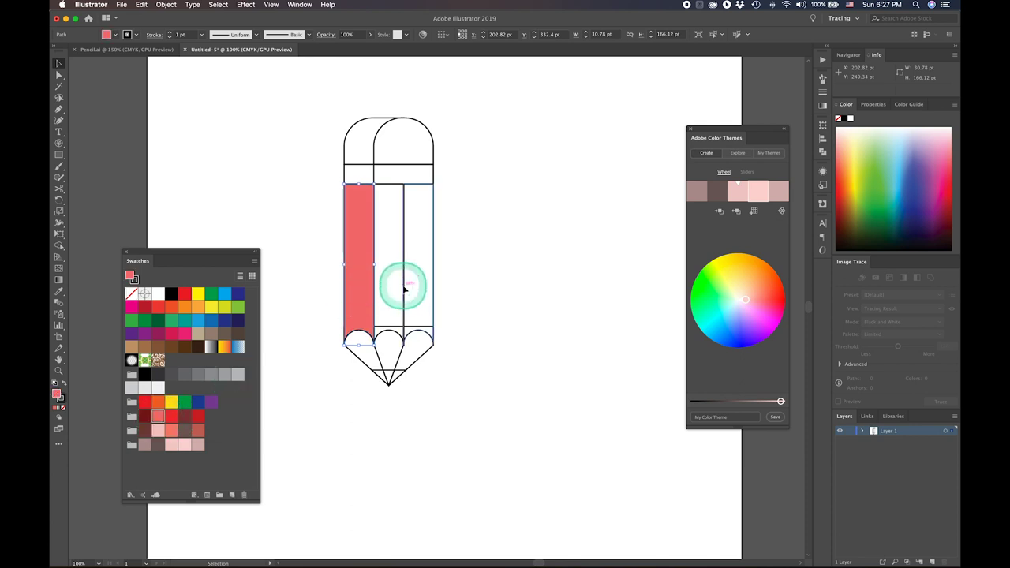
- Fill the right body stripe dark red and the middle stripe bright red
click(404, 290)
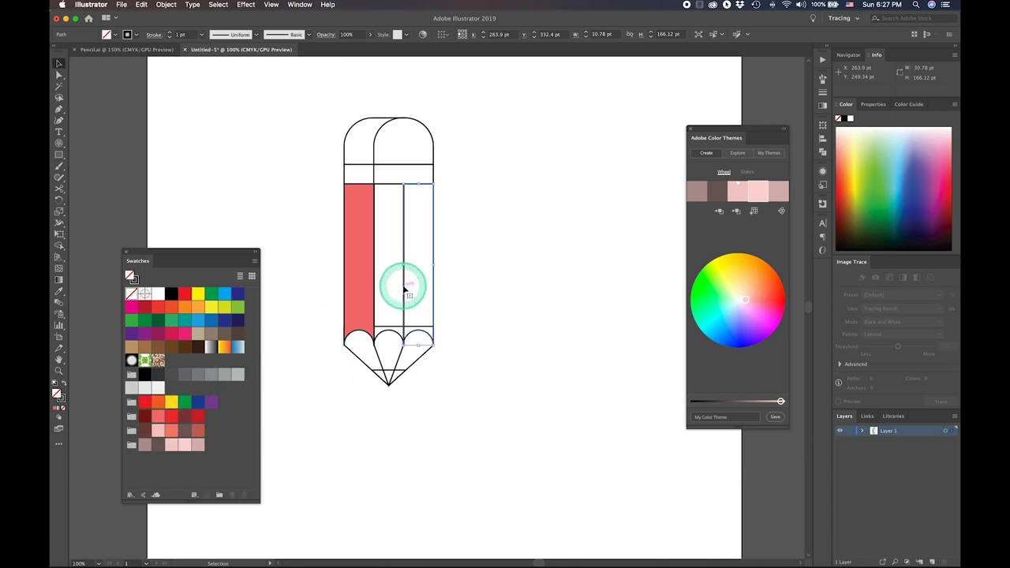
click(198, 418)
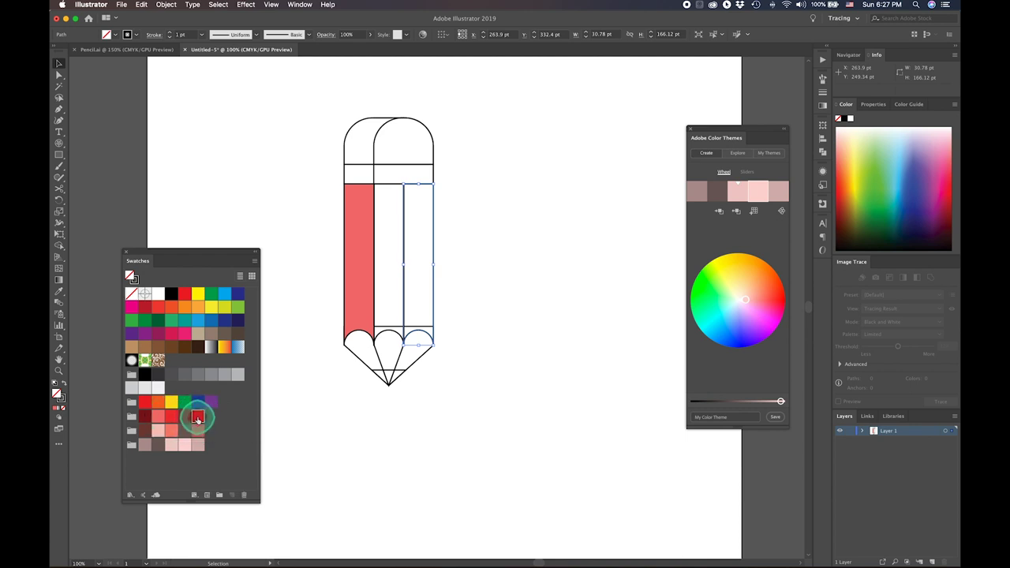
click(392, 333)
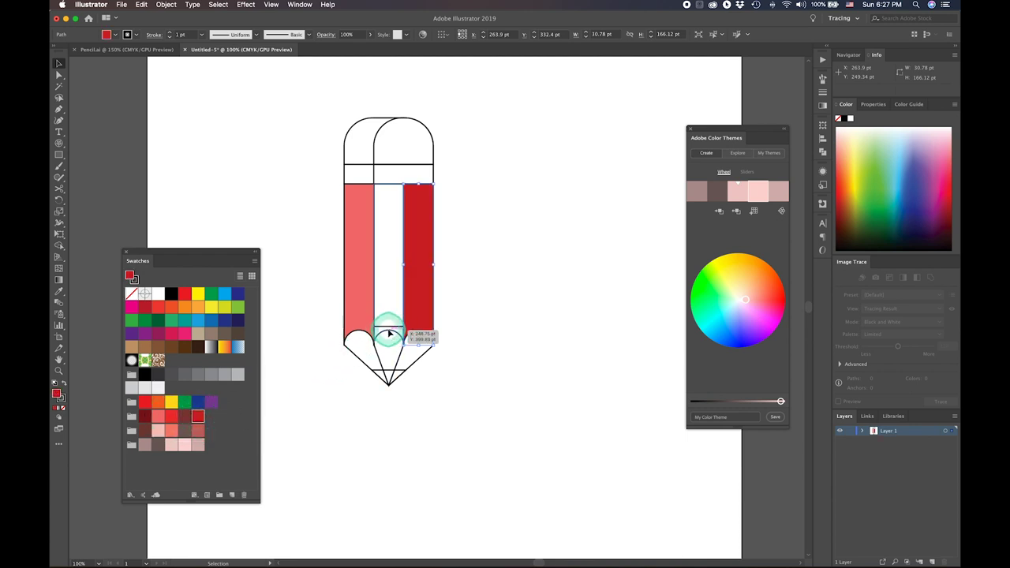
click(169, 419)
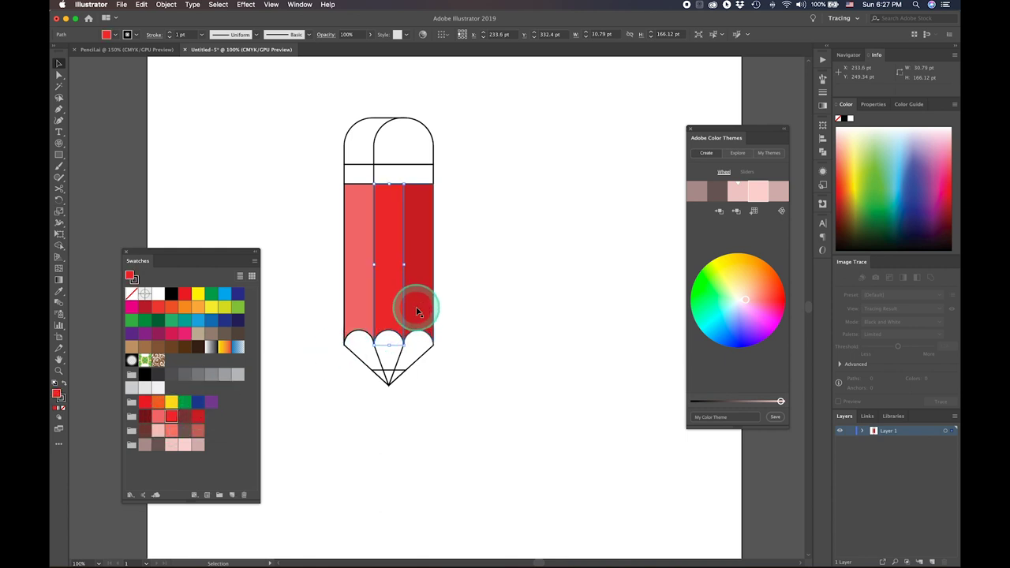
- Adjust the colours: set the left stripe back to light salmon and the right stripe to a deeper red
click(364, 315)
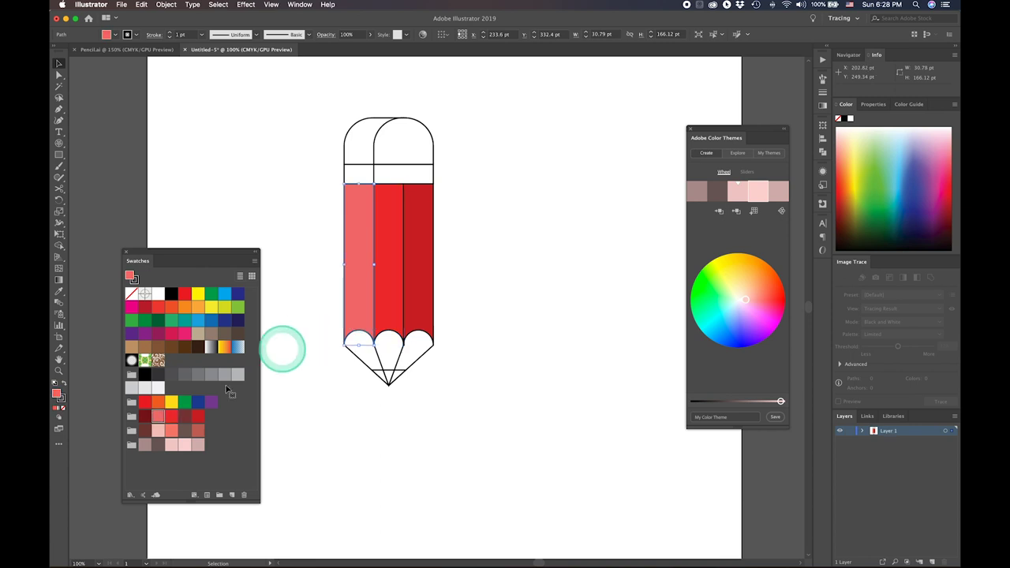
click(170, 418)
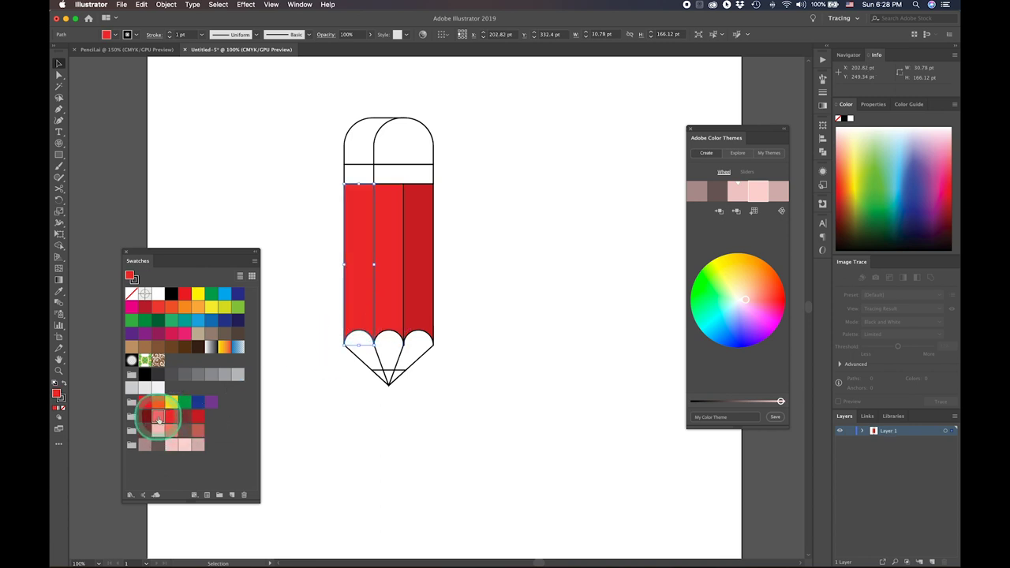
click(157, 419)
click(417, 300)
click(185, 421)
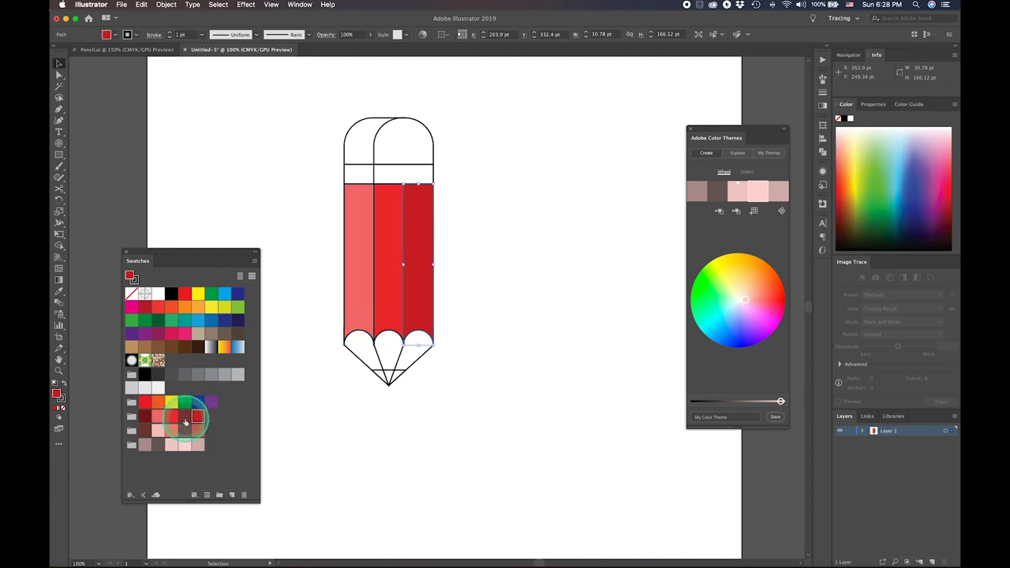
click(185, 418)
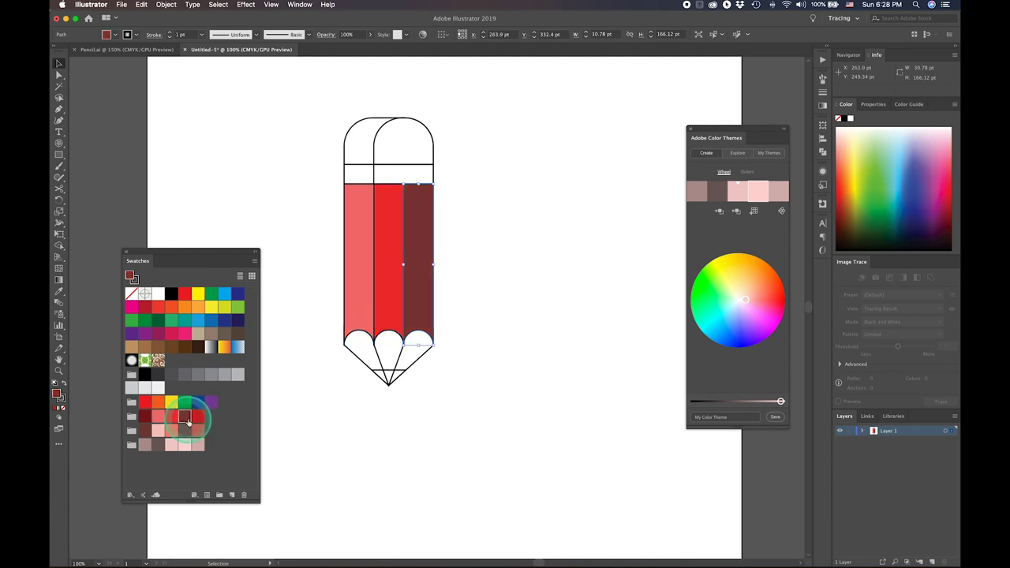
click(197, 416)
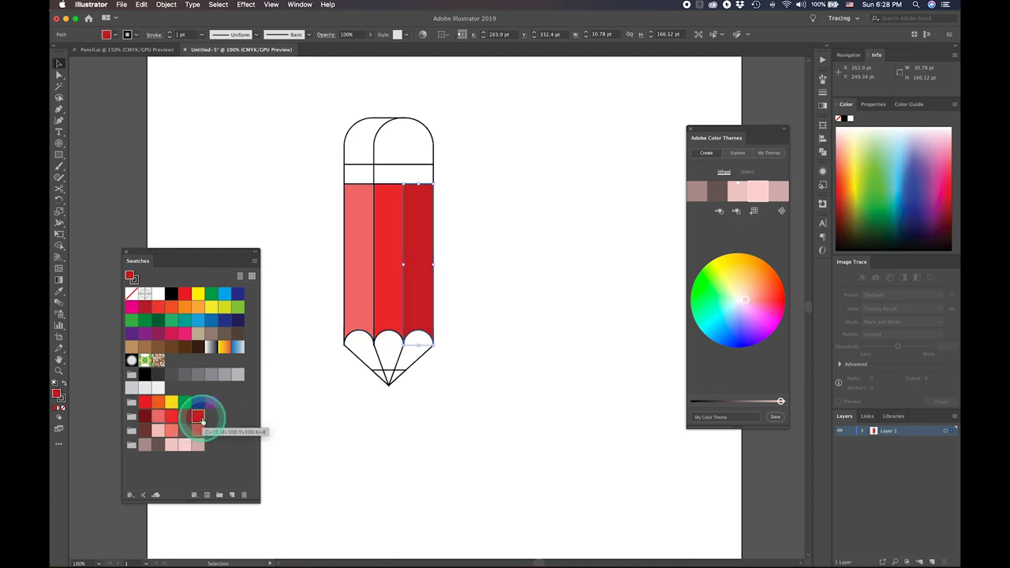
click(408, 417)
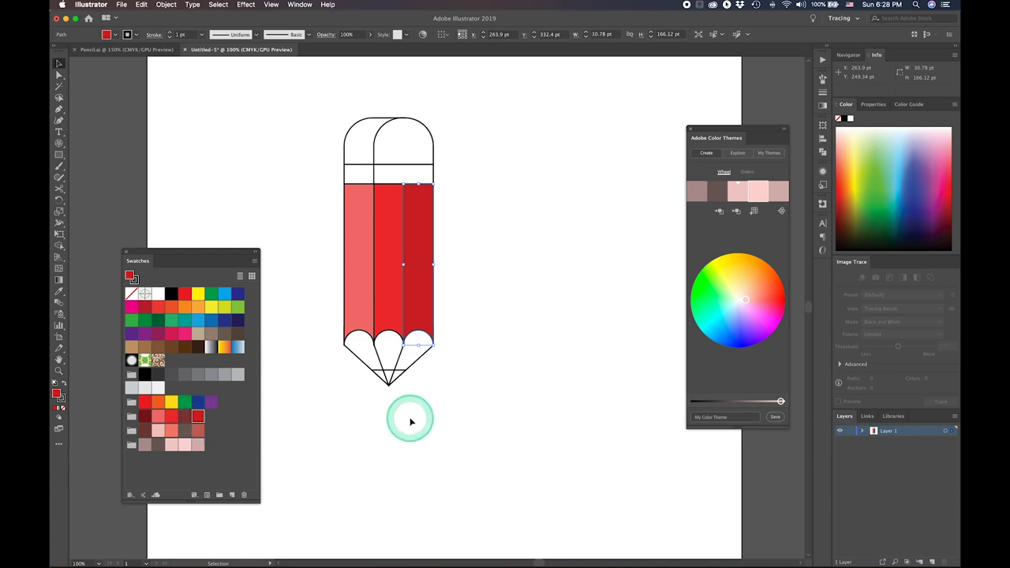
- Fill the scalloped tip shapes and the middle tip shape light pink
click(361, 362)
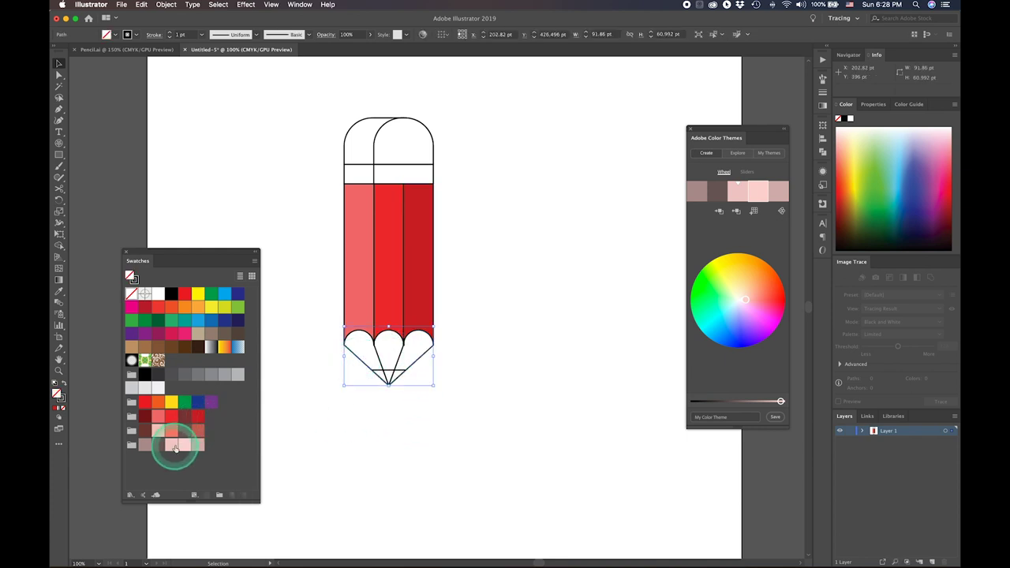
click(168, 448)
click(375, 445)
click(404, 351)
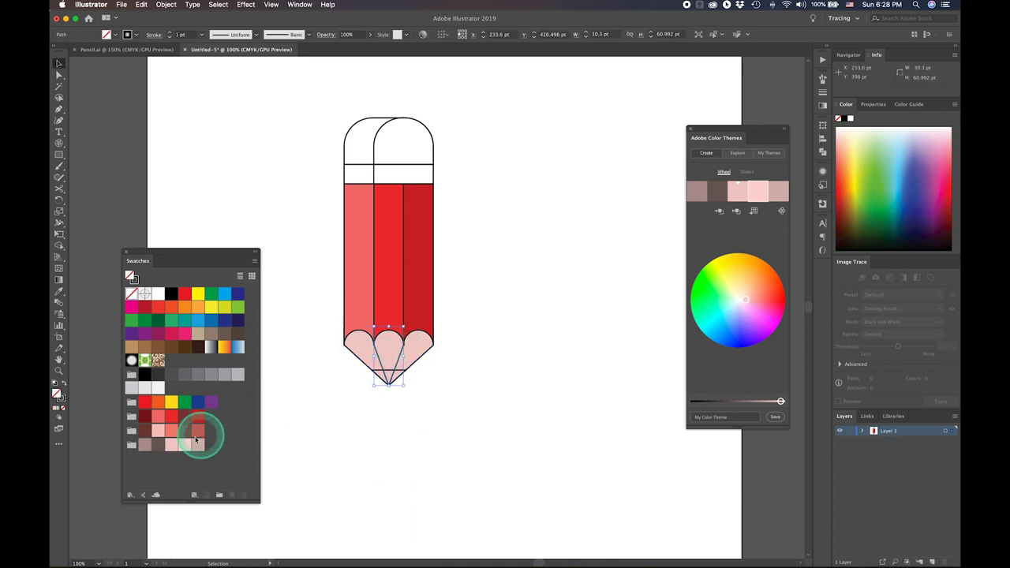
click(181, 446)
click(525, 408)
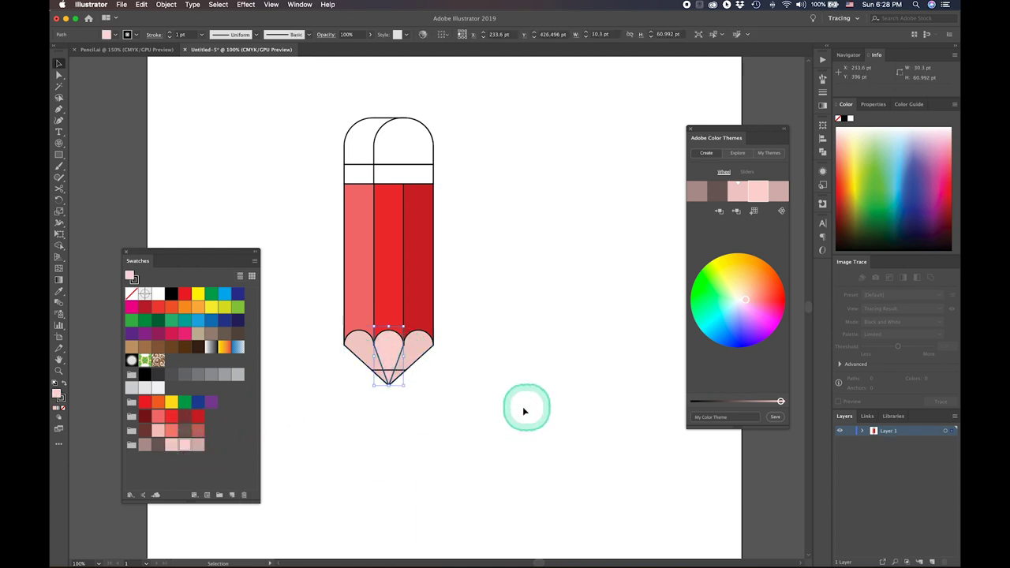
- Fill the pencil point triangle black and its centre facet grey
click(402, 375)
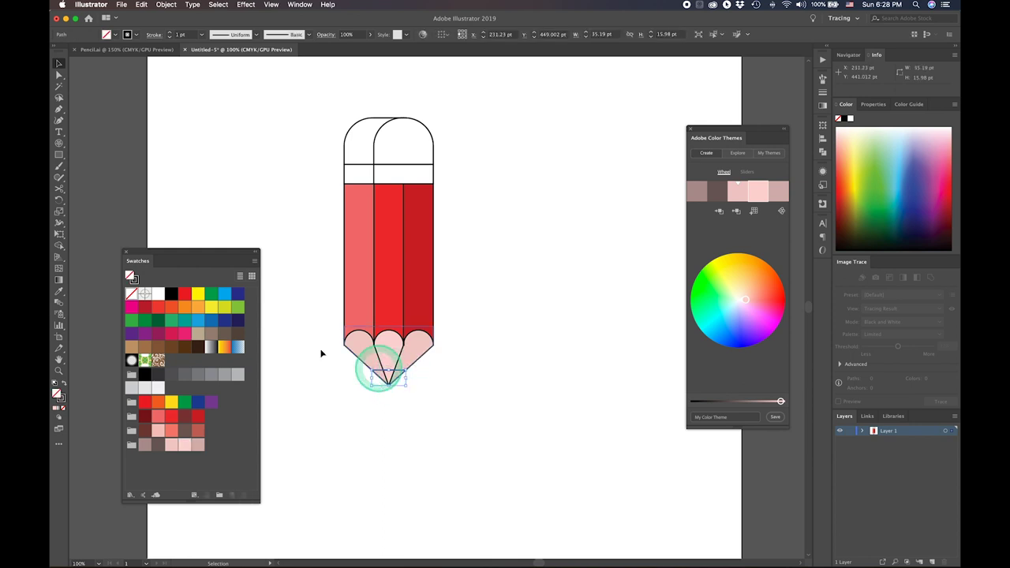
click(171, 295)
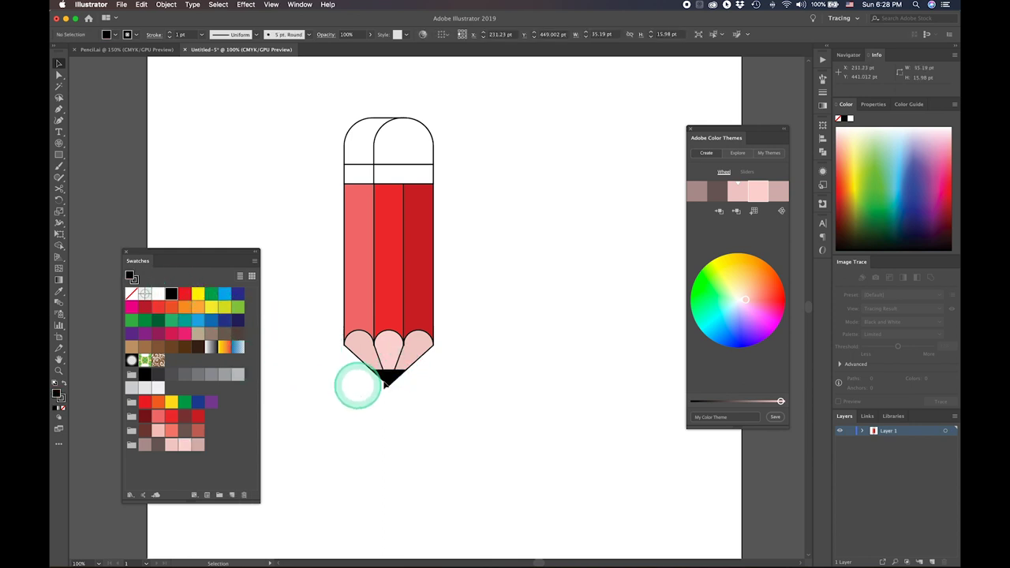
click(359, 382)
click(390, 377)
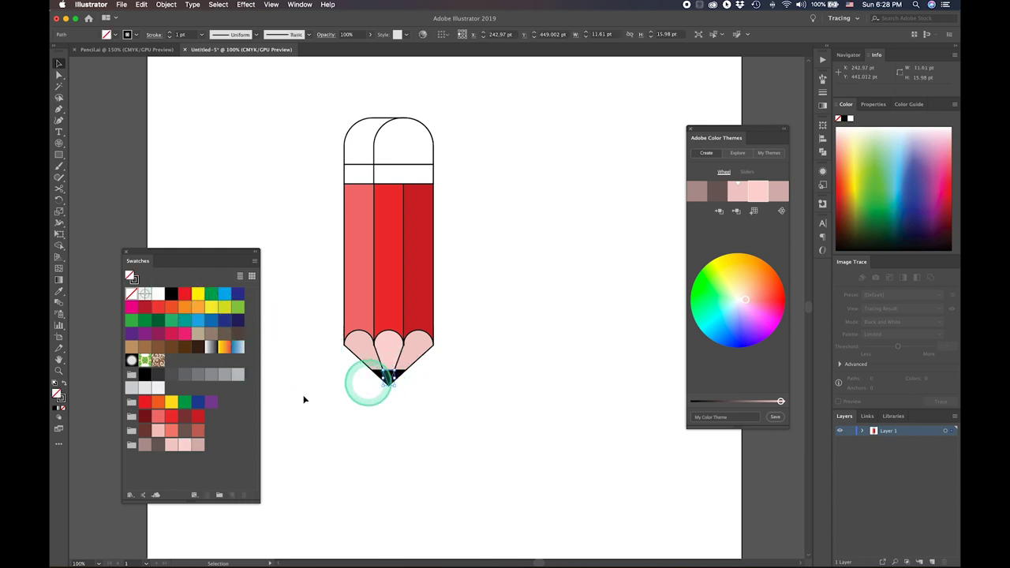
click(198, 378)
click(461, 445)
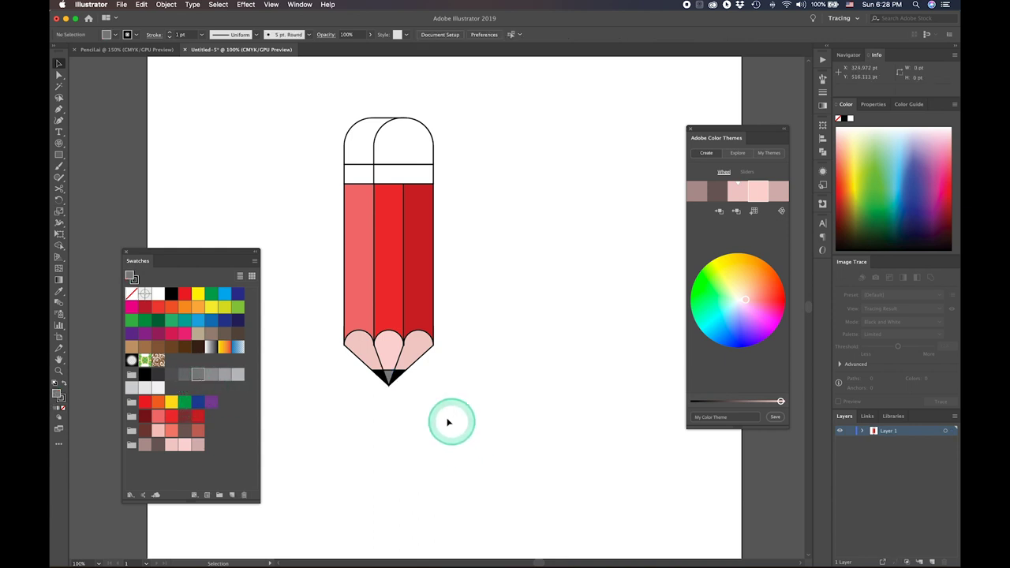
- Colour the pencil's ferrule band orange, with a darker orange right part
click(344, 175)
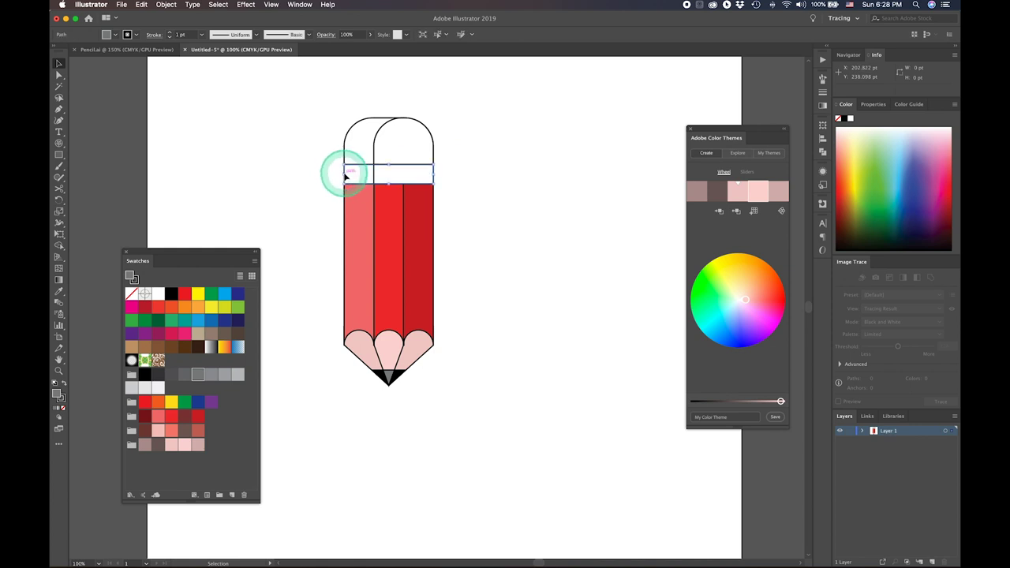
click(198, 307)
click(439, 177)
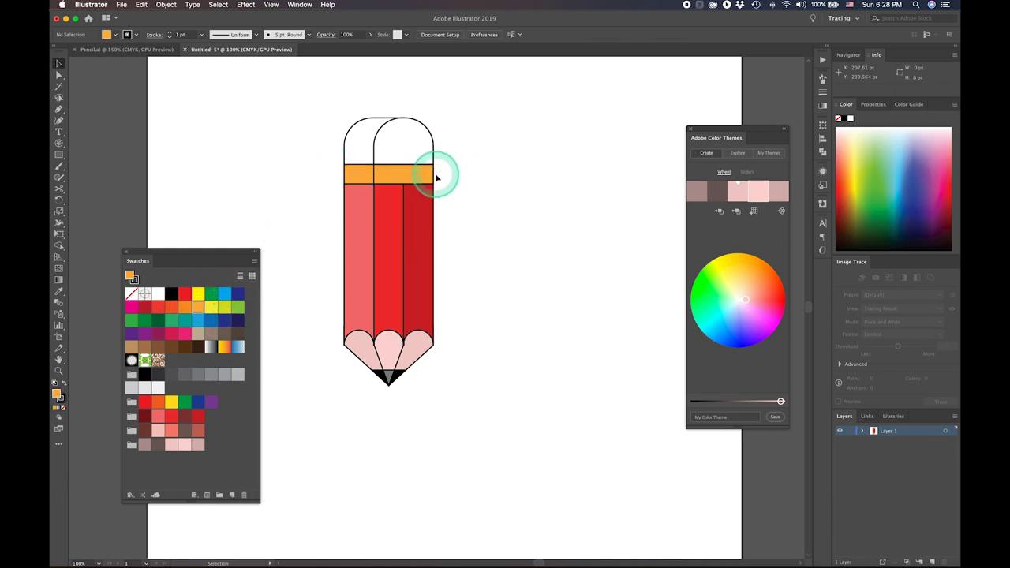
click(434, 175)
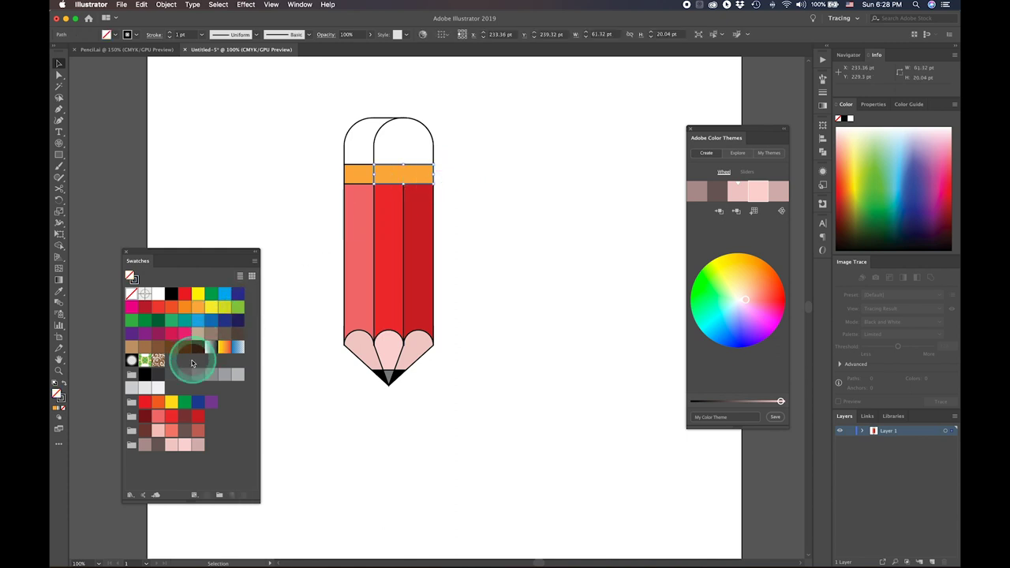
click(184, 308)
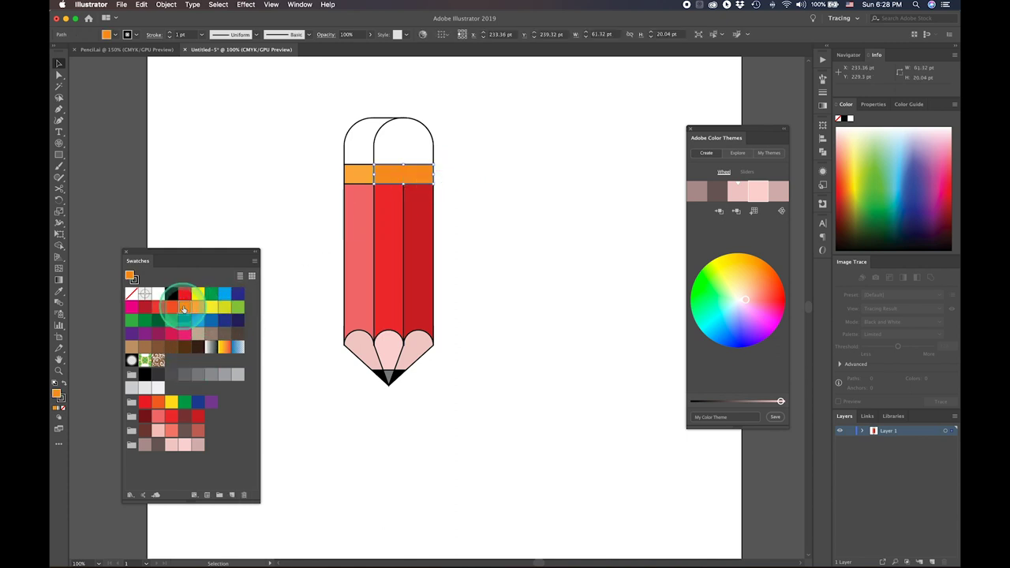
- Fill the rounded top cap salmon and give its right half a darker red
click(346, 145)
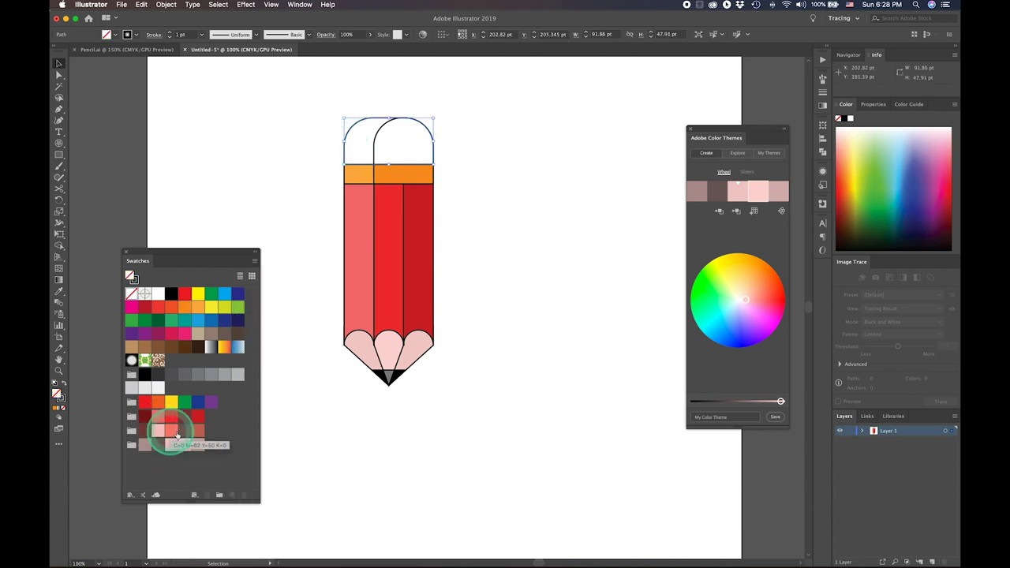
click(169, 434)
click(469, 134)
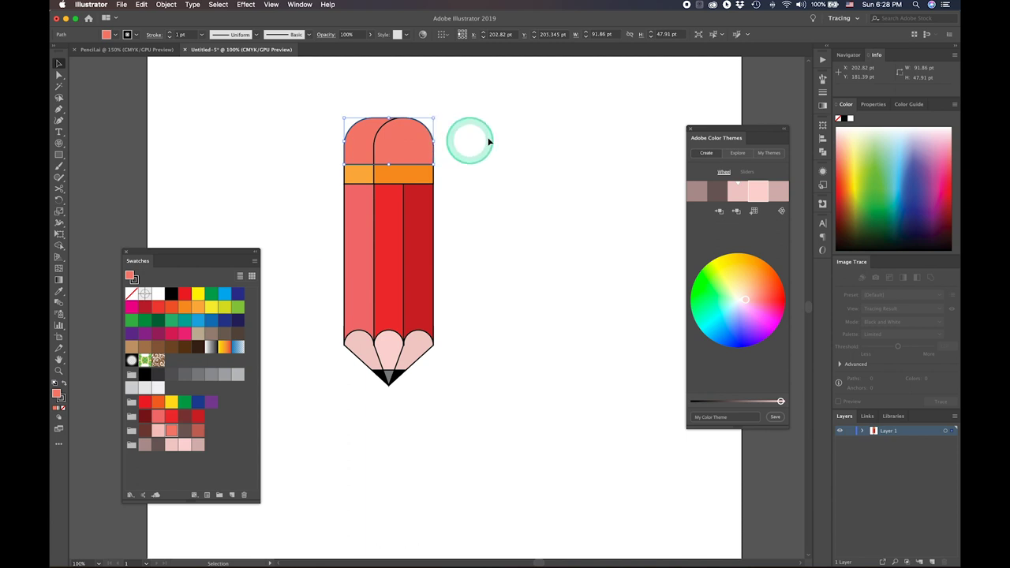
click(377, 142)
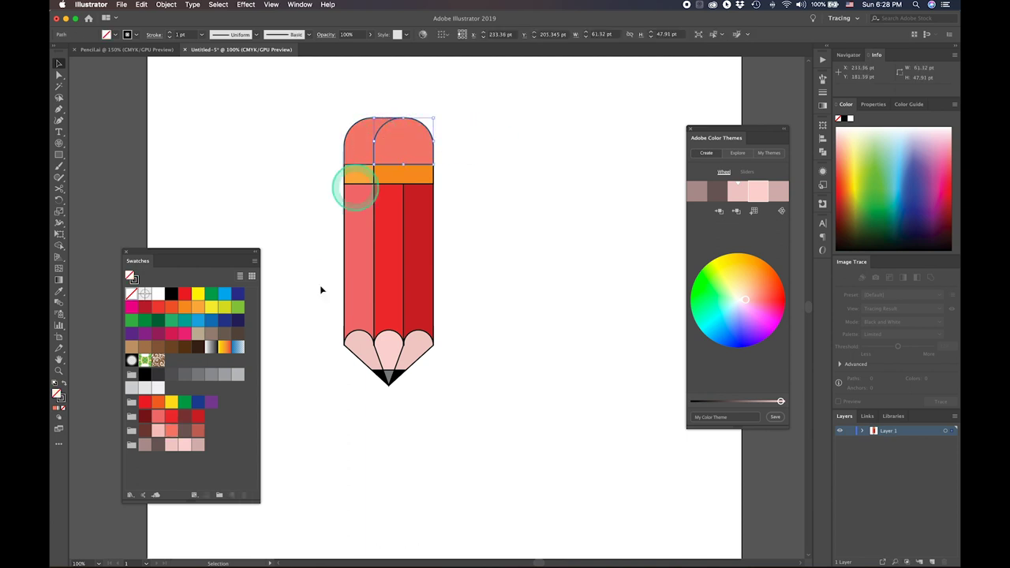
click(198, 434)
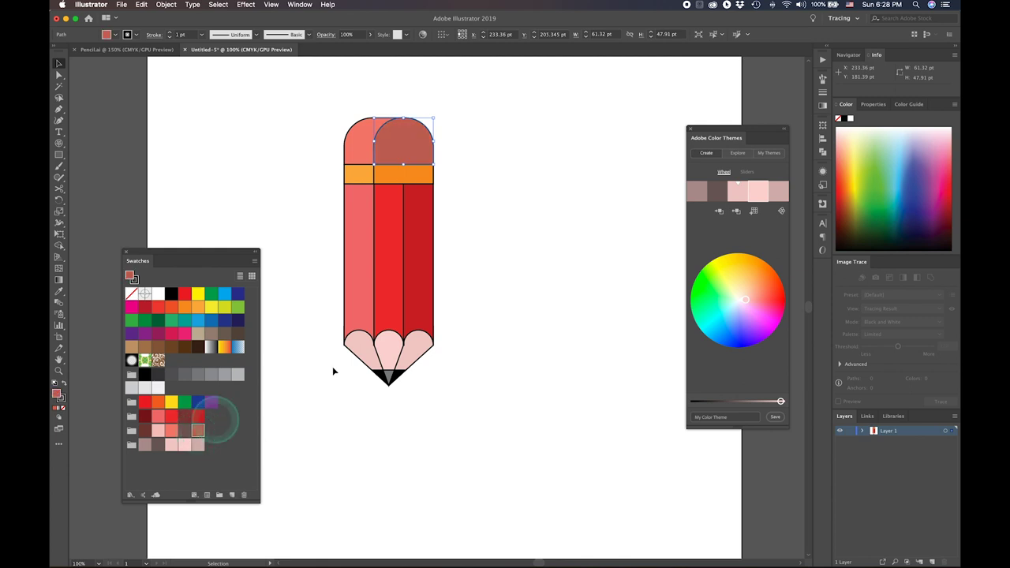
click(460, 300)
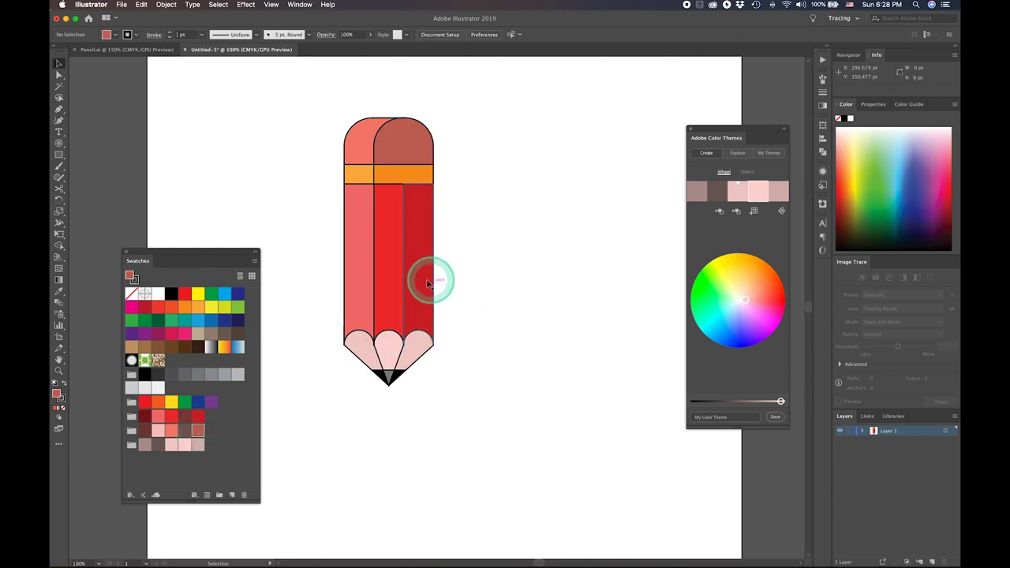
- Recolour the body strips: left bright red, middle darker red, right deep maroon
click(424, 284)
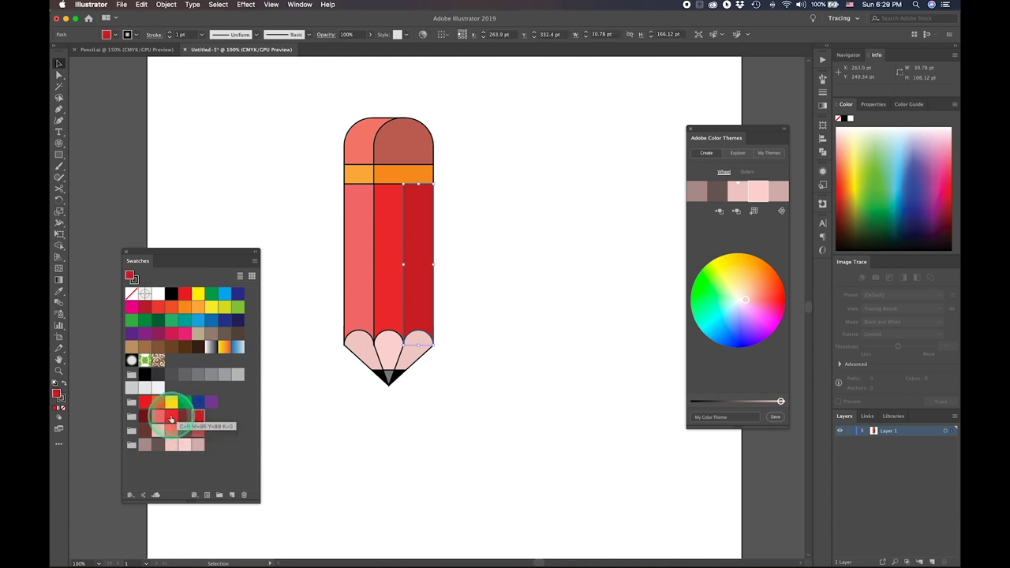
click(144, 418)
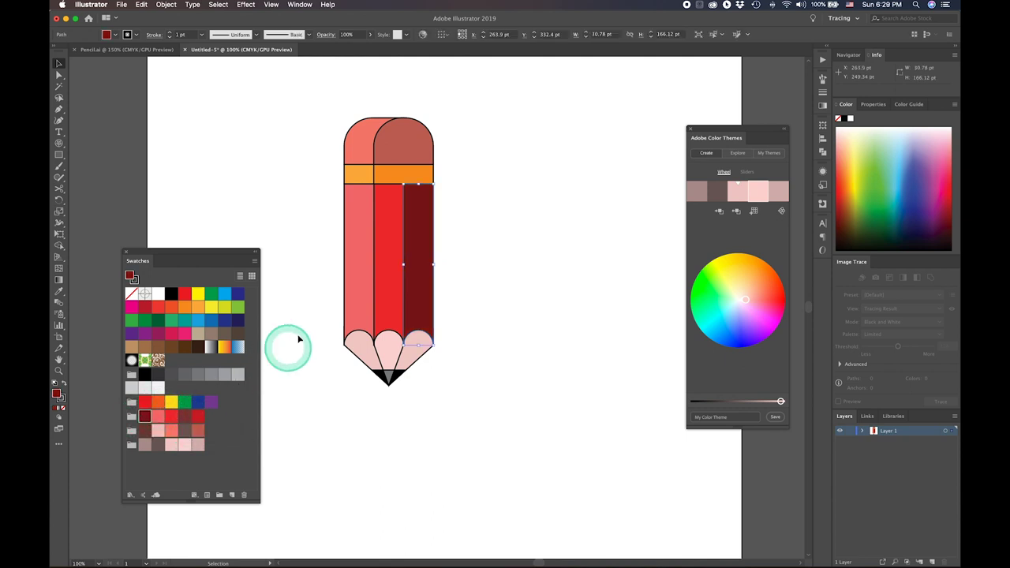
click(336, 310)
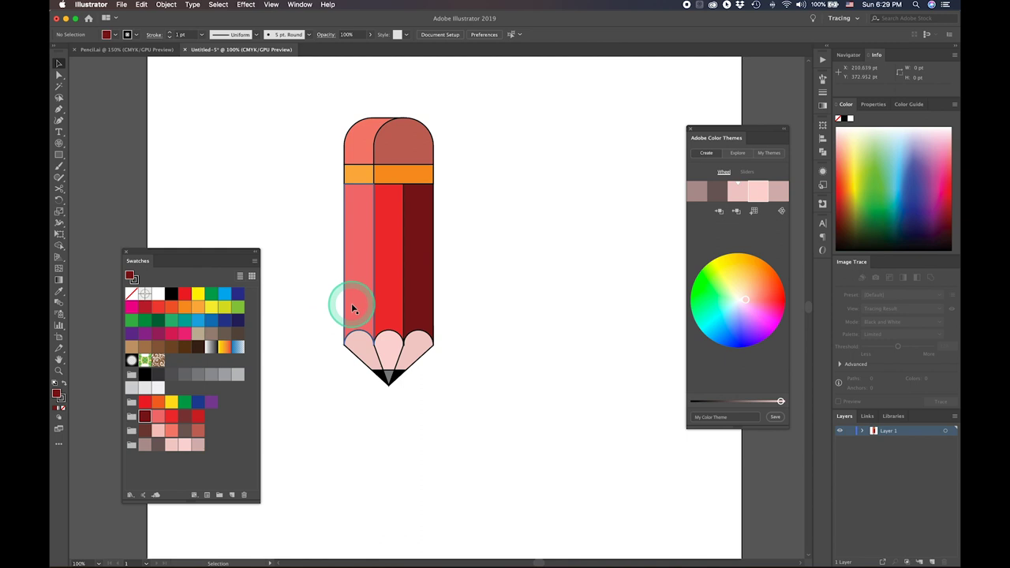
click(354, 309)
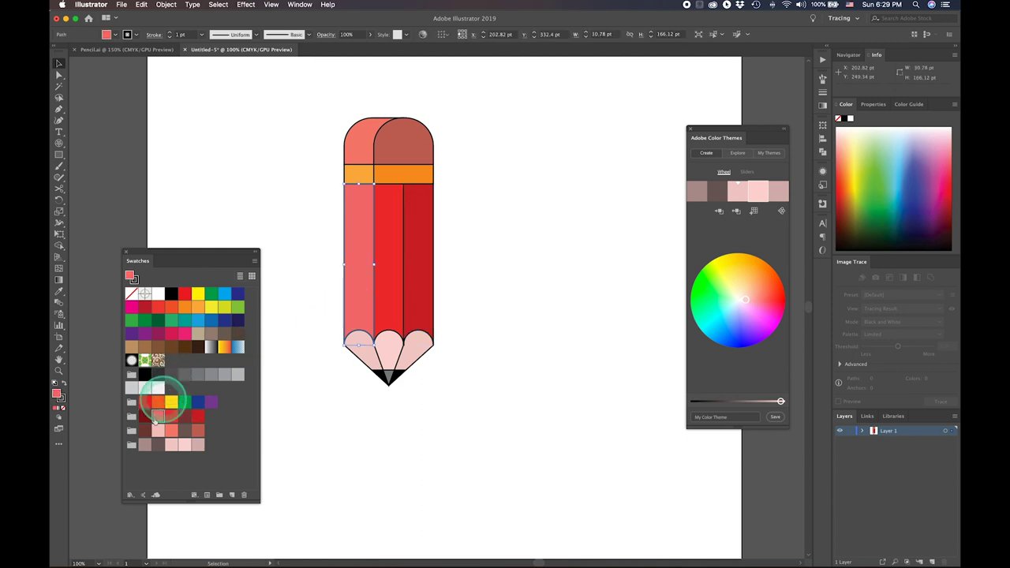
click(174, 419)
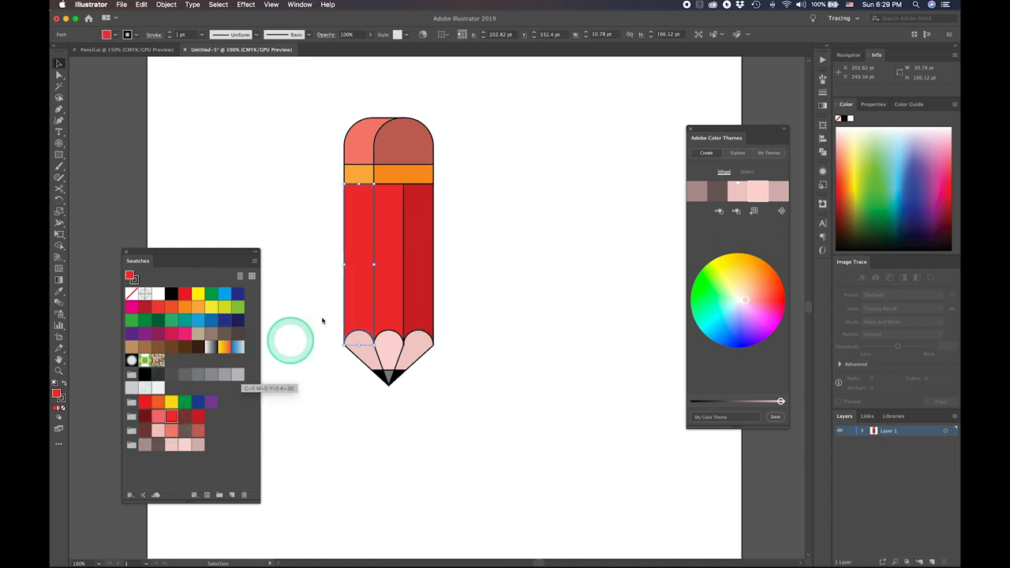
click(388, 302)
click(197, 417)
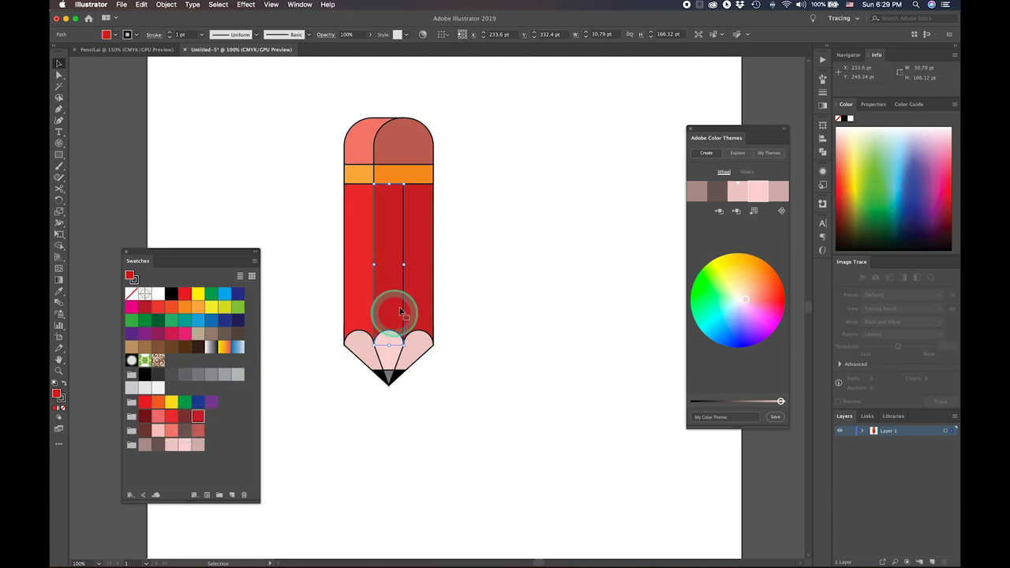
click(145, 415)
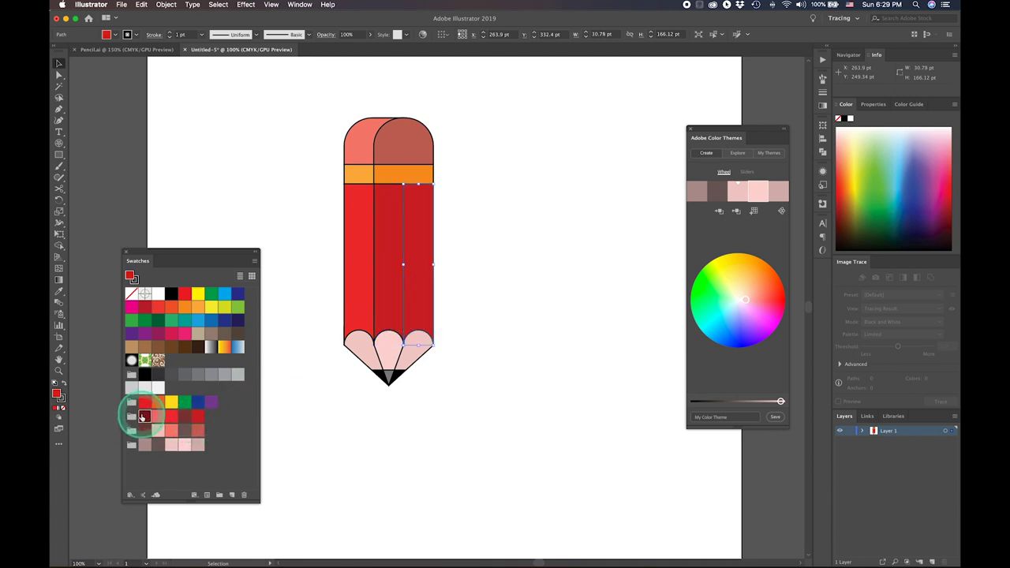
click(496, 400)
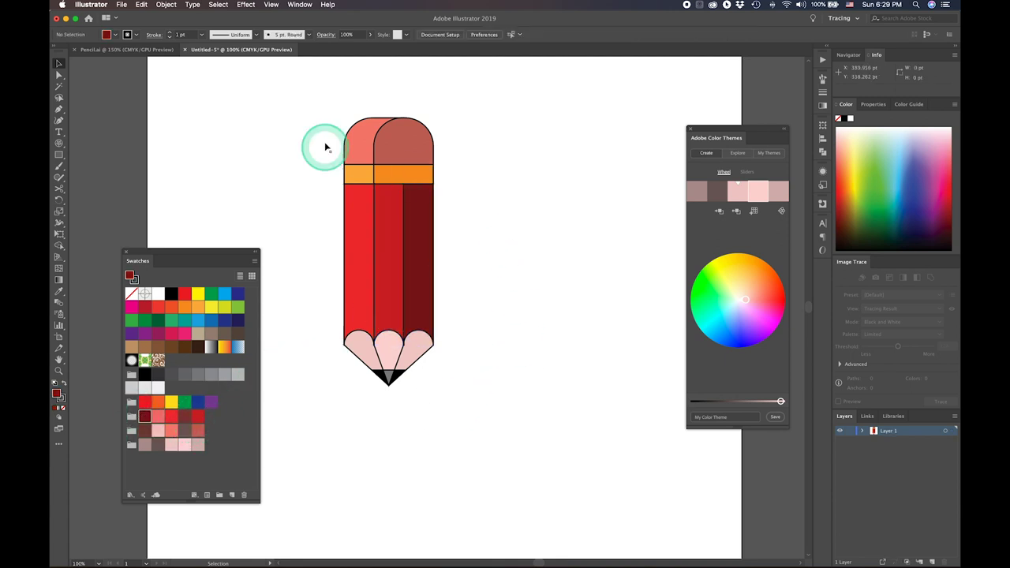
- Set the stroke of every pencil part to None, removing the black outlines
drag(315, 108, 495, 414)
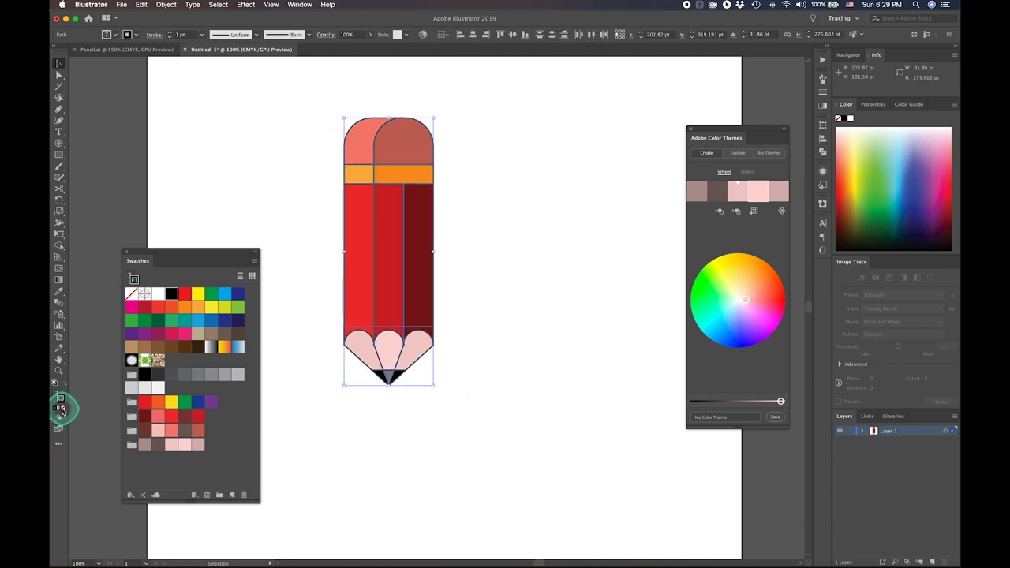
click(62, 410)
click(455, 399)
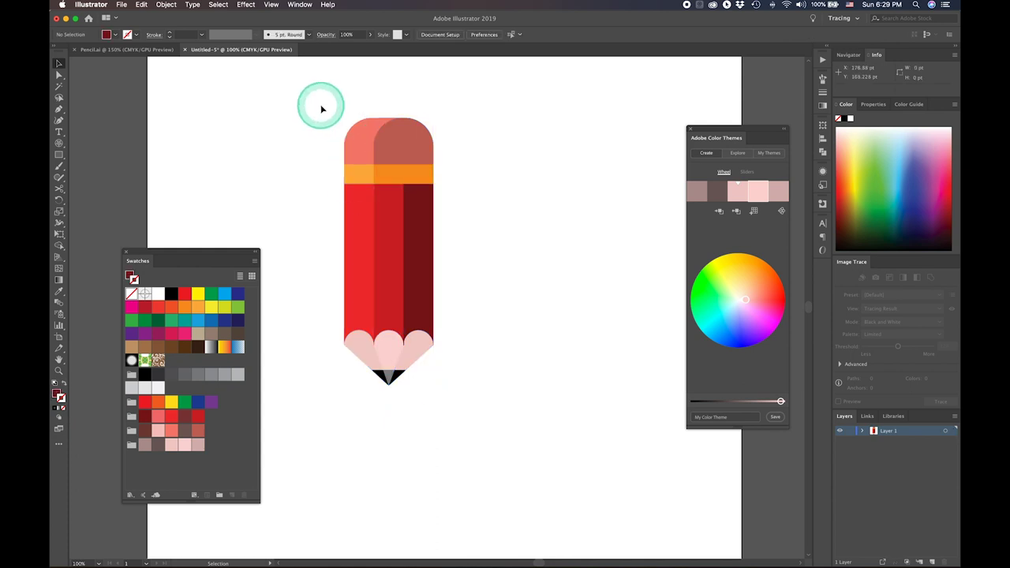
mouse_move(322, 105)
mouse_down()
mouse_move(484, 357)
mouse_move(493, 394)
mouse_up()
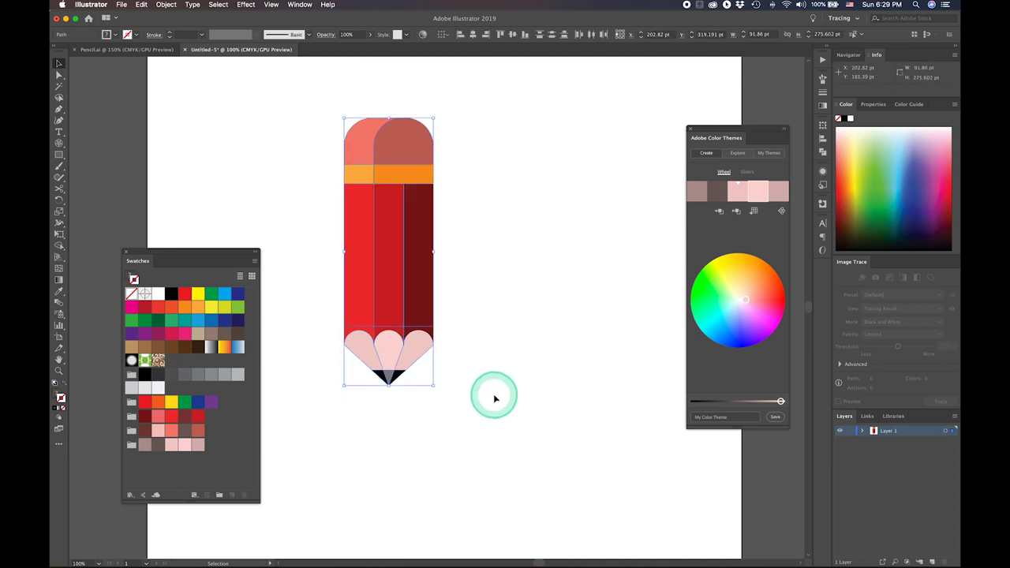
- Turn the pencil into a new Art Brush in the Brushes panel, set to Stretch Between Guides
click(822, 80)
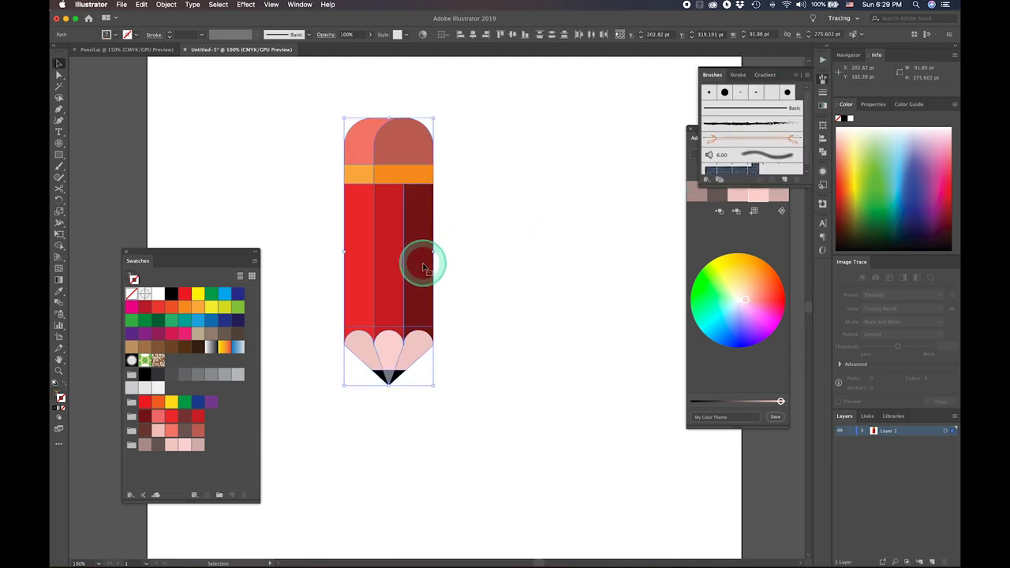
drag(424, 261, 773, 158)
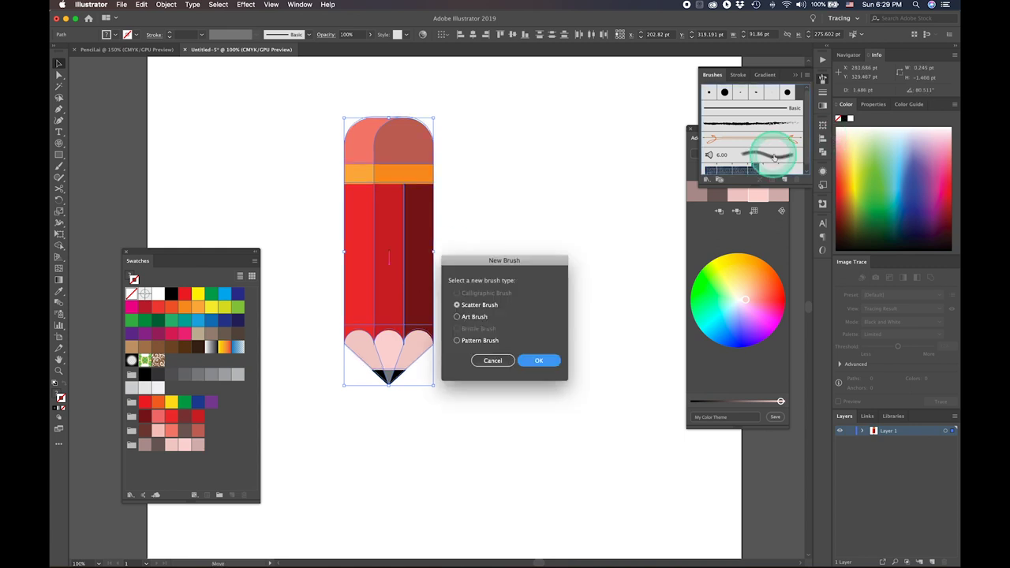
click(476, 316)
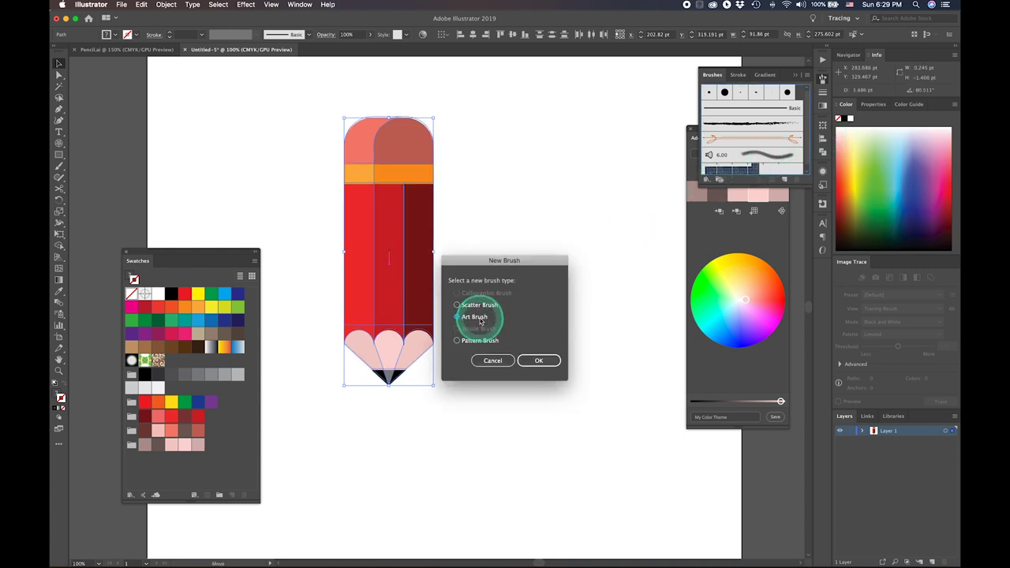
click(538, 360)
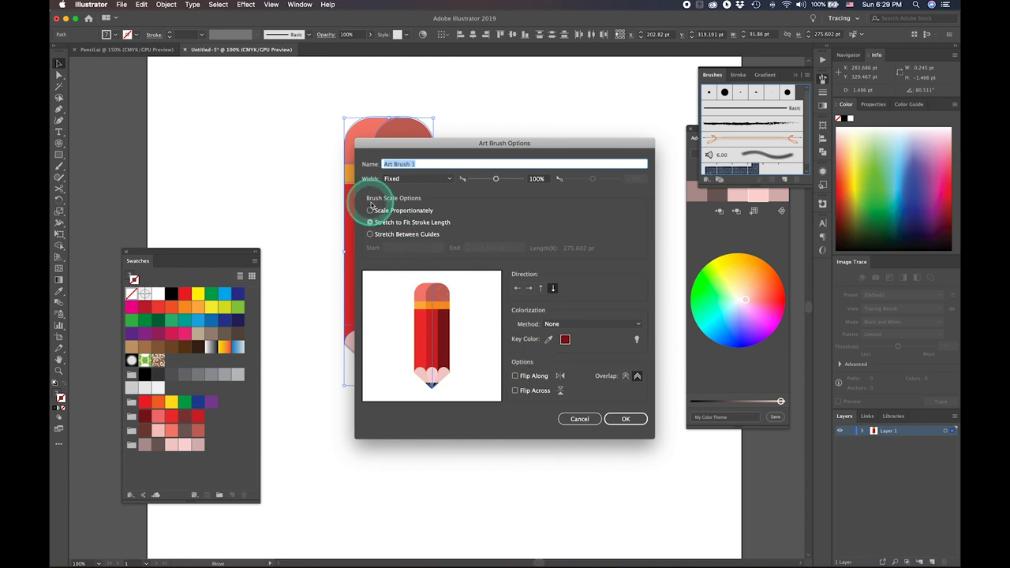
click(380, 238)
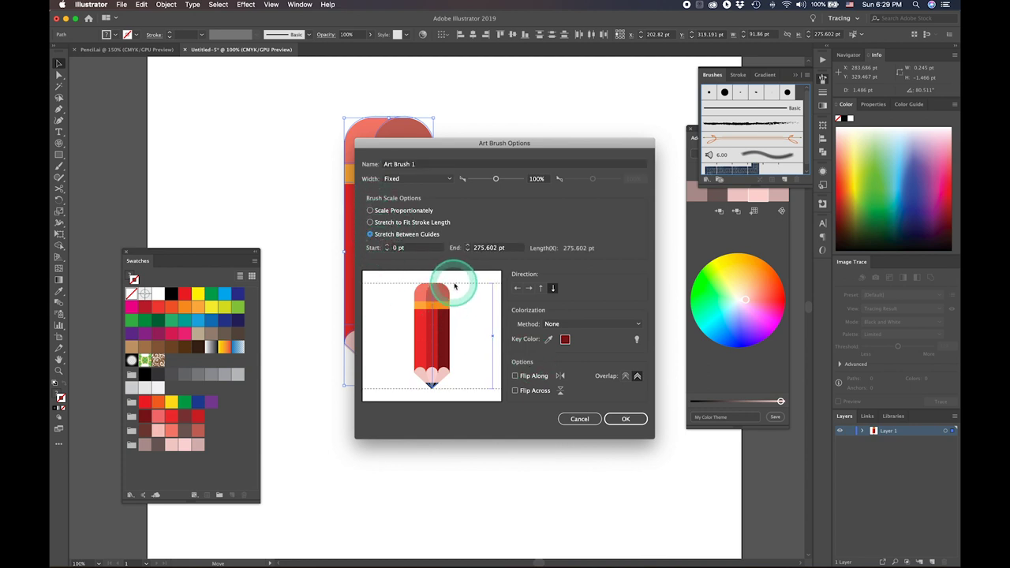
- Place the brush guides at 79.026 pt and 208.924 pt around the body and confirm
drag(454, 286, 452, 316)
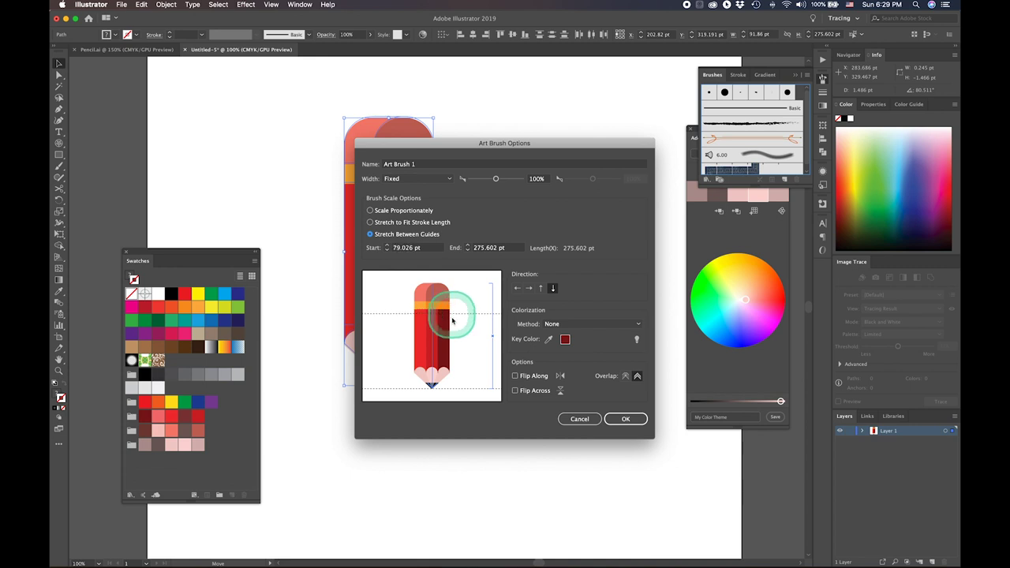
click(474, 392)
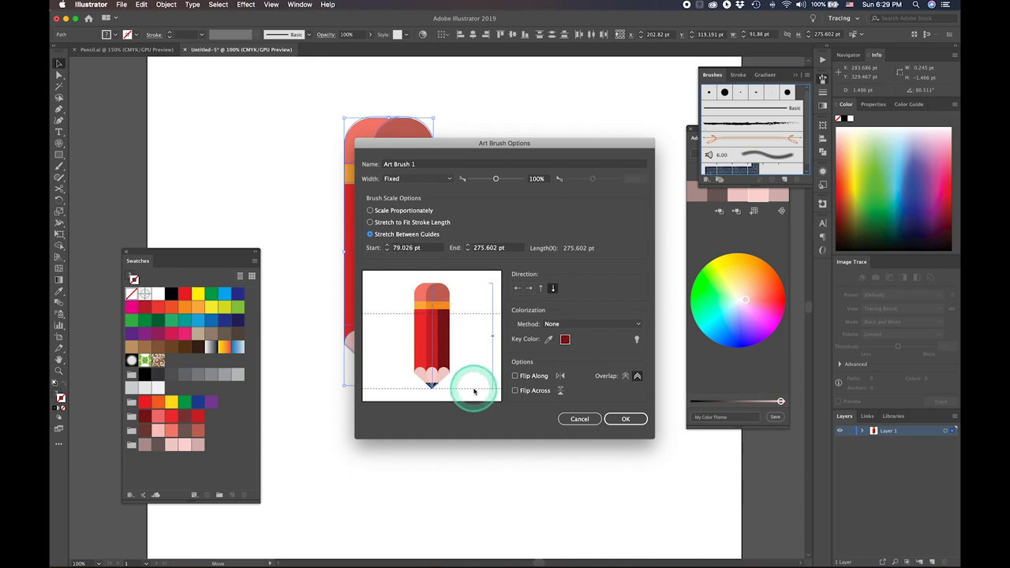
drag(474, 393, 404, 372)
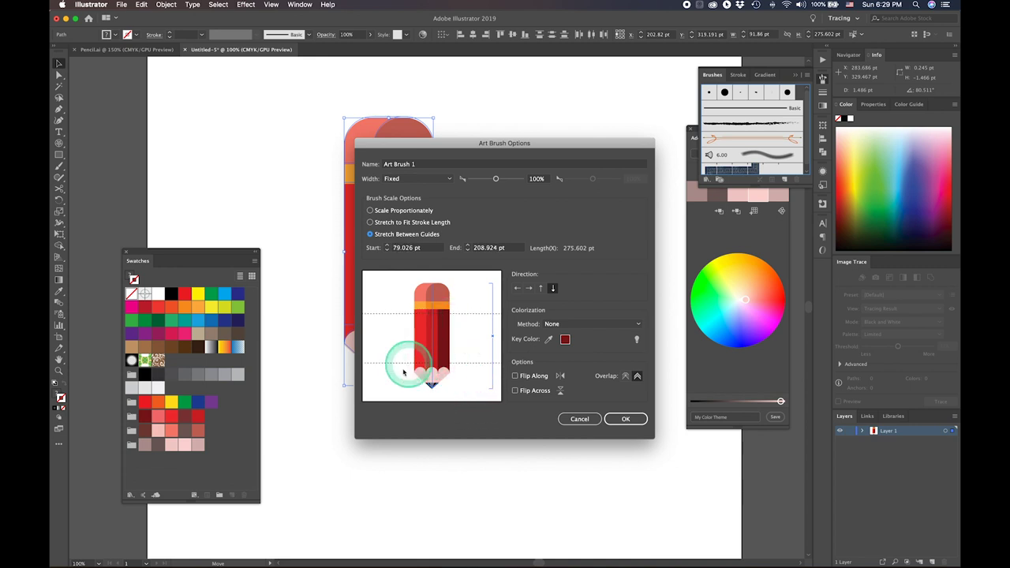
drag(403, 372, 452, 303)
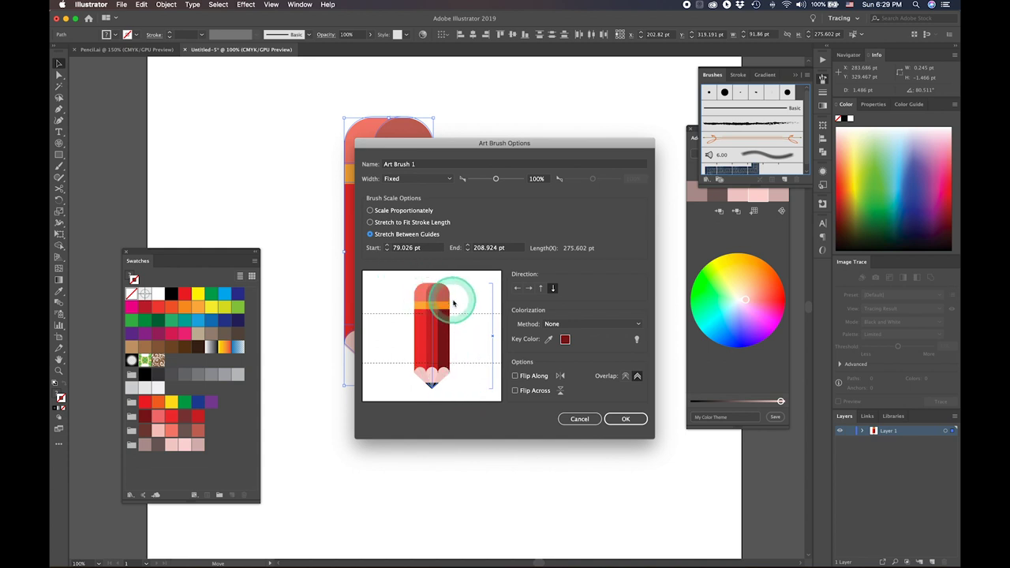
click(620, 419)
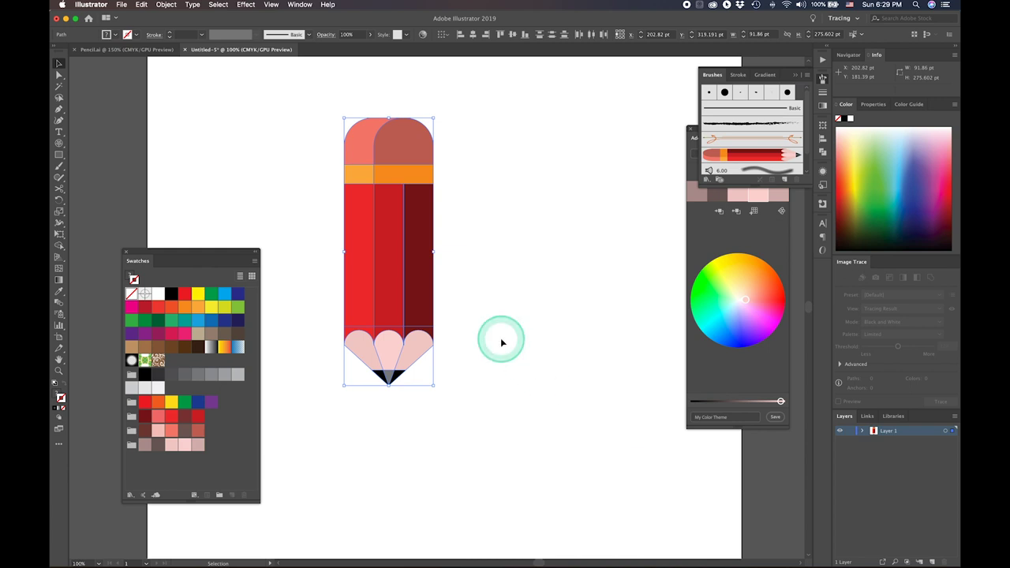
- Move the pencil artwork off the artboard to the left, leaving the page empty
drag(418, 315, 75, 258)
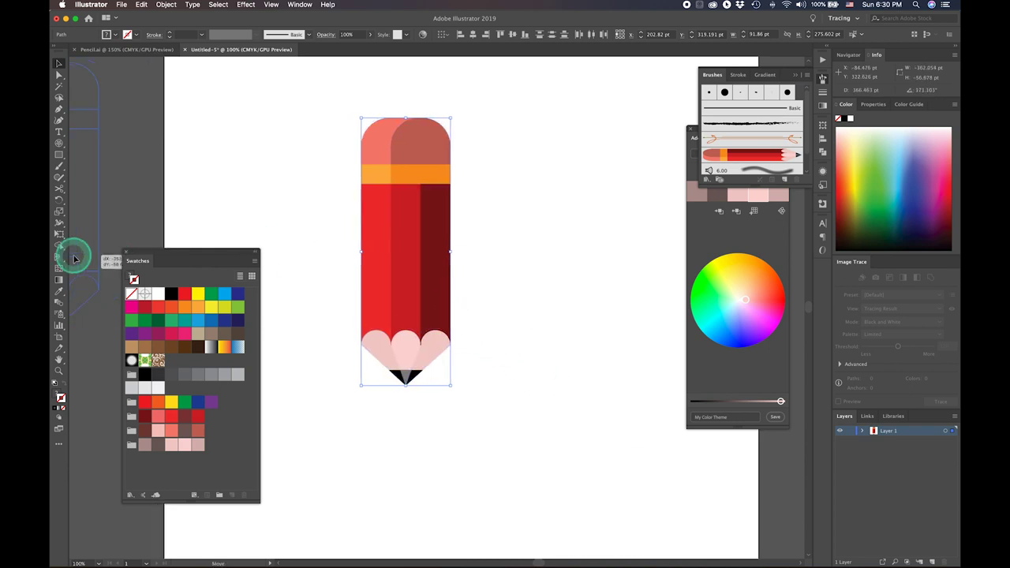
drag(75, 258, 76, 260)
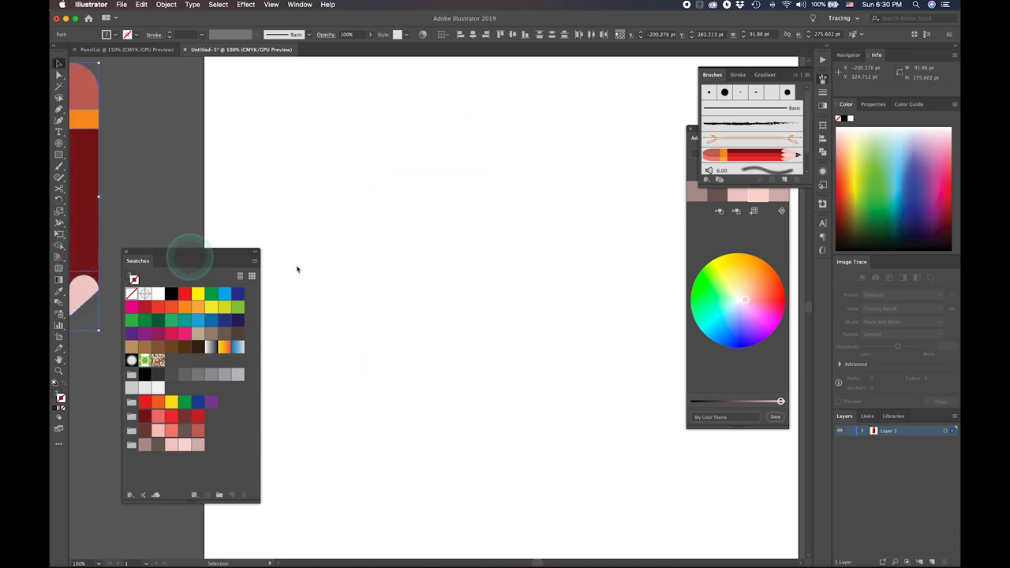
click(388, 288)
mouse_move(526, 286)
mouse_down()
mouse_move(393, 277)
mouse_move(456, 275)
mouse_up()
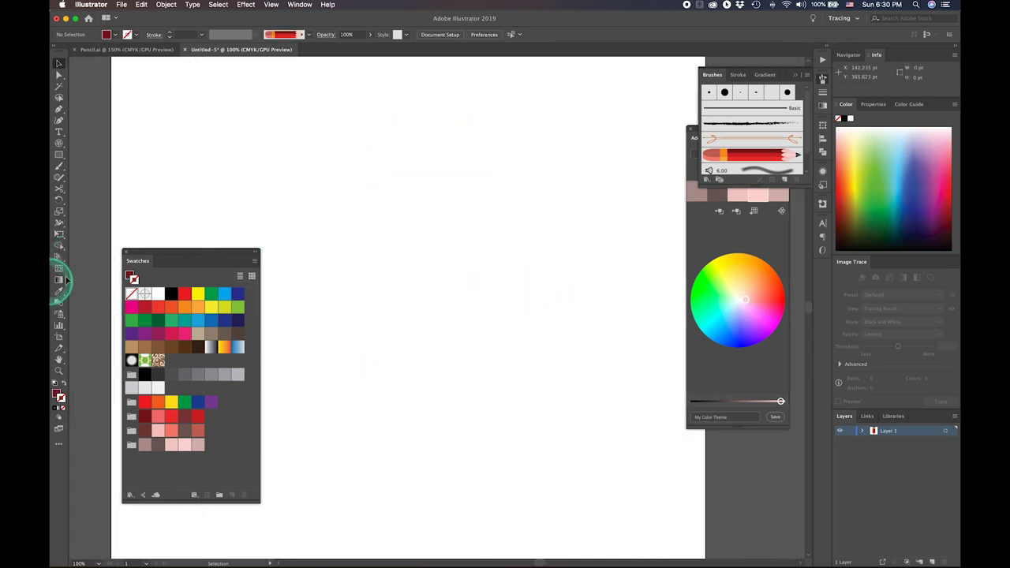
- Close the floating Color Themes panel and switch to the Polar Grid Tool
click(126, 258)
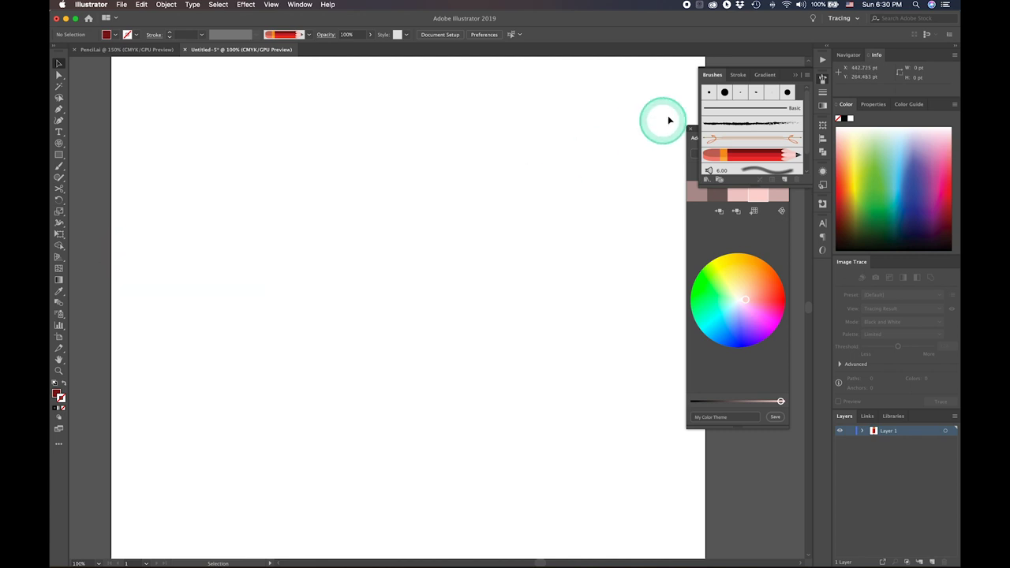
mouse_move(128, 254)
mouse_down()
mouse_move(688, 128)
mouse_move(613, 163)
mouse_up()
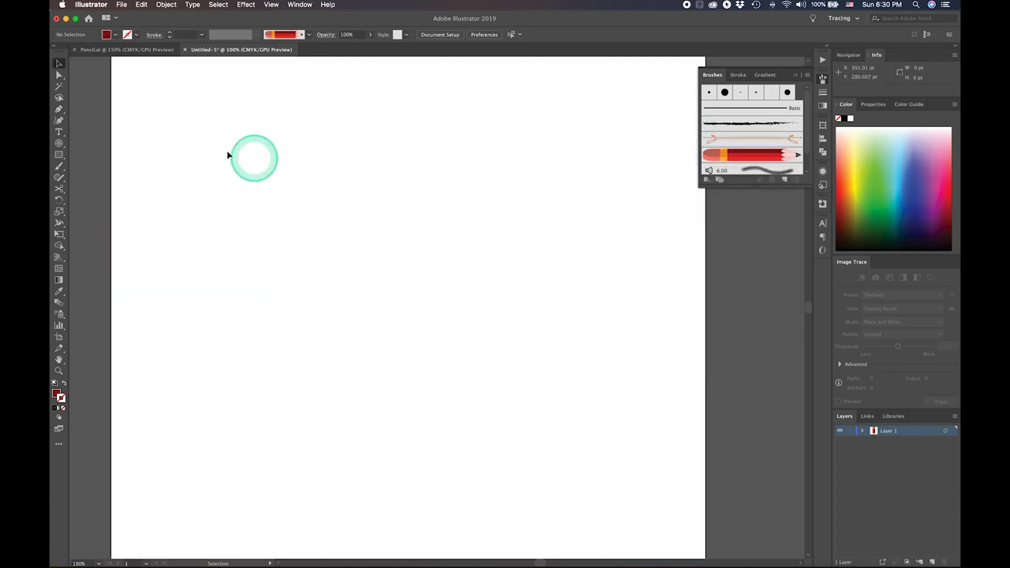
drag(57, 146, 90, 187)
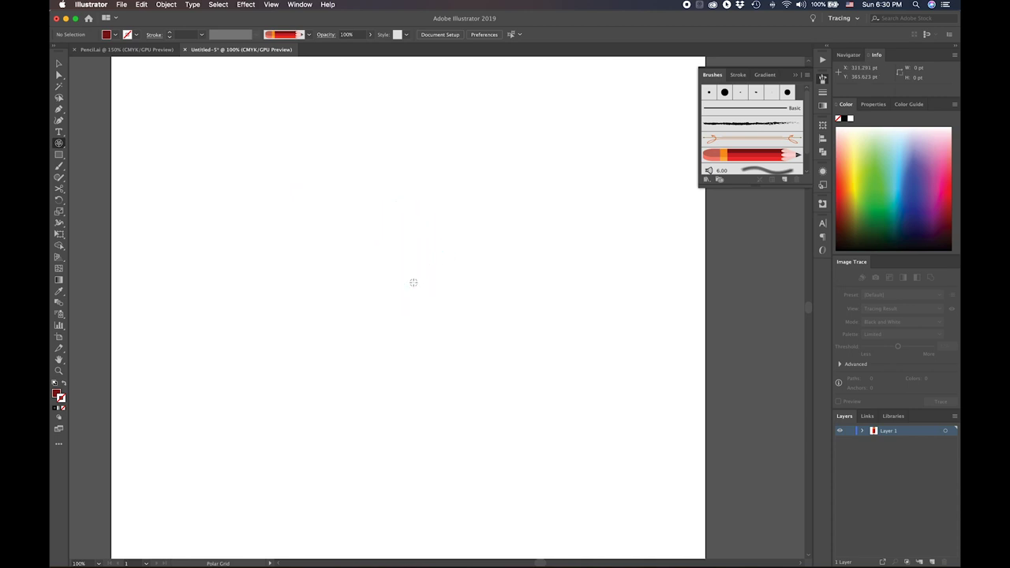
- Drag a 361.565 pt polar grid from the page centre with 5 inner circles and 8 dividers
drag(413, 282, 540, 419)
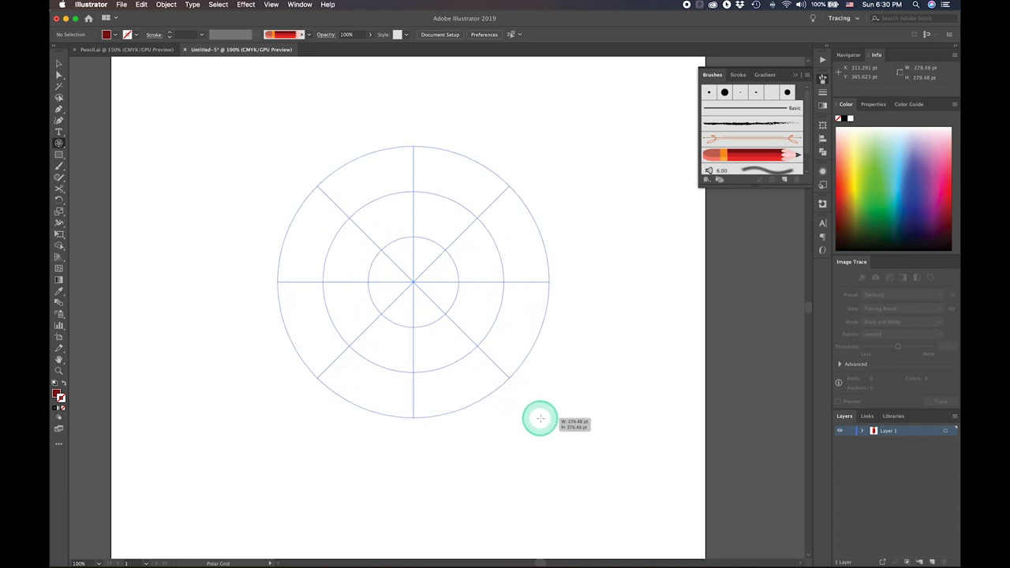
key(Down)
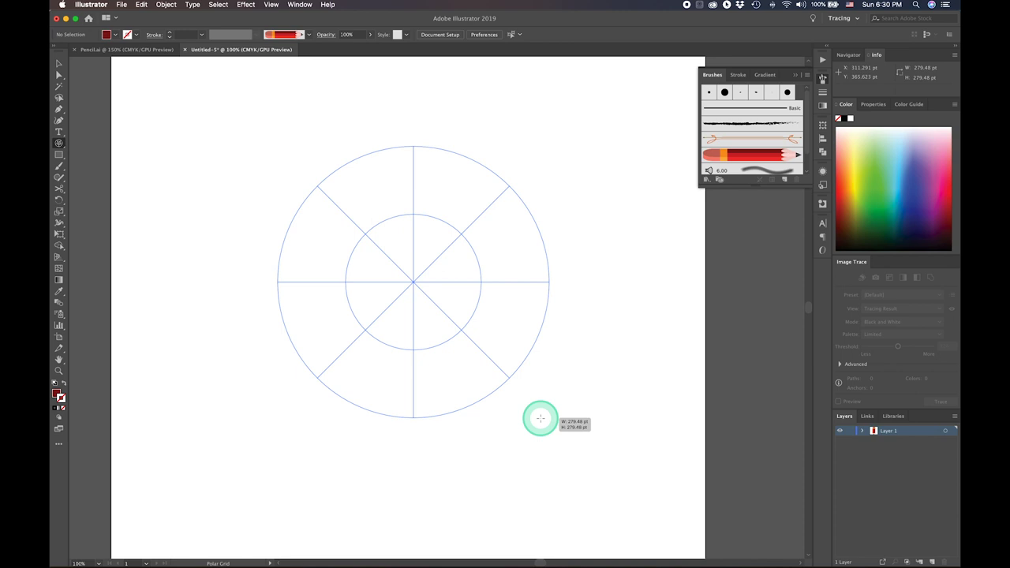
key(Up)
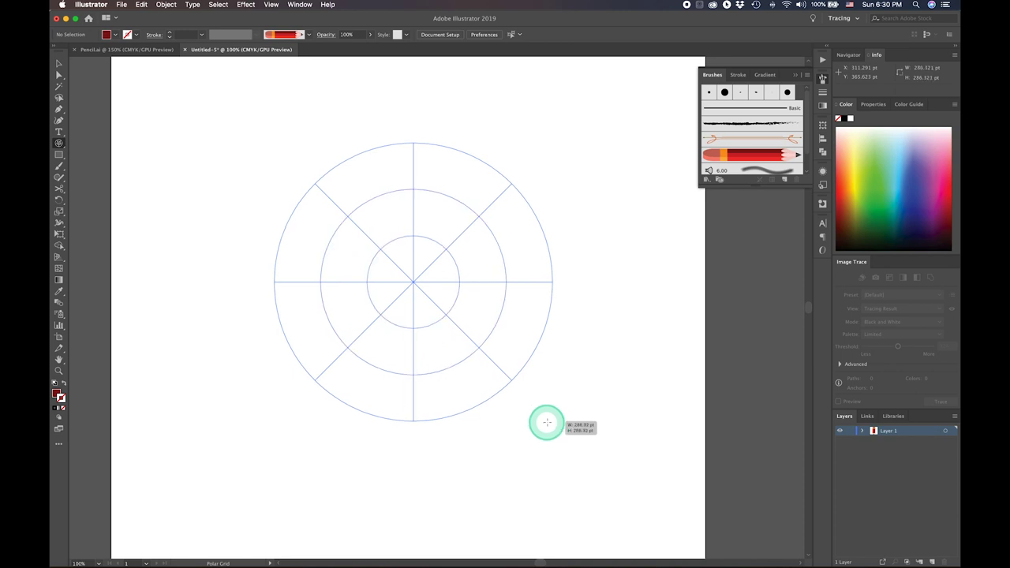
drag(541, 419, 549, 426)
key(Up)
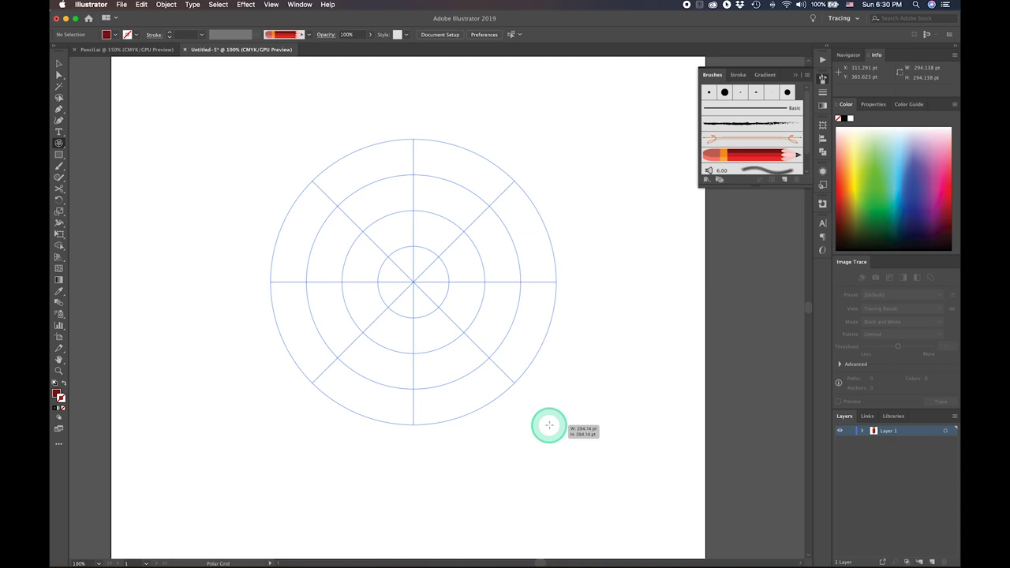
key(Up)
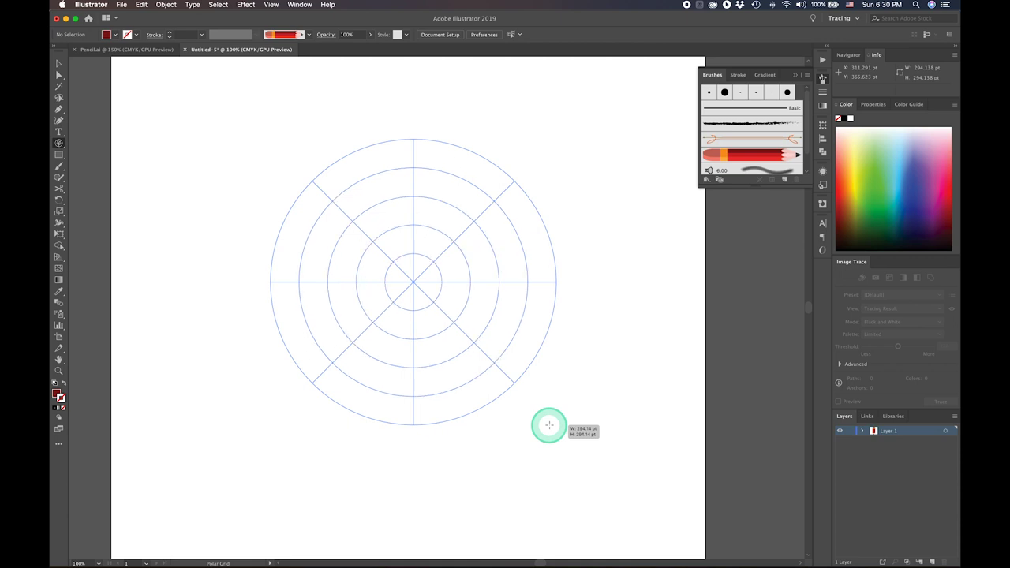
key(Up)
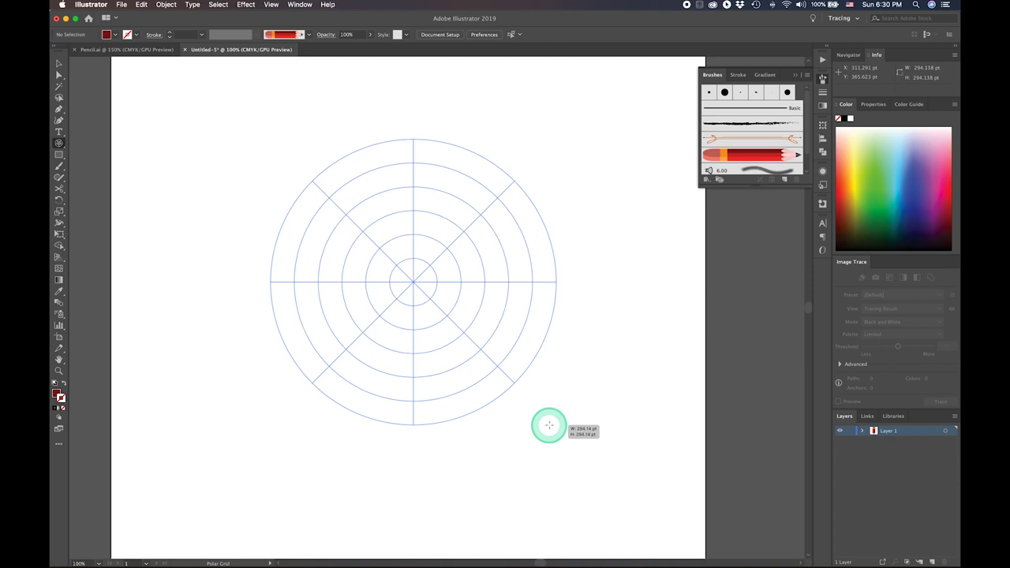
key(Right)
key(Right)
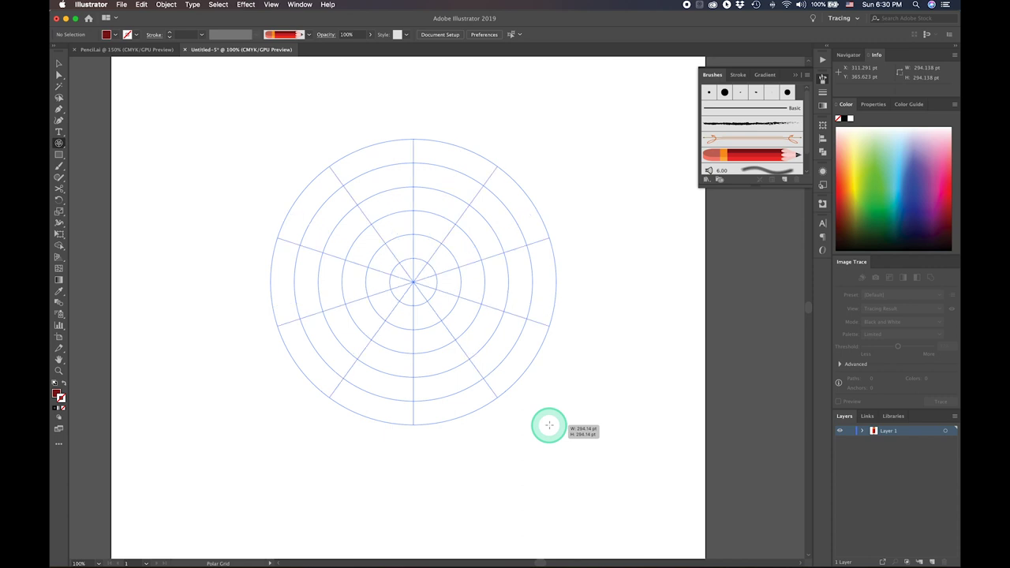
key(Right)
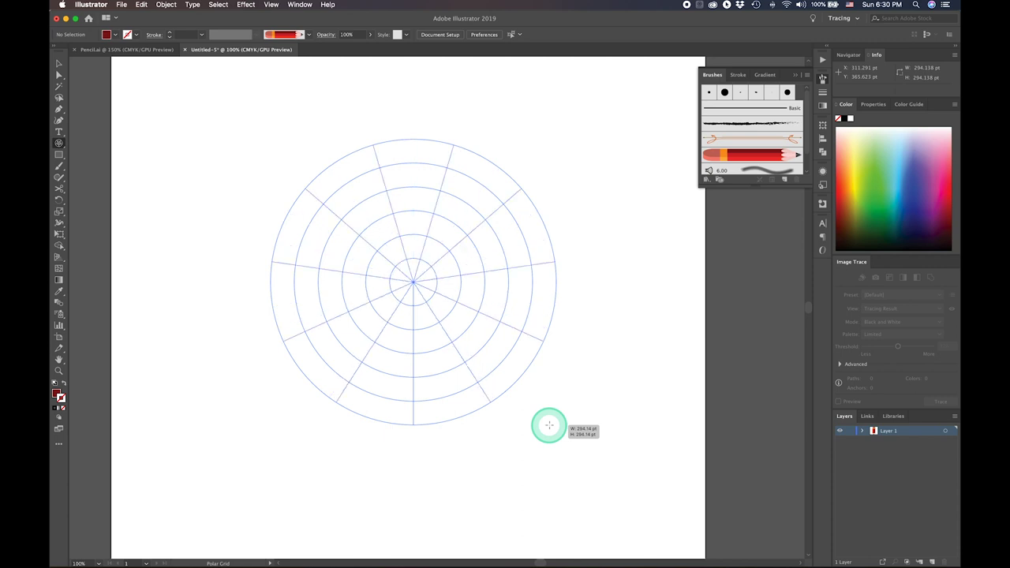
key(Left)
key(Left)
key(Left)
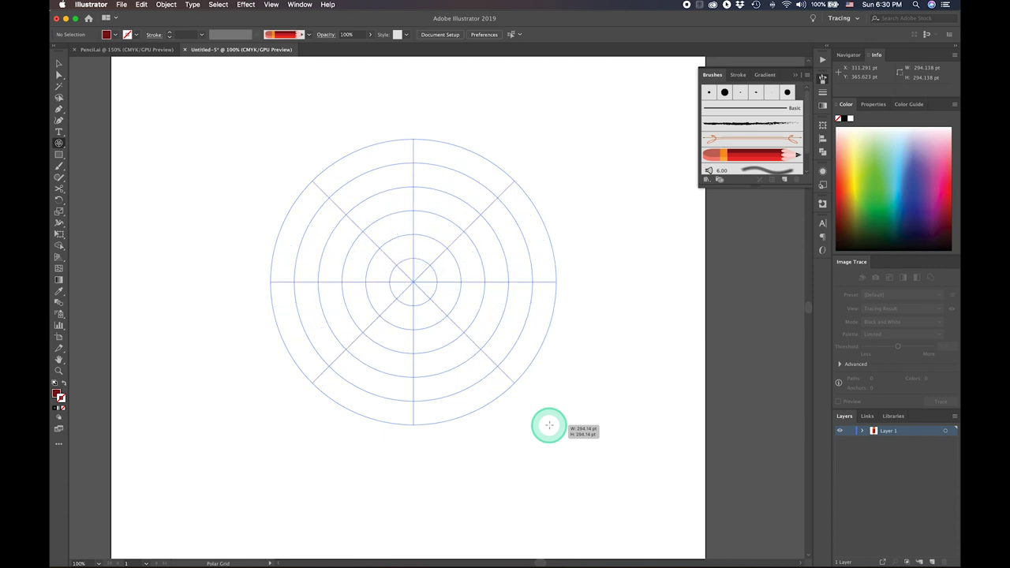
drag(549, 425, 584, 458)
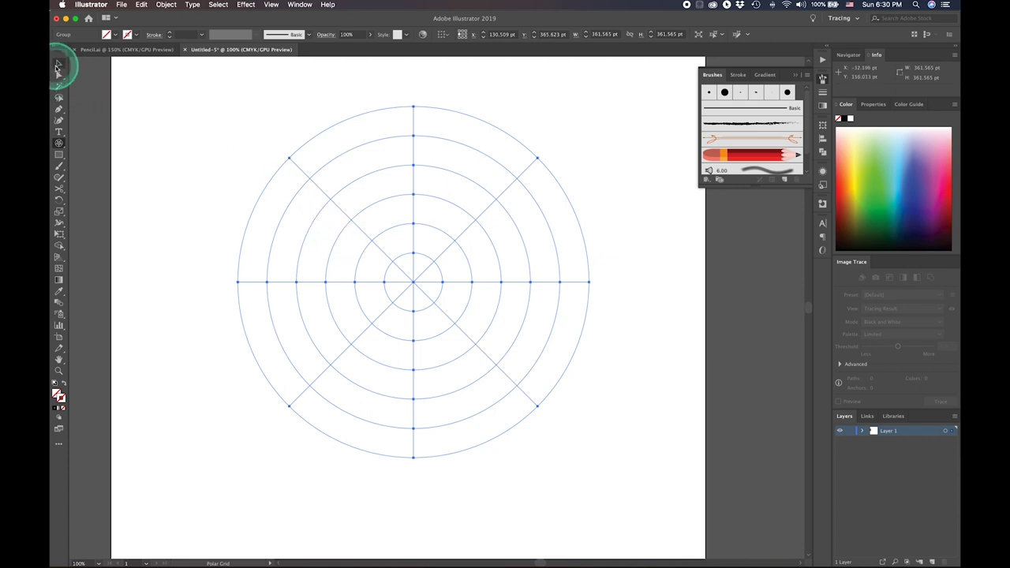
- Ungroup the polar grid and then ungroup its radial spokes
click(59, 64)
click(335, 216)
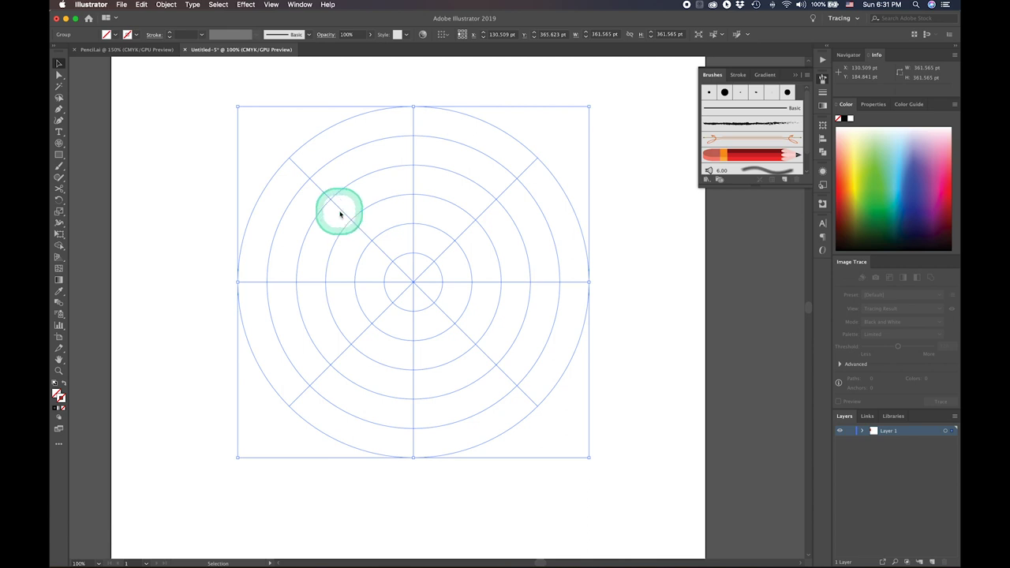
right_click(340, 213)
click(361, 289)
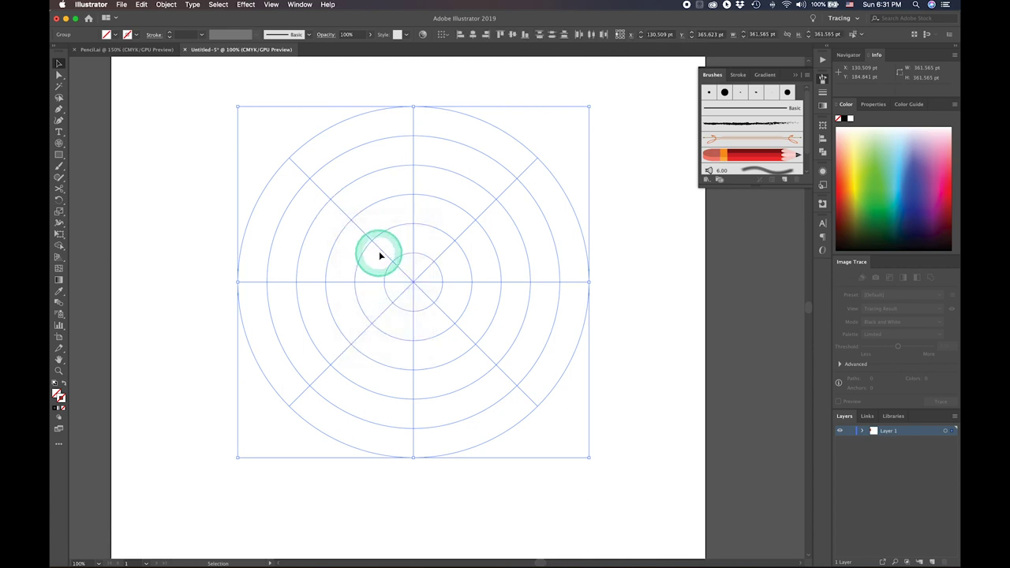
click(379, 251)
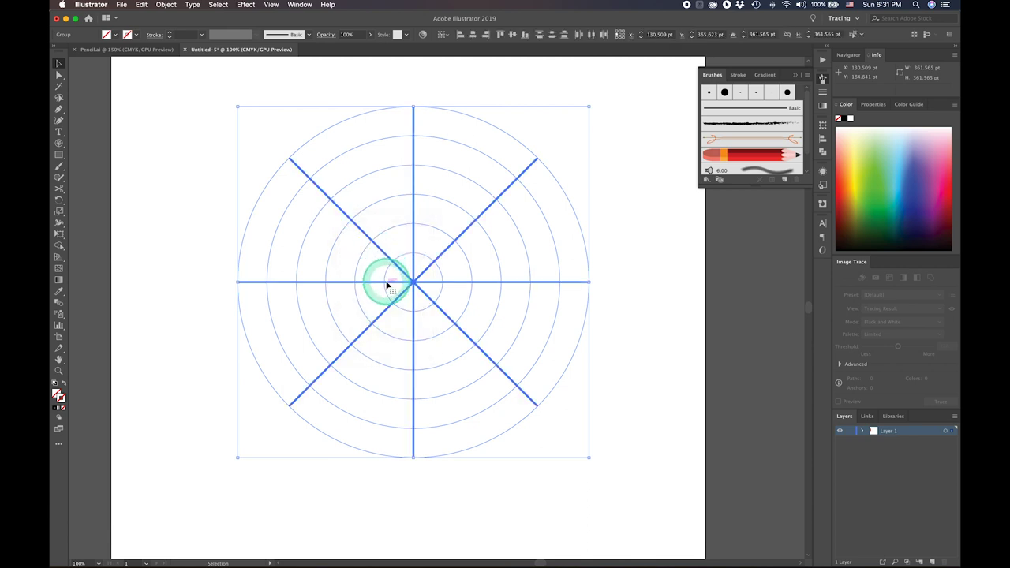
right_click(387, 286)
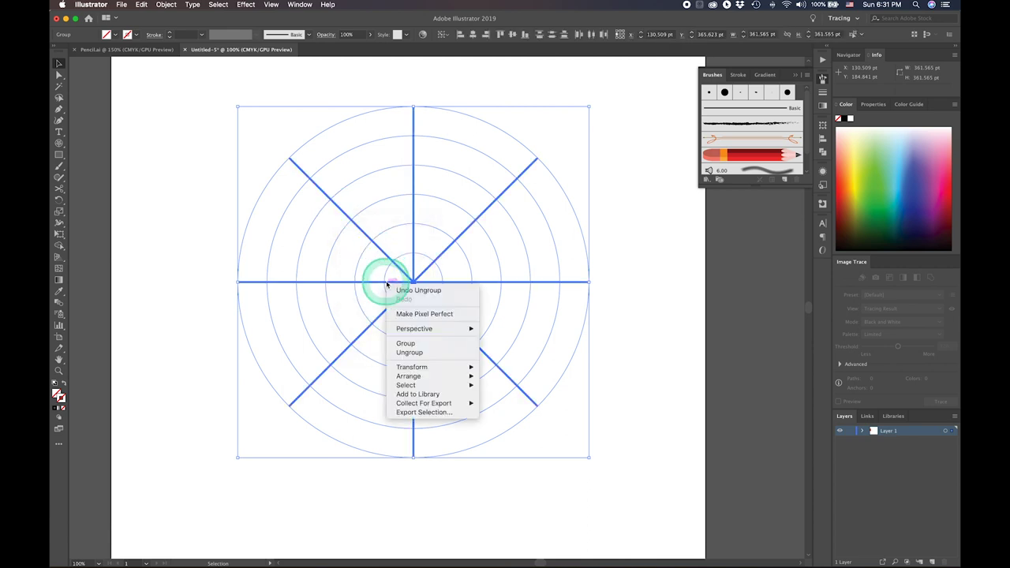
click(404, 353)
click(210, 316)
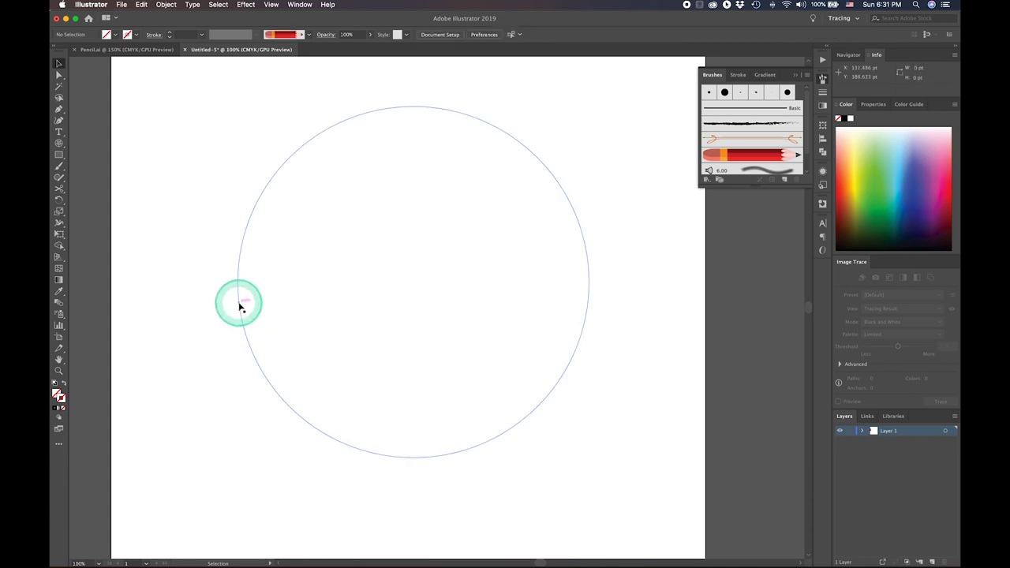
- Give the whole polar grid a 0.5 pt stroke weight
drag(191, 217, 608, 416)
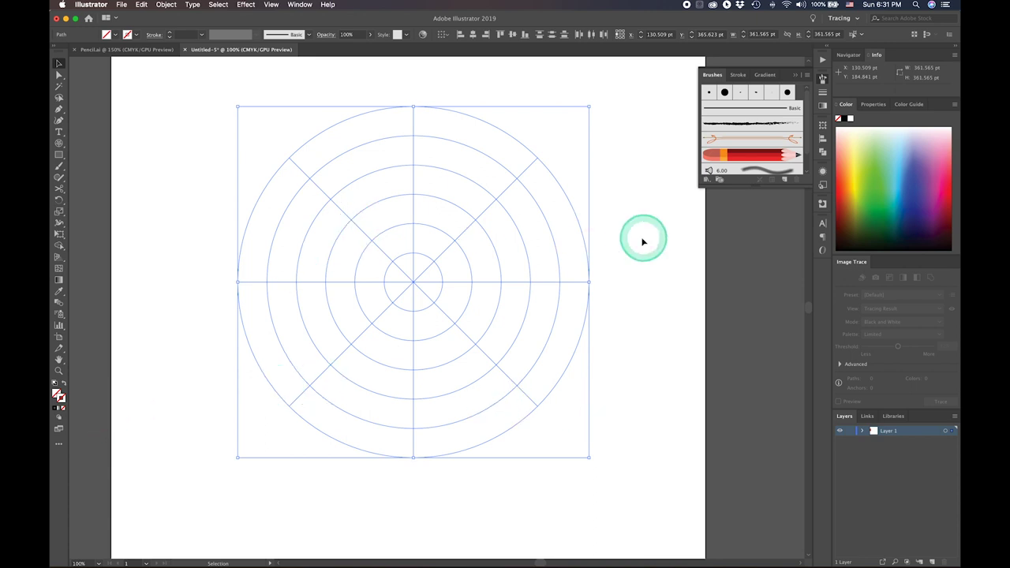
click(821, 94)
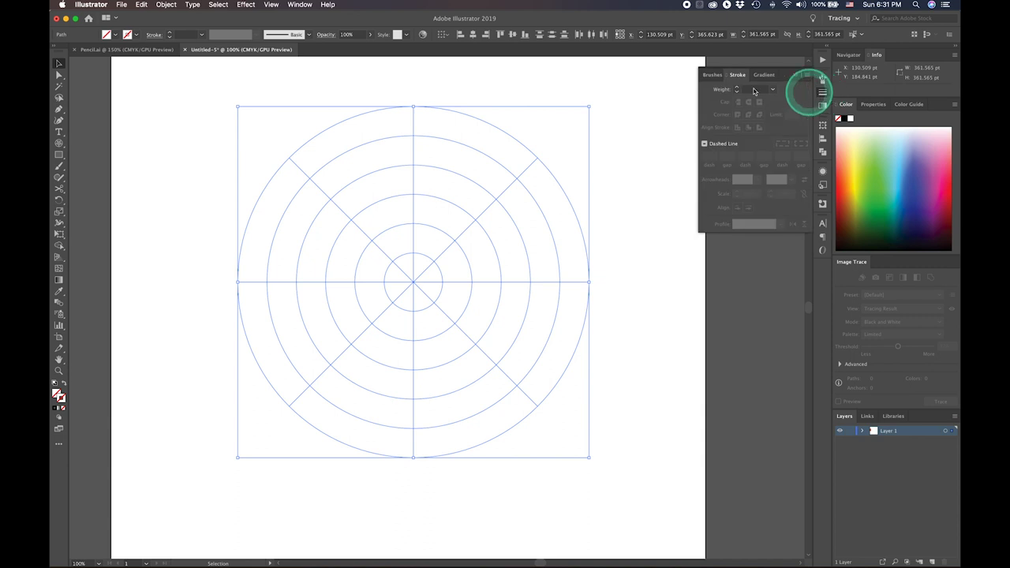
click(771, 89)
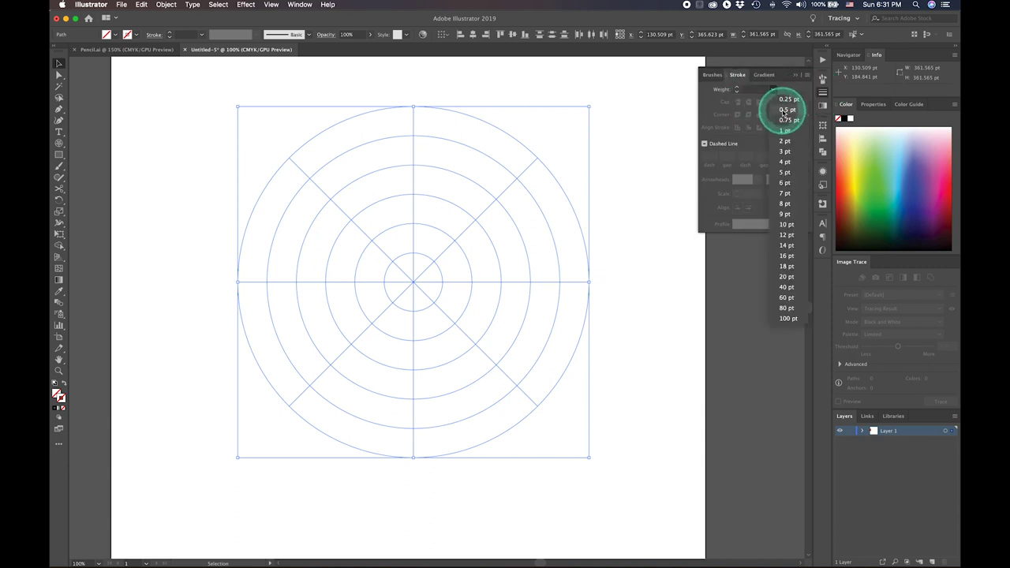
click(787, 109)
click(622, 195)
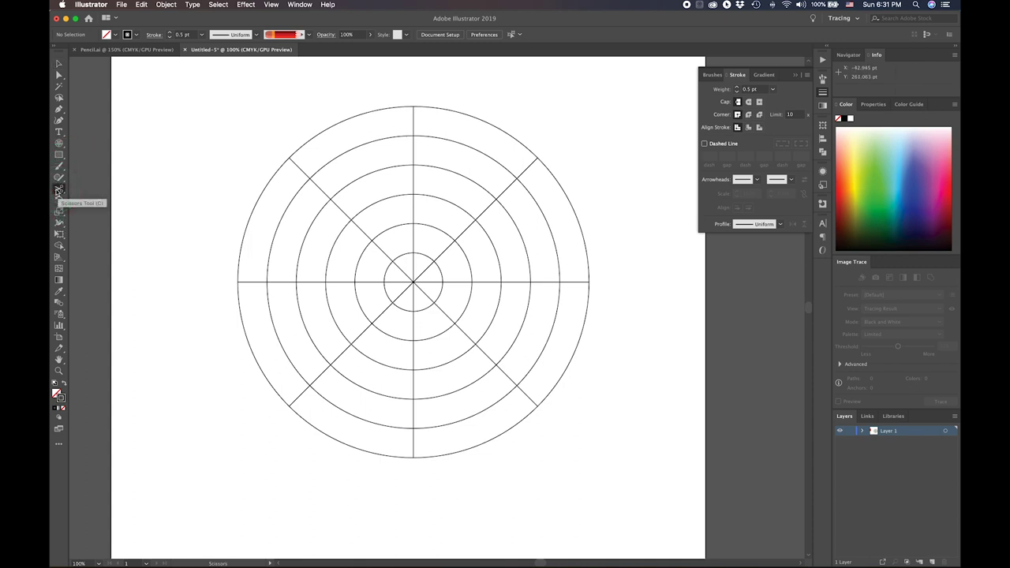
- Cut the grid's inner circles with the Scissors tool and delete the innermost ones
click(58, 190)
click(458, 144)
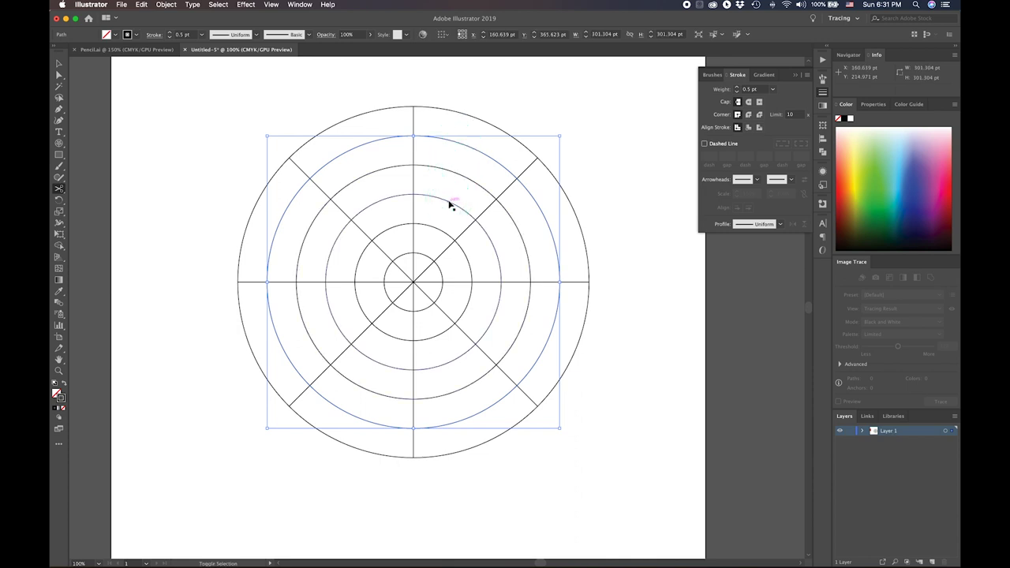
click(450, 205)
click(434, 230)
click(423, 255)
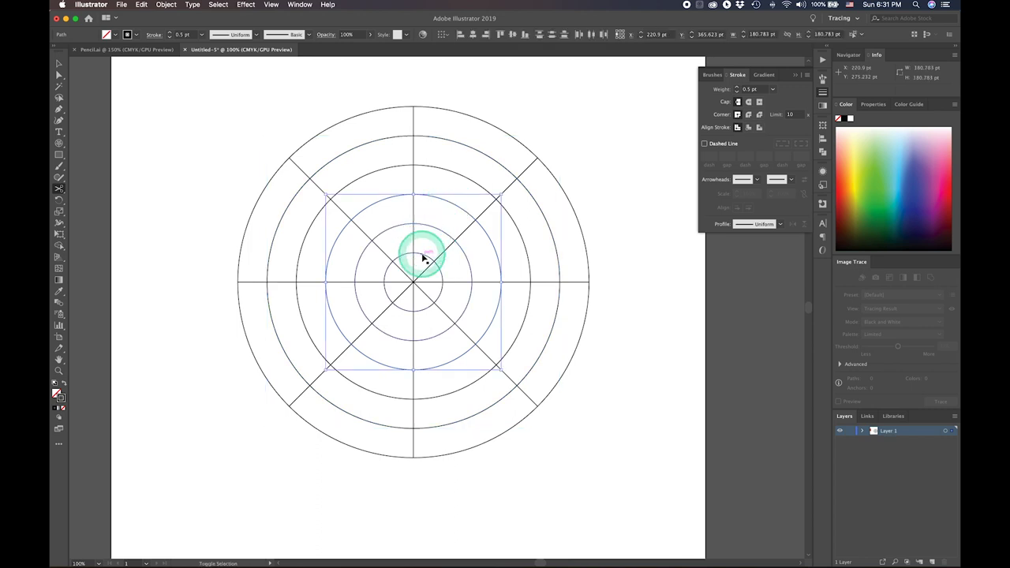
click(423, 254)
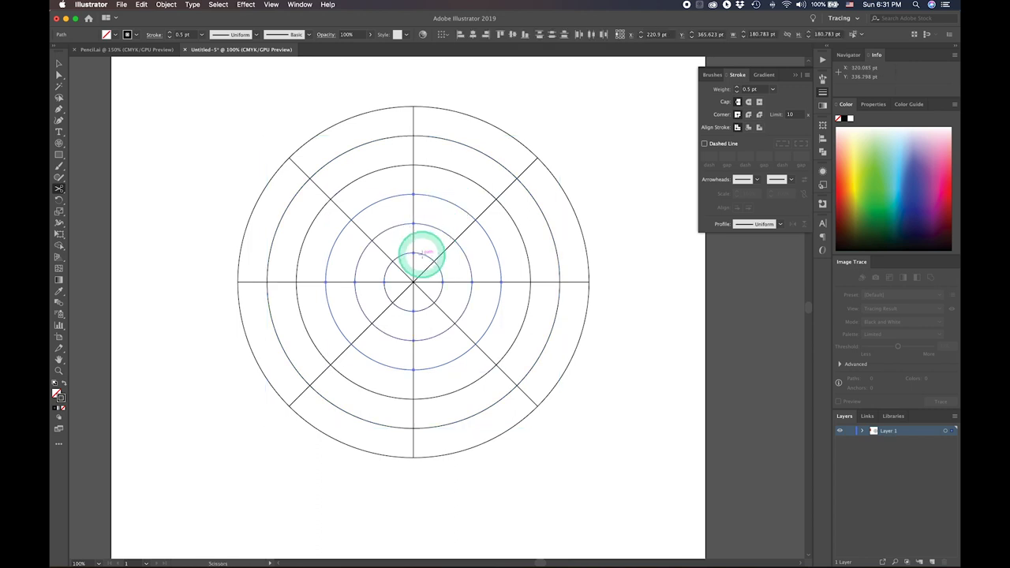
key(Delete)
key(v)
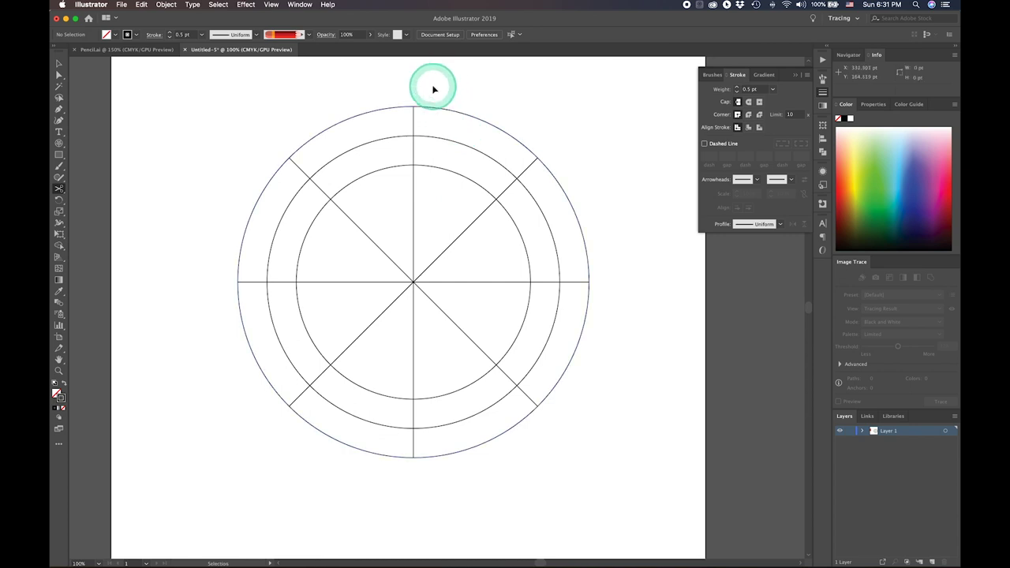
- Cut the outer, middle and inner remaining circles at their top points
drag(430, 94, 413, 111)
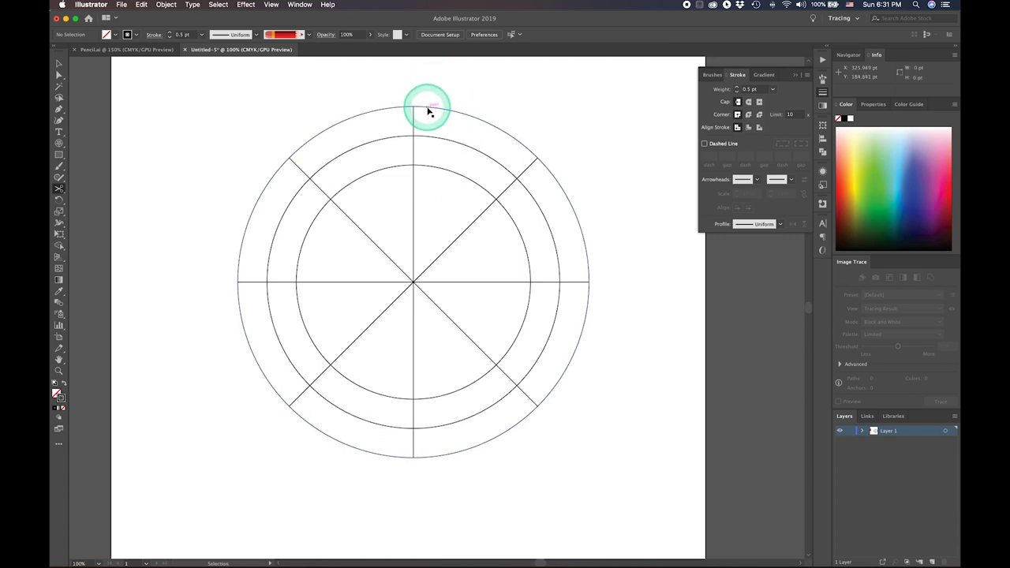
key(c)
click(412, 106)
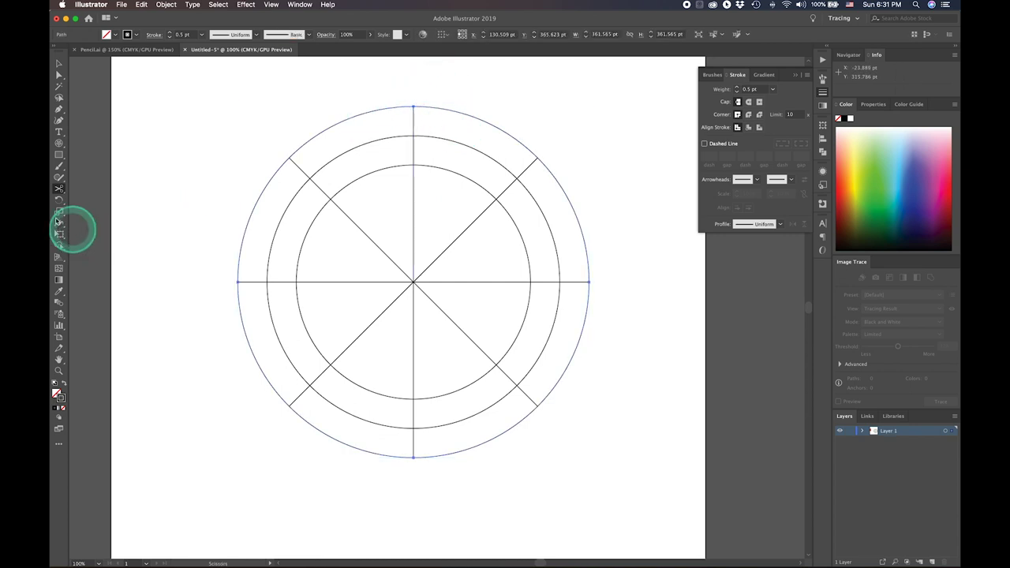
click(58, 192)
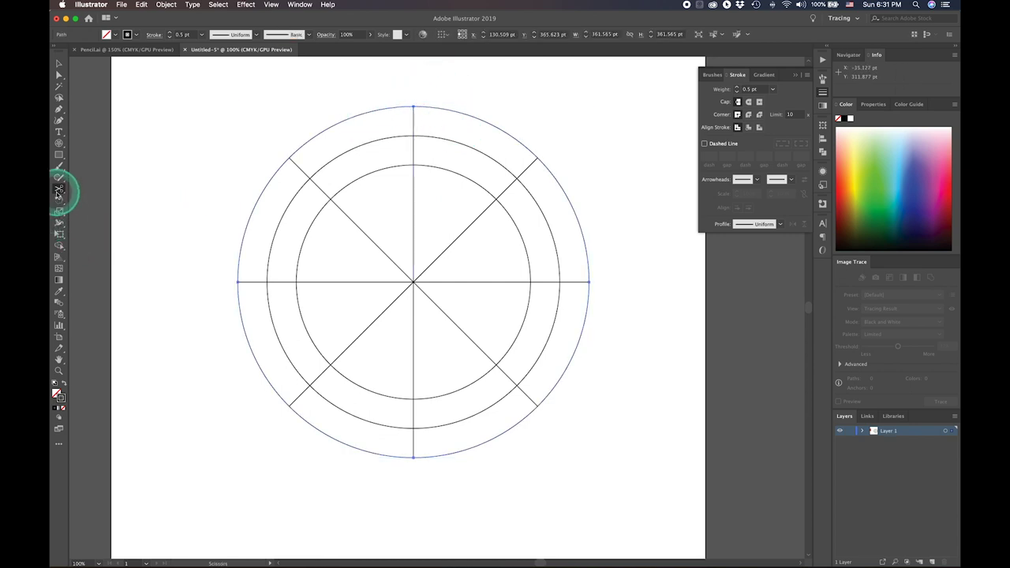
click(413, 106)
click(413, 105)
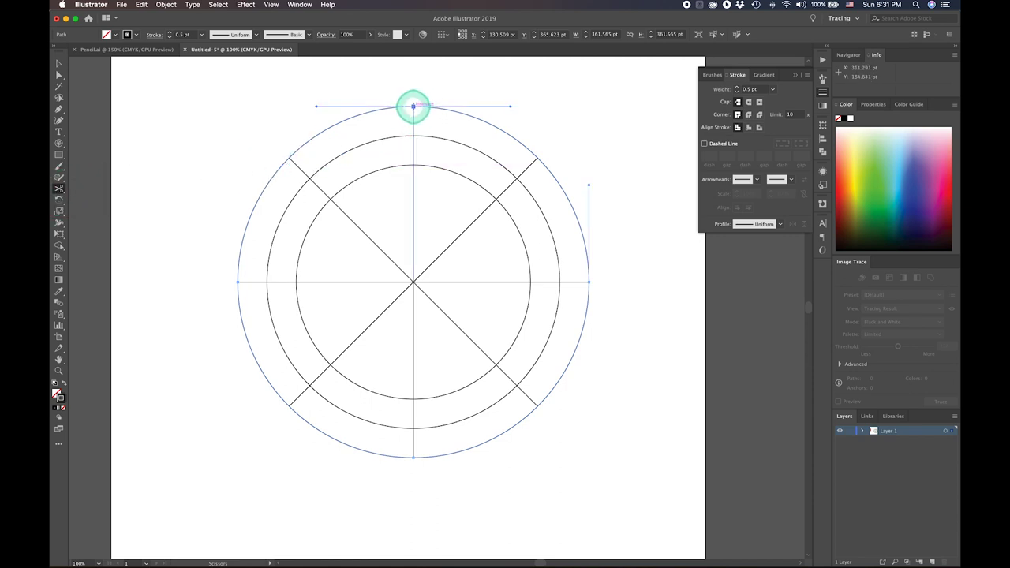
click(413, 136)
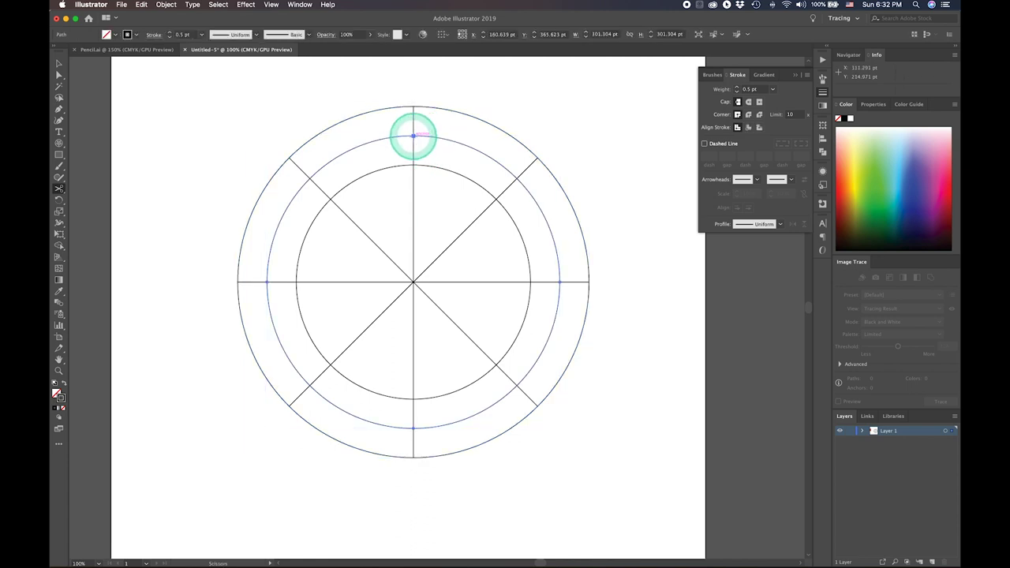
click(415, 164)
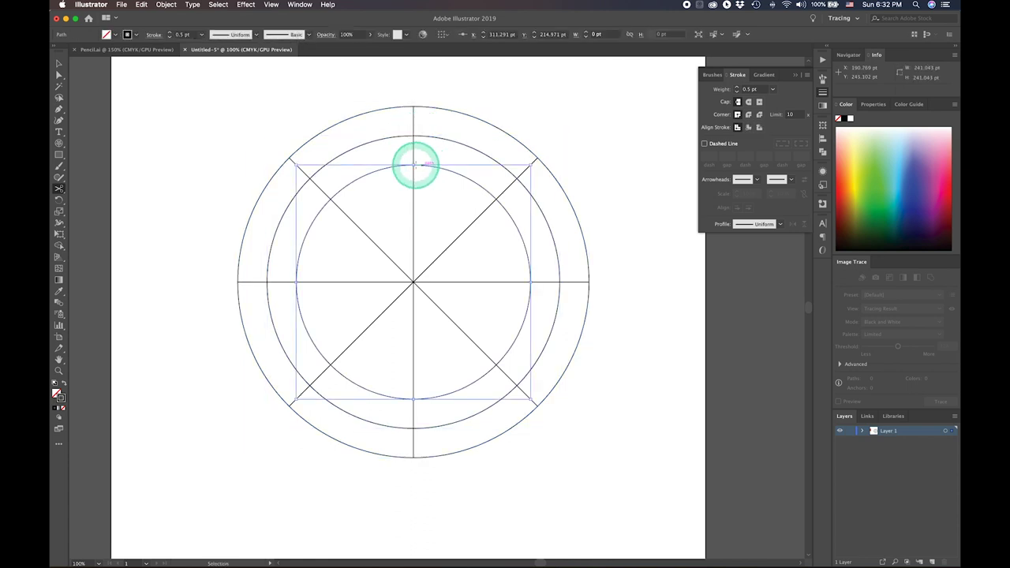
click(413, 164)
key(v)
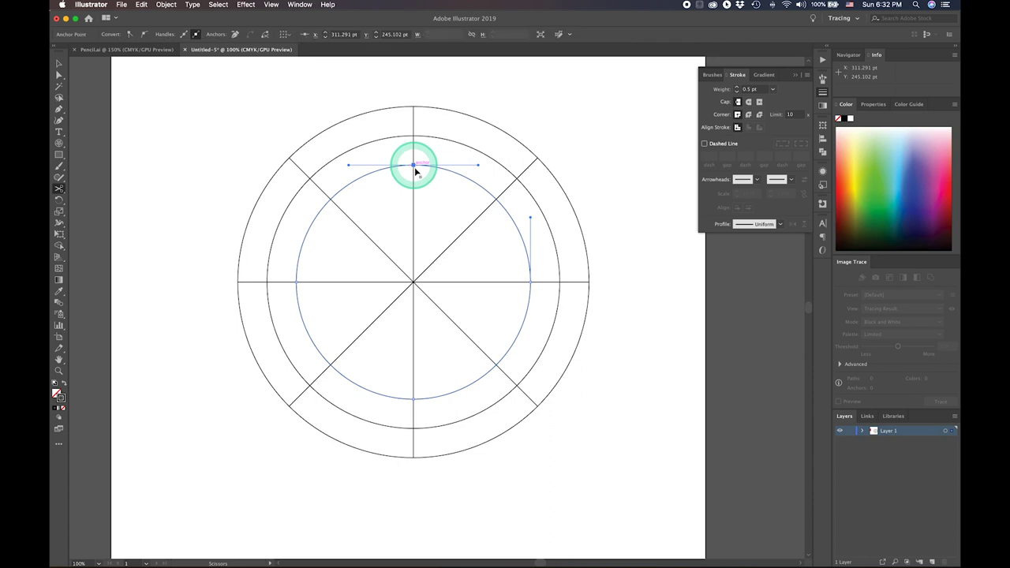
click(604, 384)
click(485, 448)
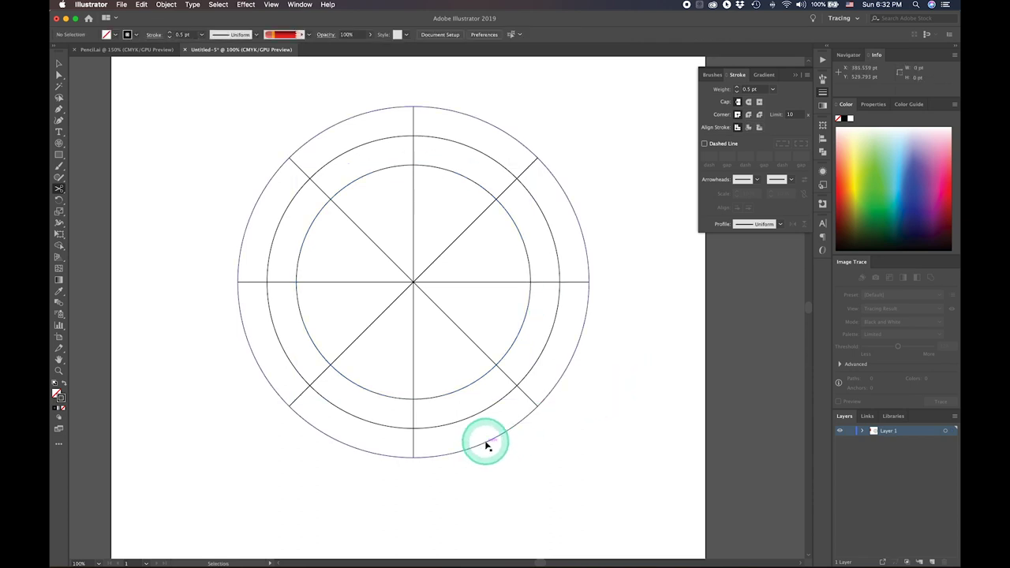
- Cut the outer circle at the lower-left divider and the middle circle at its bottom
click(485, 446)
key(c)
click(413, 457)
click(310, 410)
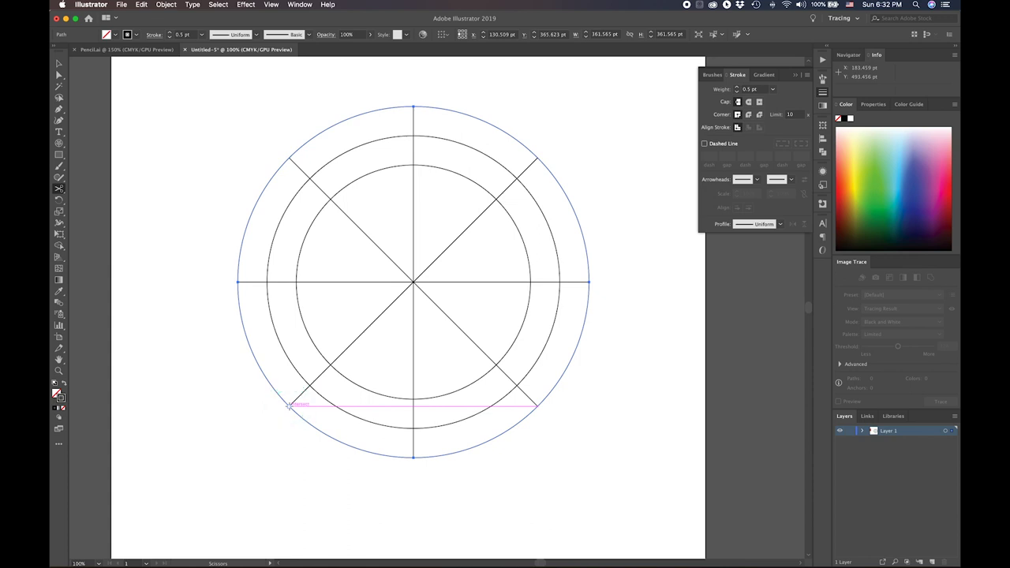
click(288, 405)
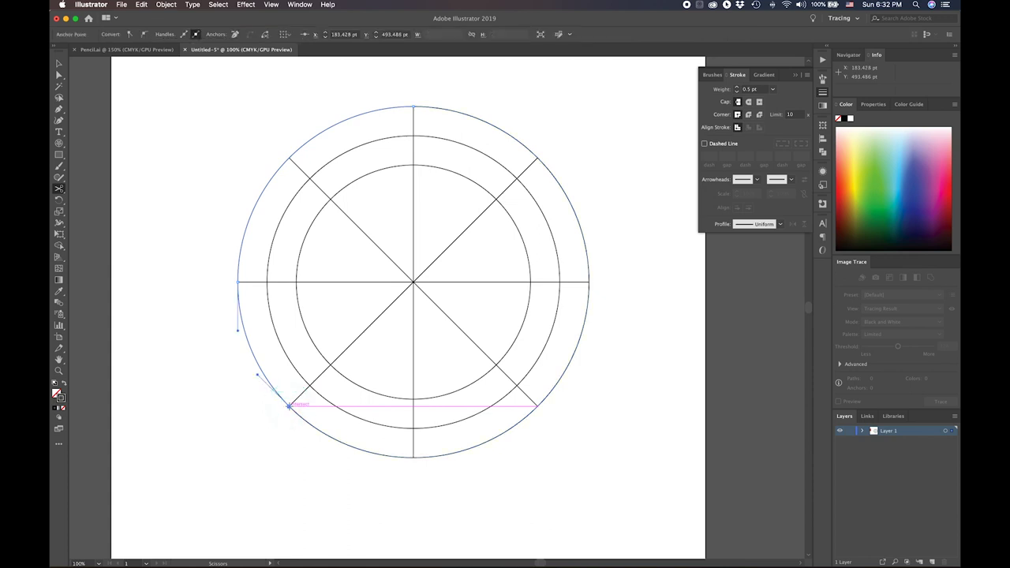
click(416, 426)
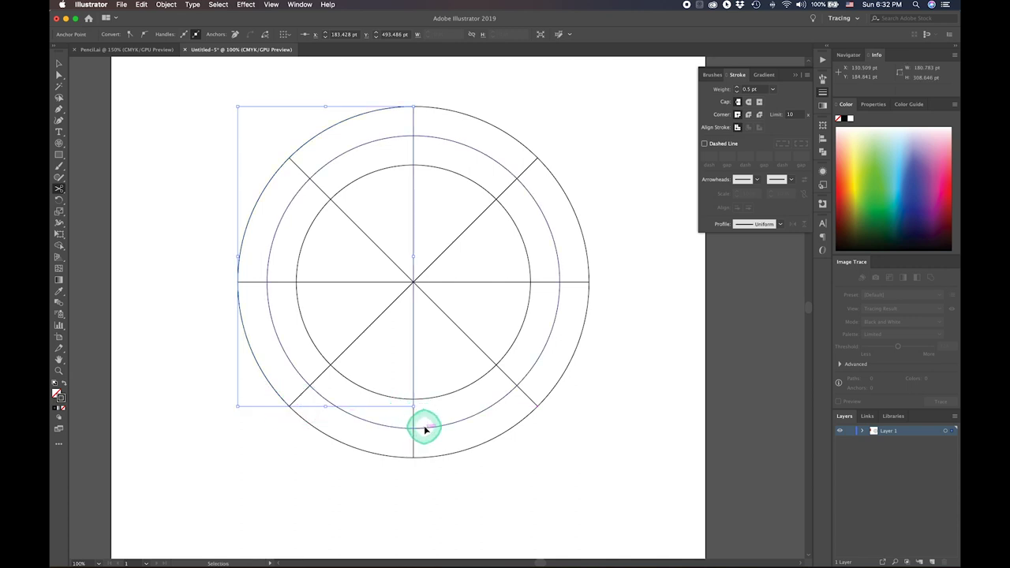
key(v)
click(414, 428)
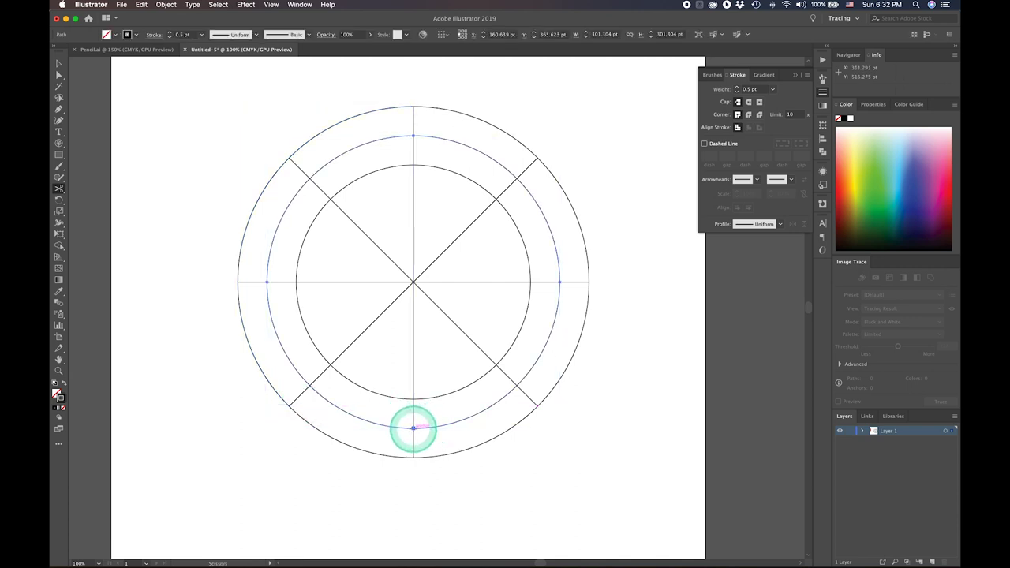
click(414, 428)
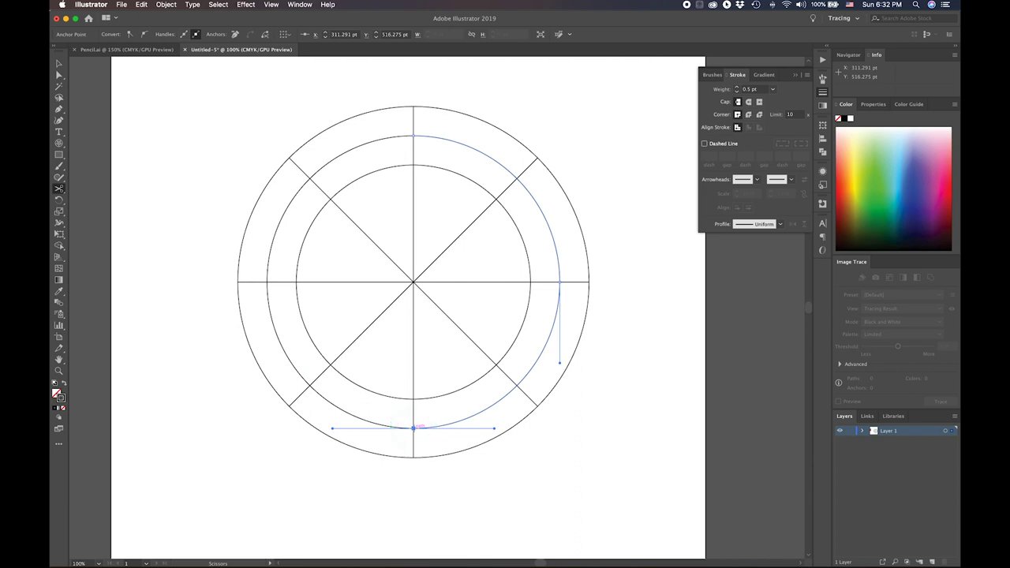
key(v)
click(424, 427)
- Cut the inner circle on its lower right
click(454, 395)
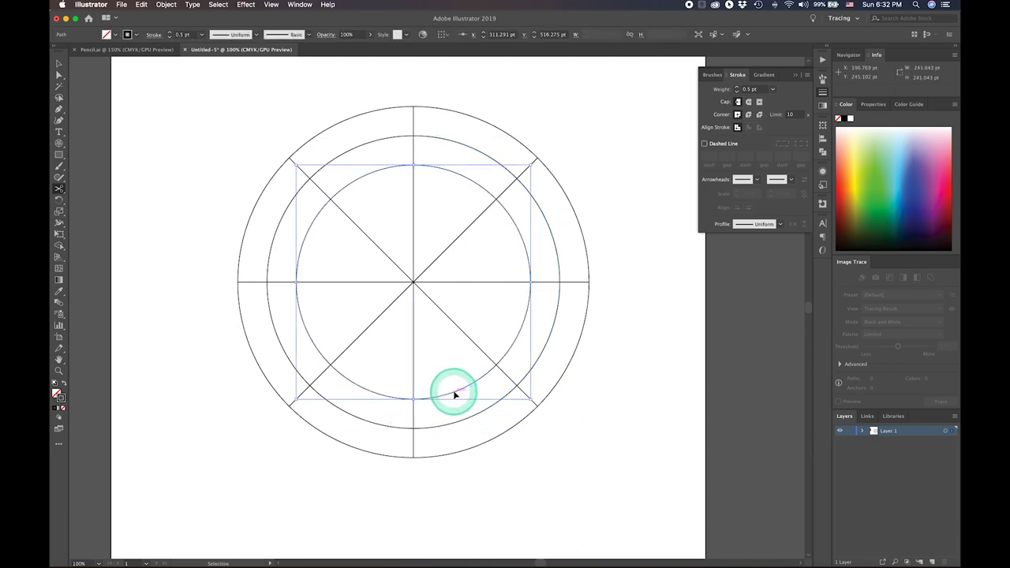
key(c)
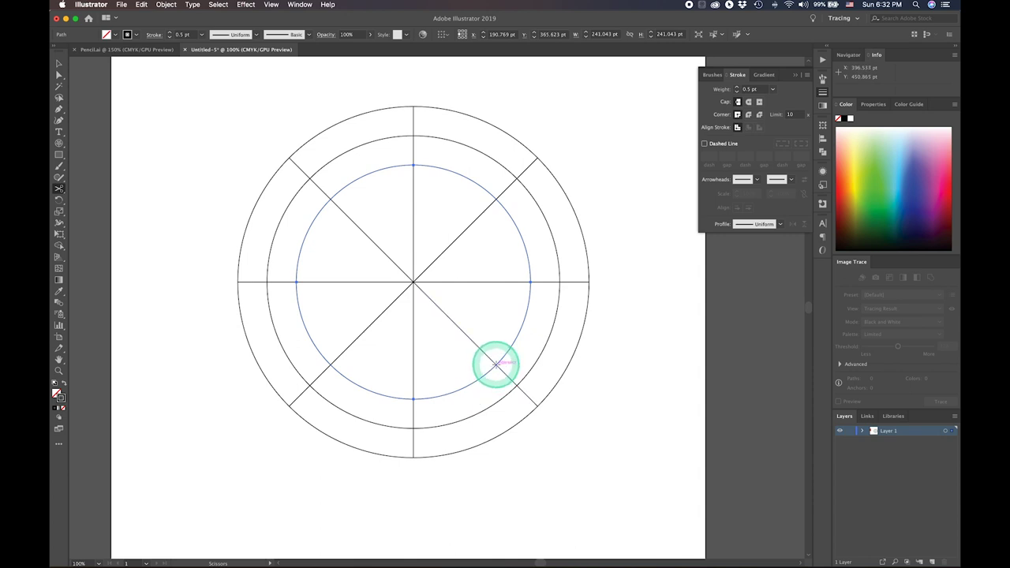
click(496, 364)
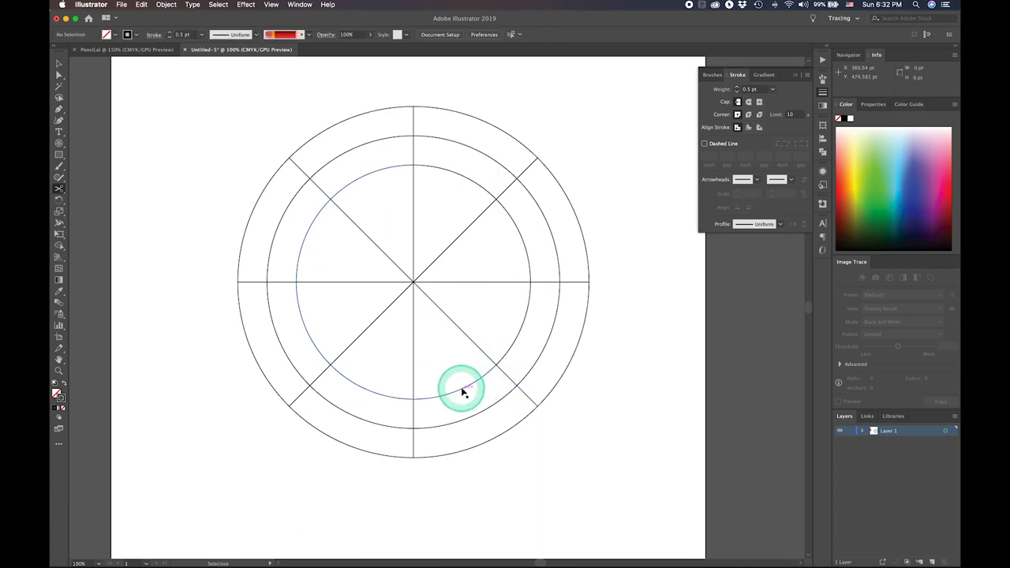
click(462, 388)
- Delete the left portions of the inner, middle and outer circles, leaving right-side arcs
click(58, 63)
click(292, 281)
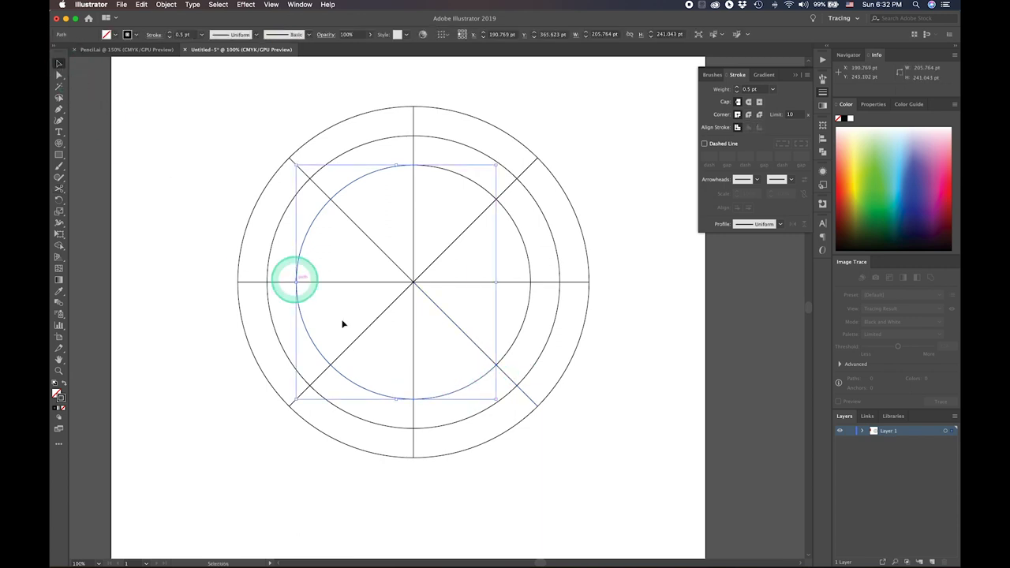
key(Delete)
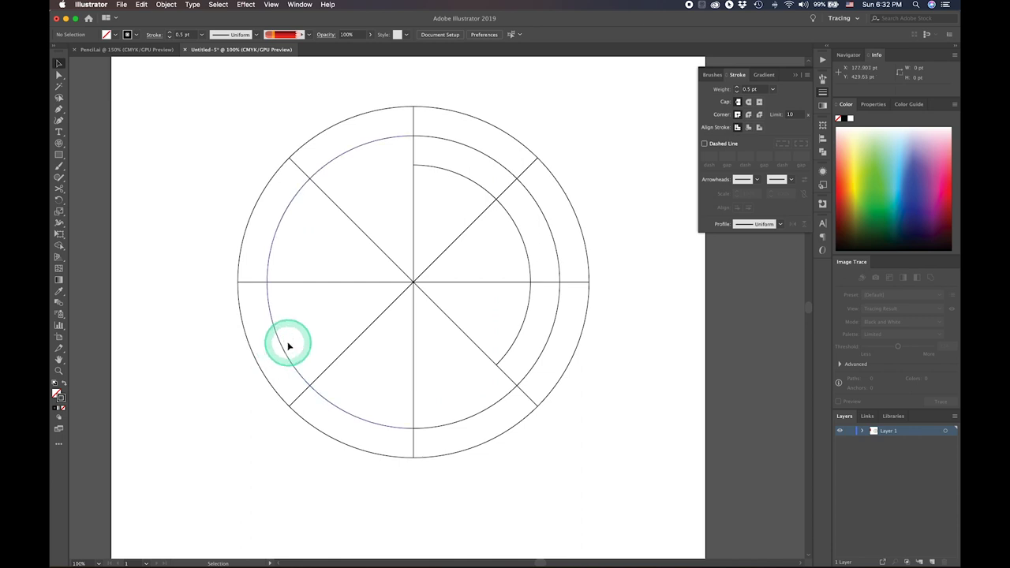
click(282, 347)
key(Delete)
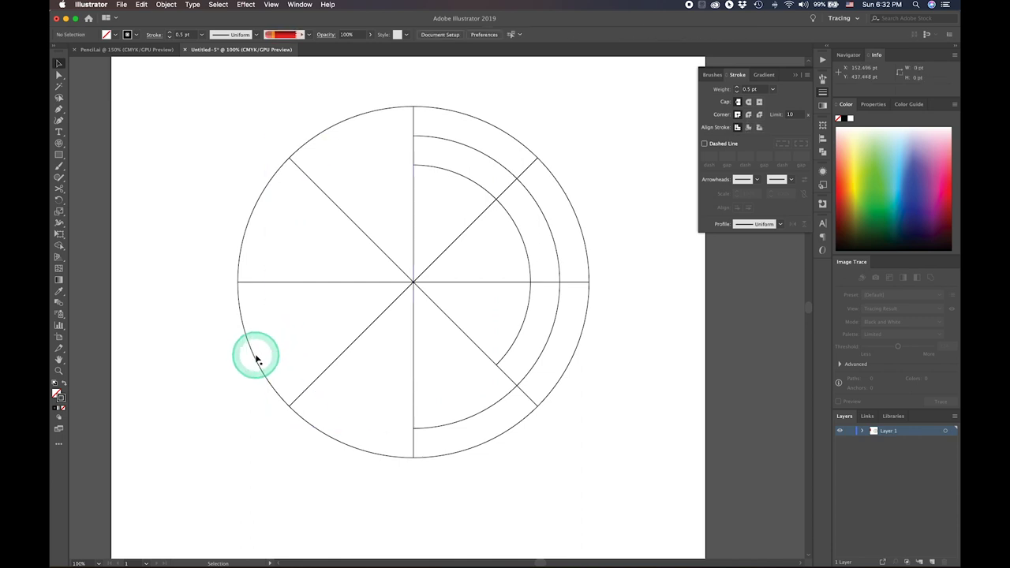
click(254, 354)
key(Delete)
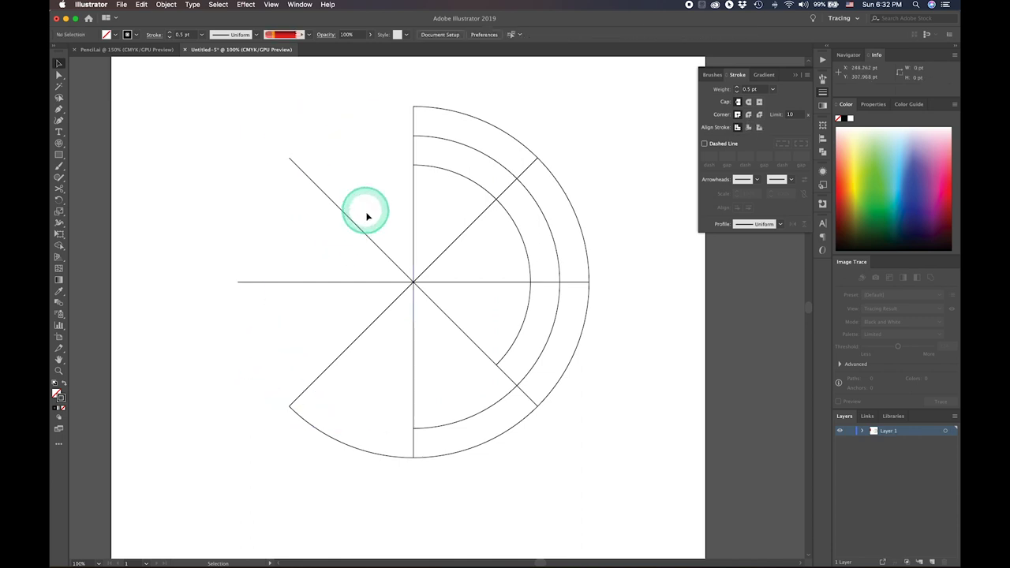
- Delete the polar grid's straight divider lines, then select the three remaining arcs
mouse_move(365, 211)
mouse_down()
mouse_move(401, 382)
mouse_move(459, 339)
mouse_up()
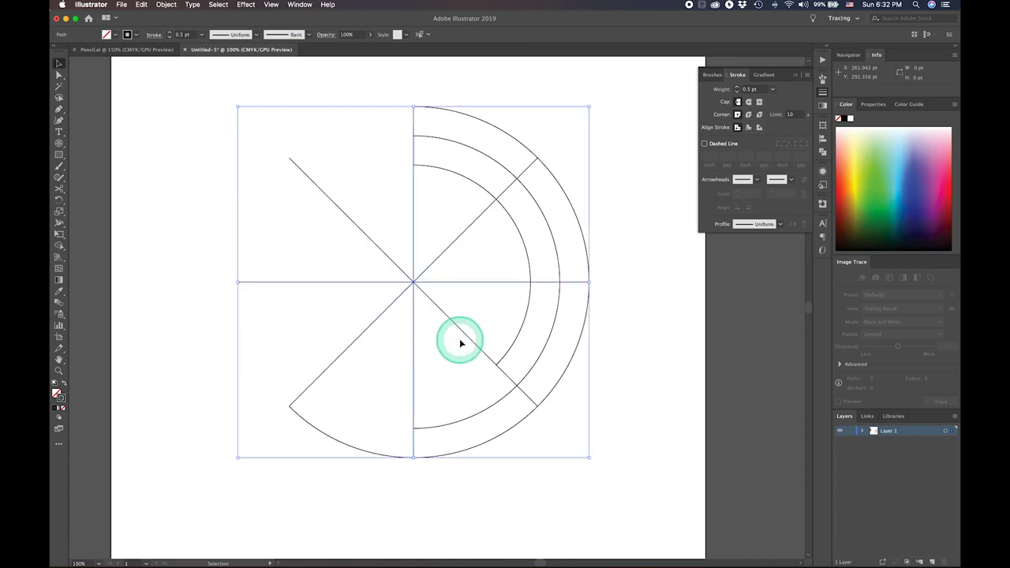
key(Delete)
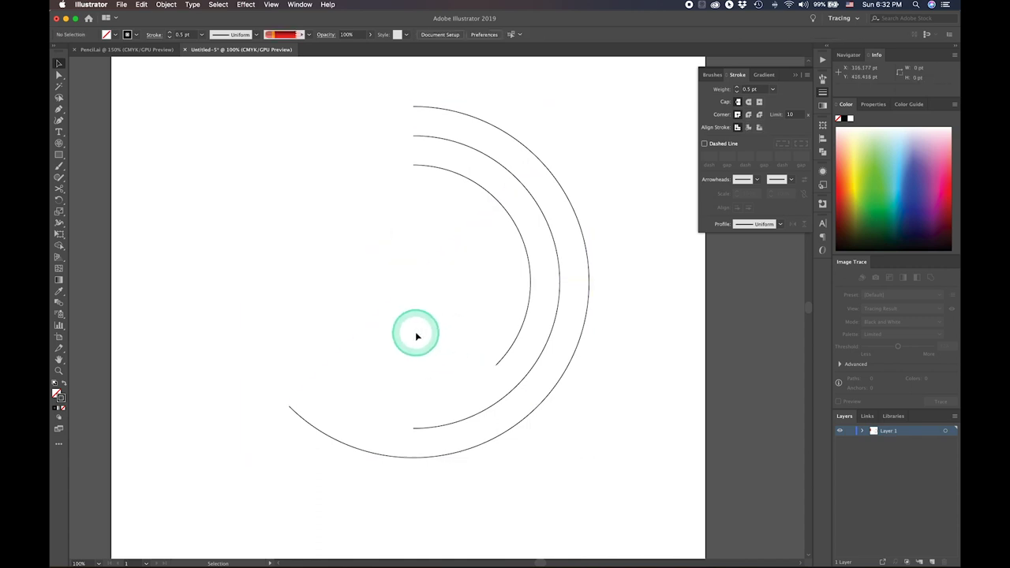
drag(584, 165, 453, 274)
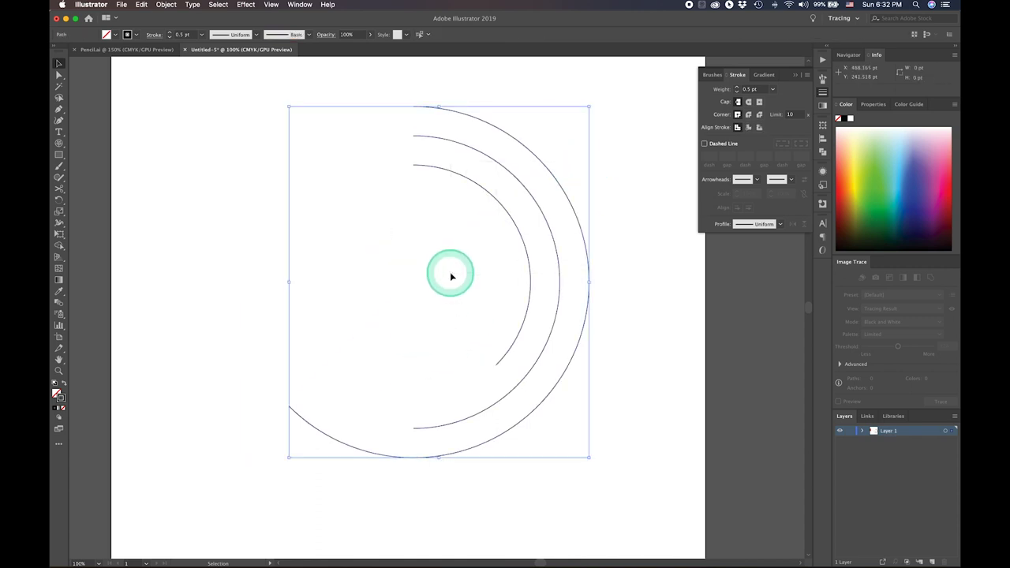
click(799, 79)
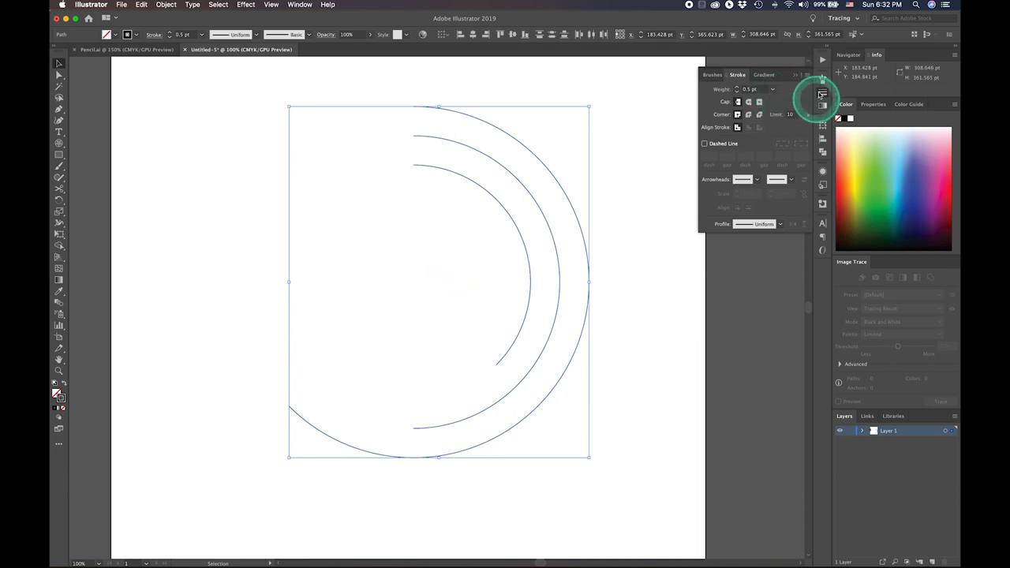
- Apply the red pencil art brush from the Brushes list to the three selected arcs
click(823, 79)
click(750, 157)
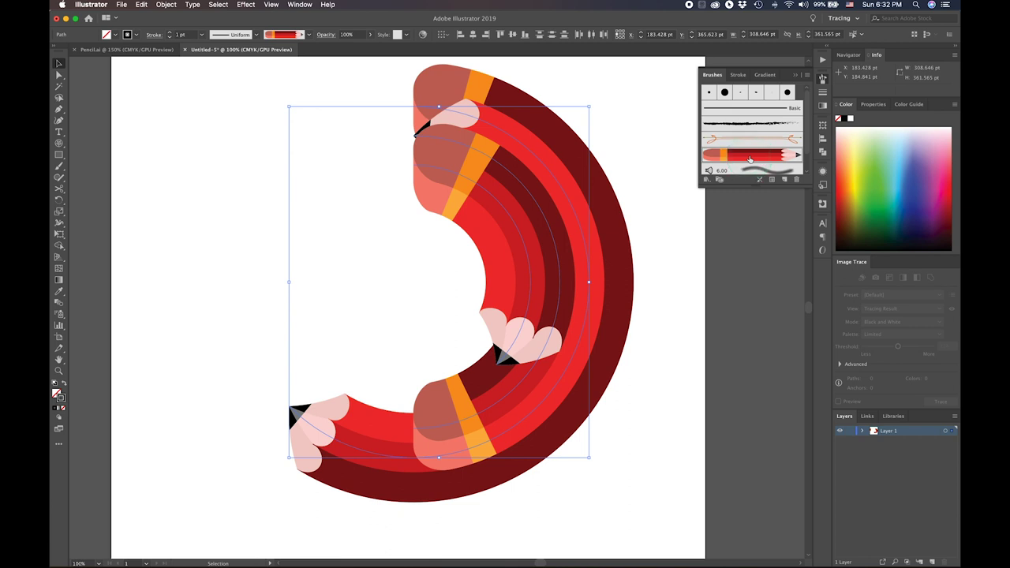
click(456, 402)
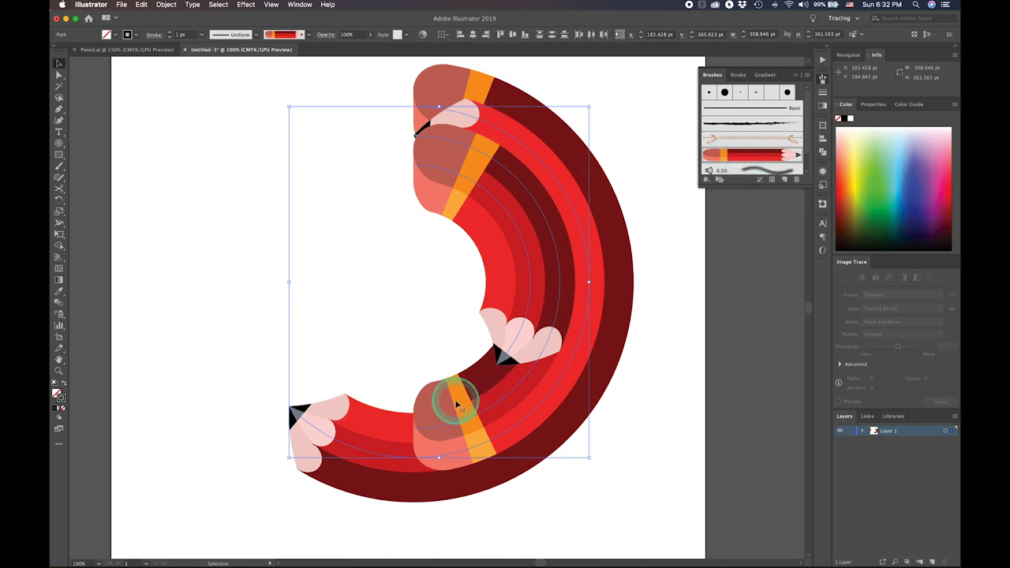
click(207, 342)
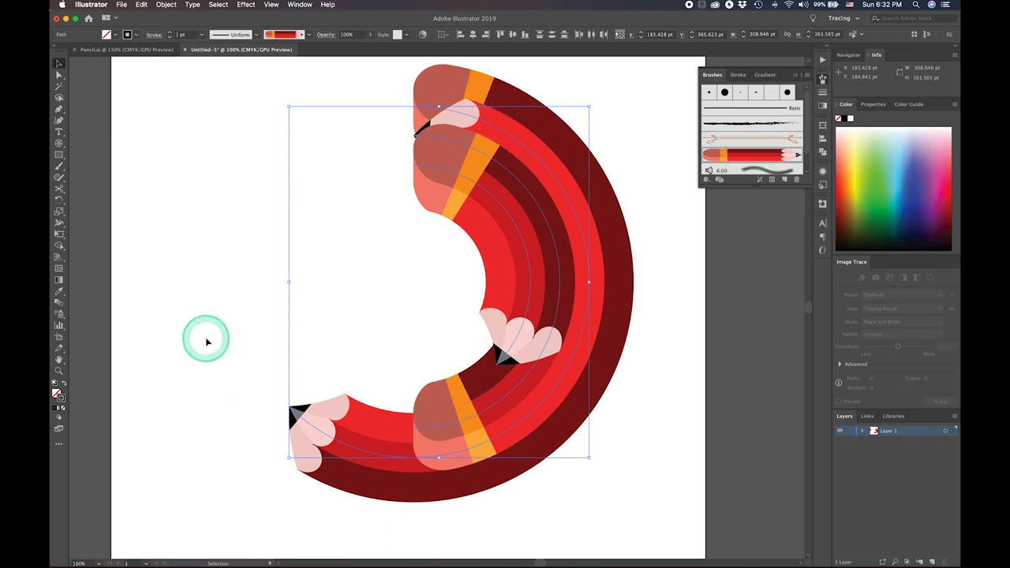
click(207, 342)
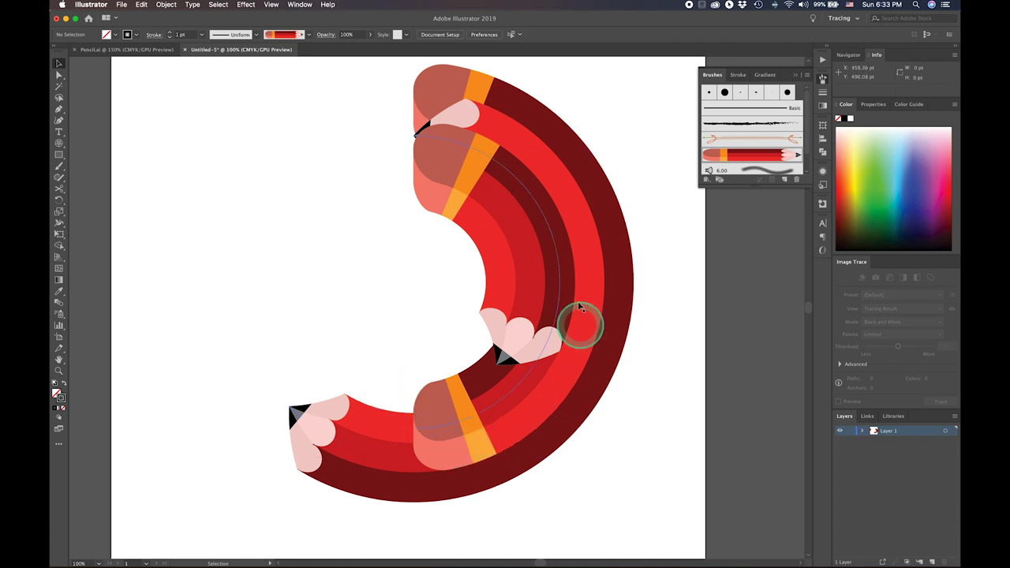
- Add an anchor point at the inner arc's lower end, then reselect all three pencil arcs
drag(436, 142, 480, 418)
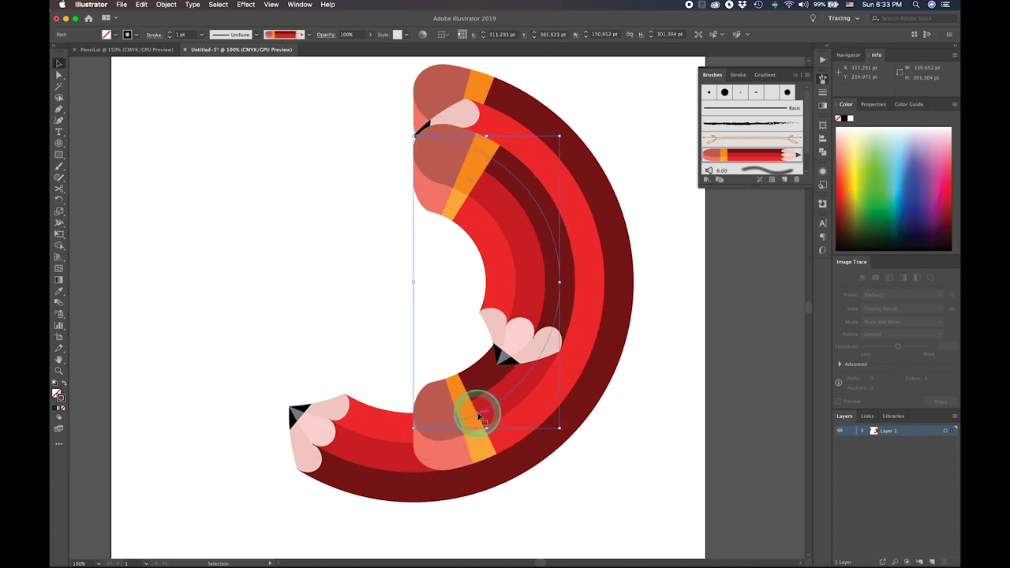
click(60, 111)
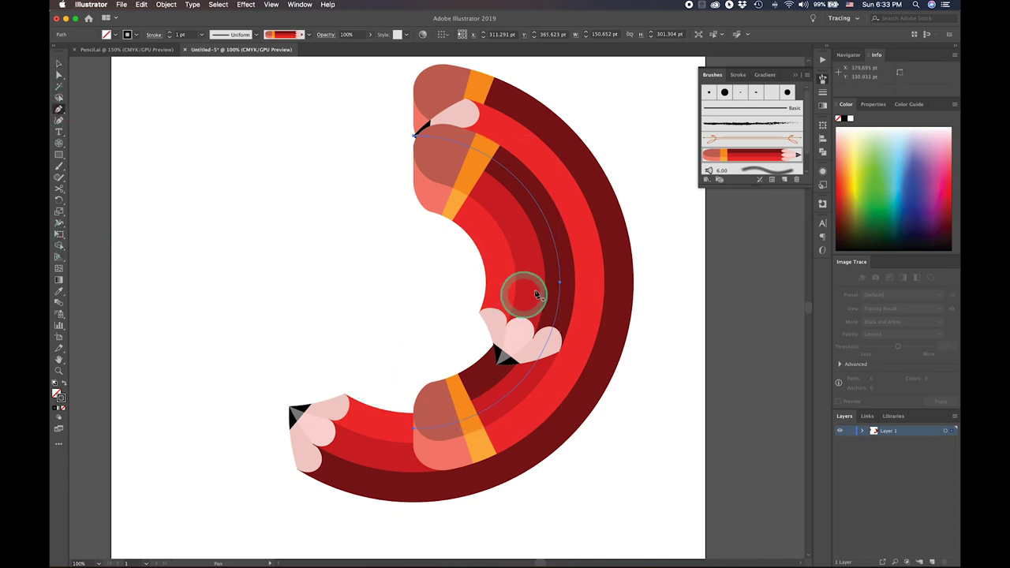
click(415, 429)
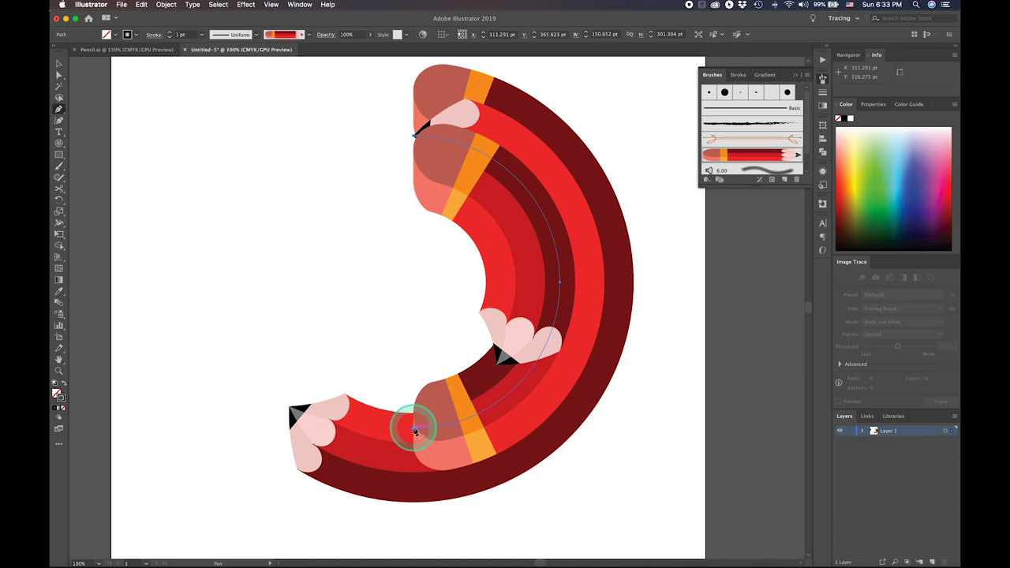
click(415, 429)
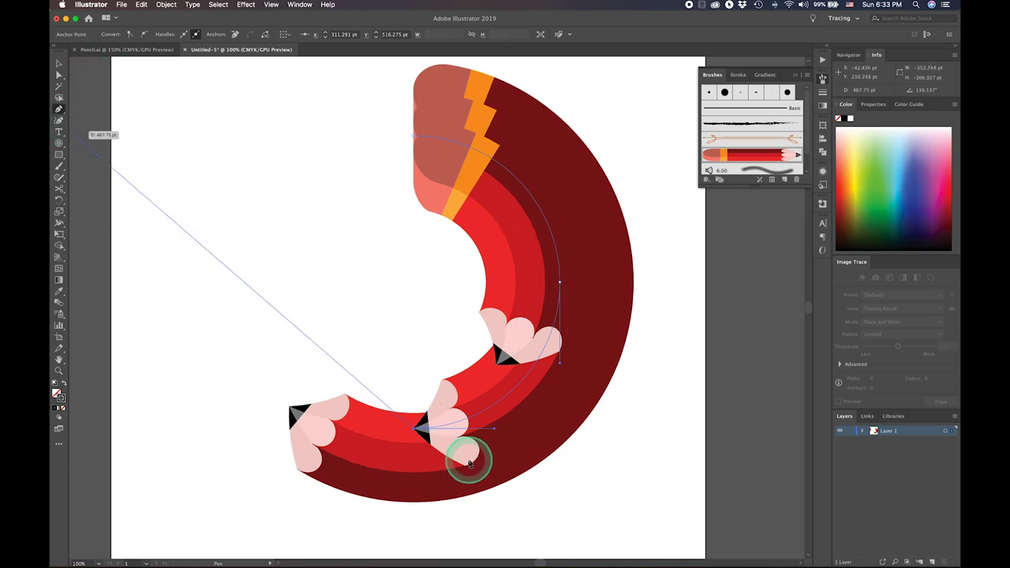
super+click(587, 480)
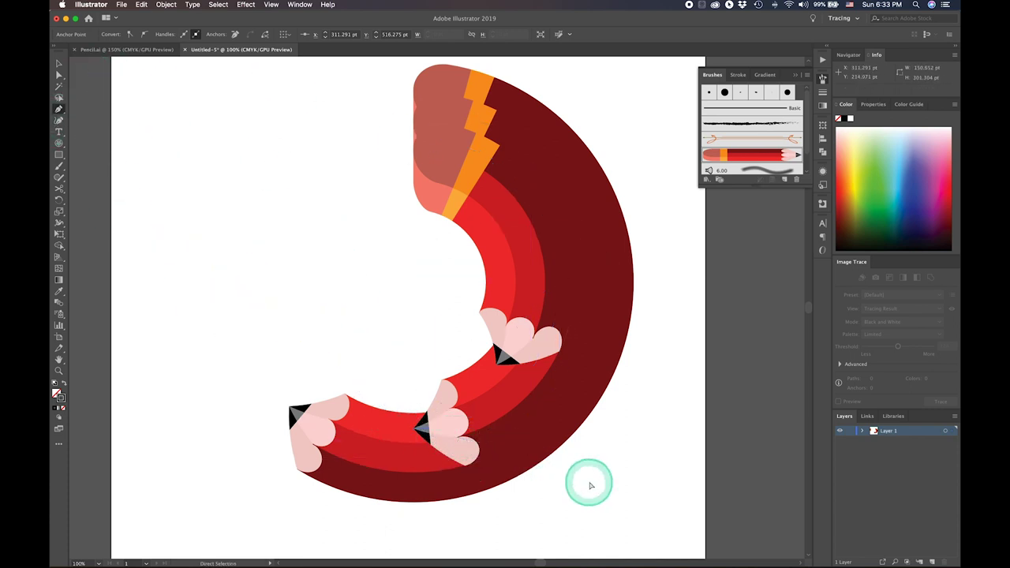
click(59, 63)
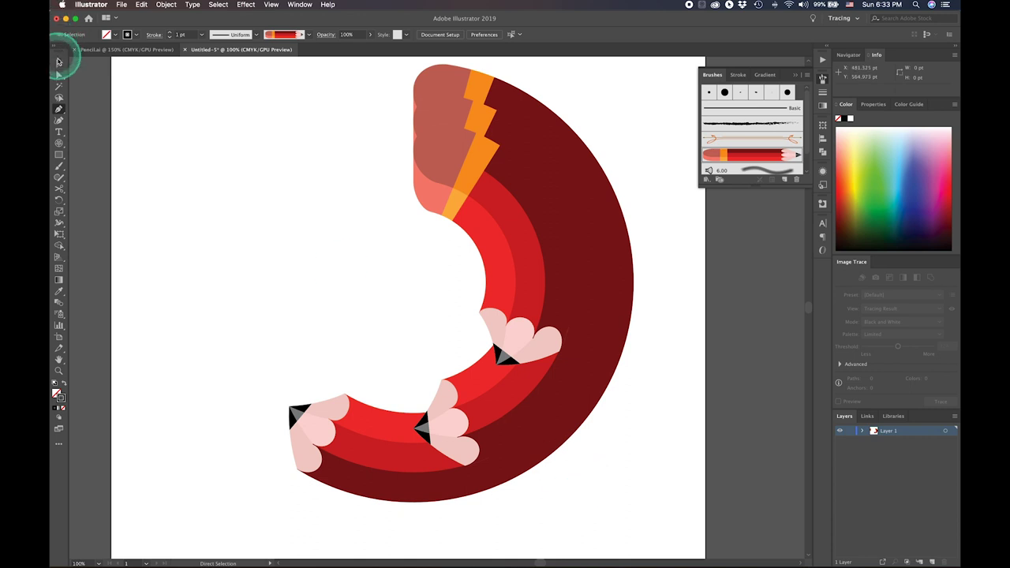
click(424, 139)
drag(377, 86, 532, 213)
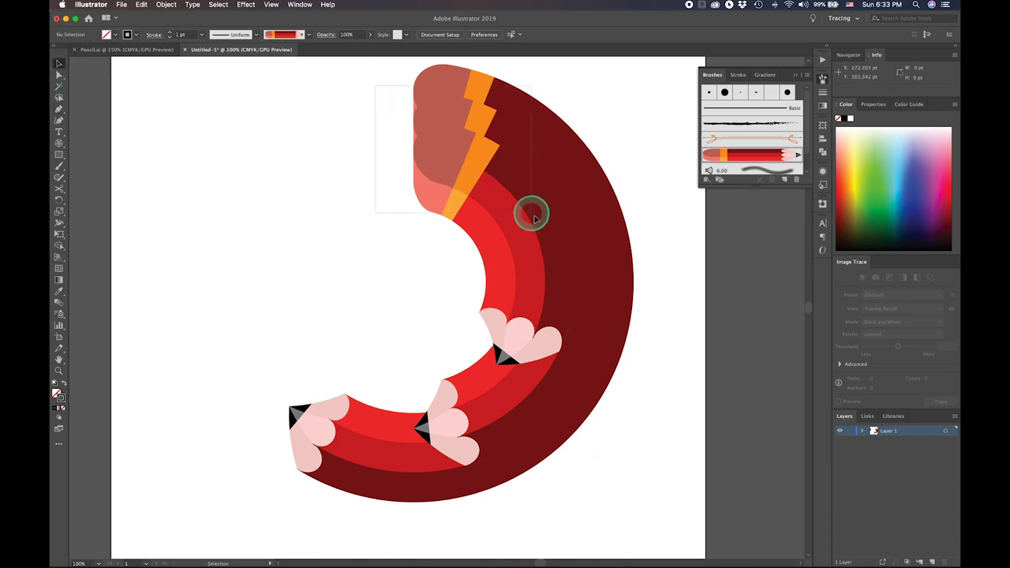
- Choose 0.5 pt from the Stroke panel's Weight list for the selected pencil arcs
click(760, 203)
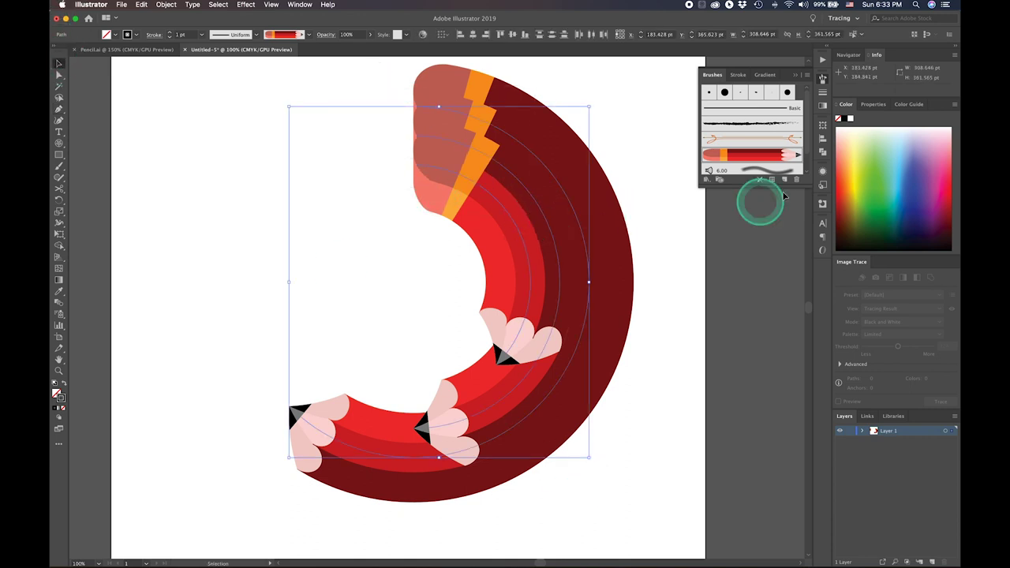
click(823, 96)
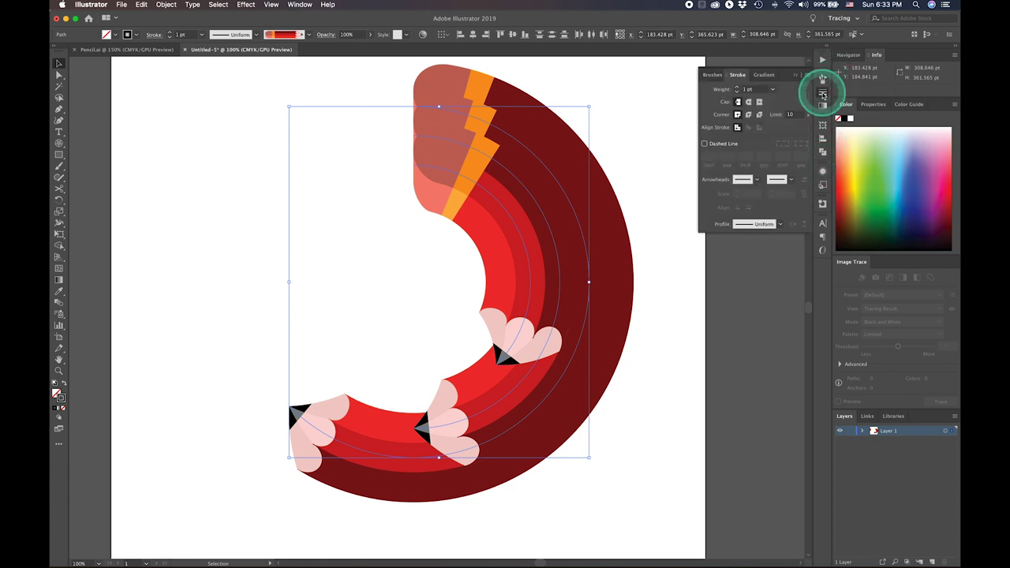
click(773, 90)
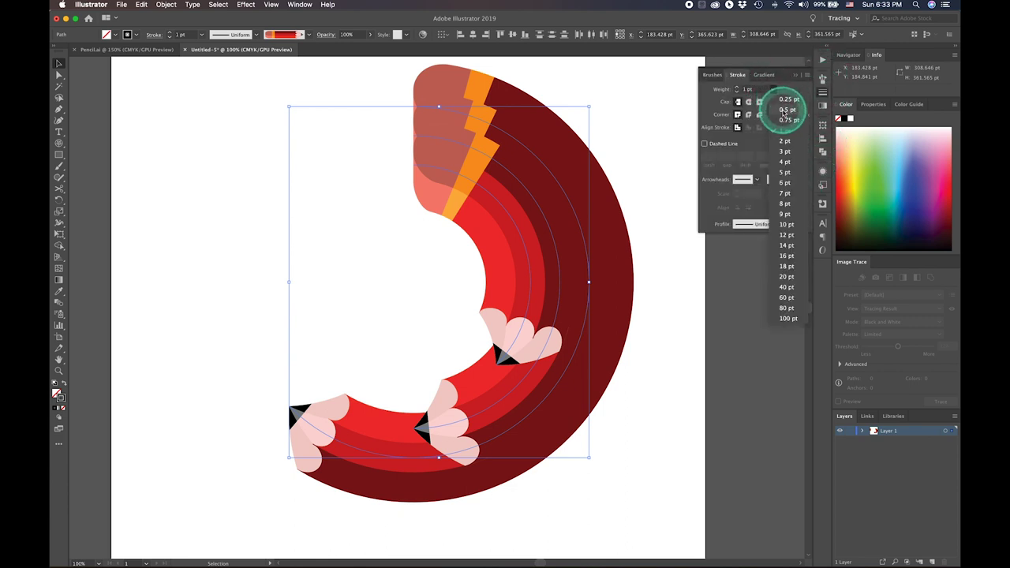
click(785, 109)
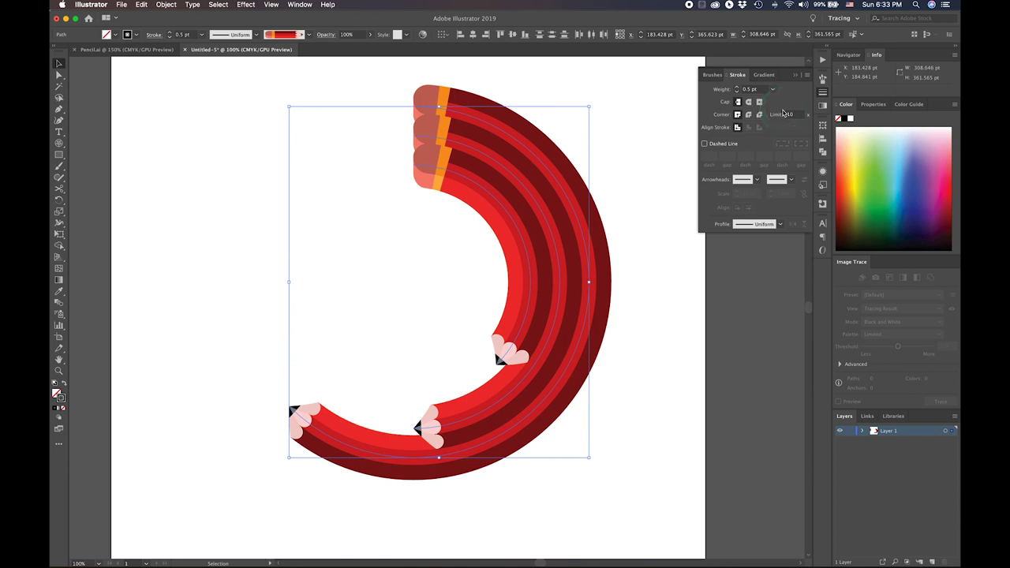
click(691, 127)
click(604, 124)
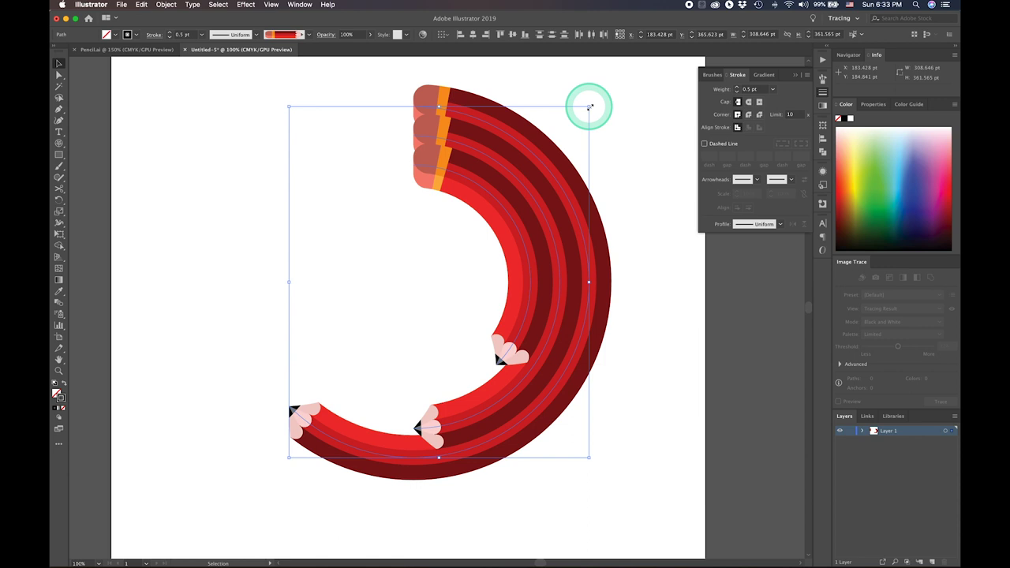
- Resize the pencil set from its bounding-box corner until the three pencils spread apart
drag(589, 106, 563, 138)
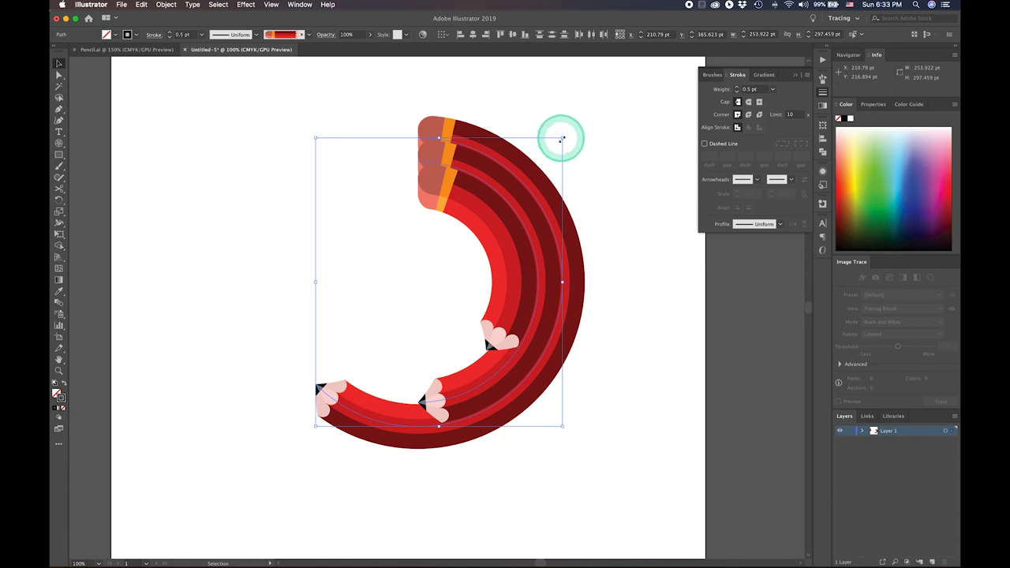
drag(562, 138, 595, 114)
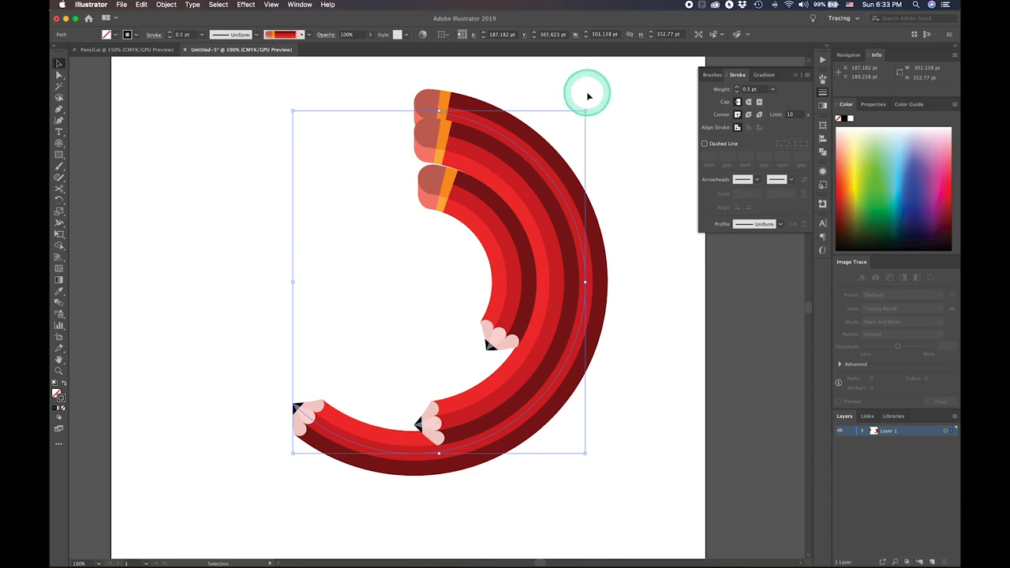
drag(585, 110, 630, 74)
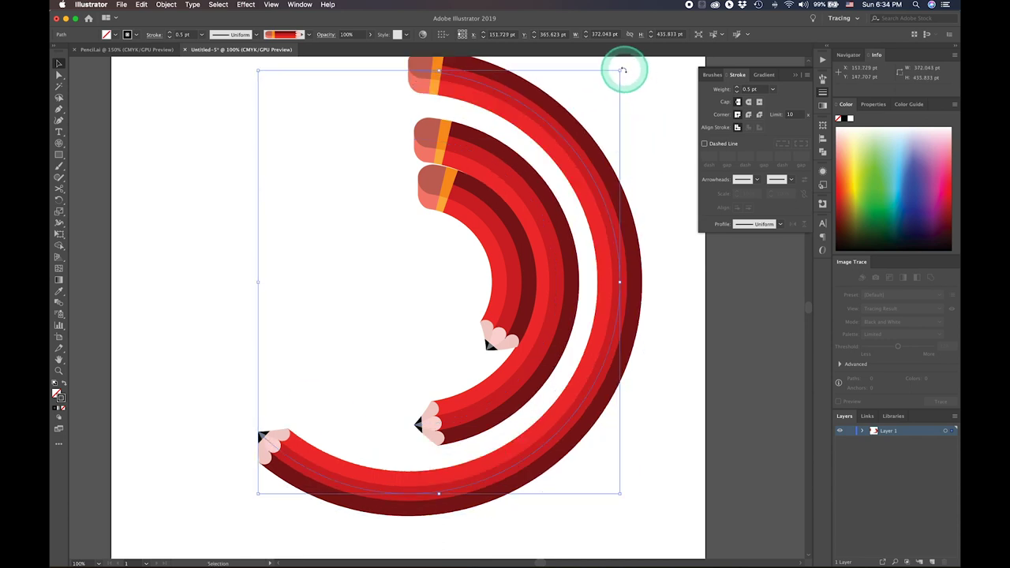
drag(623, 71, 612, 78)
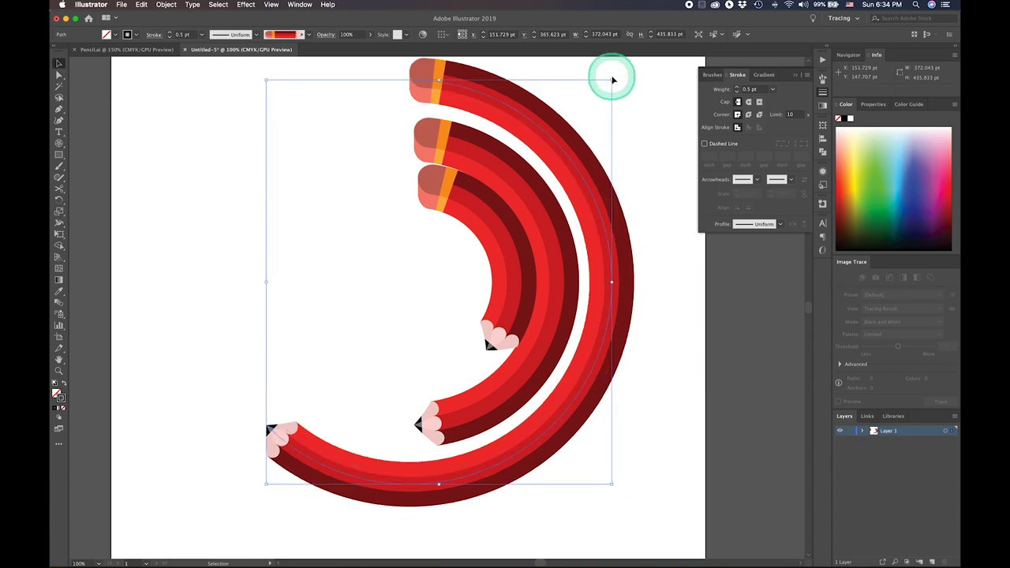
- Shift the inner and middle pencils left so their erasers line up with the outer pencil
click(476, 210)
drag(476, 210, 507, 194)
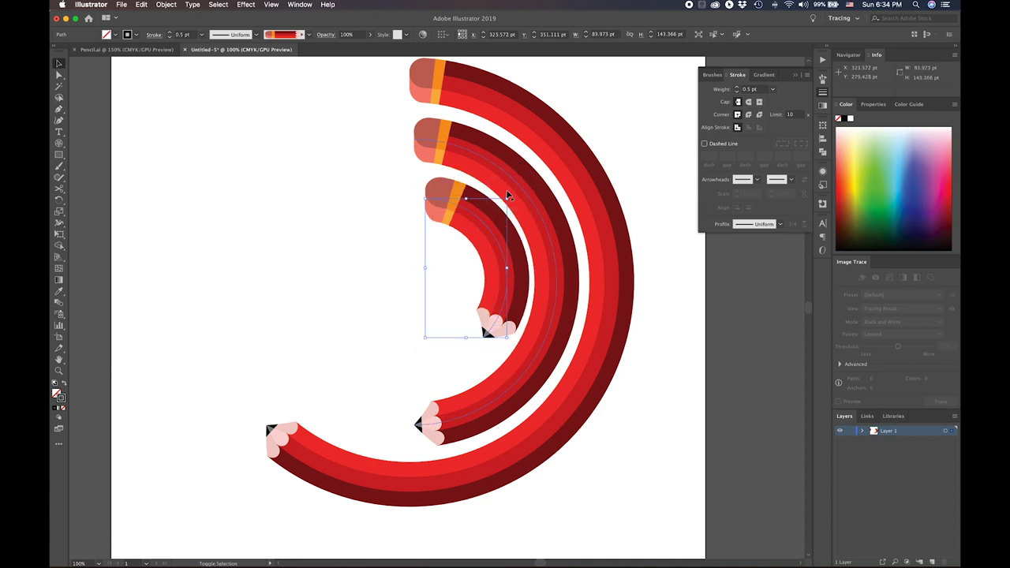
click(479, 222)
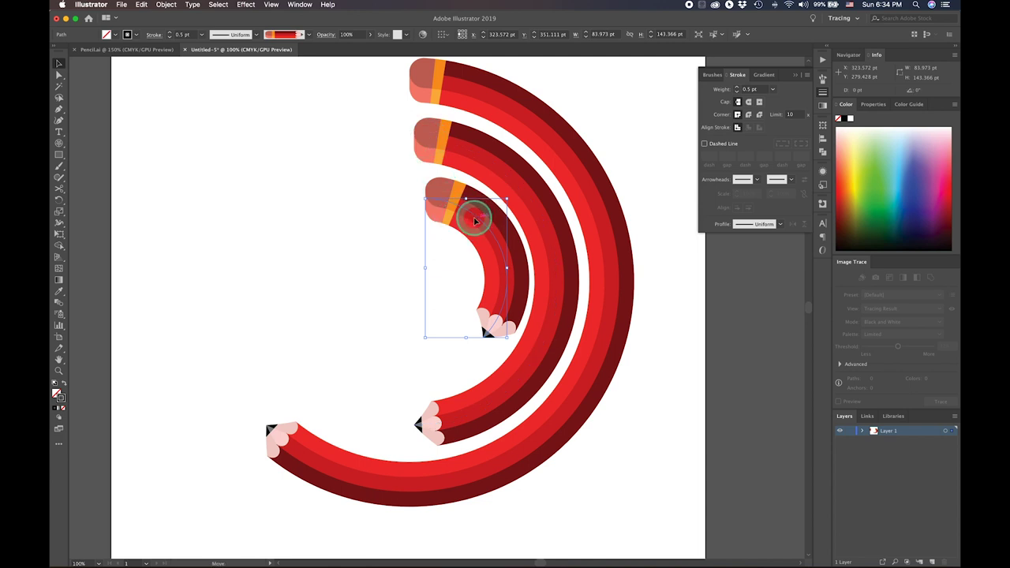
drag(475, 221, 457, 221)
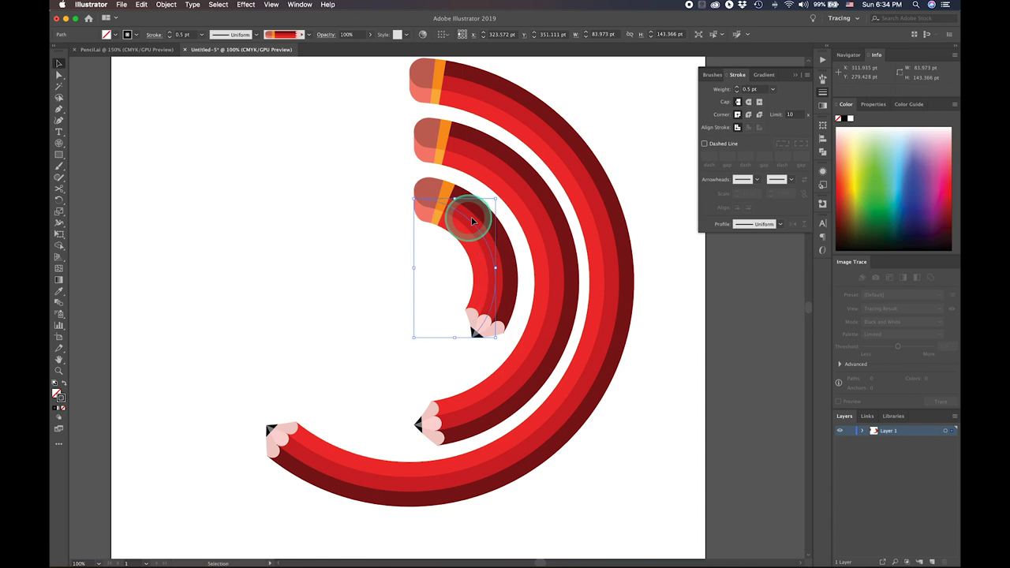
shift+click(479, 157)
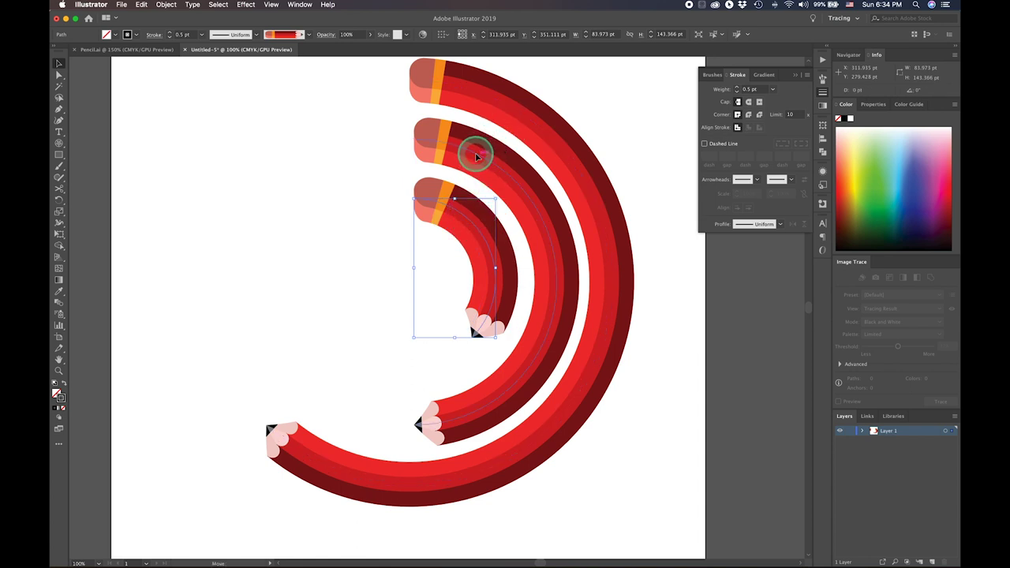
drag(477, 157, 473, 156)
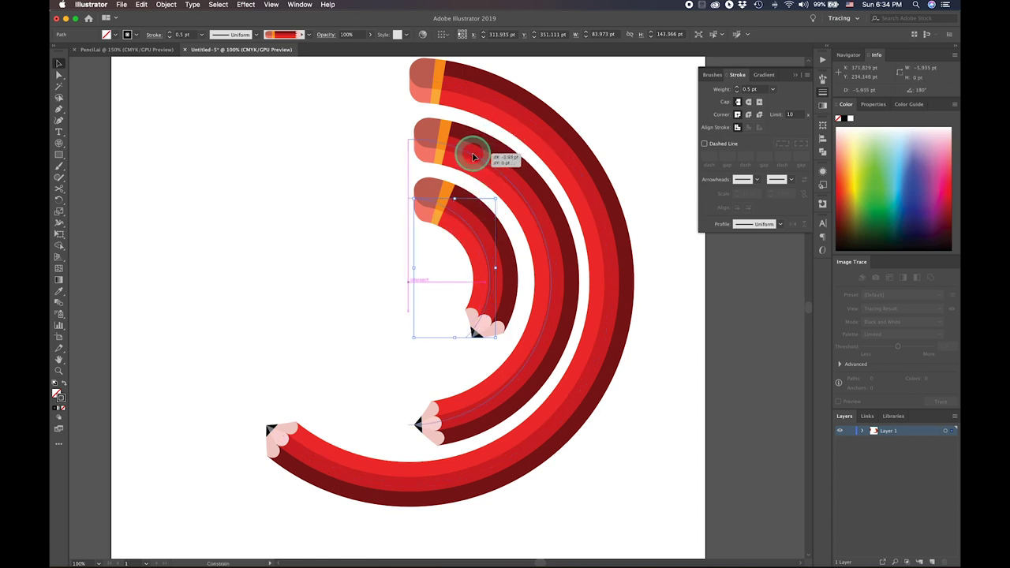
drag(476, 156, 473, 156)
click(630, 180)
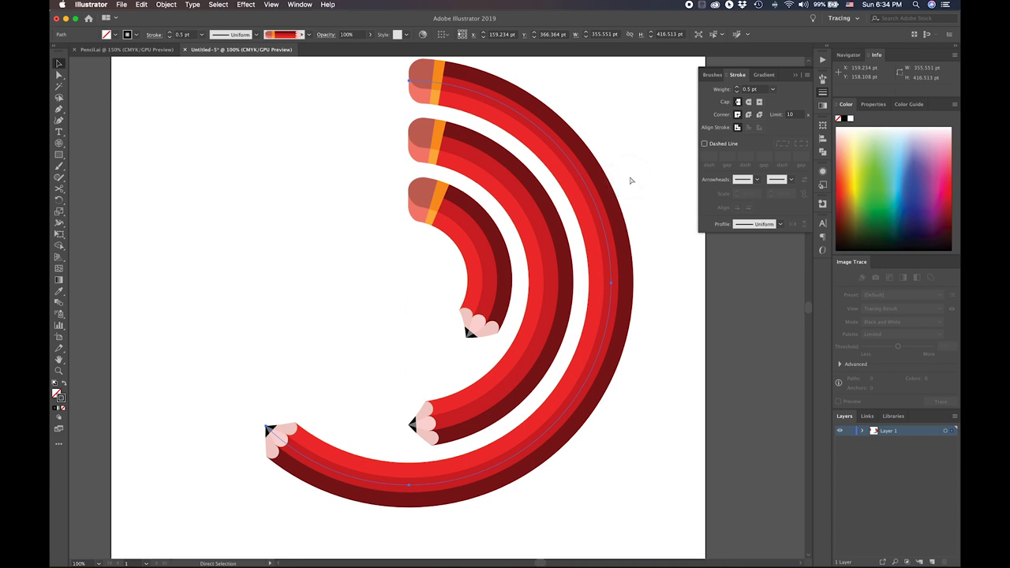
- Turn on Scale Strokes & Effects in the Scale tool options dialog
key(v)
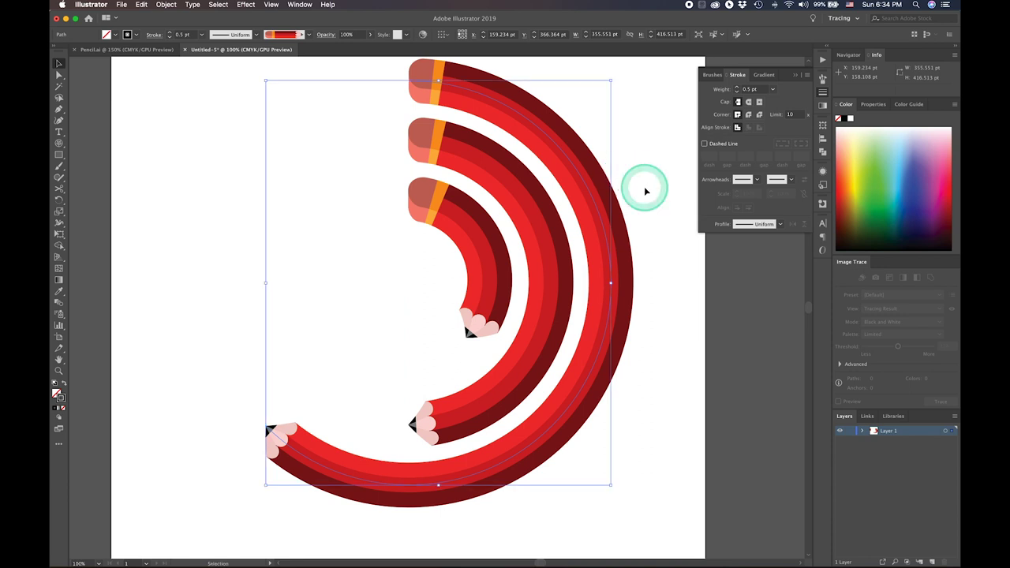
click(646, 191)
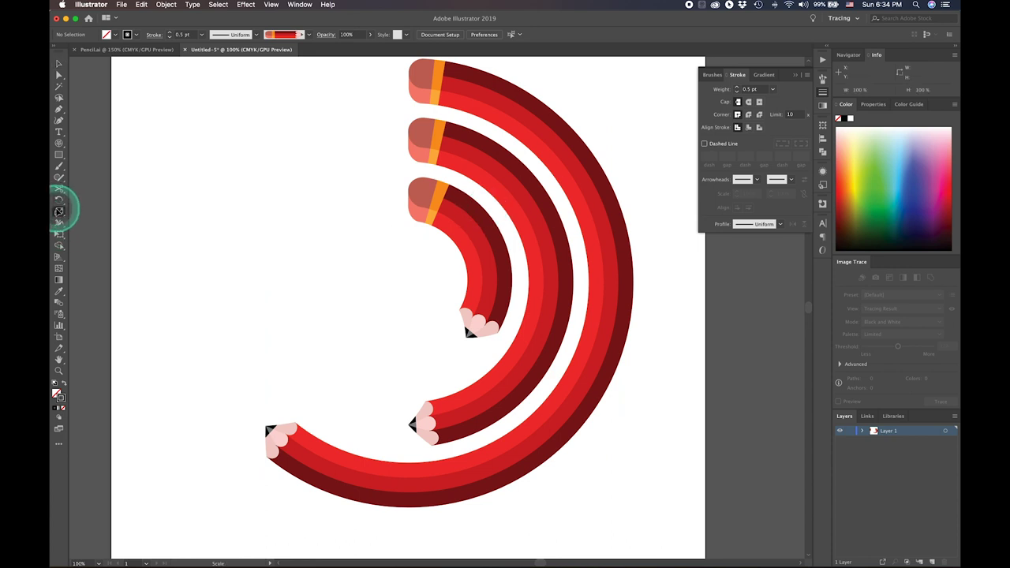
double_click(59, 212)
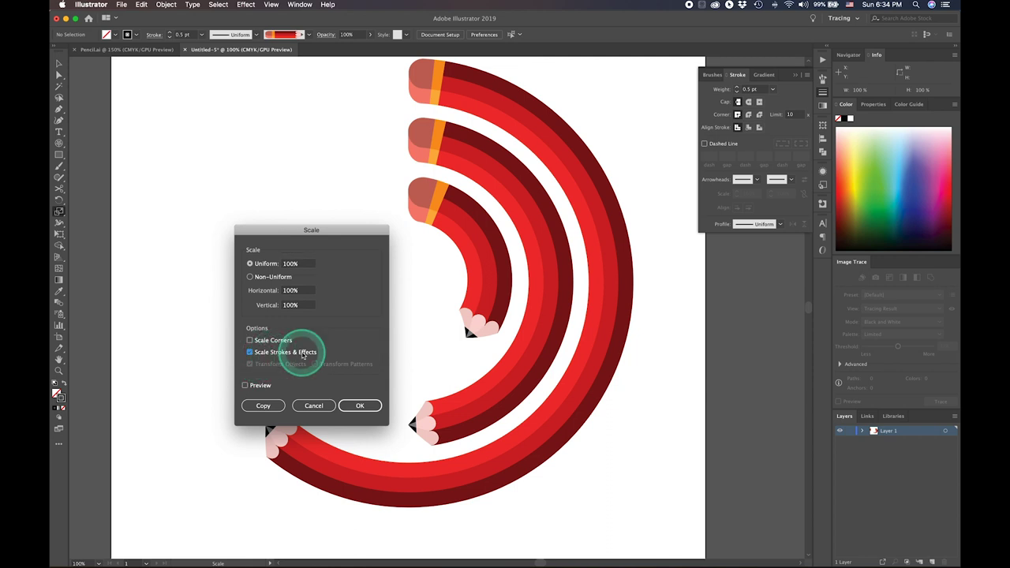
click(359, 406)
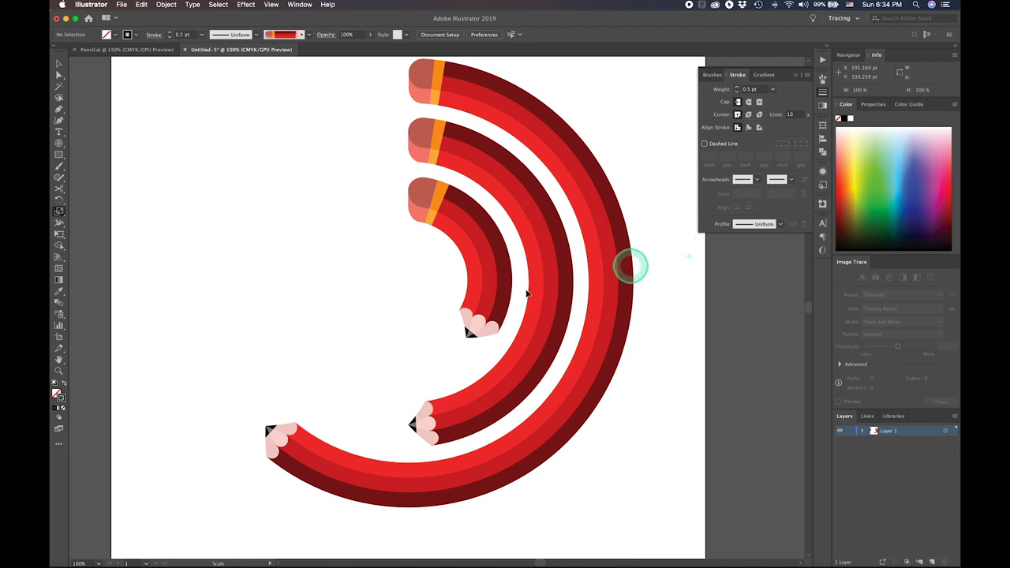
drag(343, 320, 344, 321)
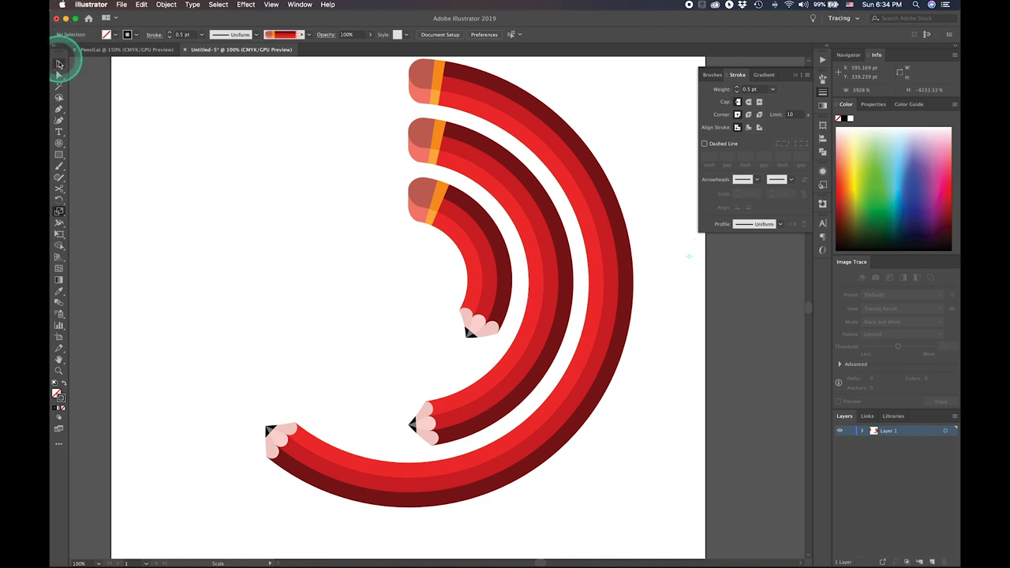
click(58, 64)
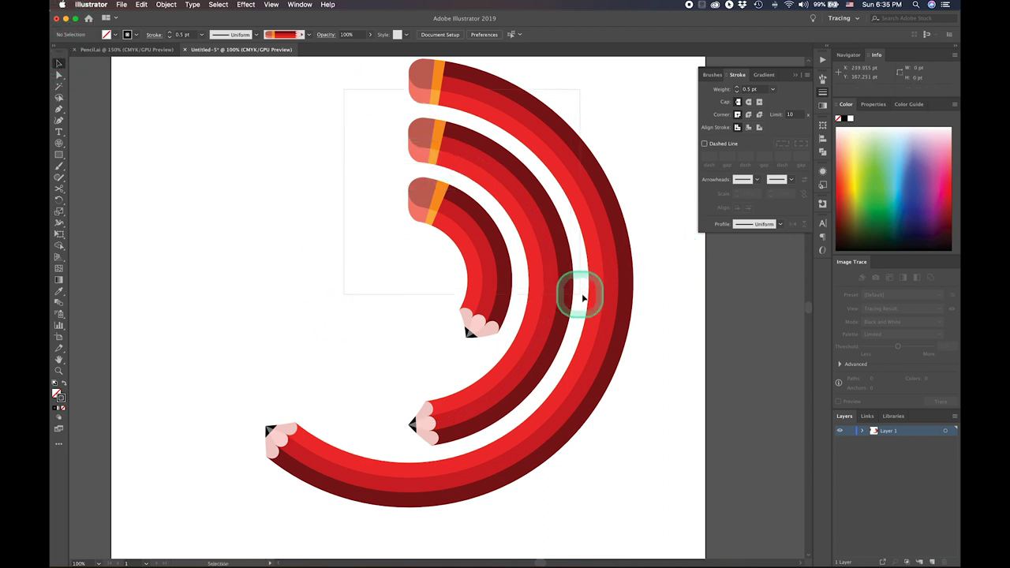
- Scale all three pencils down to about 262 × 307 pt, with the stroke becoming 0.369 pt
drag(357, 99, 582, 291)
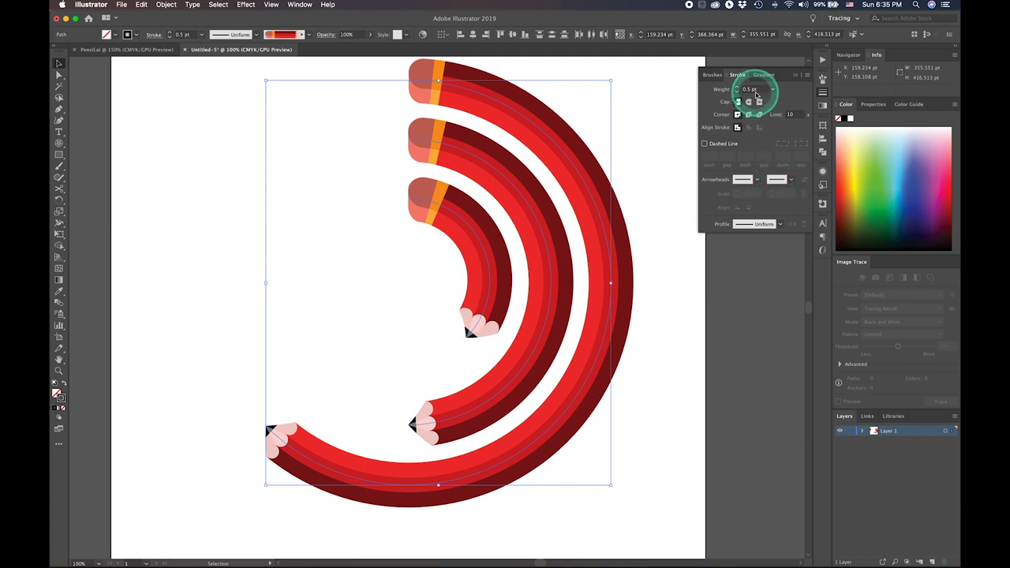
drag(756, 93, 747, 93)
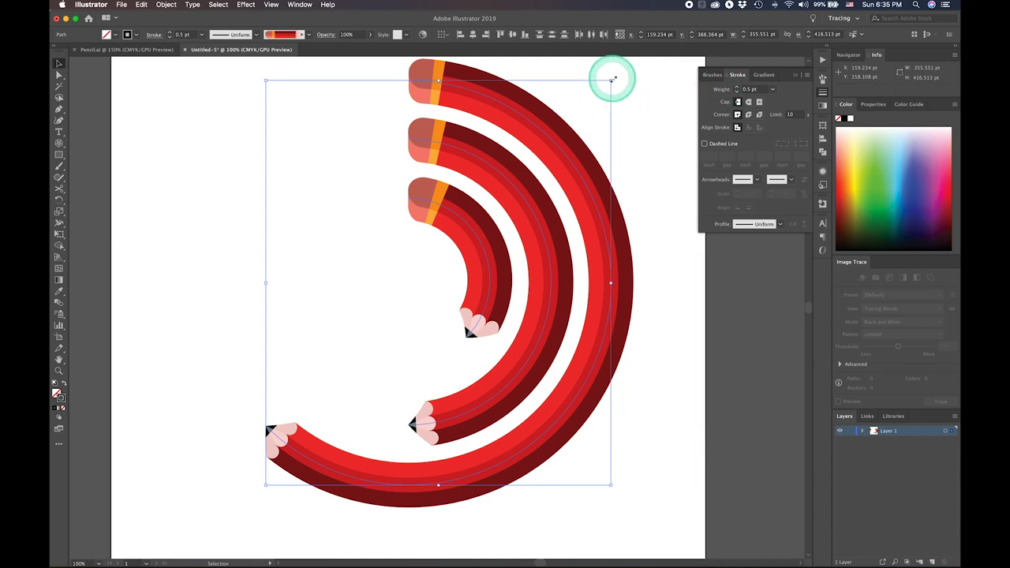
drag(612, 80, 566, 115)
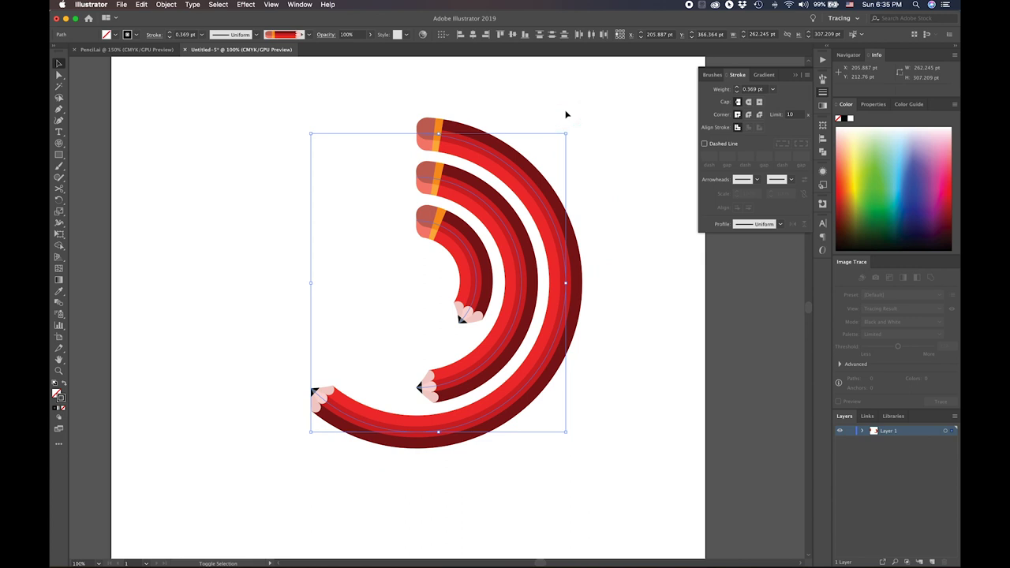
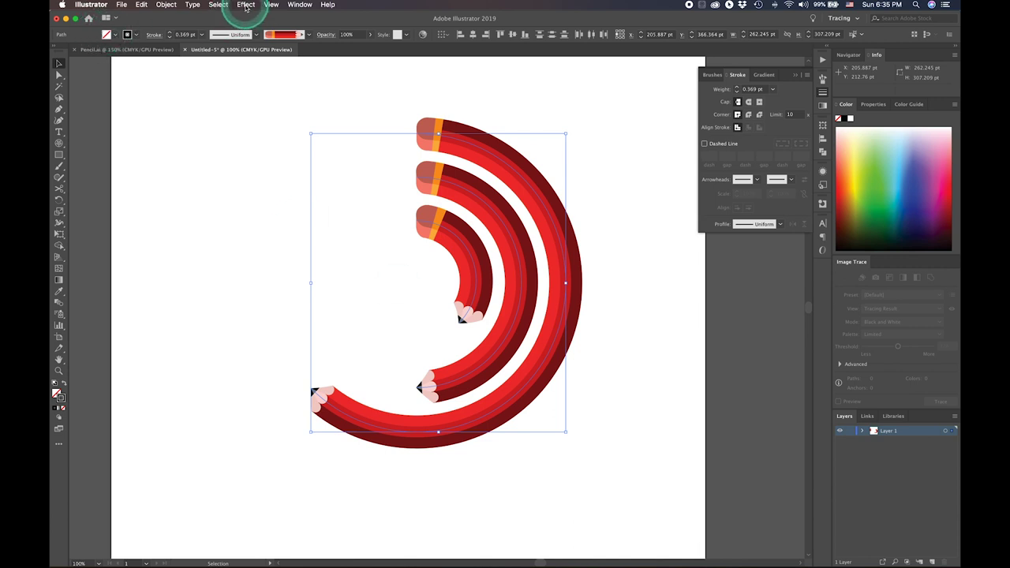
- Add a new BG layer and move it below the pencil layer
click(240, 107)
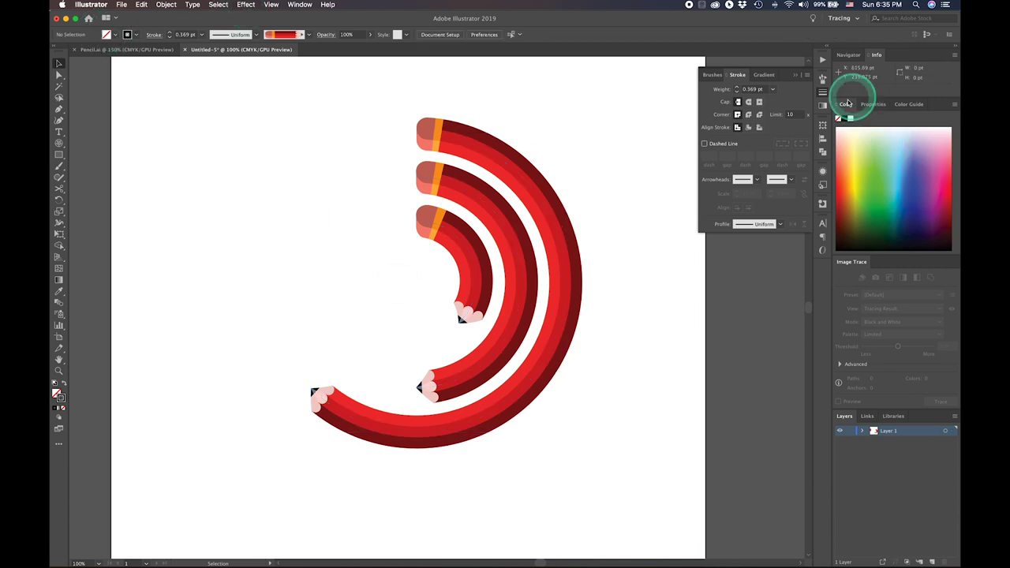
click(932, 562)
text(BG)
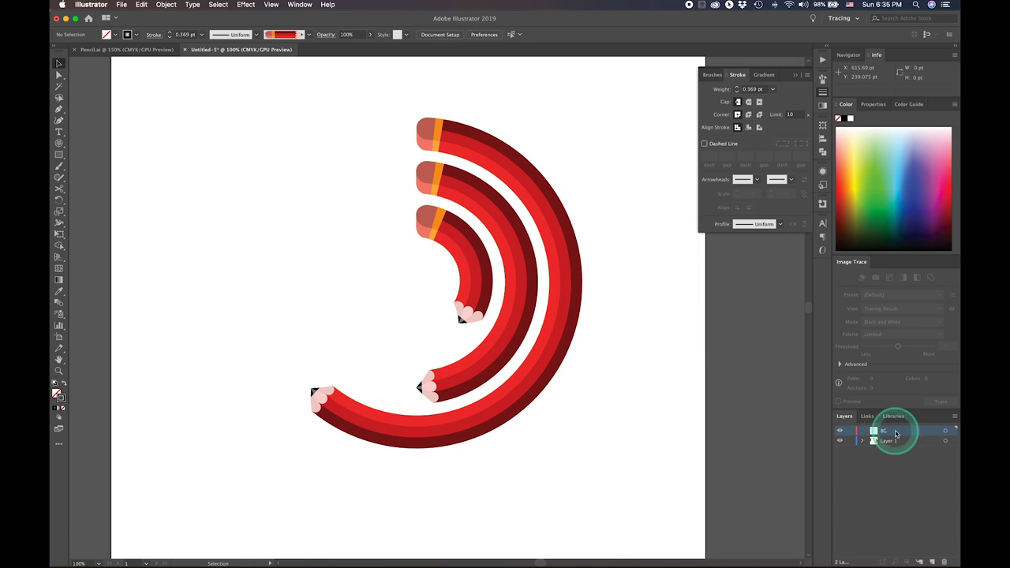
mouse_move(885, 431)
mouse_down()
mouse_move(907, 500)
mouse_move(906, 491)
mouse_up()
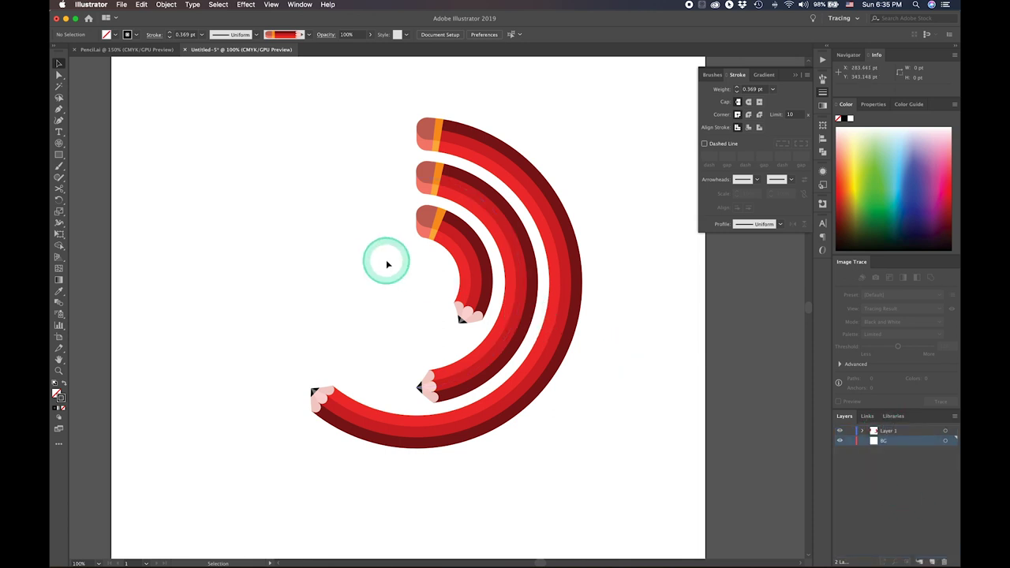
- Draw a 612 × 792 pt rectangle covering the artboard and give it a radial gradient
key(ctrl+0)
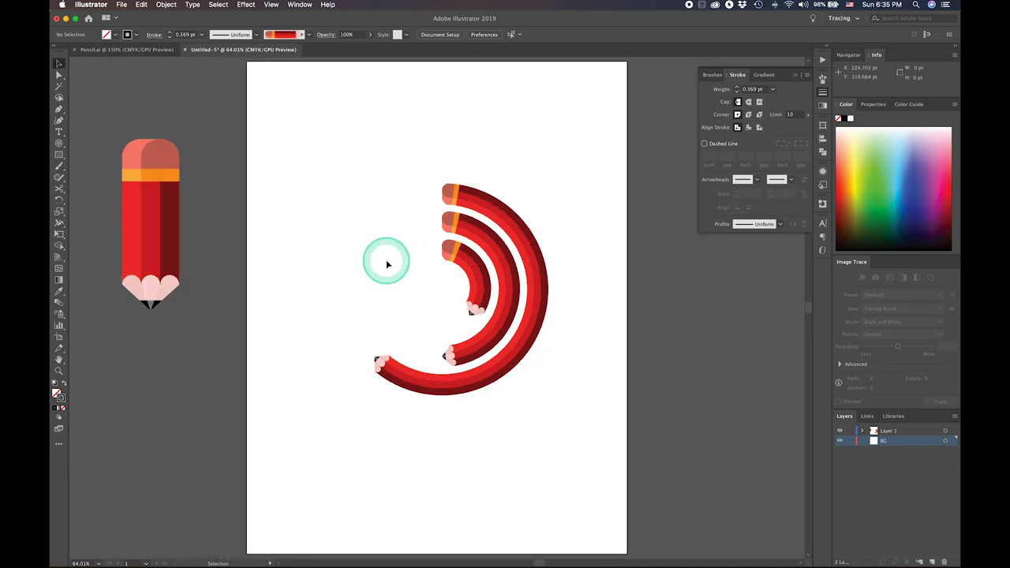
click(60, 155)
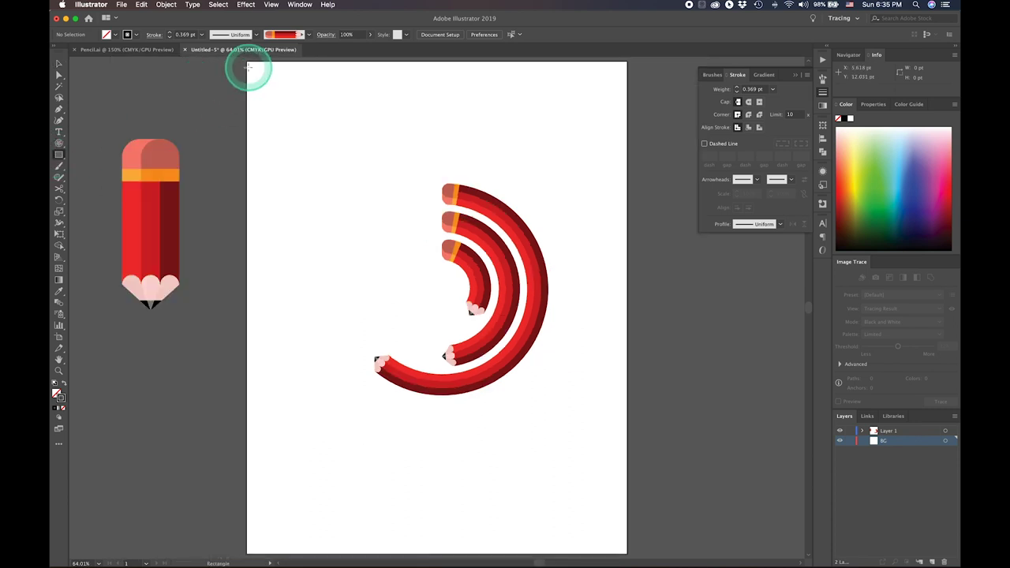
drag(247, 63, 625, 553)
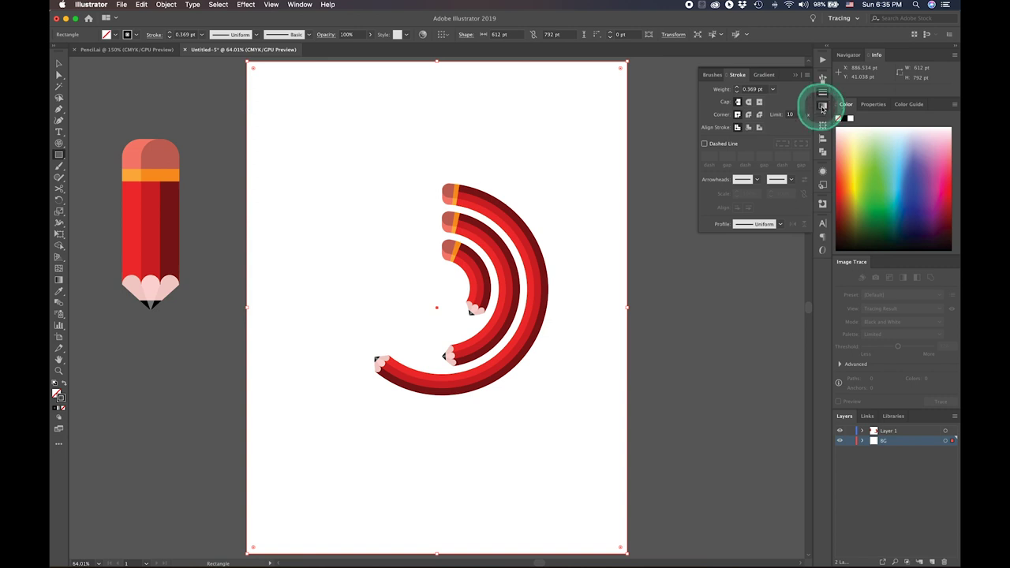
click(822, 106)
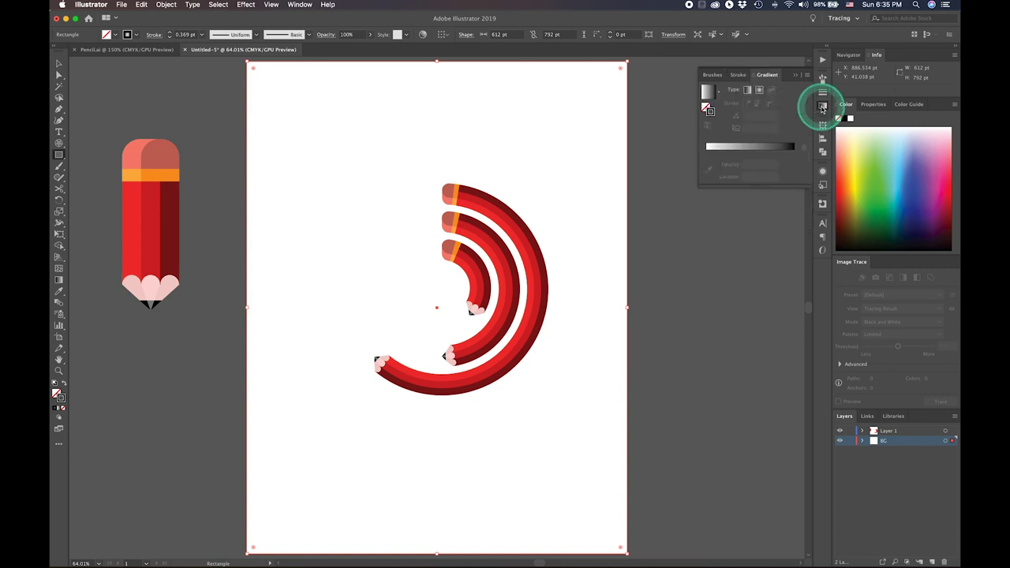
click(760, 91)
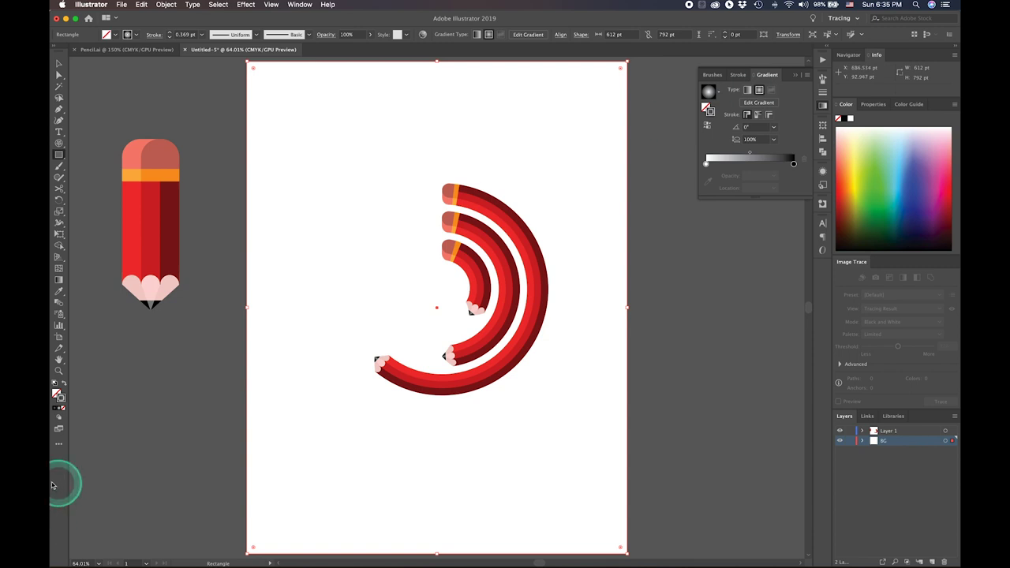
- Put the gradient on the rectangle's fill and select its black outer stop
click(64, 384)
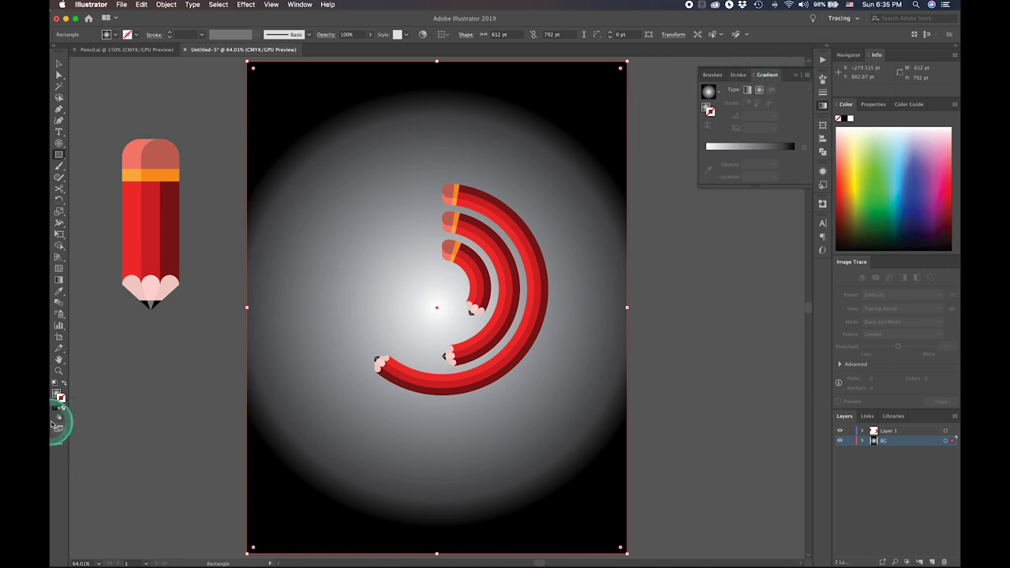
click(716, 67)
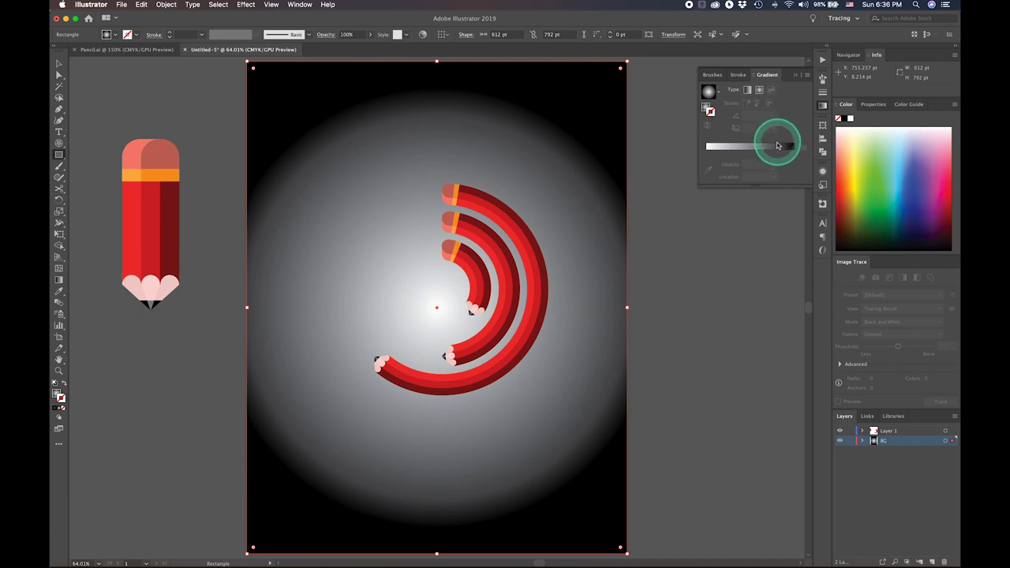
click(709, 91)
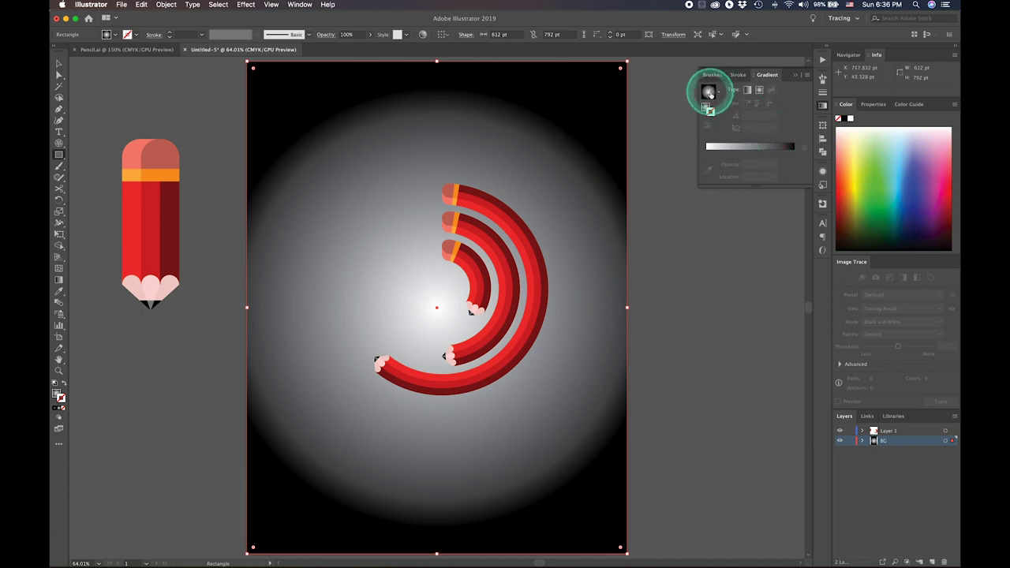
click(707, 109)
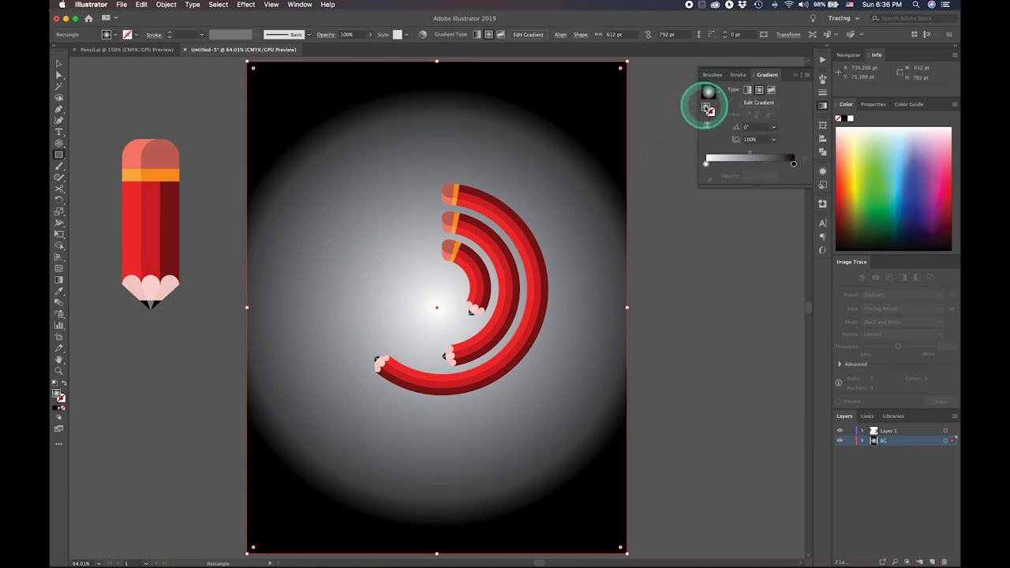
click(793, 164)
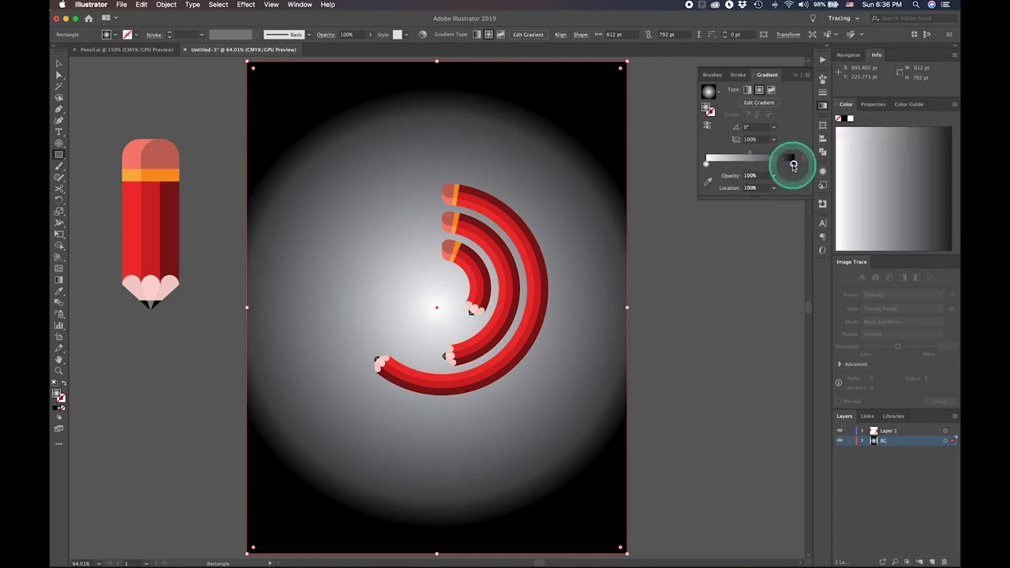
double_click(793, 164)
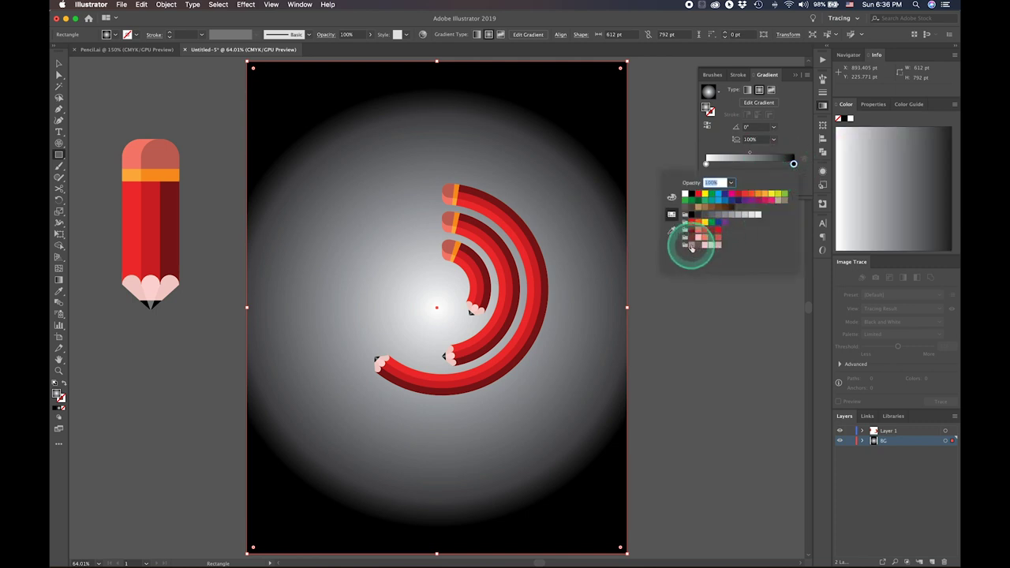
- Change the outer gradient stop to a pale greyish-pink colour
click(717, 245)
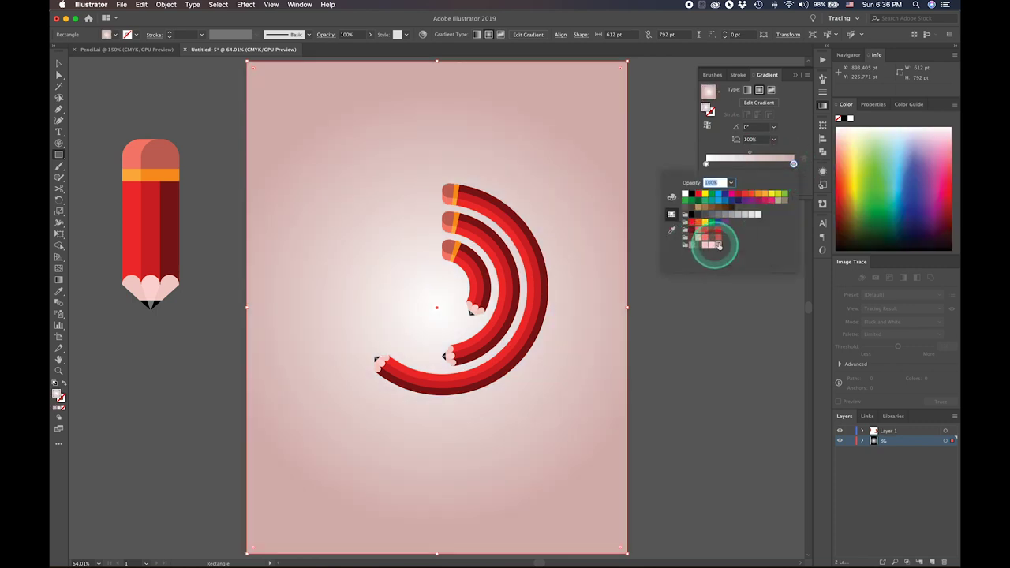
click(706, 164)
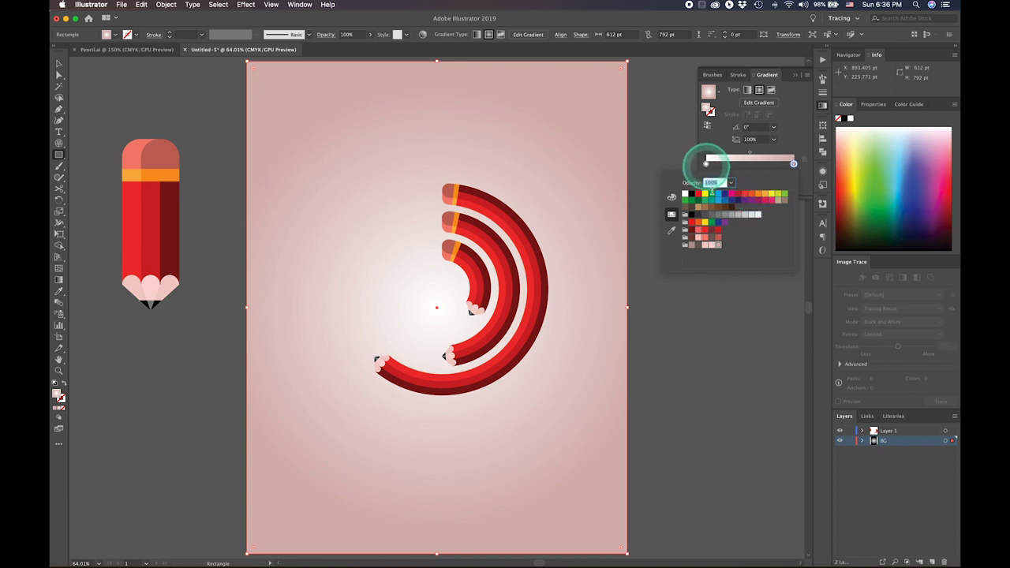
click(708, 245)
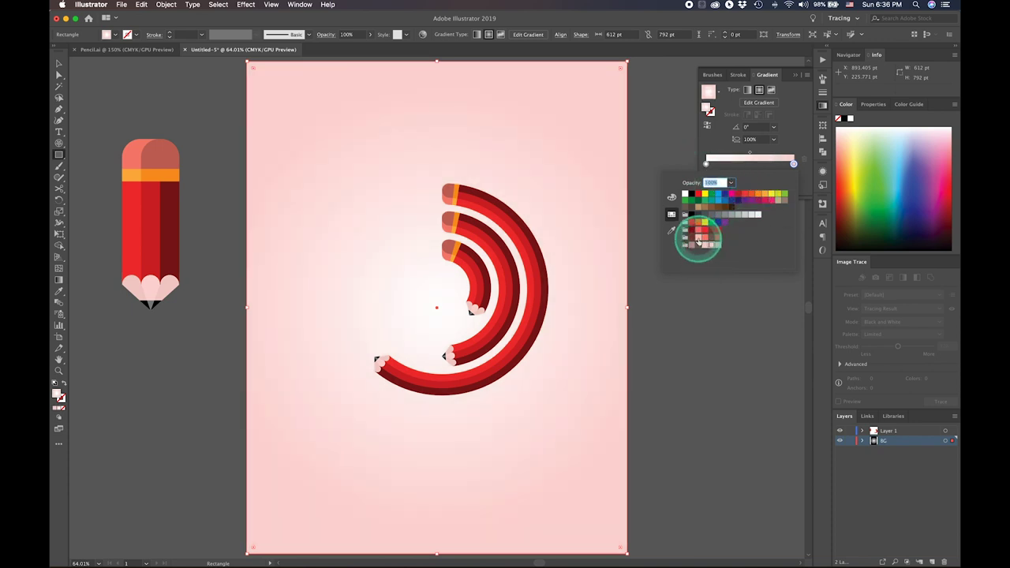
click(709, 248)
click(704, 250)
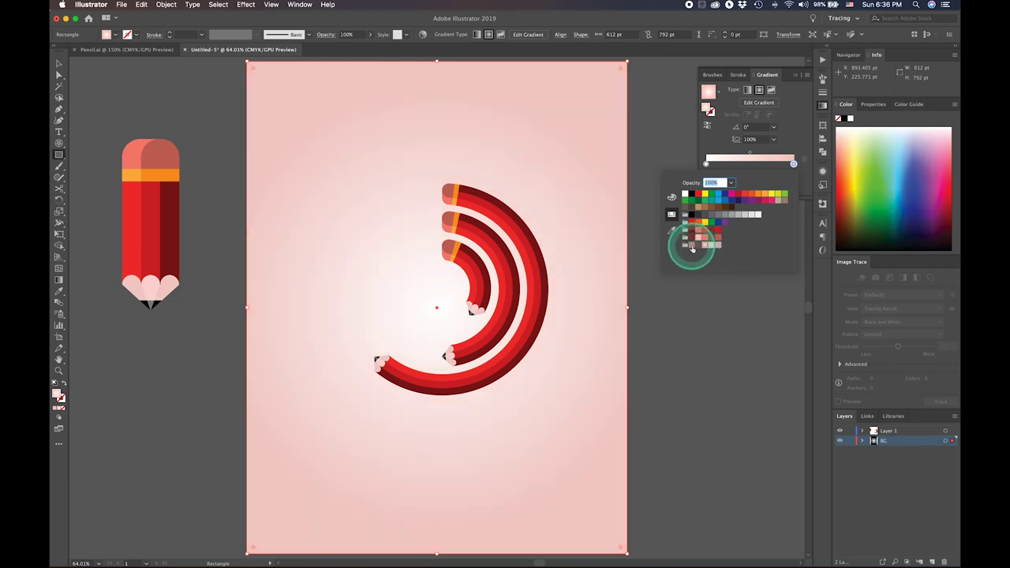
click(692, 245)
click(742, 213)
- Set the outer stop's opacity to 30% and lock the BG layer
click(793, 163)
click(730, 183)
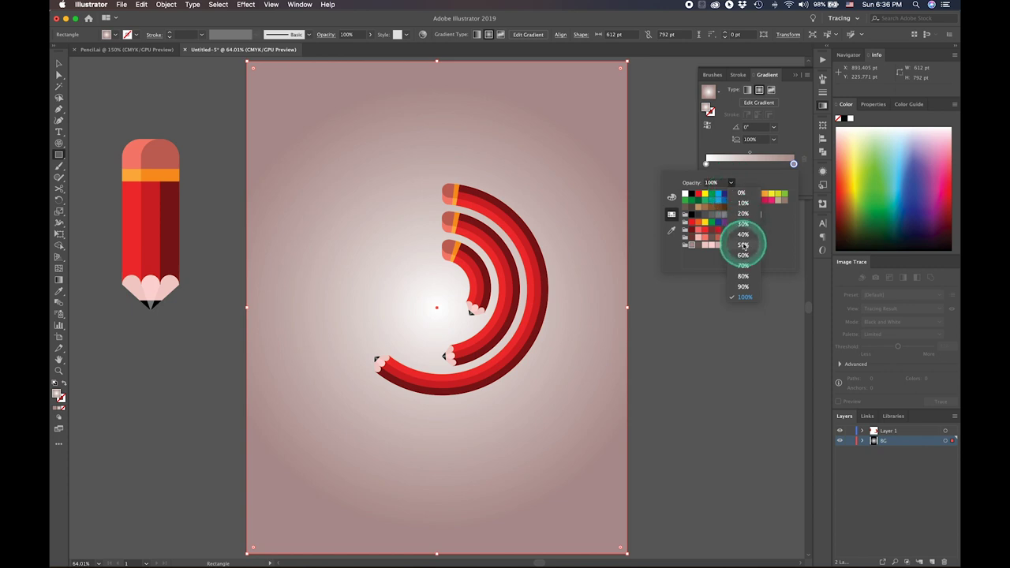
click(742, 247)
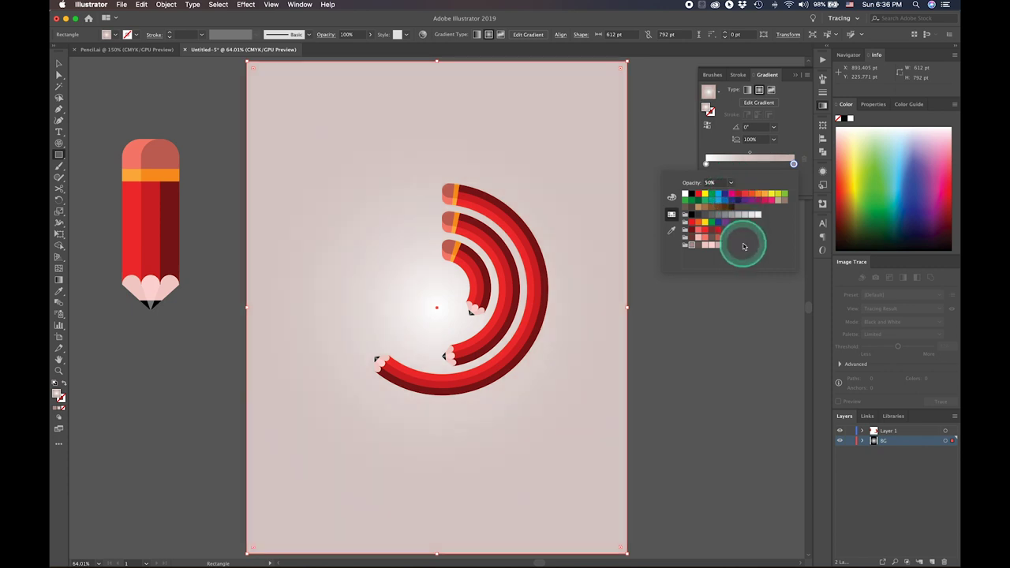
click(731, 185)
drag(731, 186, 742, 231)
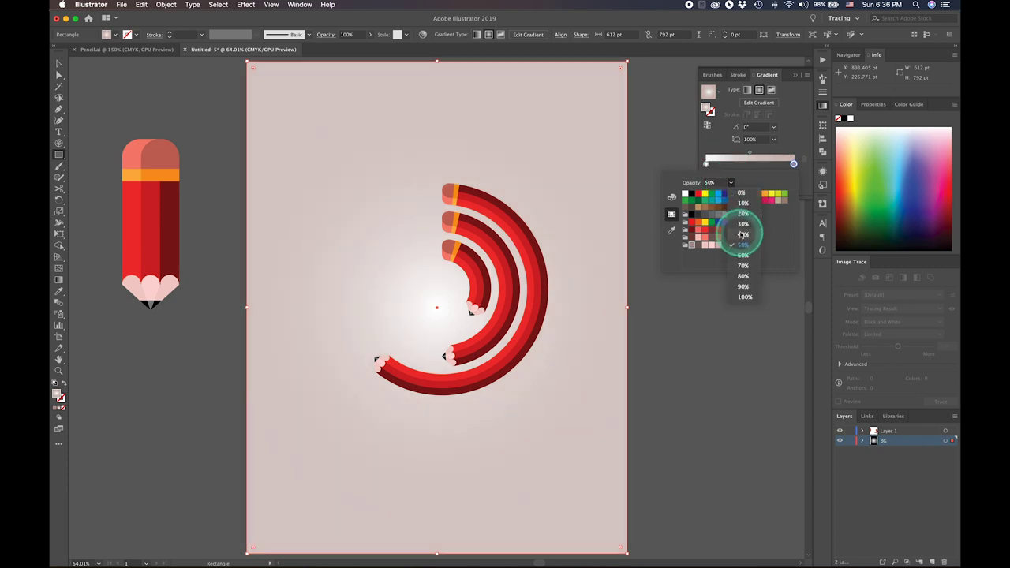
click(742, 230)
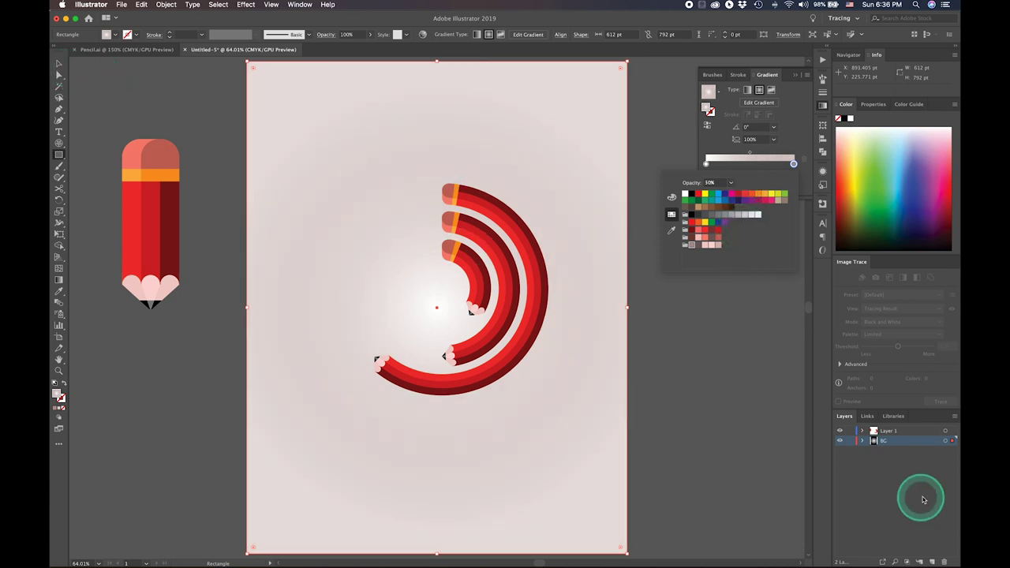
click(850, 440)
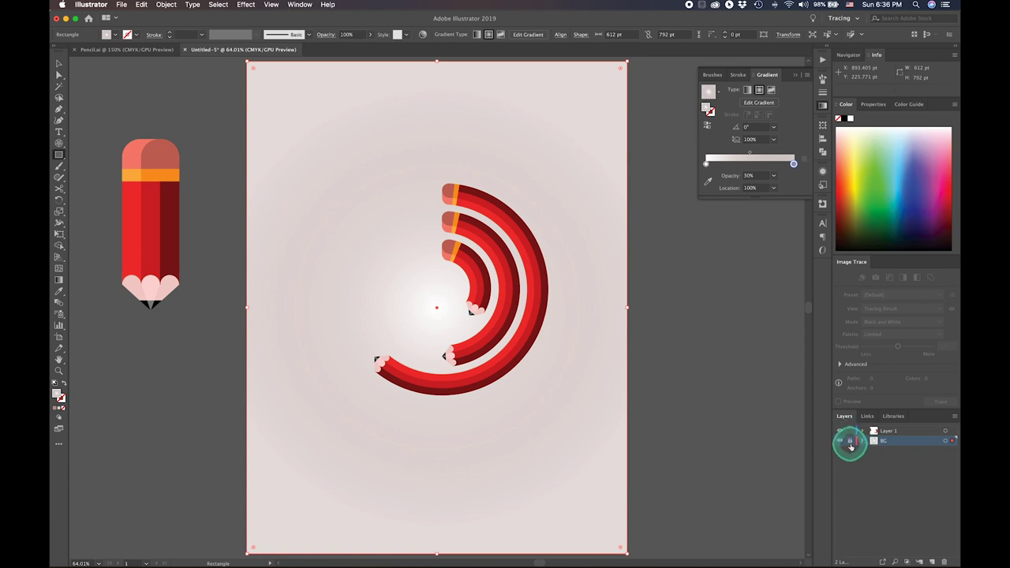
click(850, 440)
- Select the three curved pencils and shift them slightly right
click(59, 63)
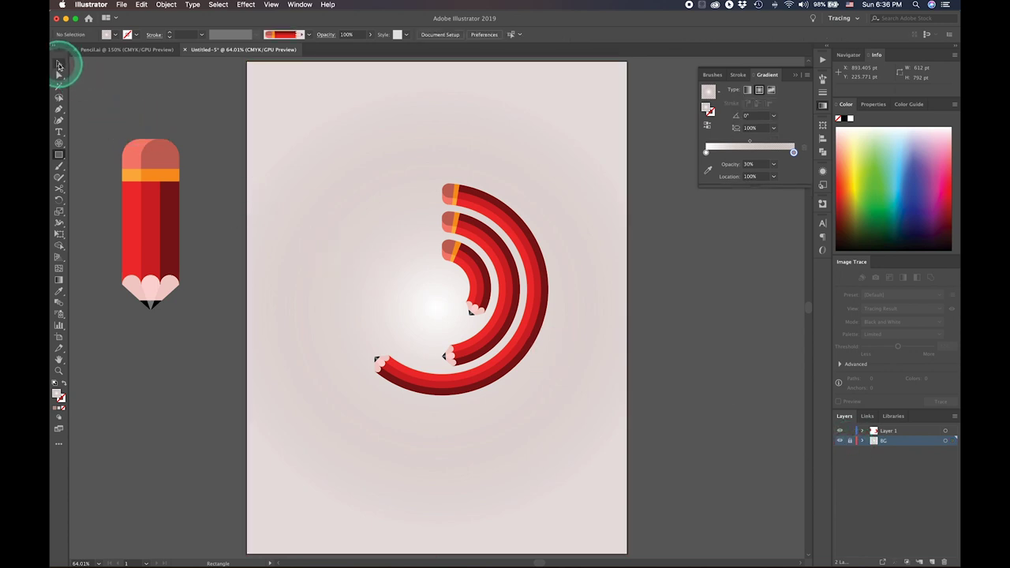
drag(356, 149, 560, 398)
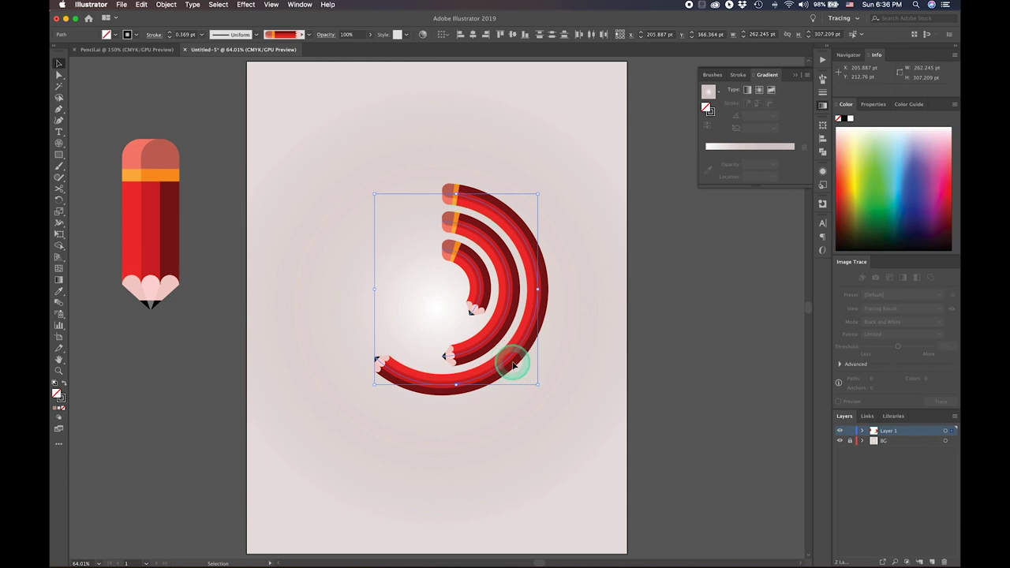
drag(517, 364, 545, 365)
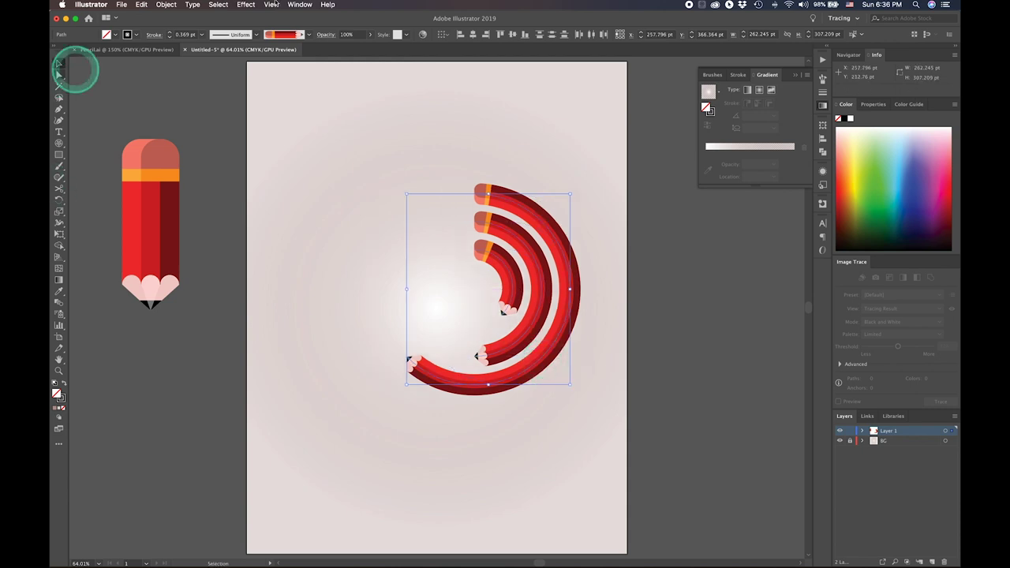
- Apply a Multiply drop shadow with 45% opacity, 5 pt X/Y offsets and 3 pt blur
click(245, 4)
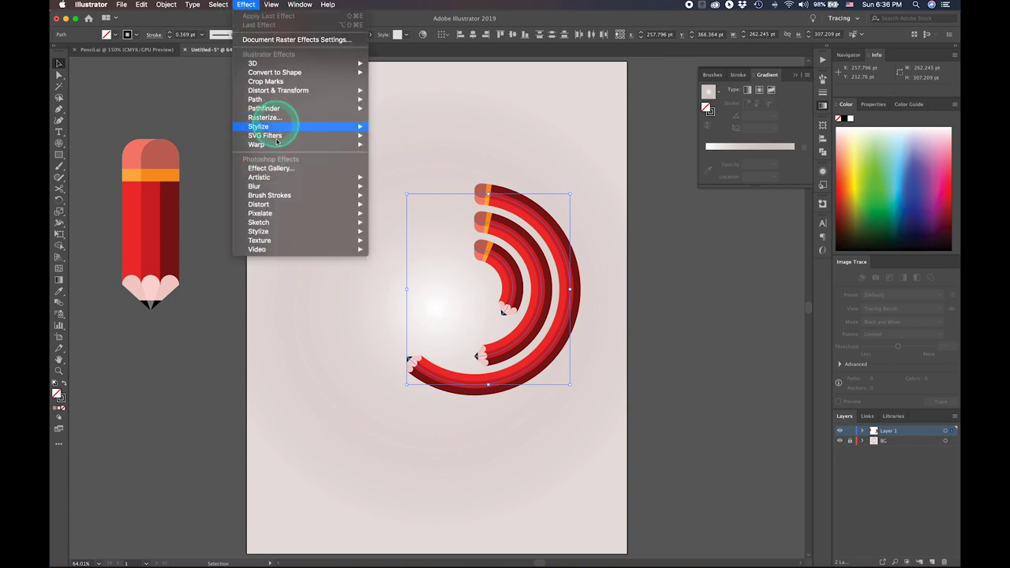
mouse_move(260, 127)
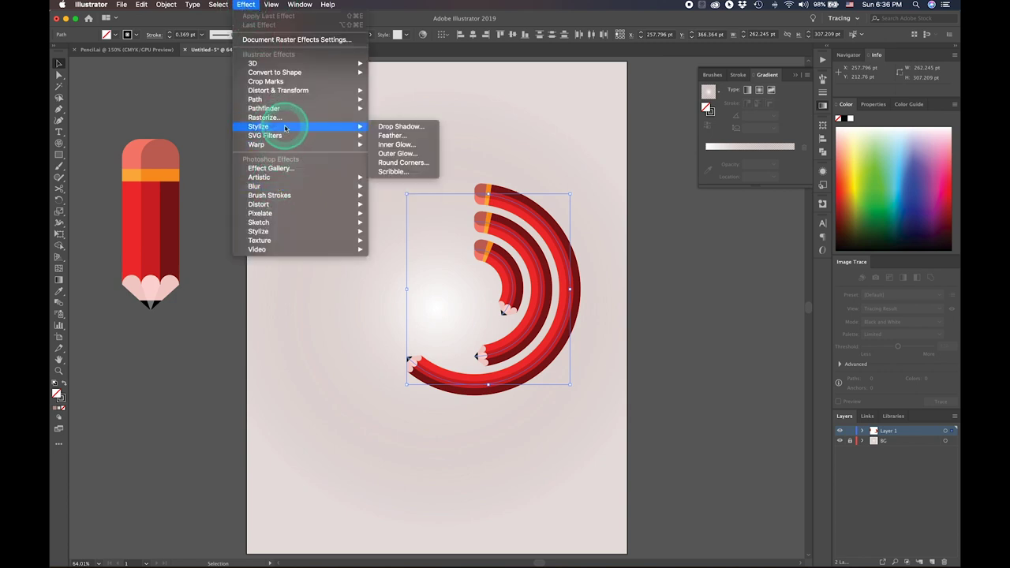
click(396, 126)
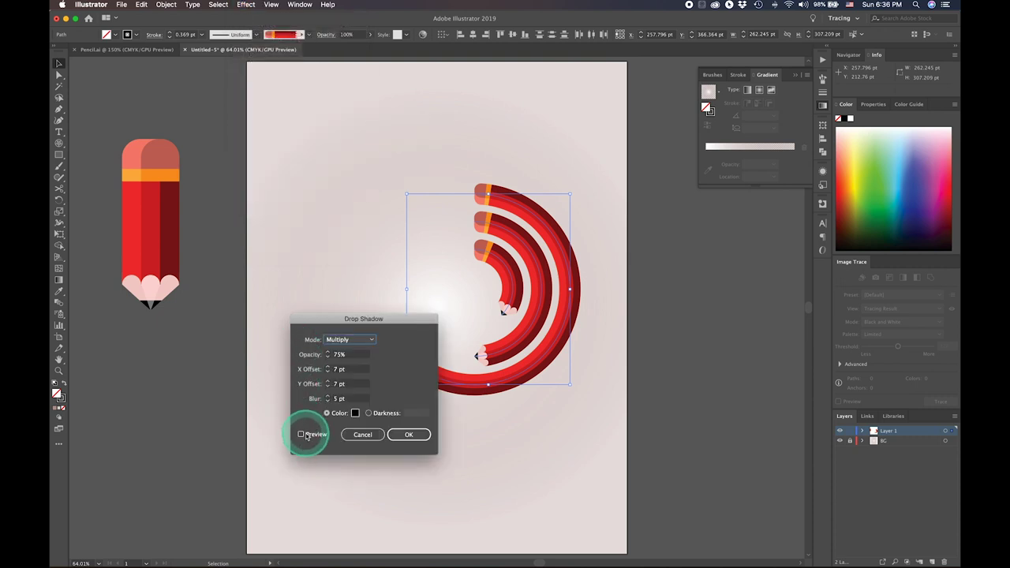
click(307, 436)
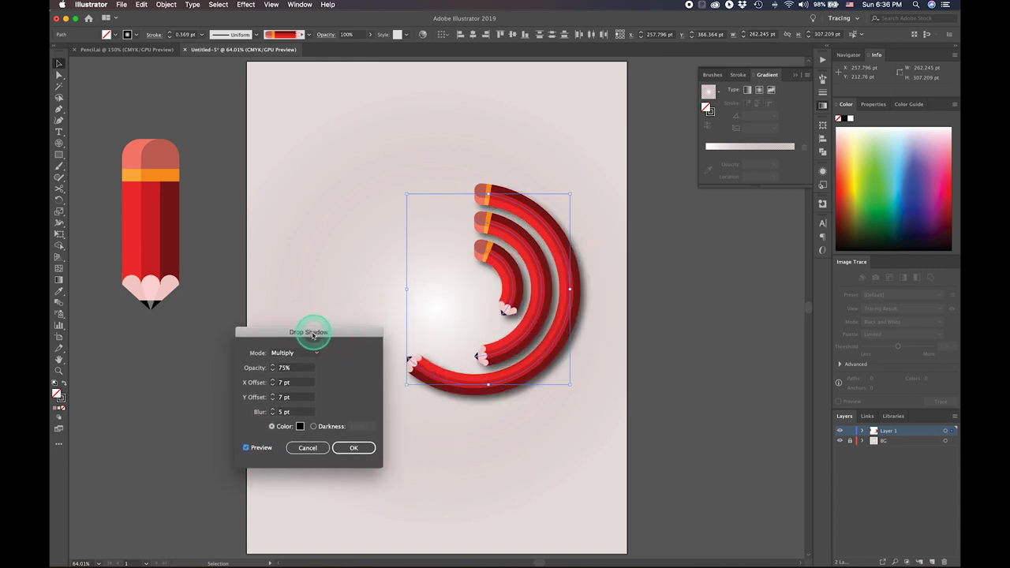
mouse_move(368, 321)
mouse_down()
mouse_move(307, 337)
mouse_move(269, 376)
mouse_up()
click(293, 369)
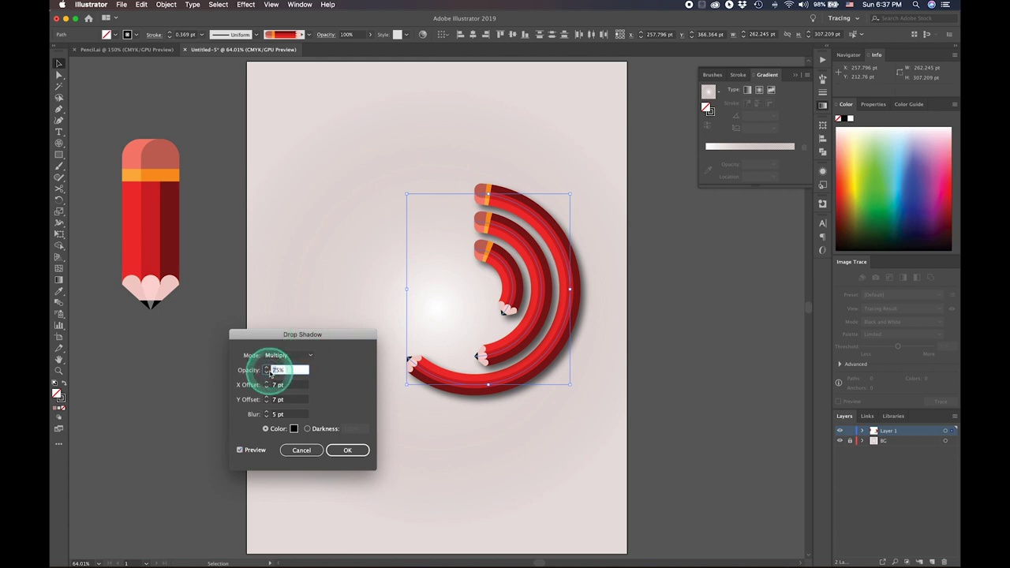
click(276, 385)
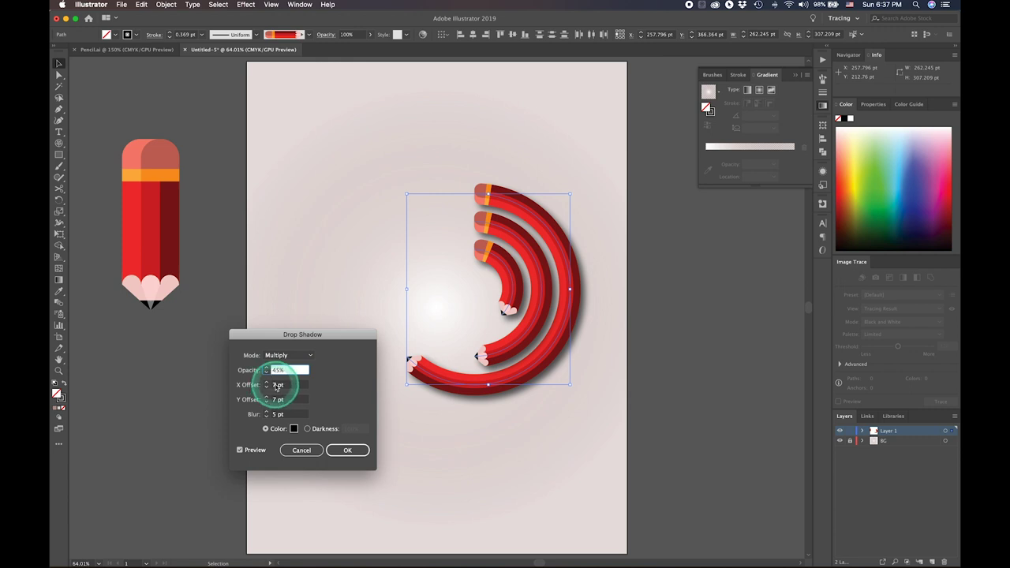
drag(276, 386, 270, 387)
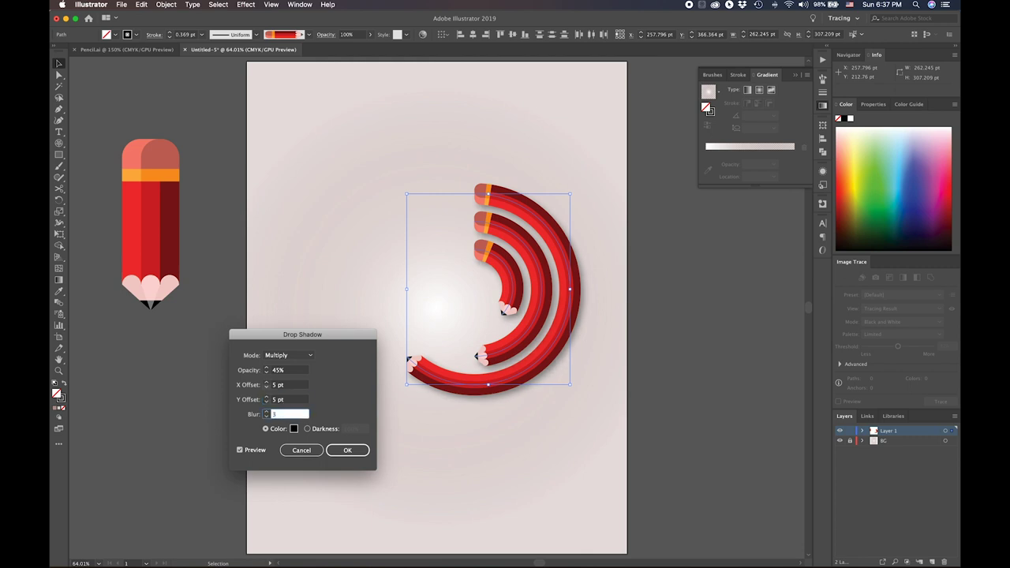
click(284, 399)
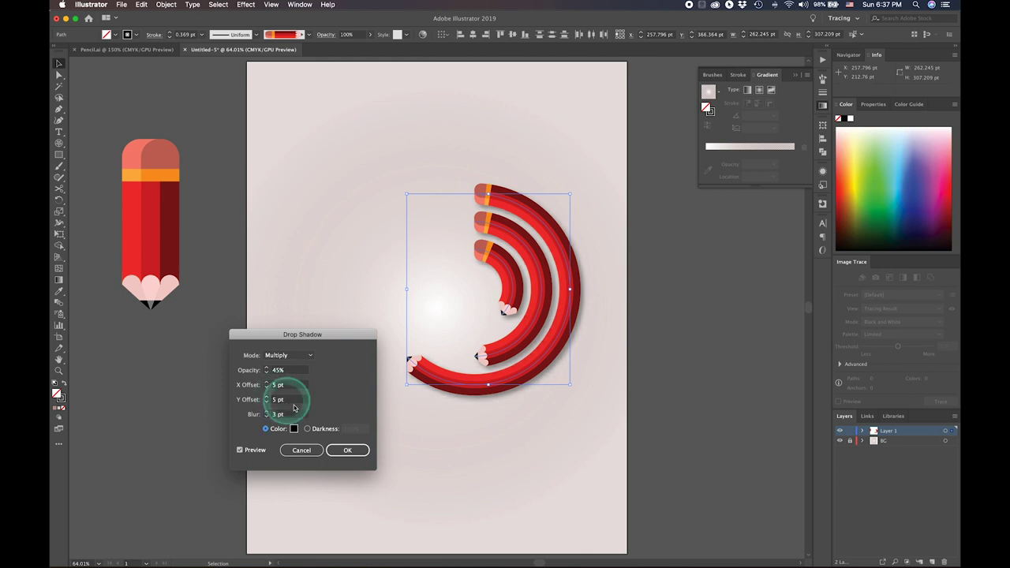
click(350, 452)
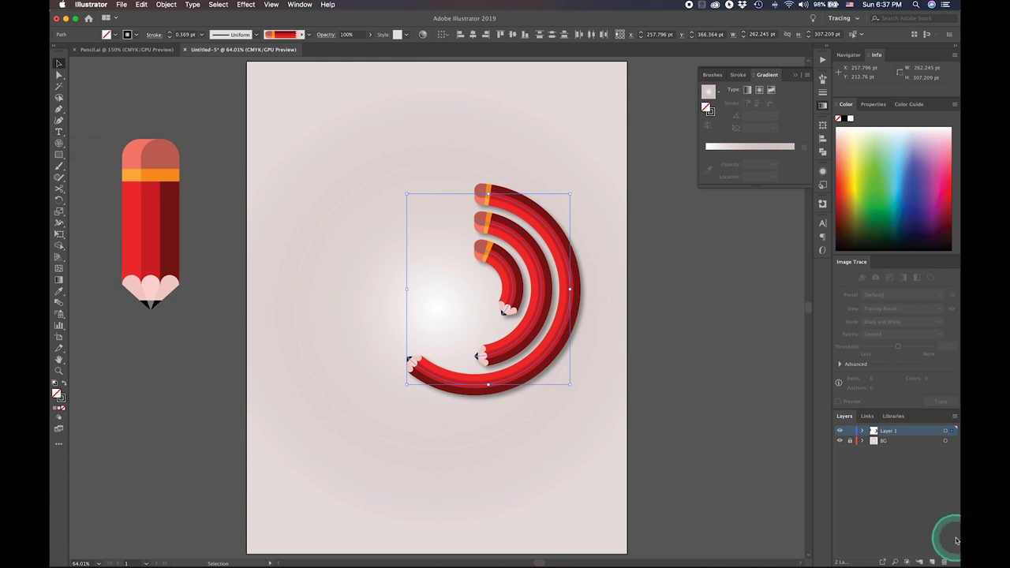
- Lock Layer 1, rename it Pencils, and add a new layer named Text
click(850, 430)
click(932, 561)
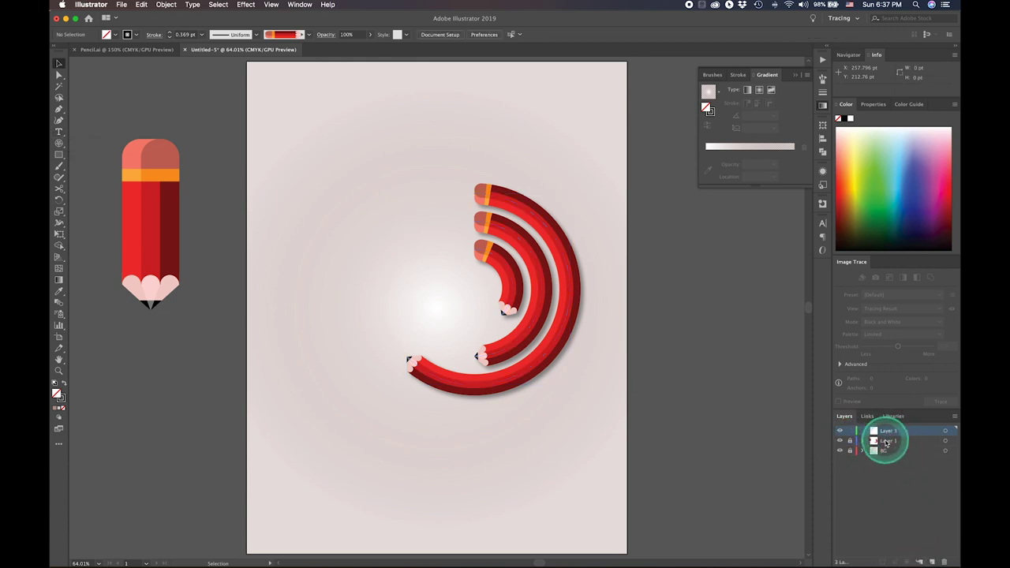
double_click(887, 440)
text(Pencils)
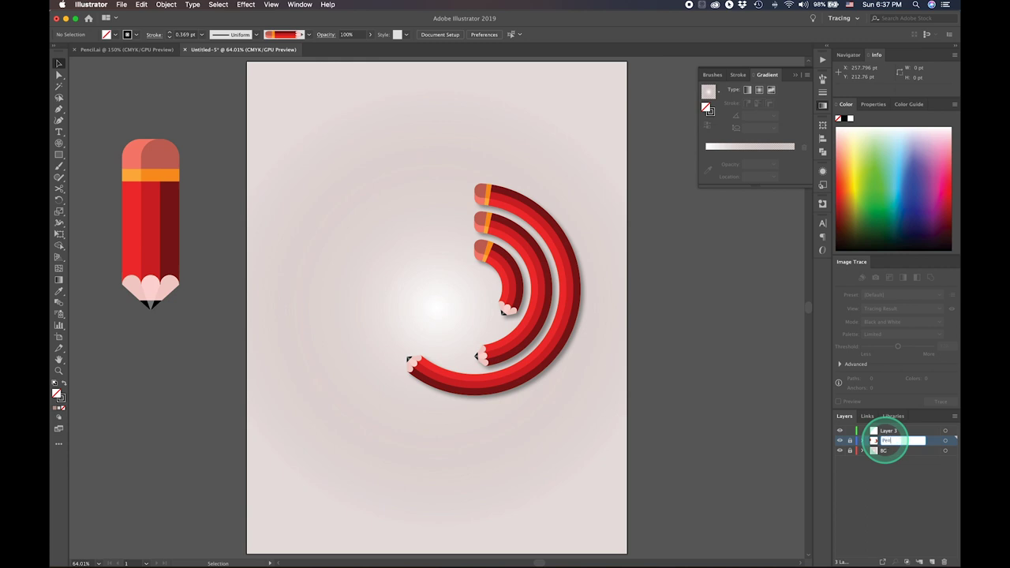
double_click(889, 431)
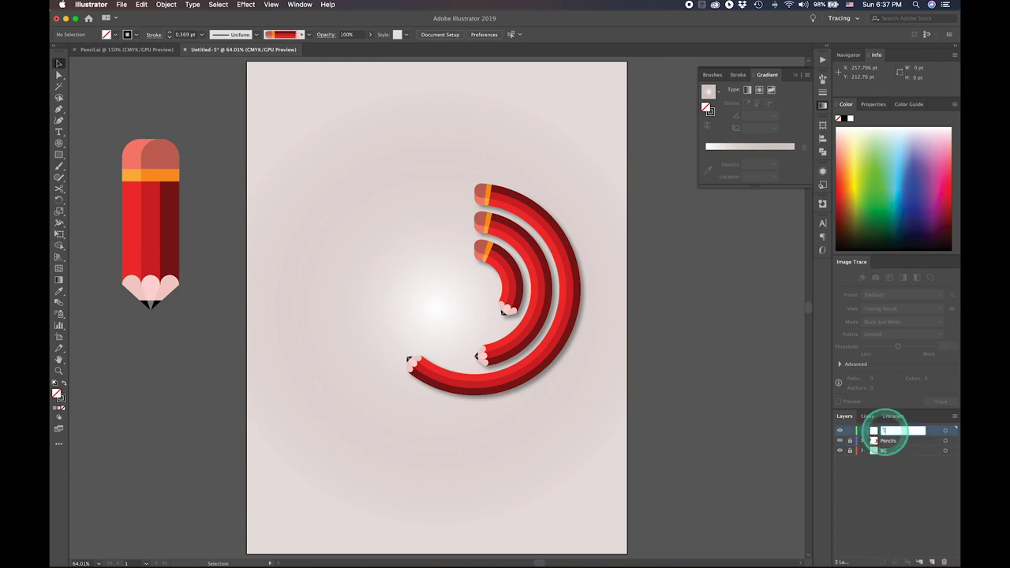
text(Text)
click(463, 355)
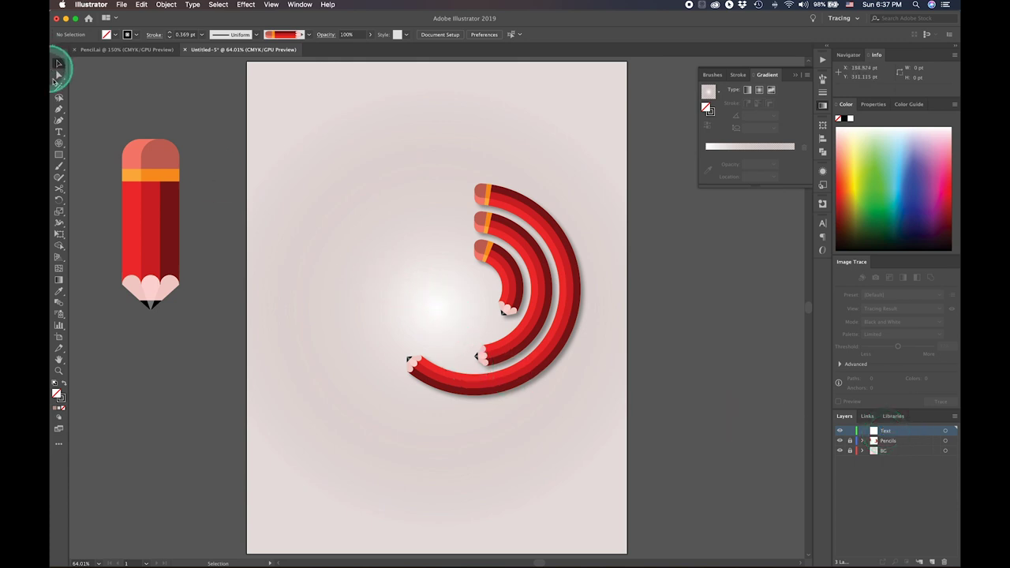
- Create a text frame reading 'SPACE FOR HEADLINE' set in Helvetica
click(59, 131)
drag(372, 269, 483, 300)
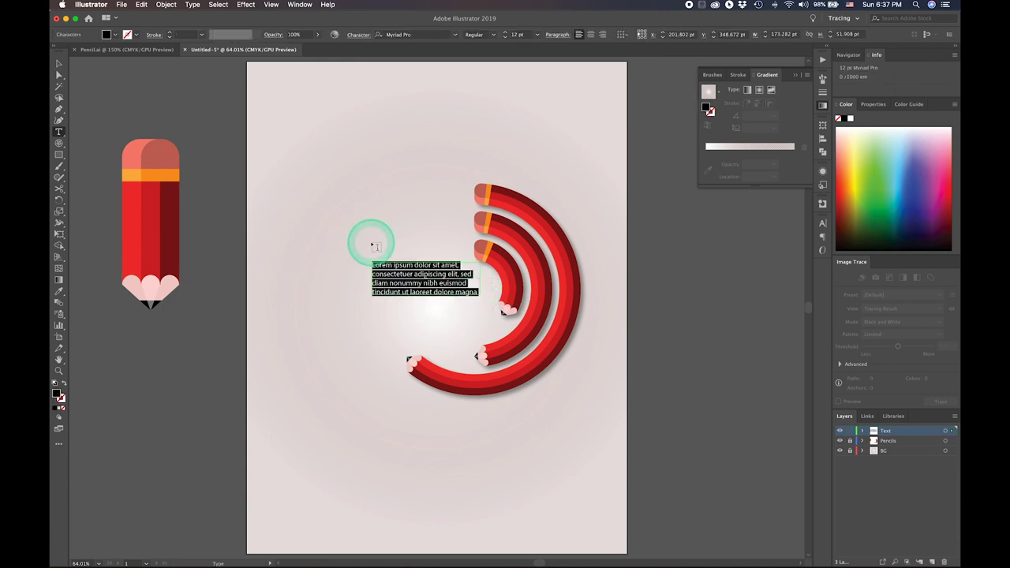
text(SPACE FOR HEADLINE)
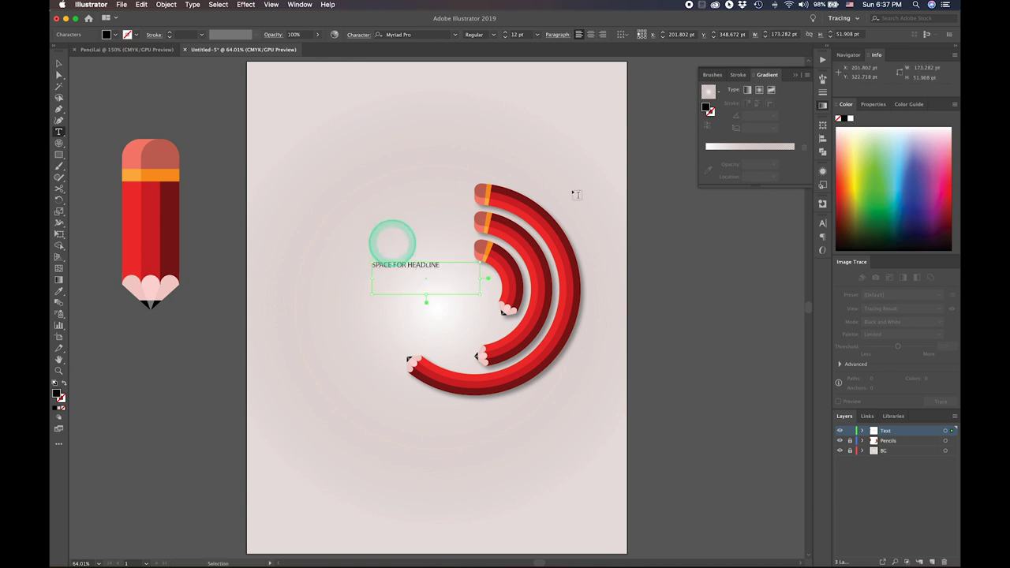
key(super+a)
click(456, 38)
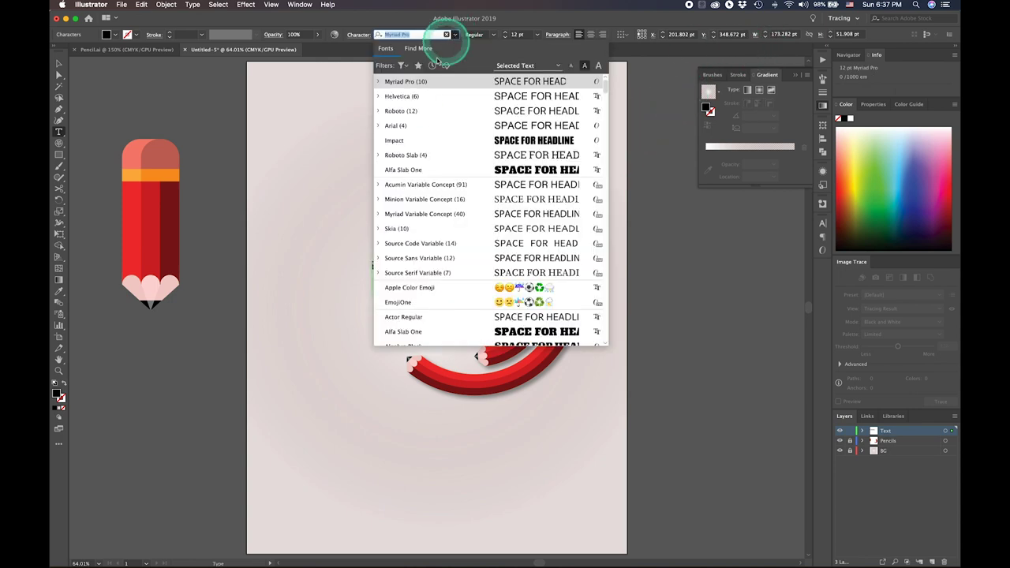
click(409, 97)
click(408, 97)
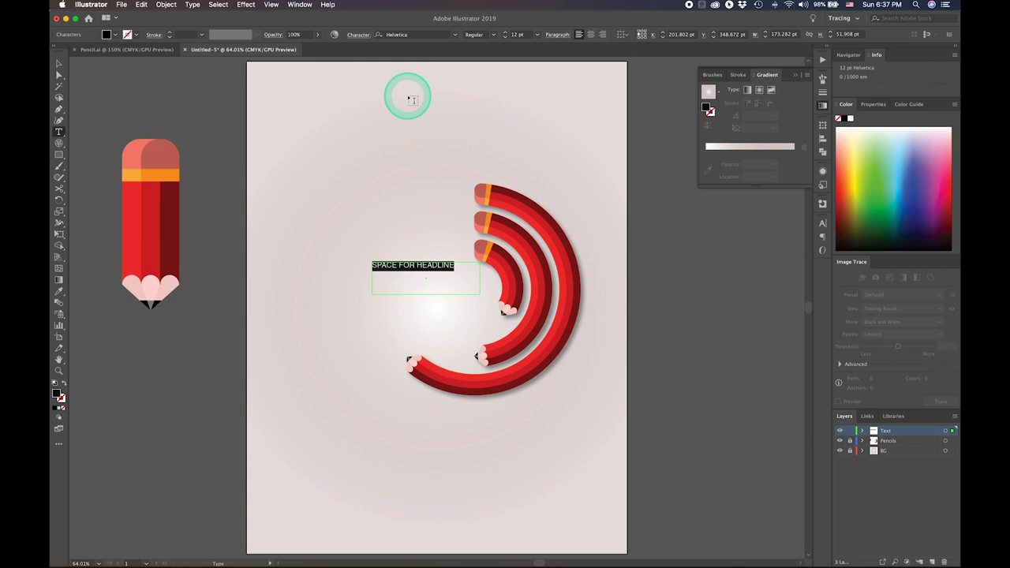
click(493, 37)
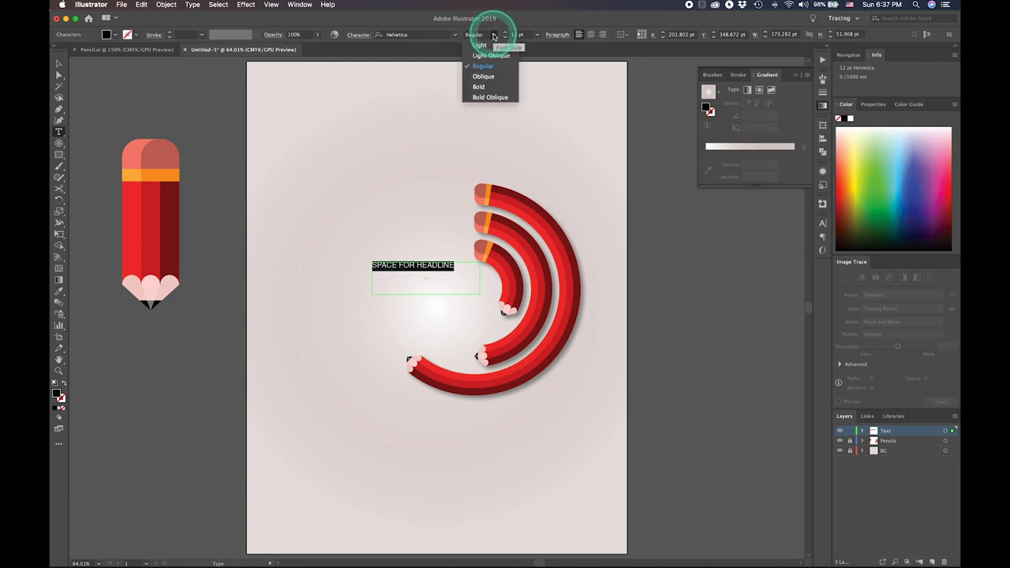
- Keep Regular style, squeeze the headline to 90% horizontal scale and right-align it
click(493, 37)
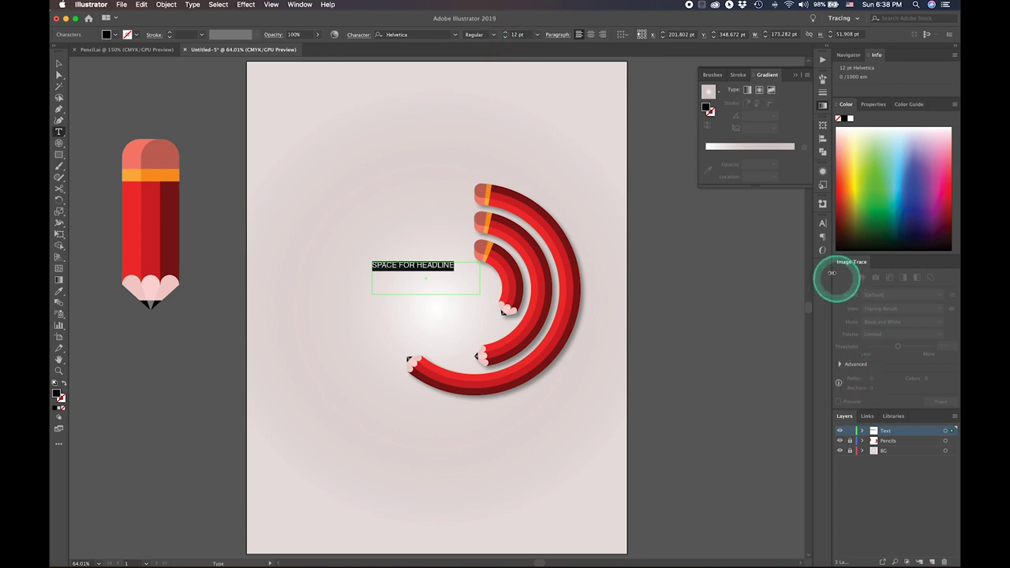
click(822, 227)
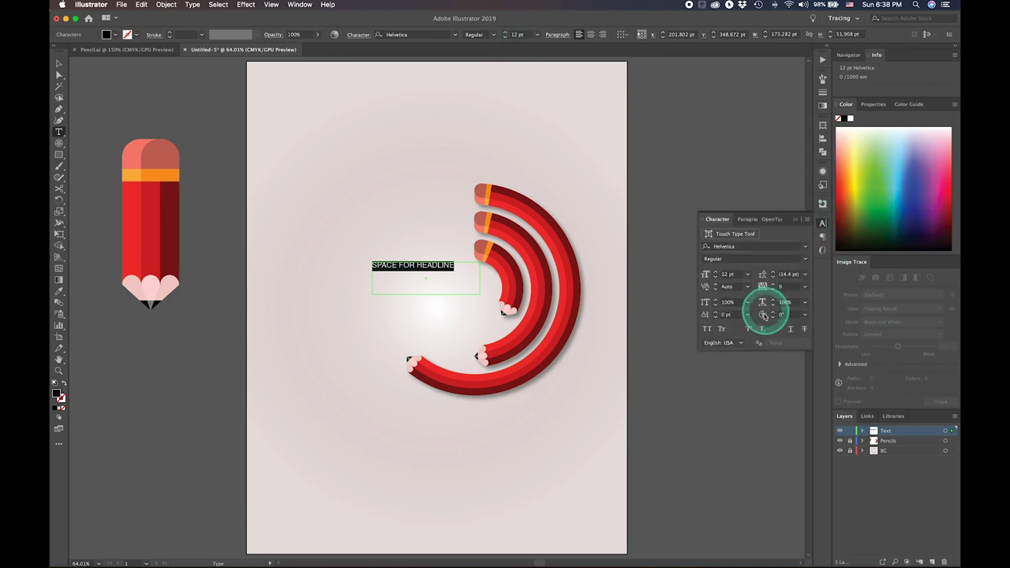
click(805, 304)
click(812, 340)
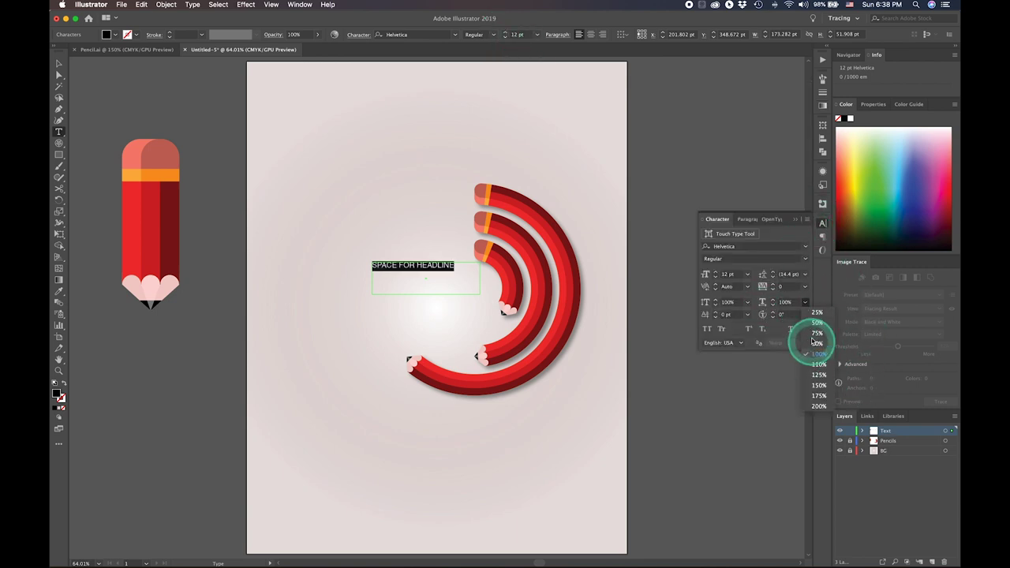
click(813, 344)
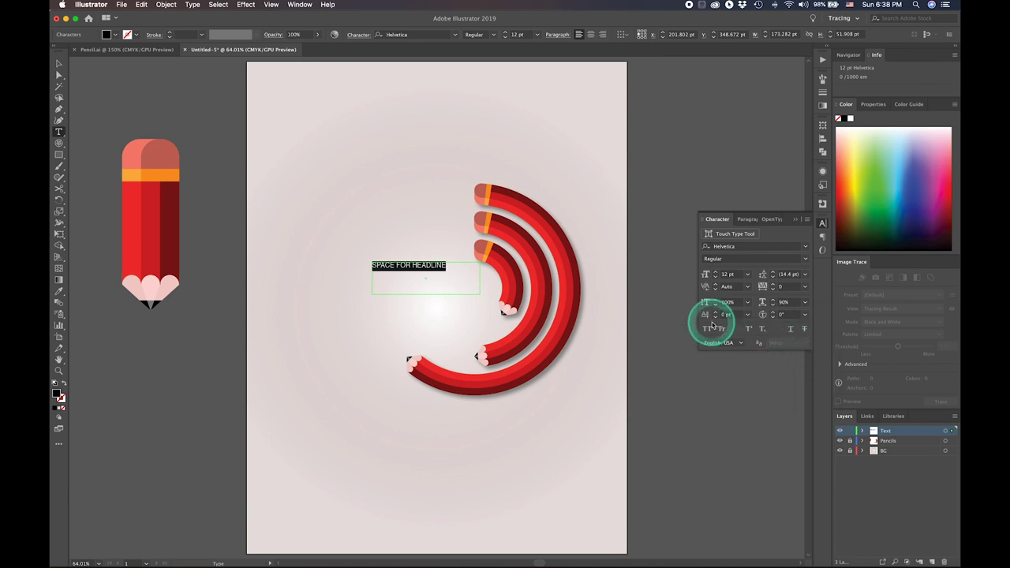
click(742, 219)
click(738, 237)
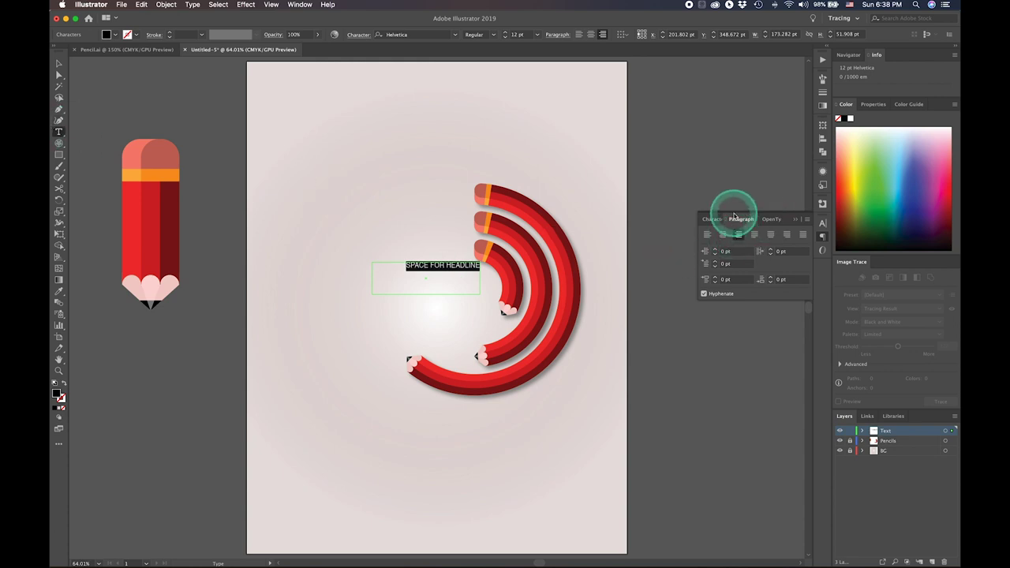
- Set the headline to 24 pt size with 24 pt leading
click(711, 219)
click(747, 273)
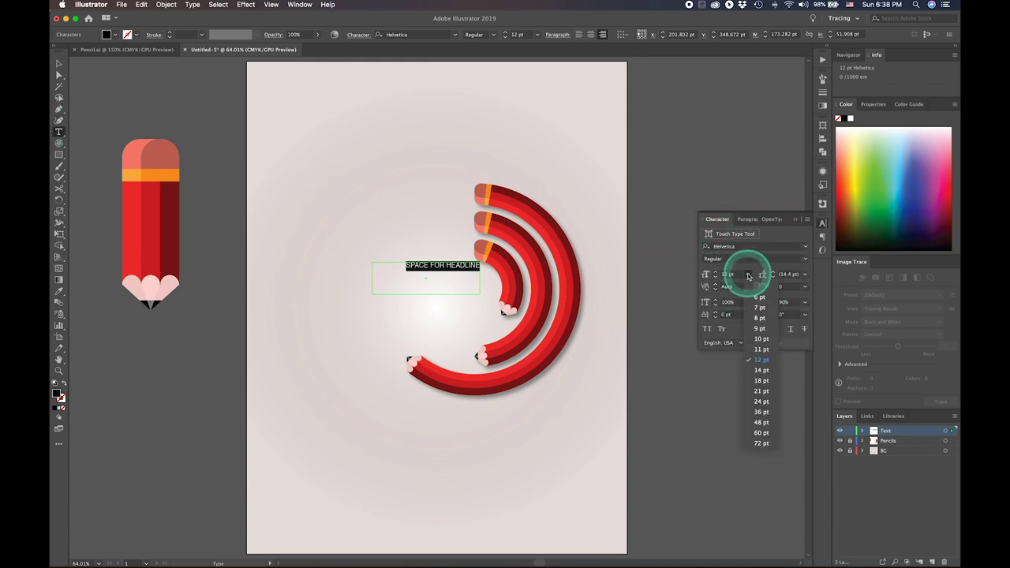
click(757, 387)
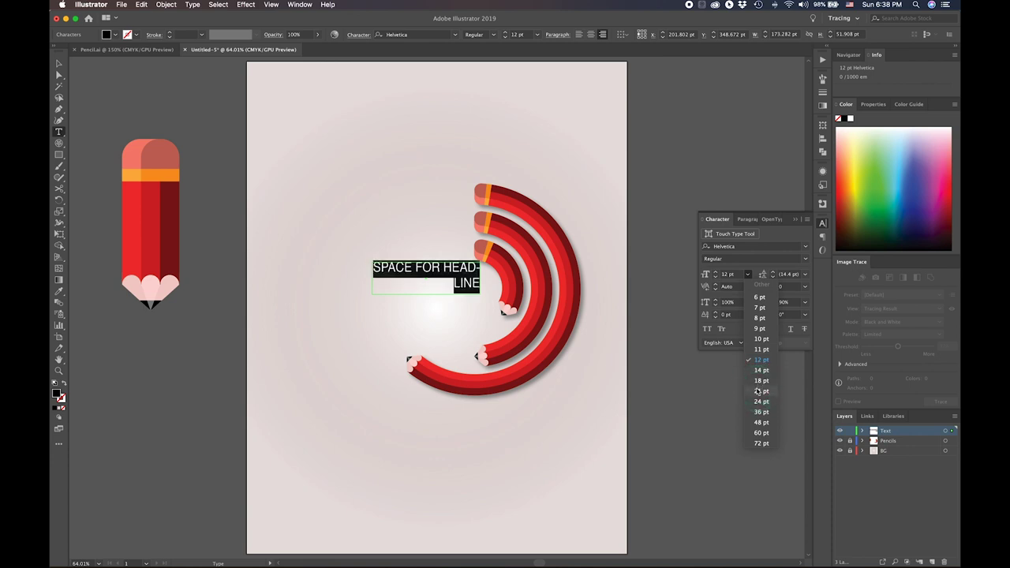
mouse_move(757, 390)
mouse_down()
mouse_move(760, 371)
mouse_move(759, 391)
mouse_up()
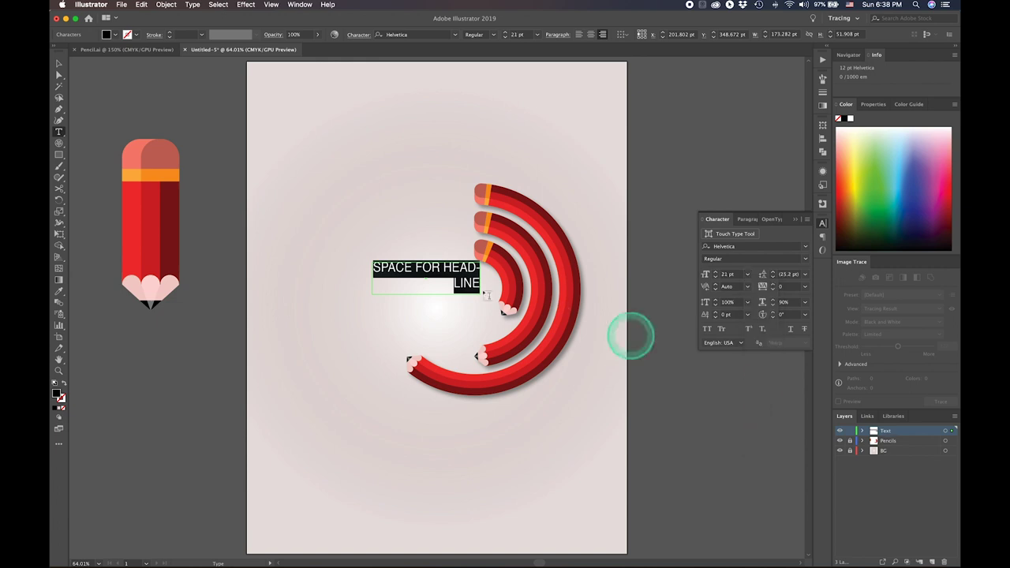
click(443, 269)
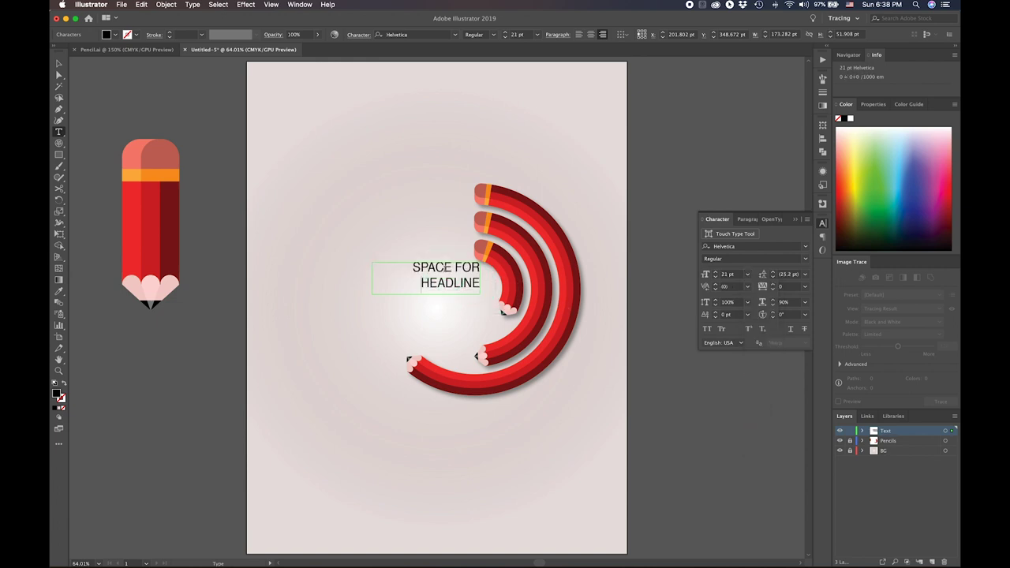
click(59, 63)
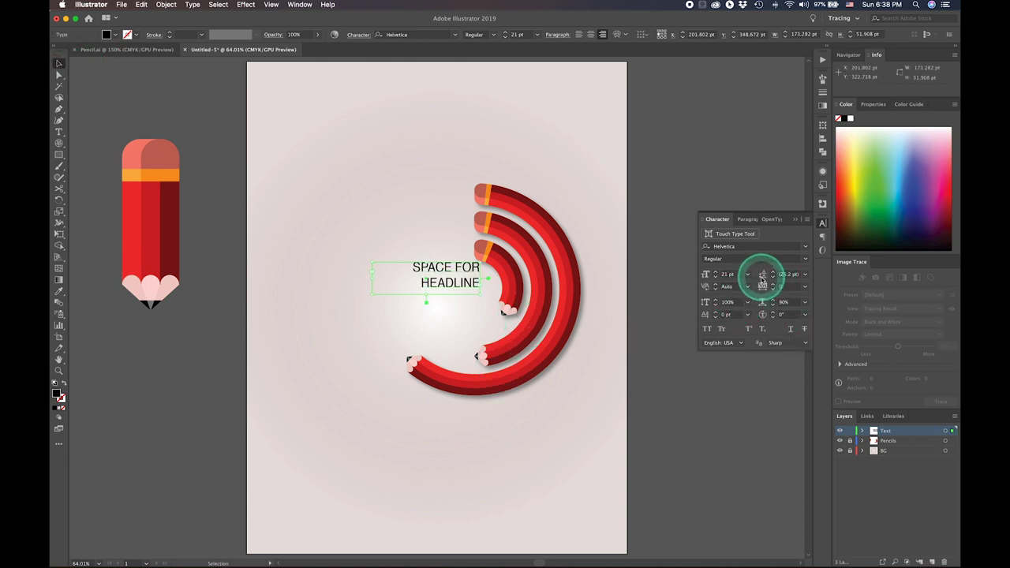
click(747, 274)
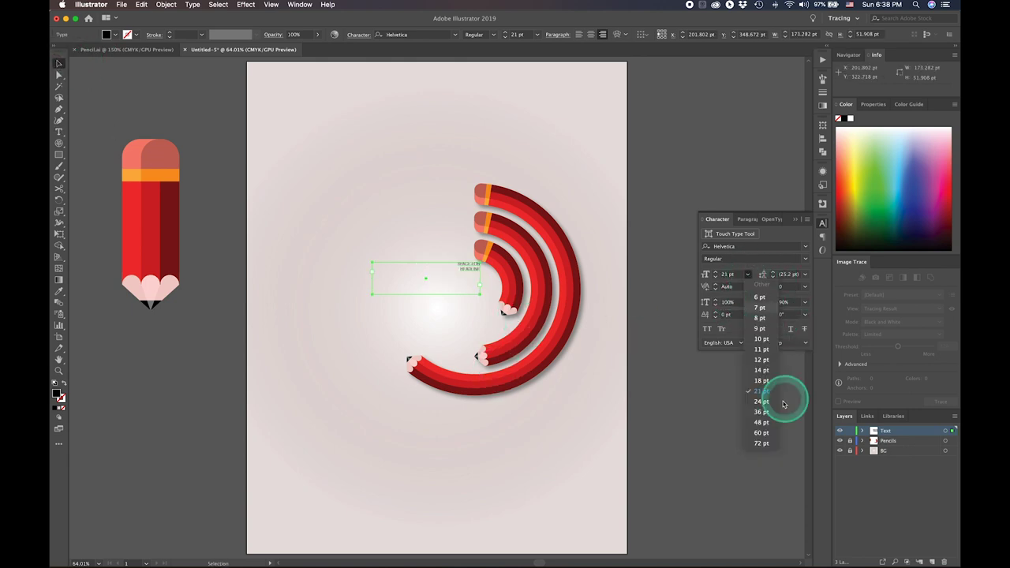
click(760, 401)
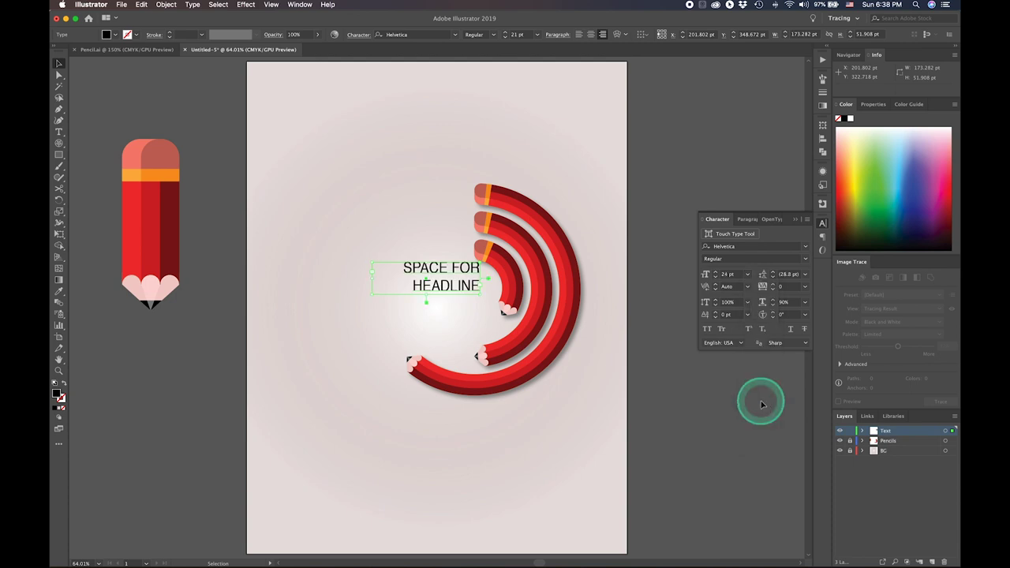
click(804, 274)
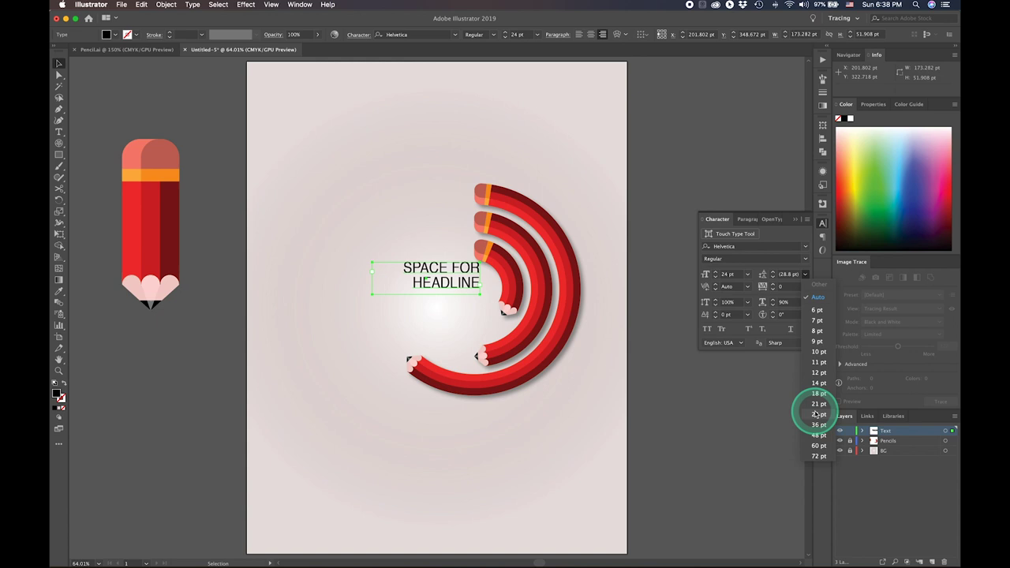
click(816, 414)
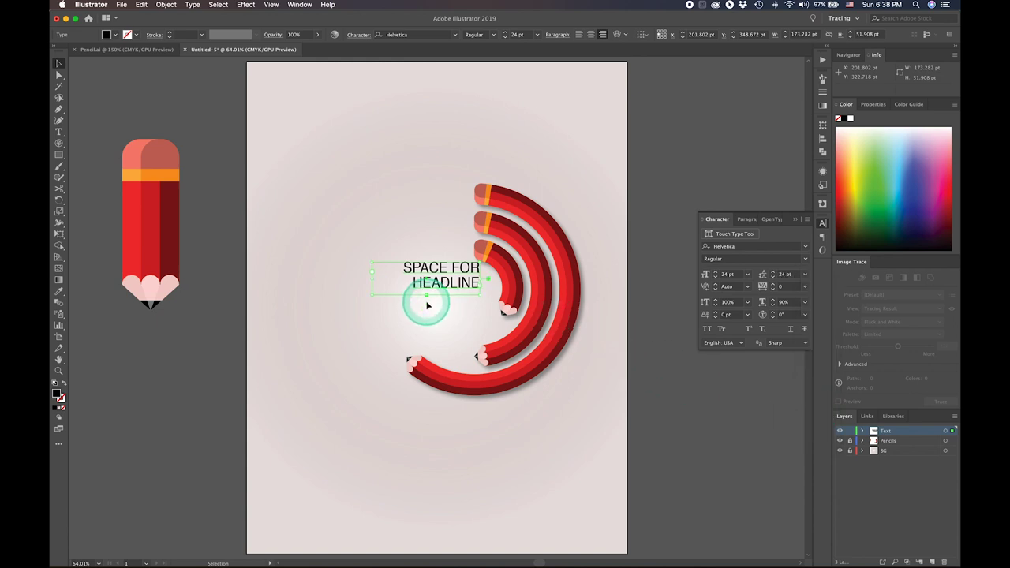
click(429, 306)
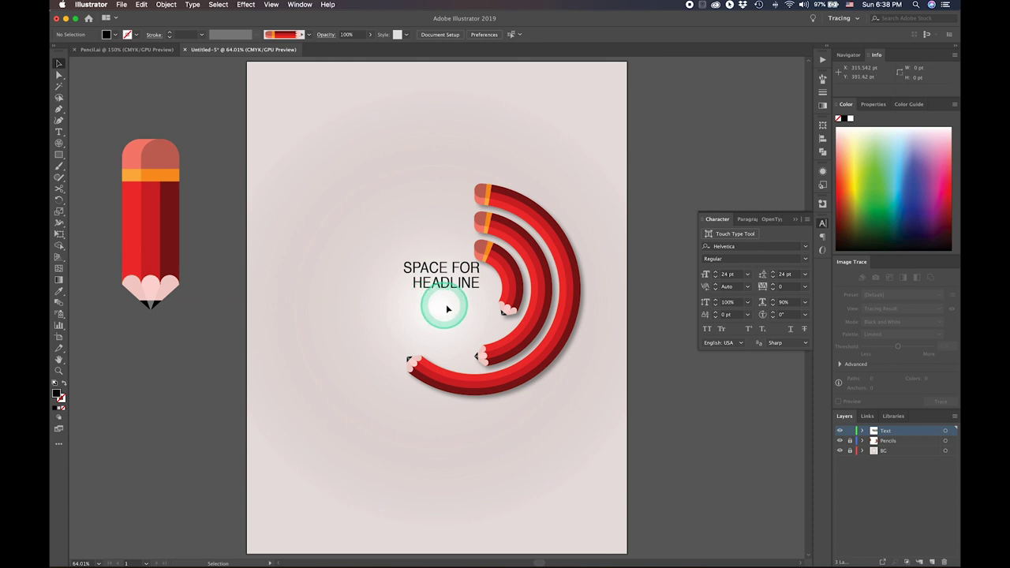
- Zoom to 100% and place a copy of the headline directly below it
key(ctrl+1)
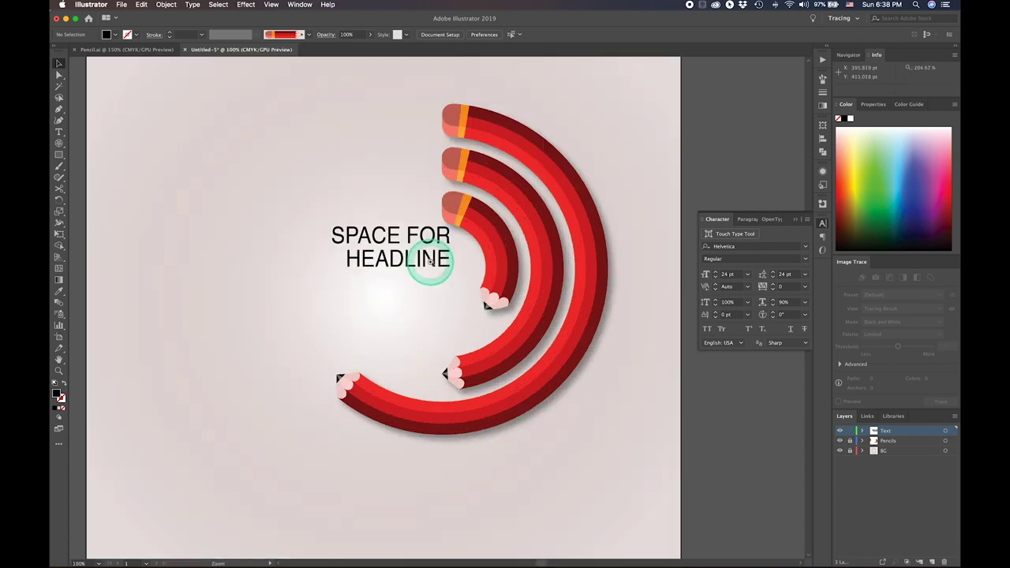
drag(419, 241, 430, 254)
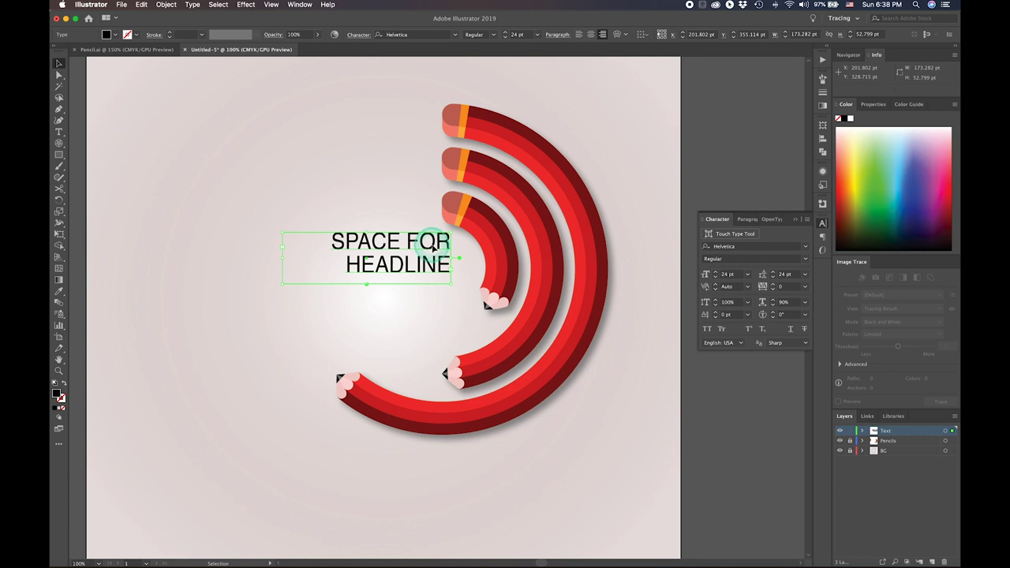
drag(433, 248, 426, 303)
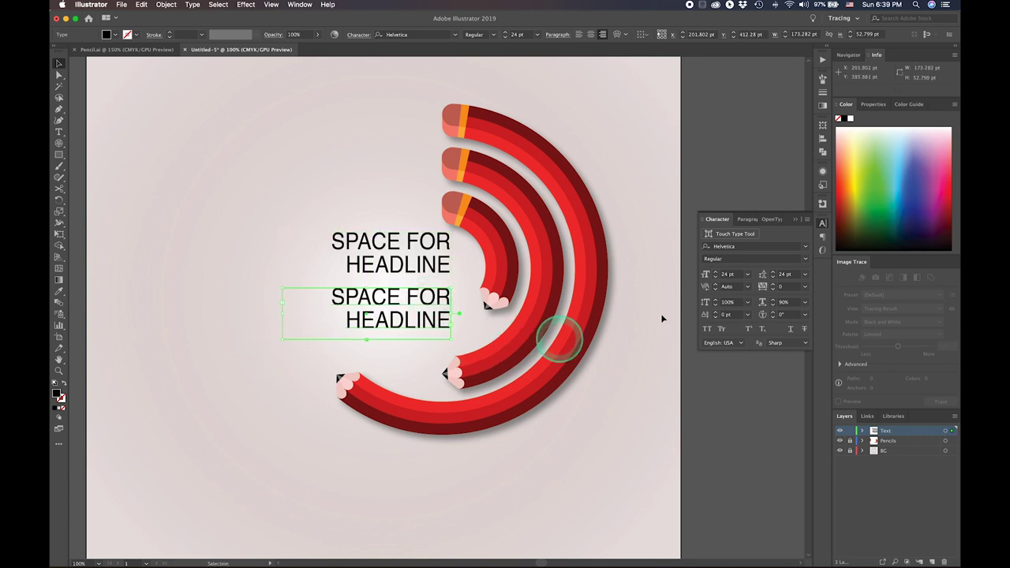
- Set the copied headline to 10 pt text with 10 pt leading
click(749, 278)
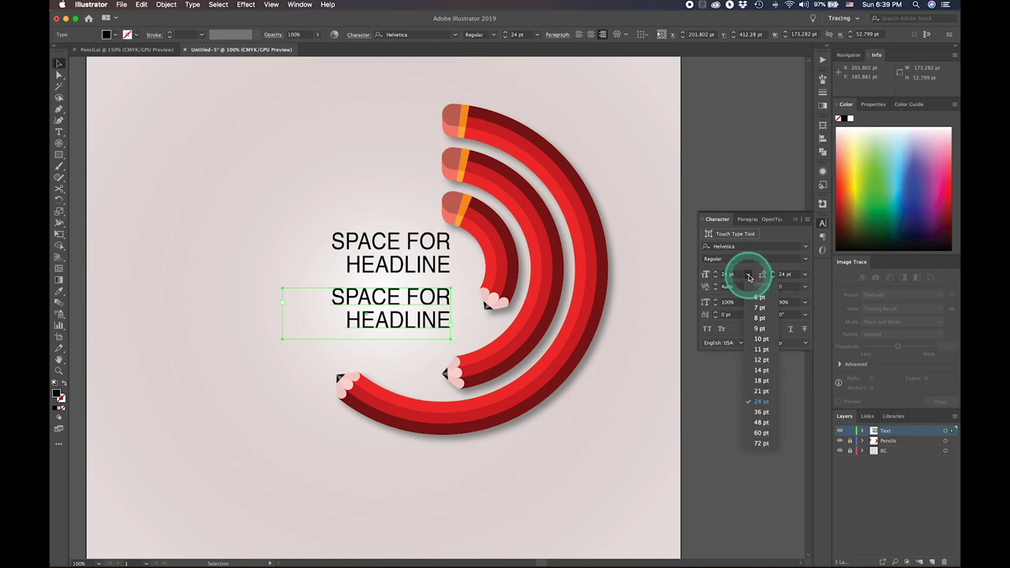
click(761, 338)
click(805, 274)
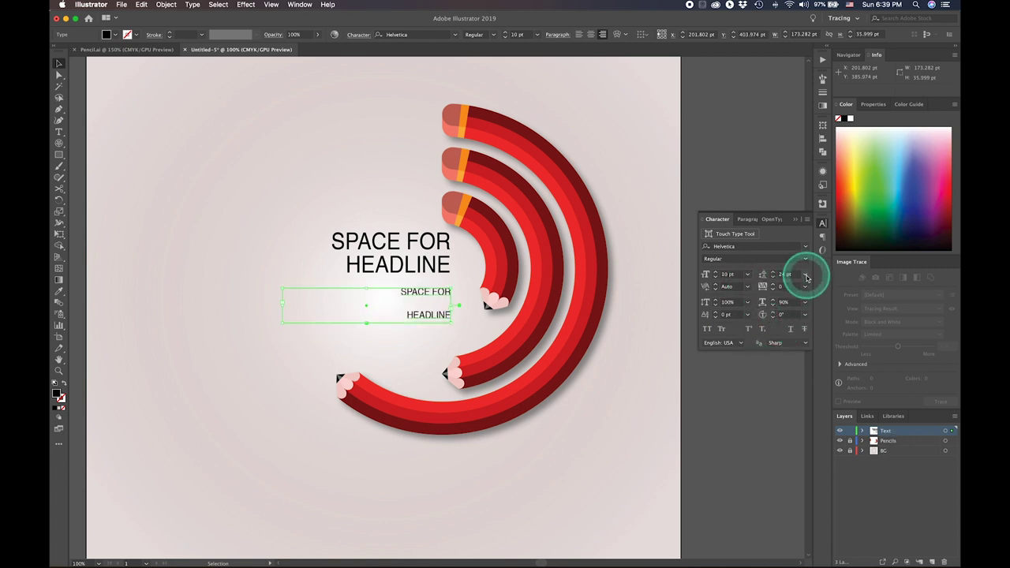
click(818, 351)
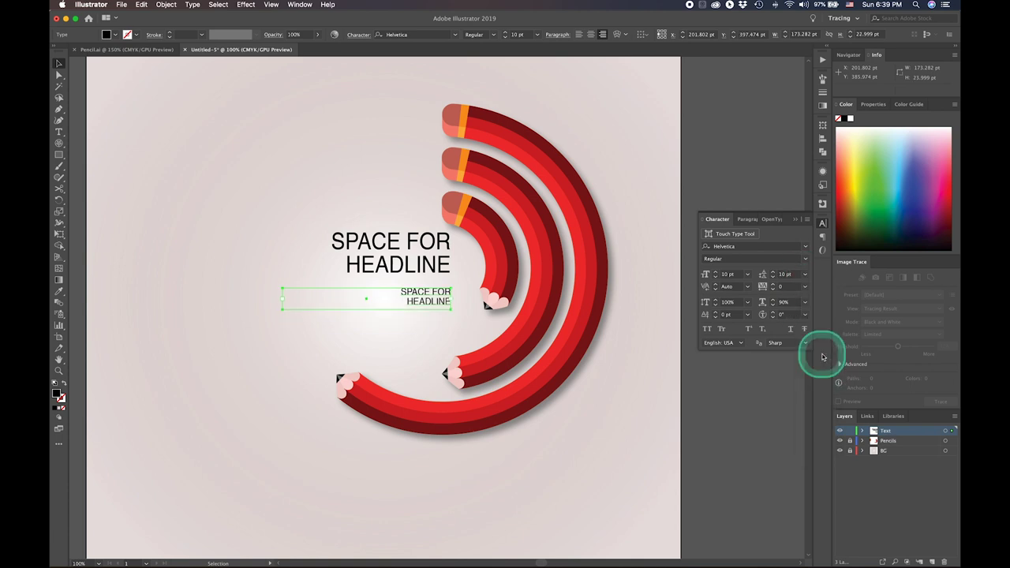
click(189, 5)
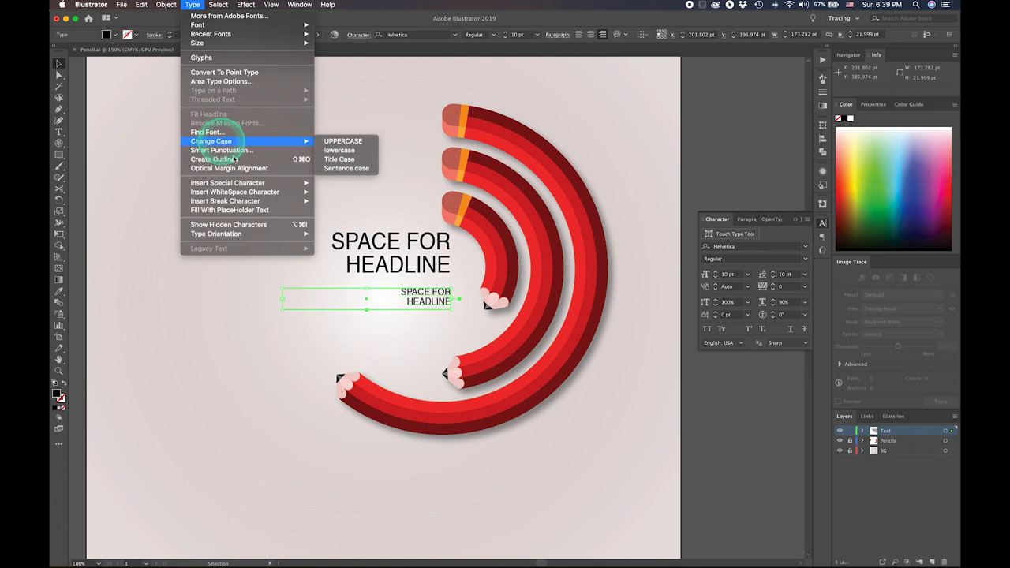
- Fill the small frame with placeholder text, delete leftover headline words, and reshape the frame
click(240, 212)
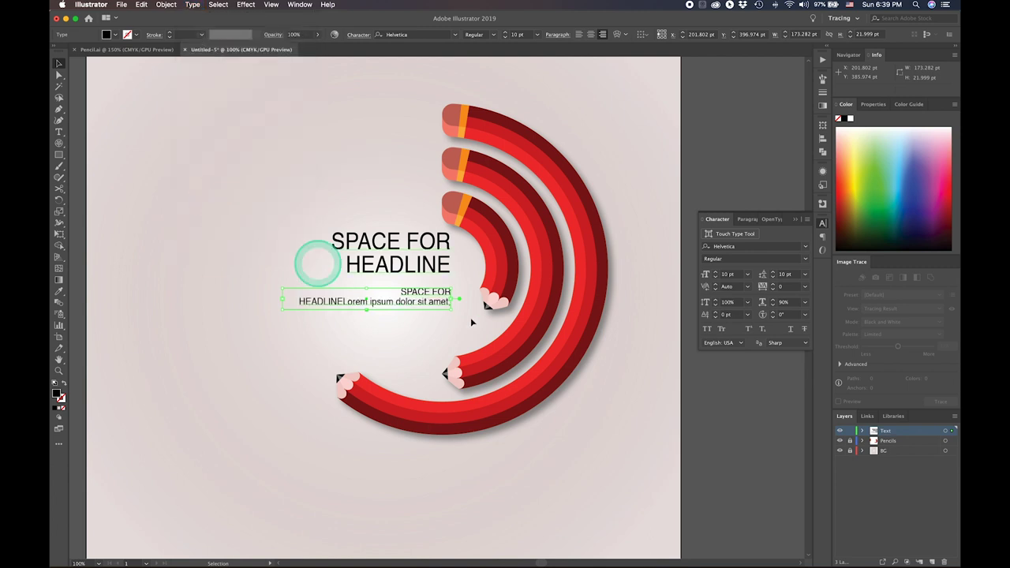
double_click(355, 300)
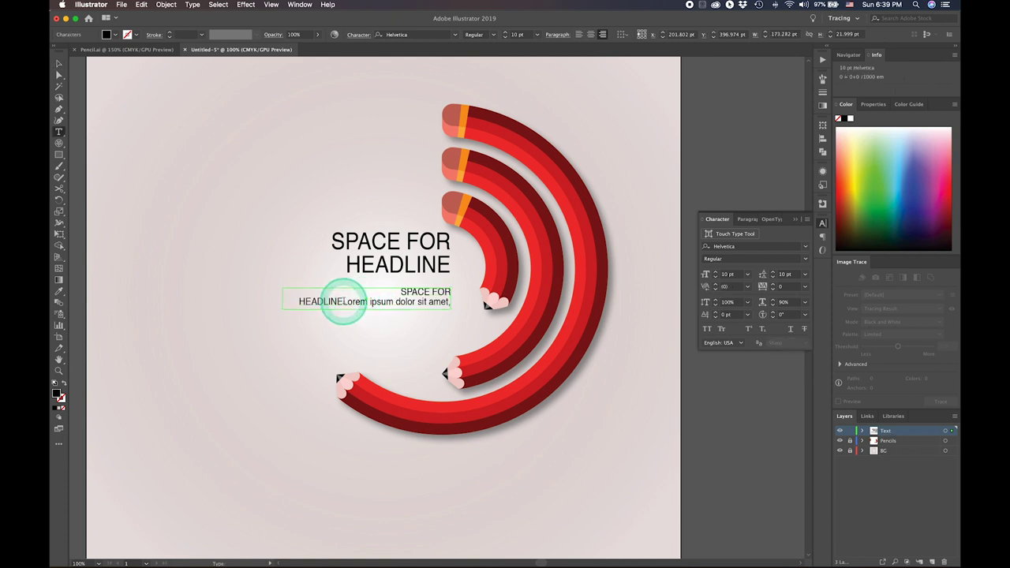
drag(342, 301, 403, 291)
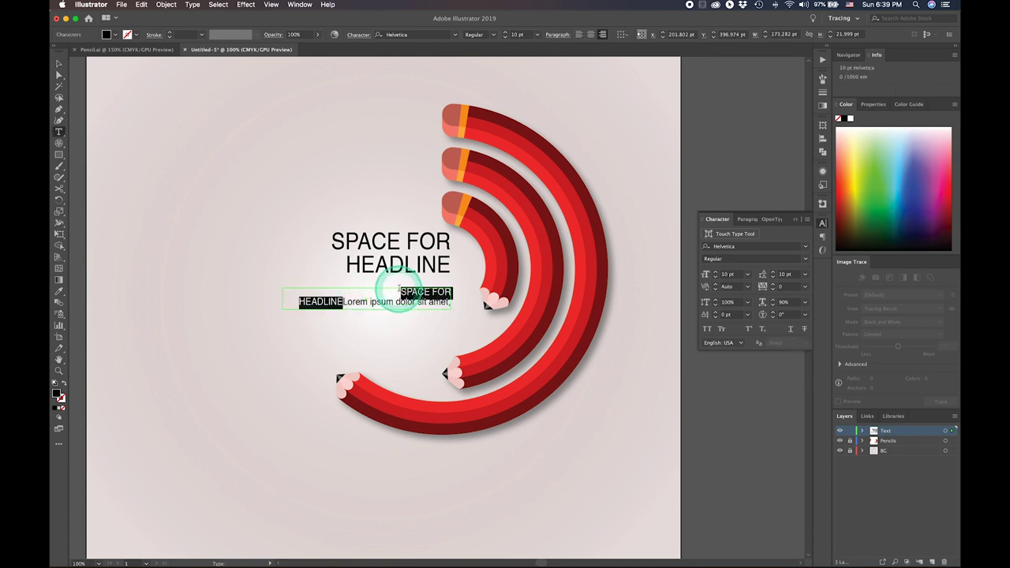
key(BackSpace)
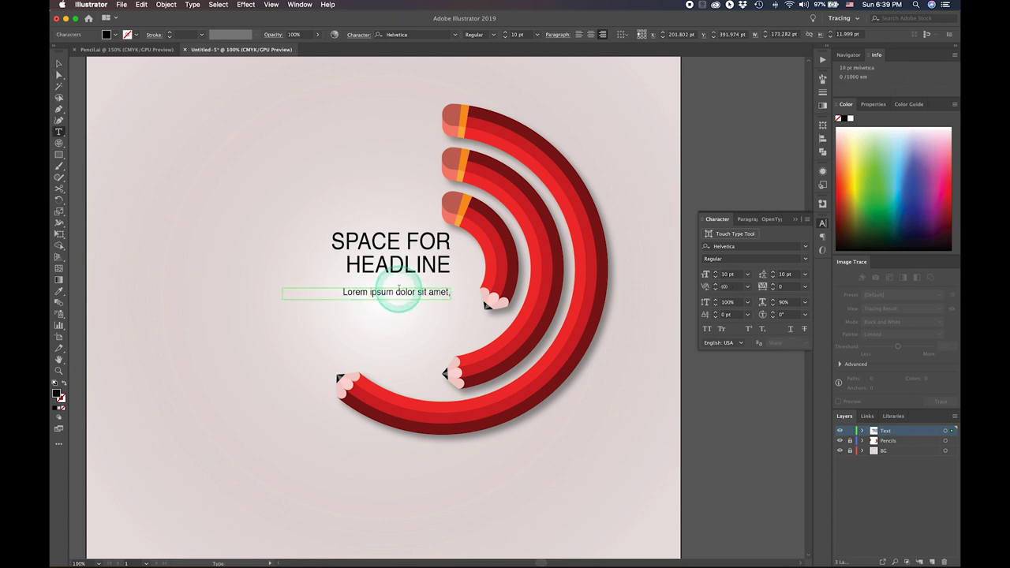
click(59, 63)
click(376, 307)
click(356, 293)
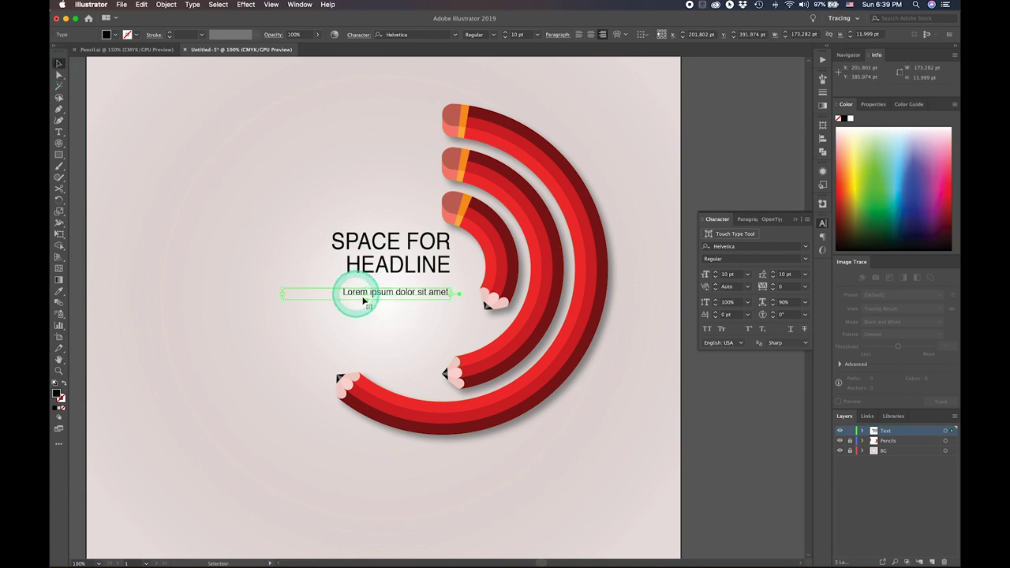
click(462, 296)
mouse_move(463, 298)
mouse_down()
mouse_move(368, 304)
mouse_move(366, 316)
mouse_move(316, 297)
mouse_move(271, 298)
mouse_move(329, 298)
mouse_up()
- Refill the reshaped frame with Lorem ipsum and move headline and body left together
click(197, 5)
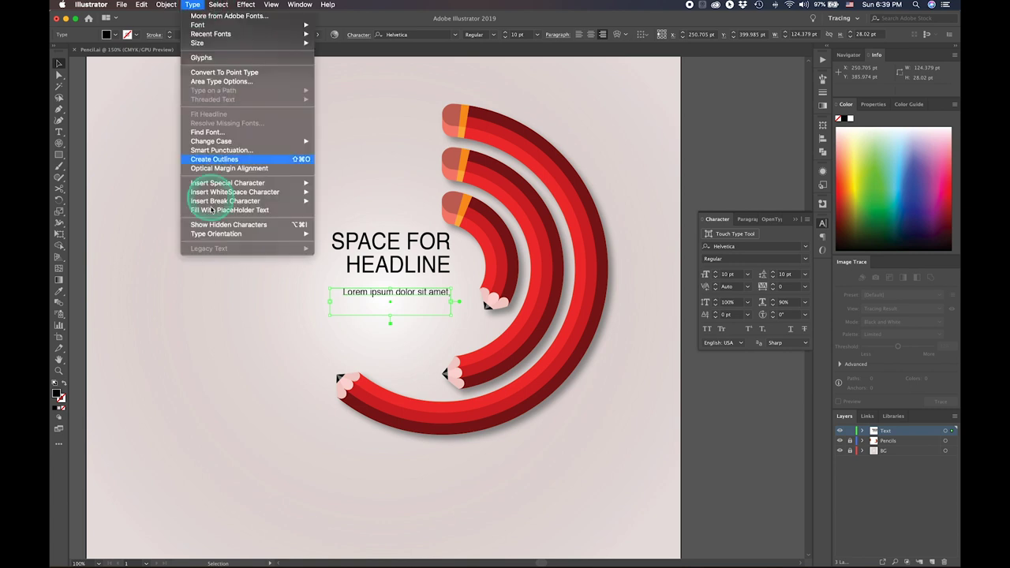
click(221, 210)
click(389, 364)
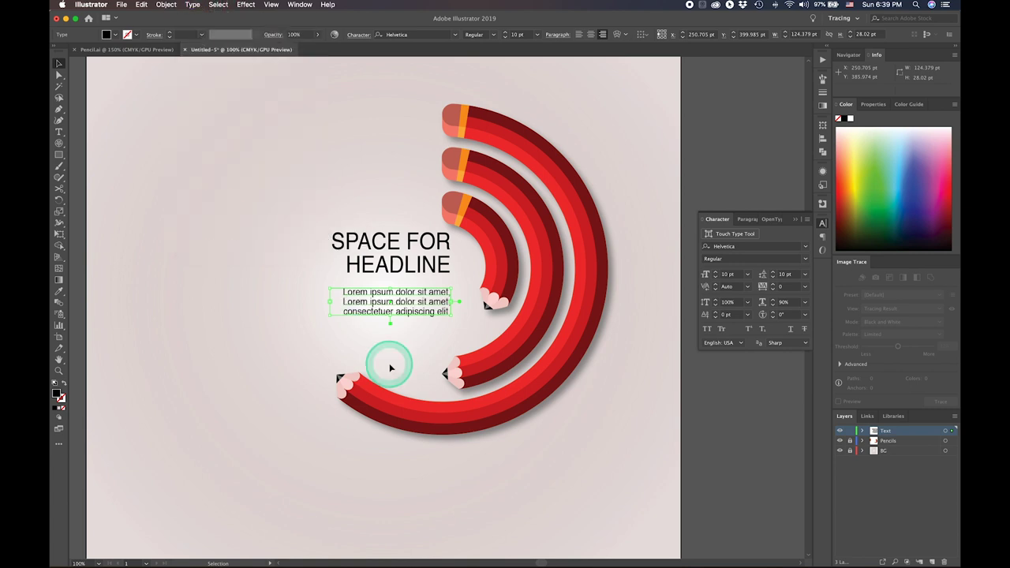
click(249, 302)
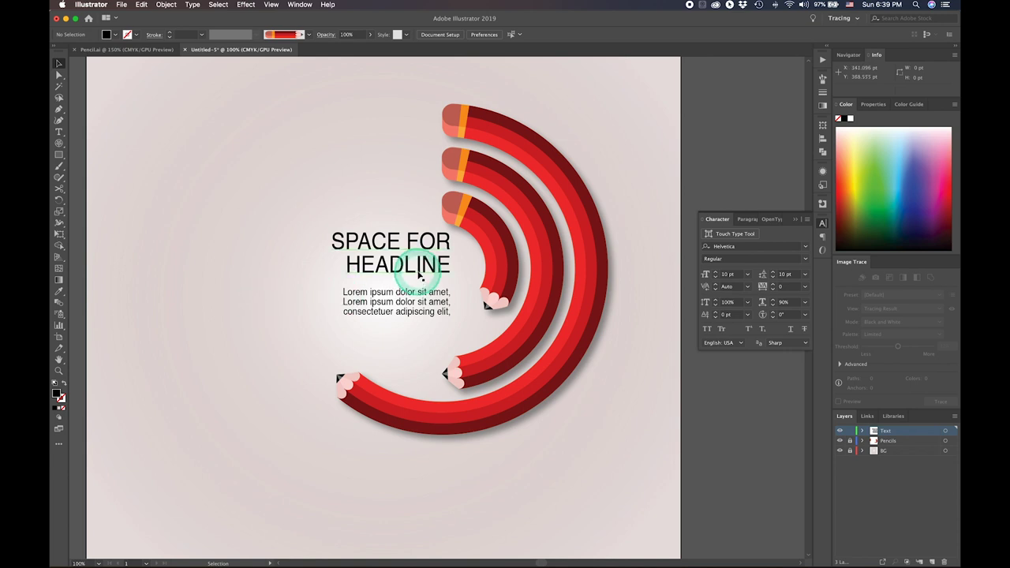
drag(422, 267, 422, 271)
shift+click(419, 312)
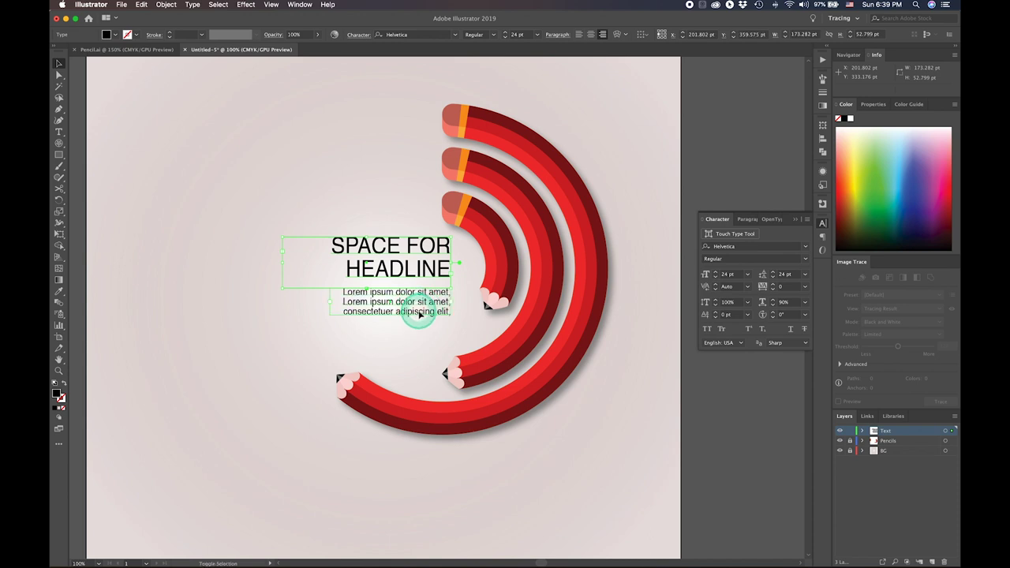
drag(419, 318, 369, 317)
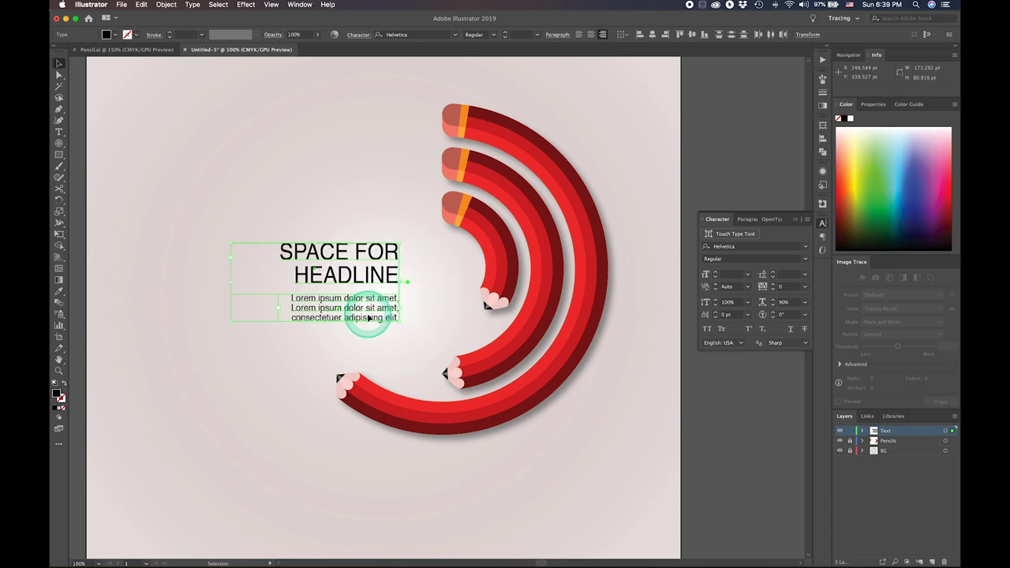
click(356, 210)
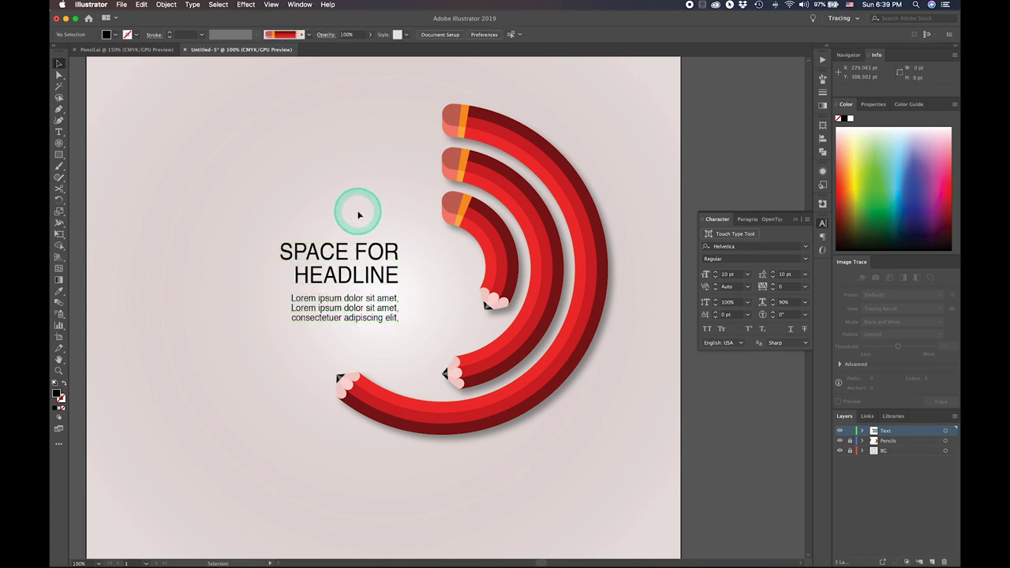
click(59, 131)
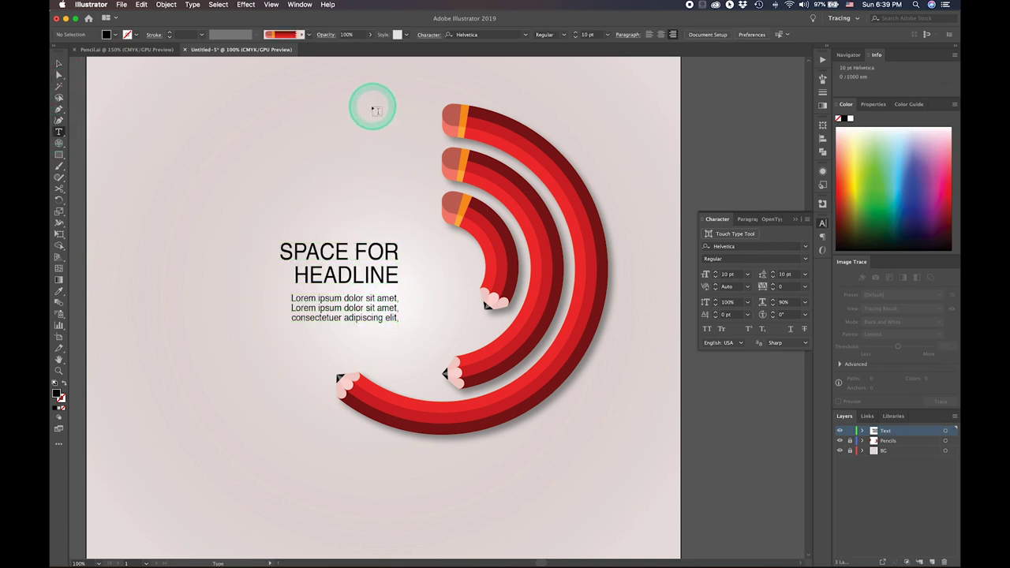
- Add an all-caps bold 'ITEM 1' label beside the top pencil's tip
drag(374, 106, 416, 116)
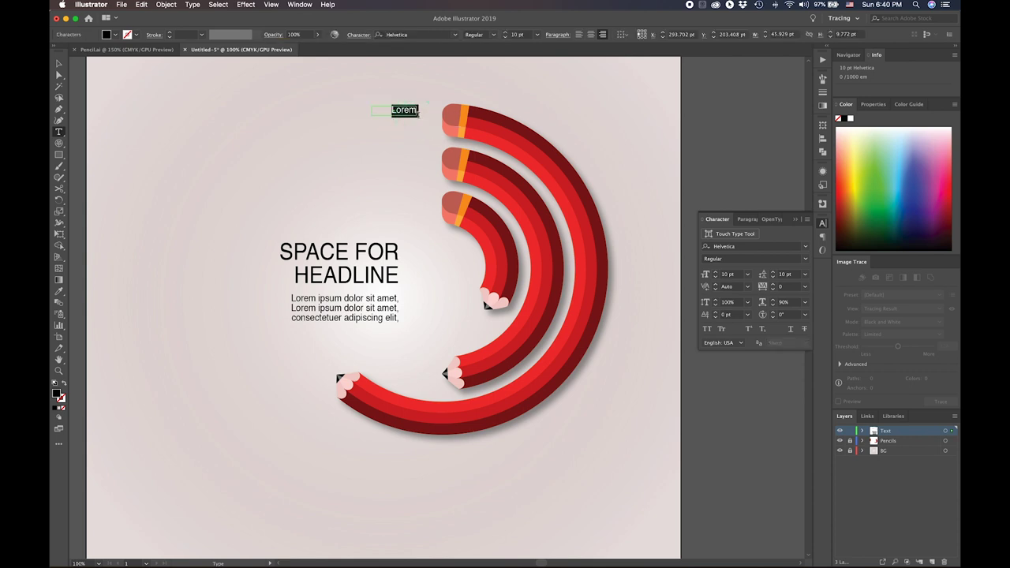
click(708, 328)
click(369, 137)
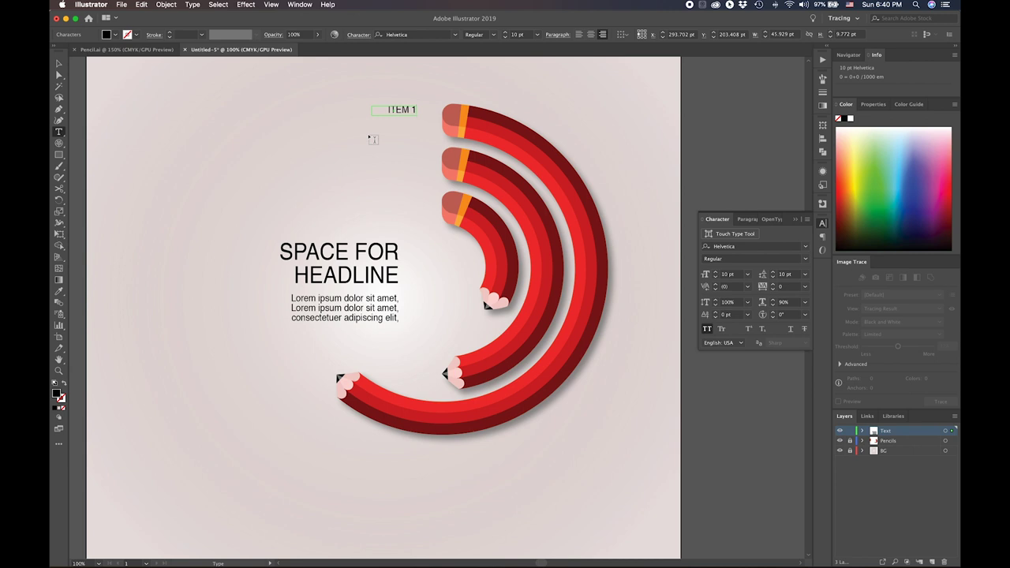
click(453, 56)
key(super+a)
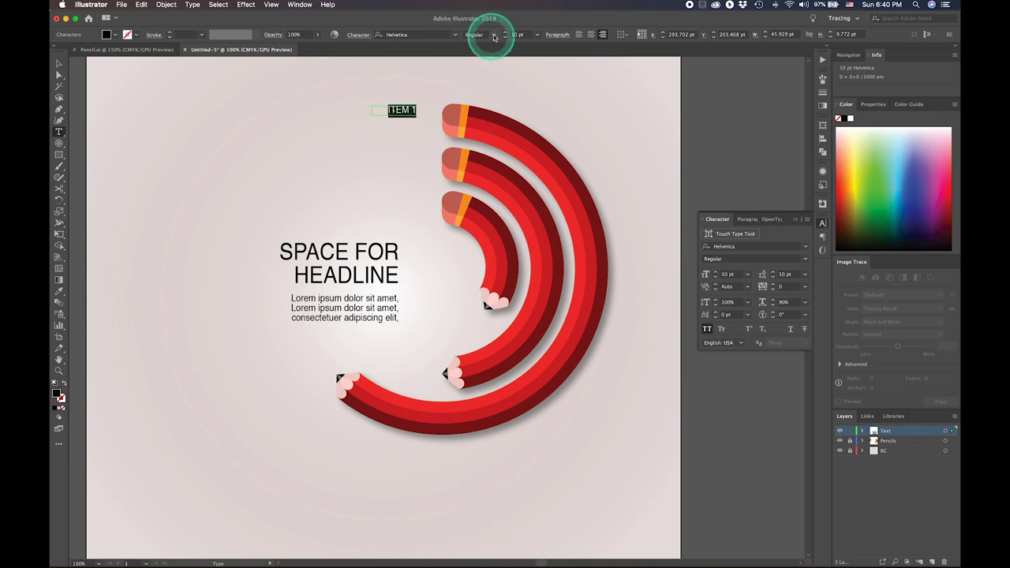
click(493, 38)
click(482, 81)
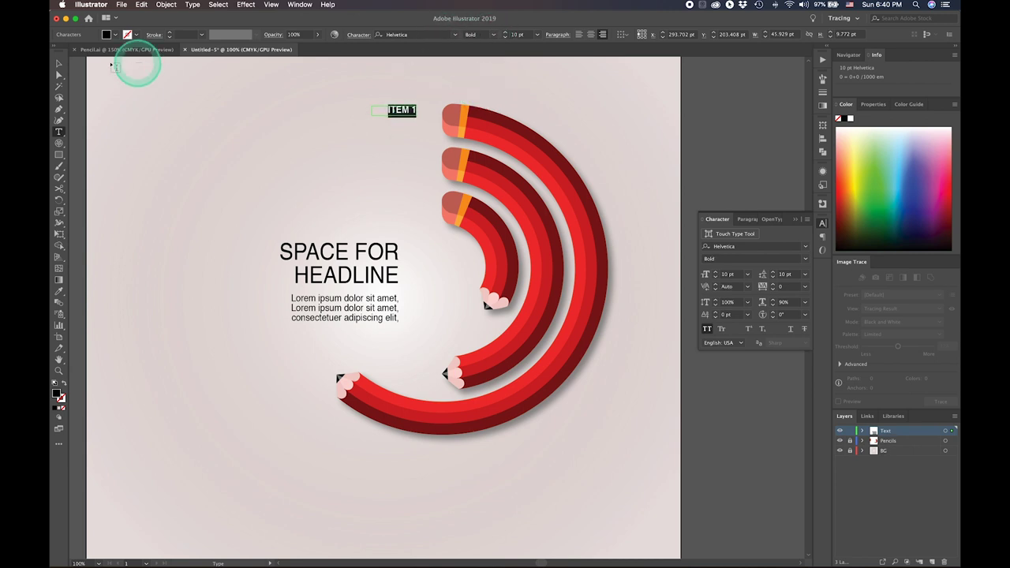
- Copy the ITEM 1 label straight down and select the copy's text
click(58, 64)
click(395, 110)
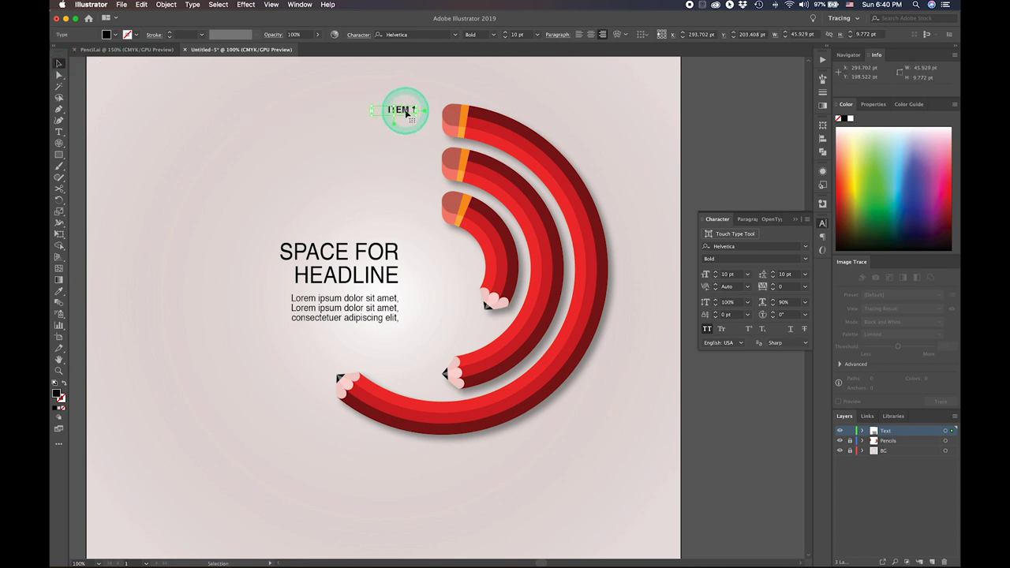
drag(407, 113, 407, 124)
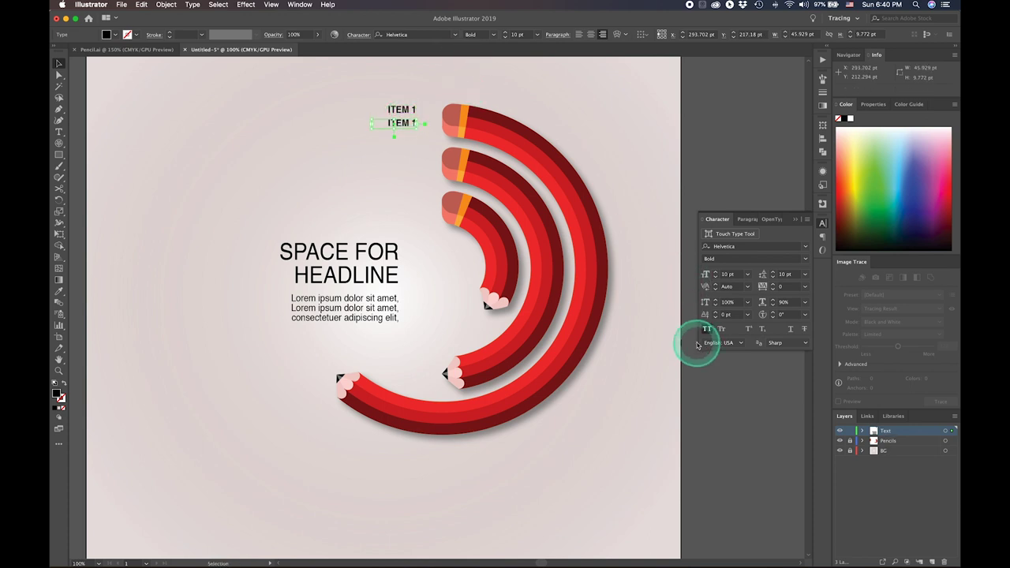
click(403, 129)
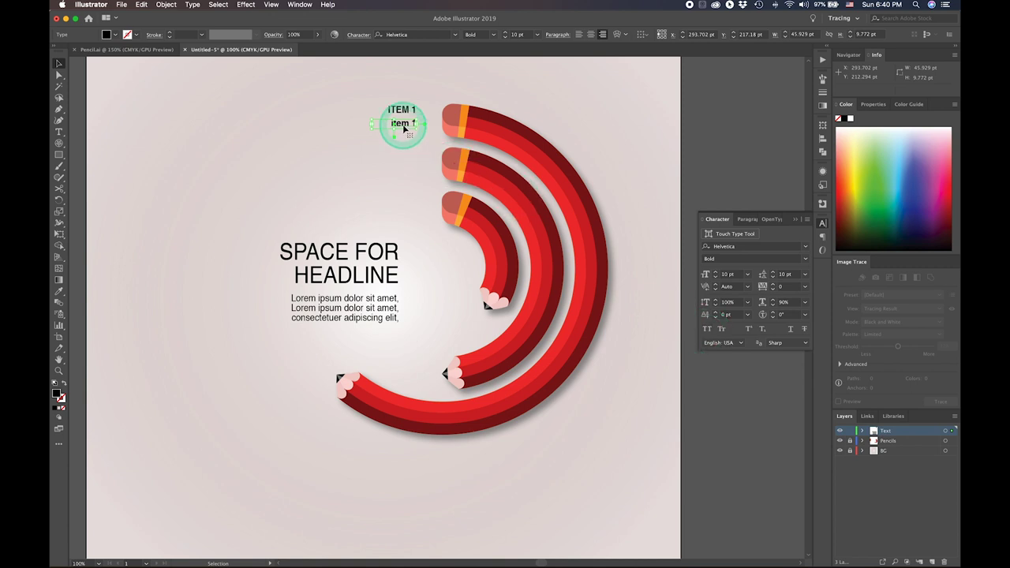
double_click(403, 126)
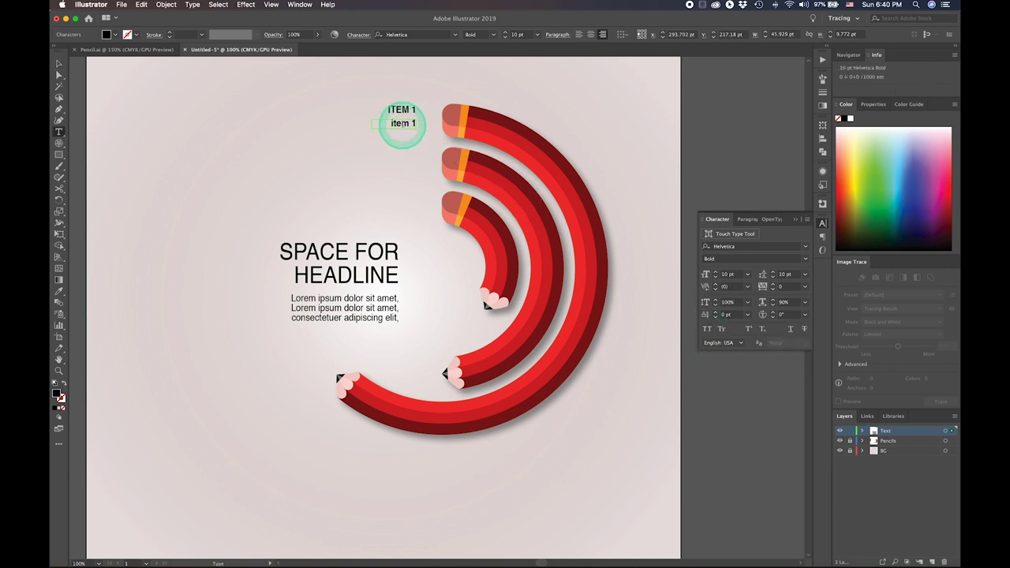
triple_click(403, 129)
click(192, 5)
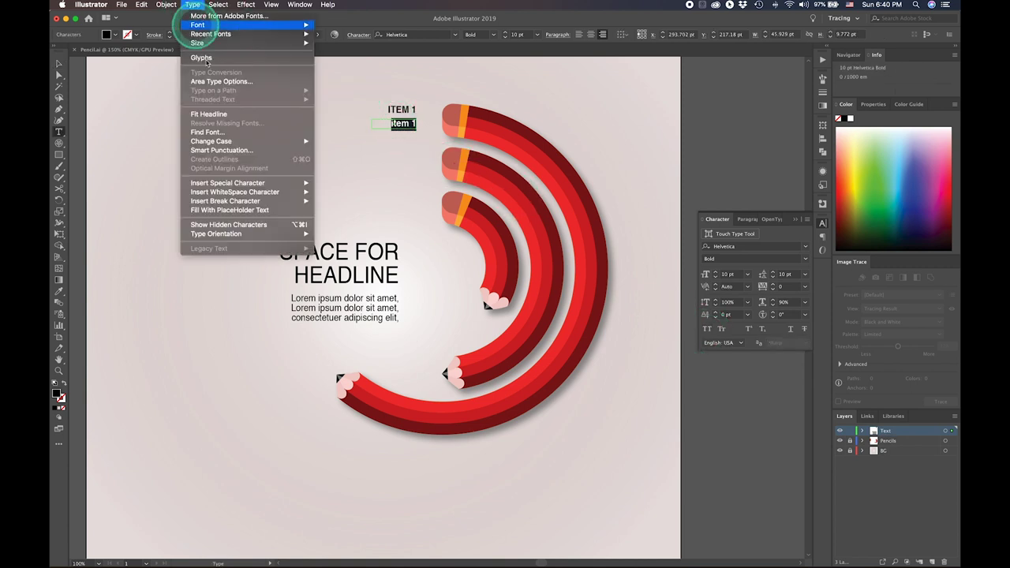
- Widen the copied label's box leftward and fill it with Lorem ipsum placeholder text
drag(207, 62, 229, 211)
click(230, 212)
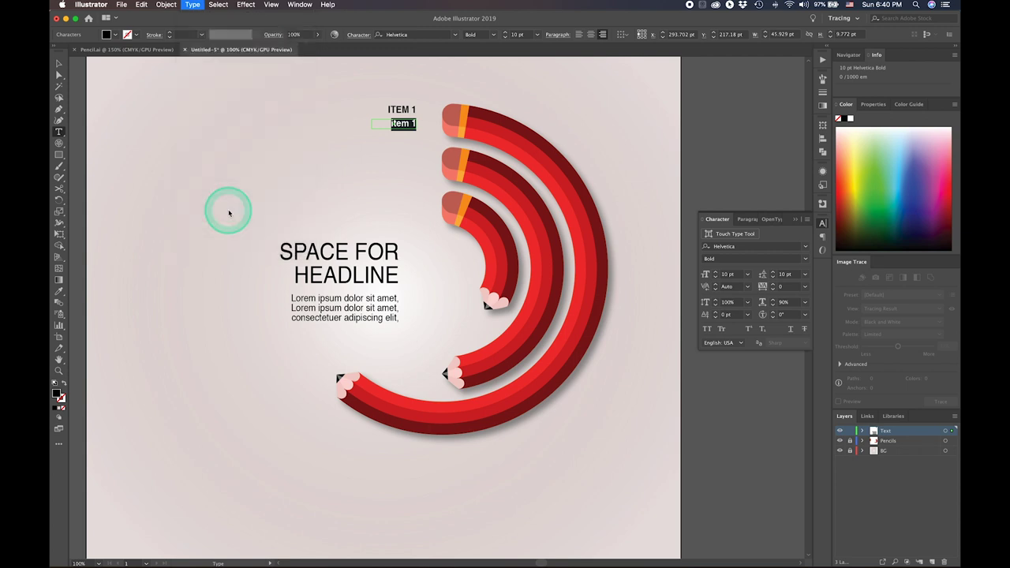
click(61, 65)
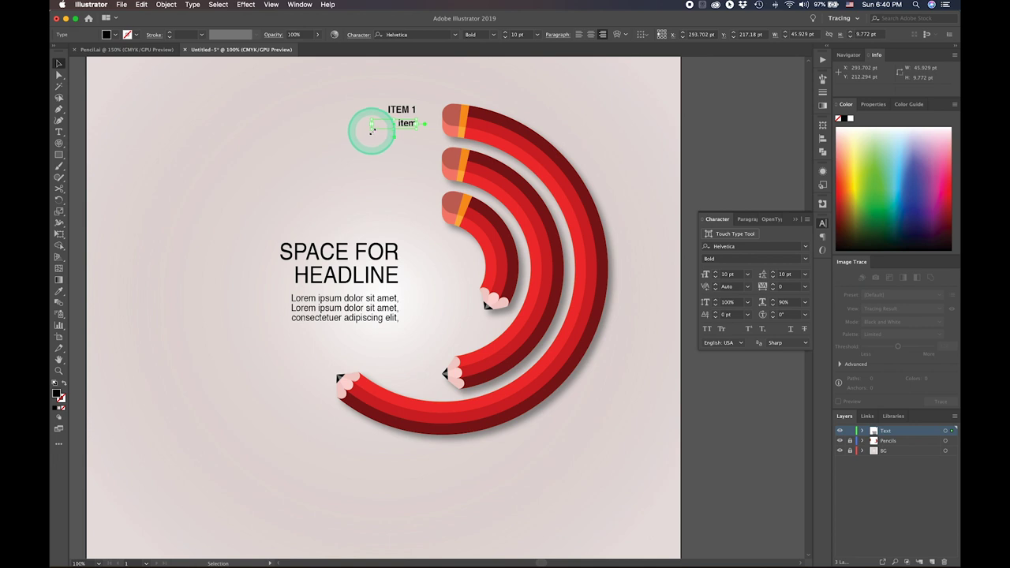
drag(371, 130, 367, 133)
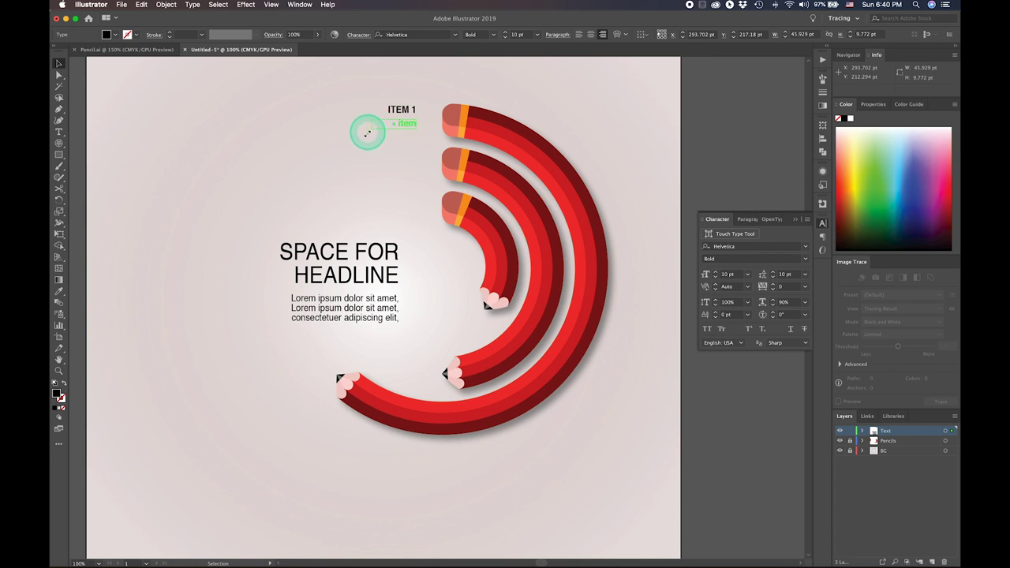
double_click(402, 124)
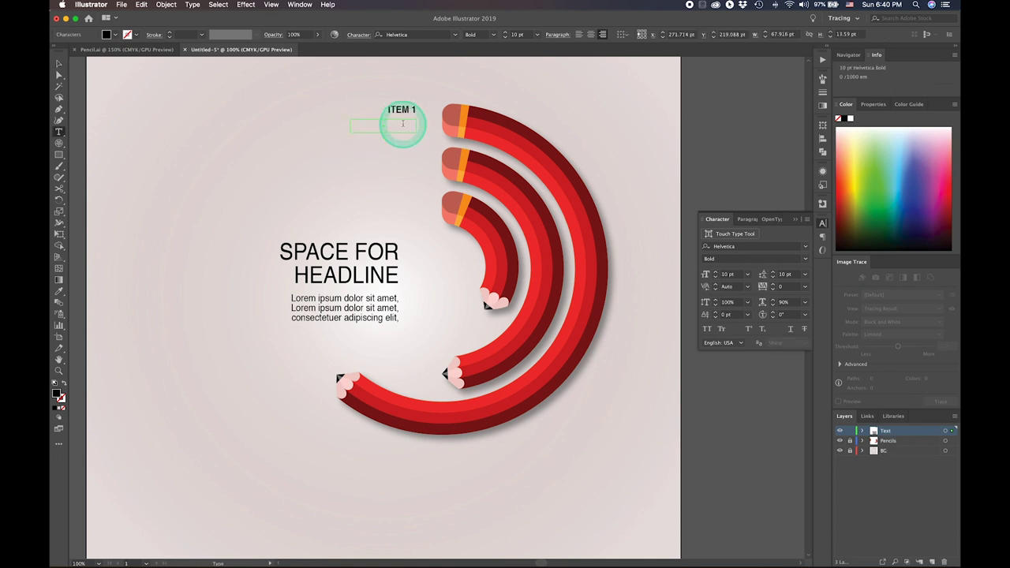
click(192, 4)
click(223, 210)
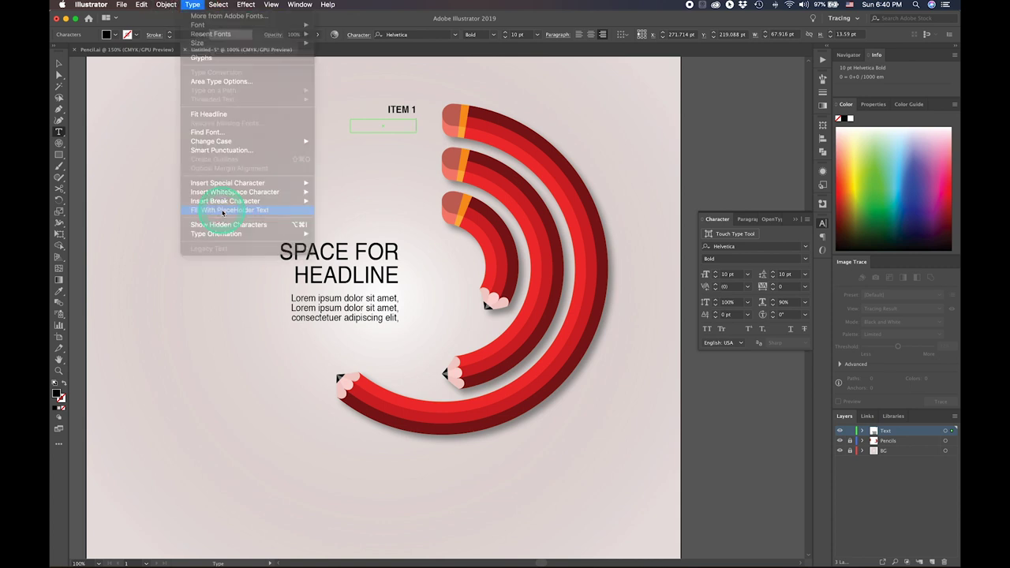
- Set the Lorem ipsum line to Regular weight and nudge it up under ITEM 1
click(58, 65)
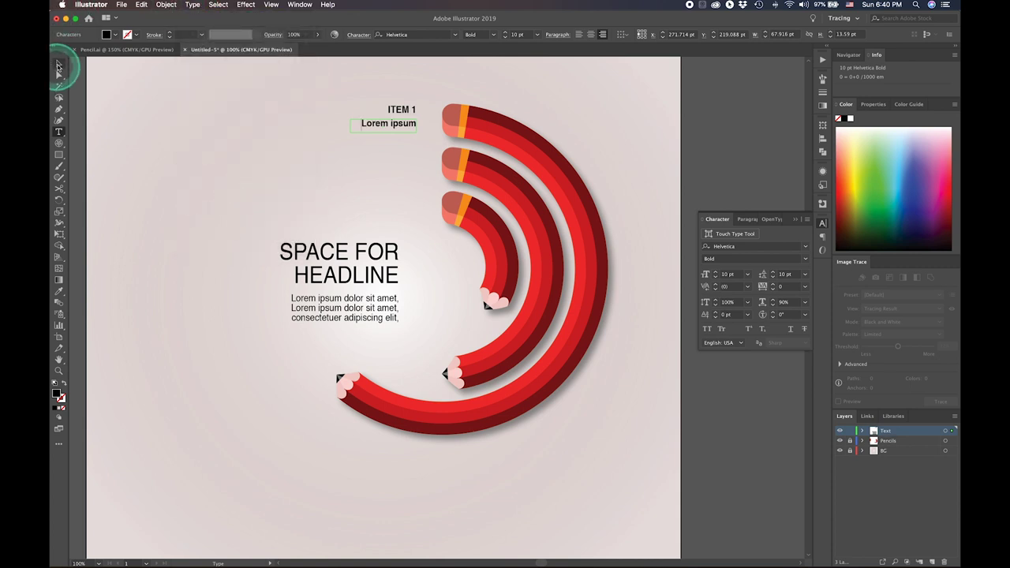
click(494, 36)
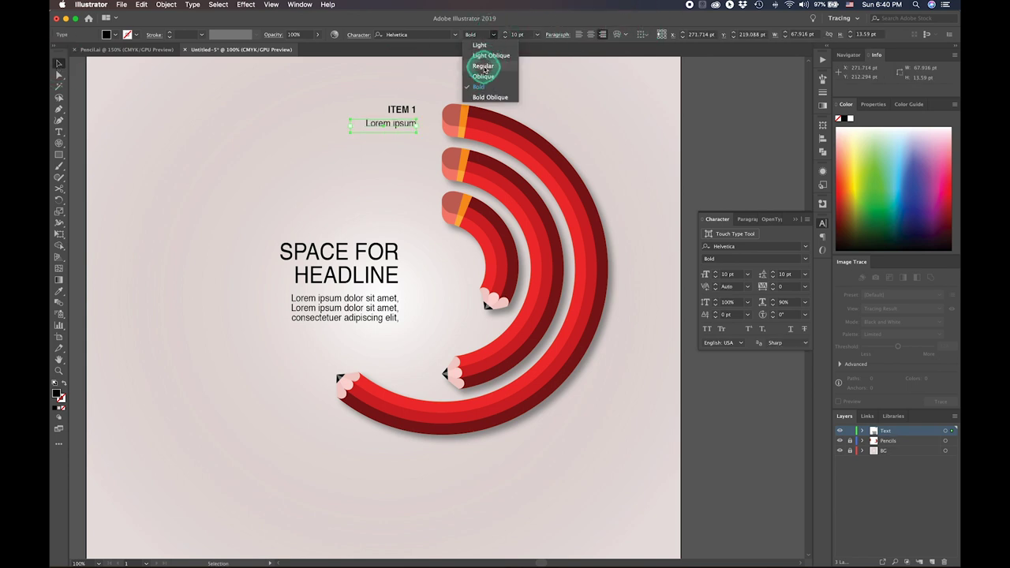
click(485, 66)
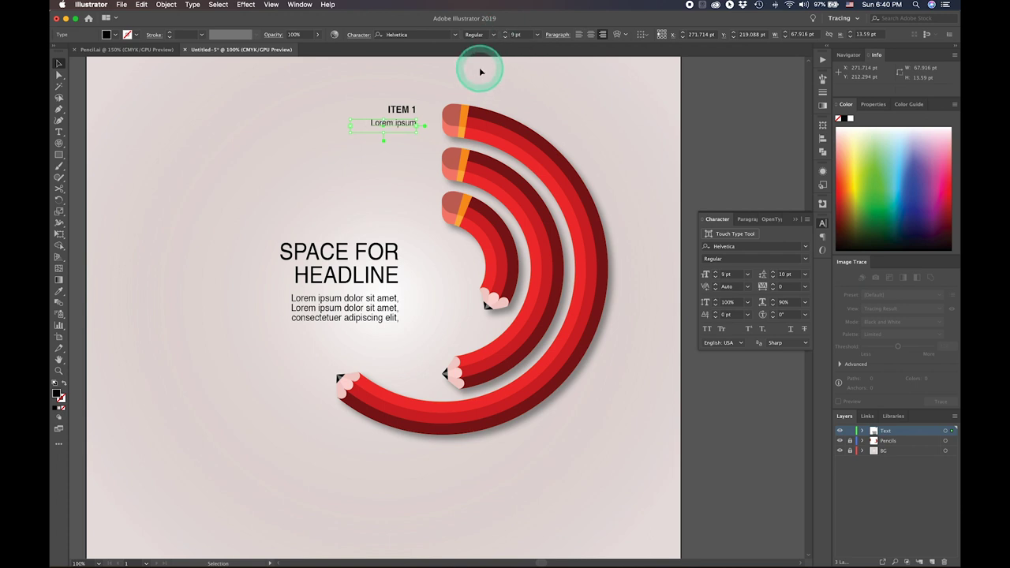
key(Up)
key(Up)
key(Up)
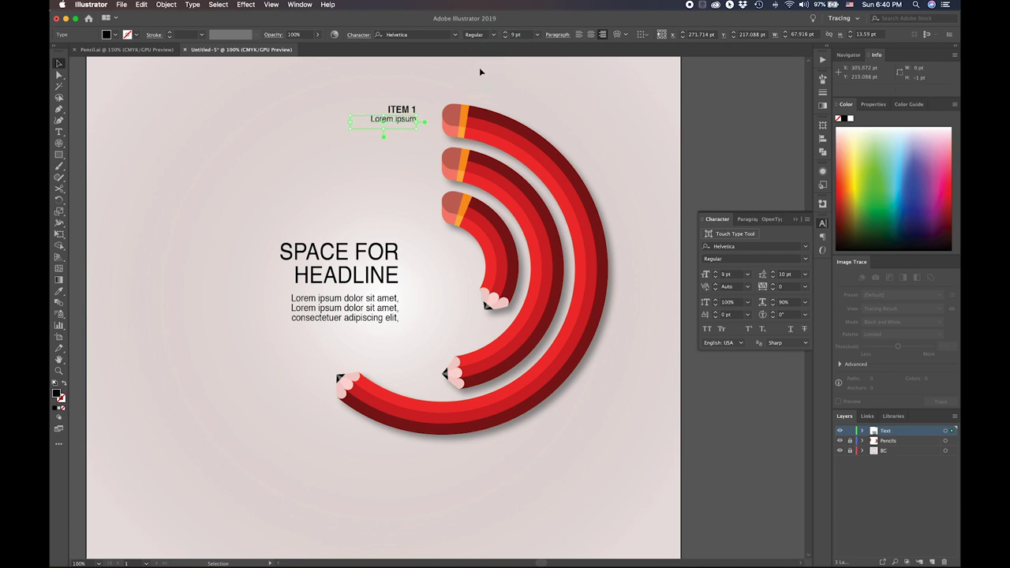
- Nudge the ITEM 1 group right and copy it down beside the middle and inner pencils
shift+click(402, 109)
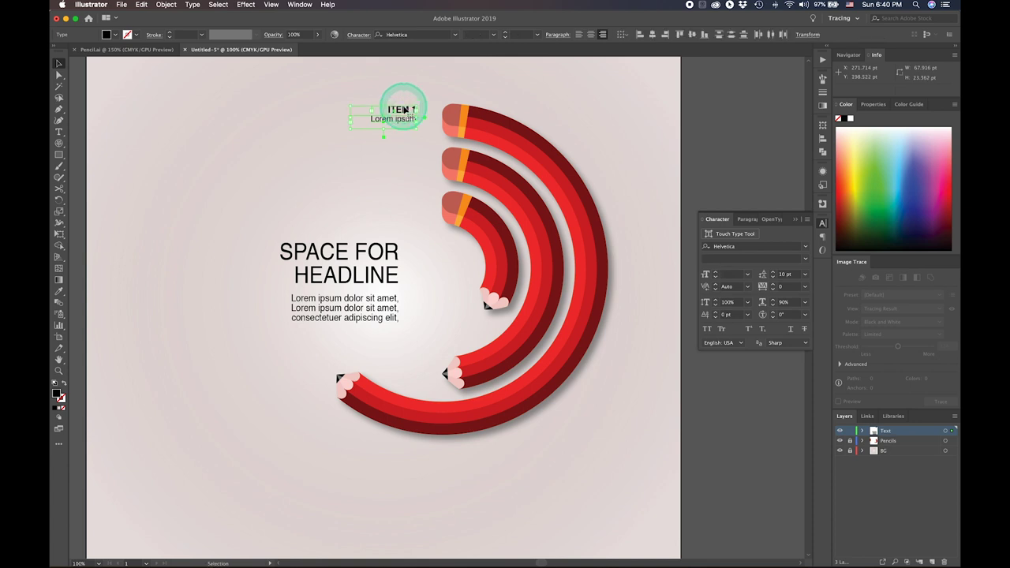
key(shift+Right)
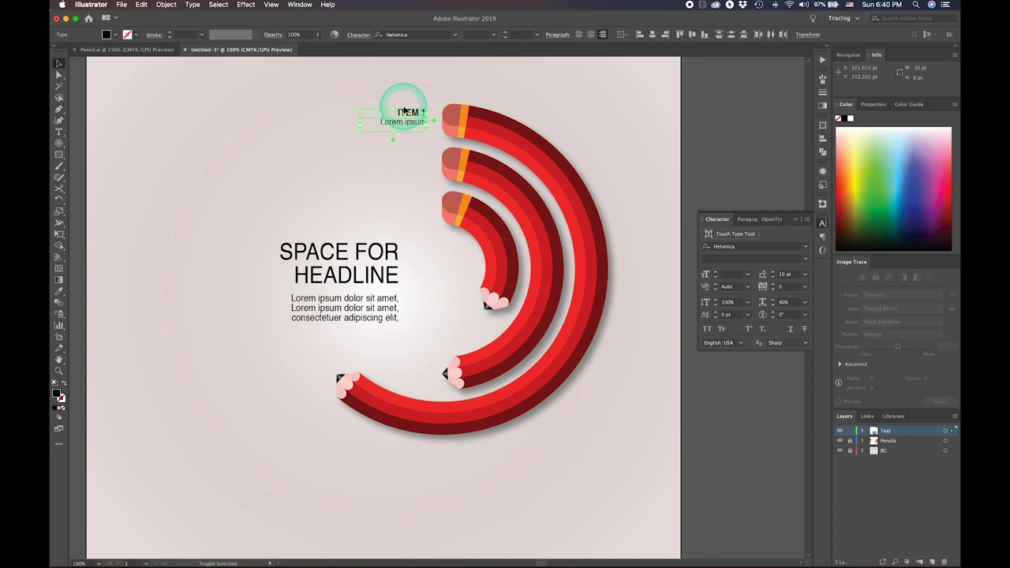
key(Down)
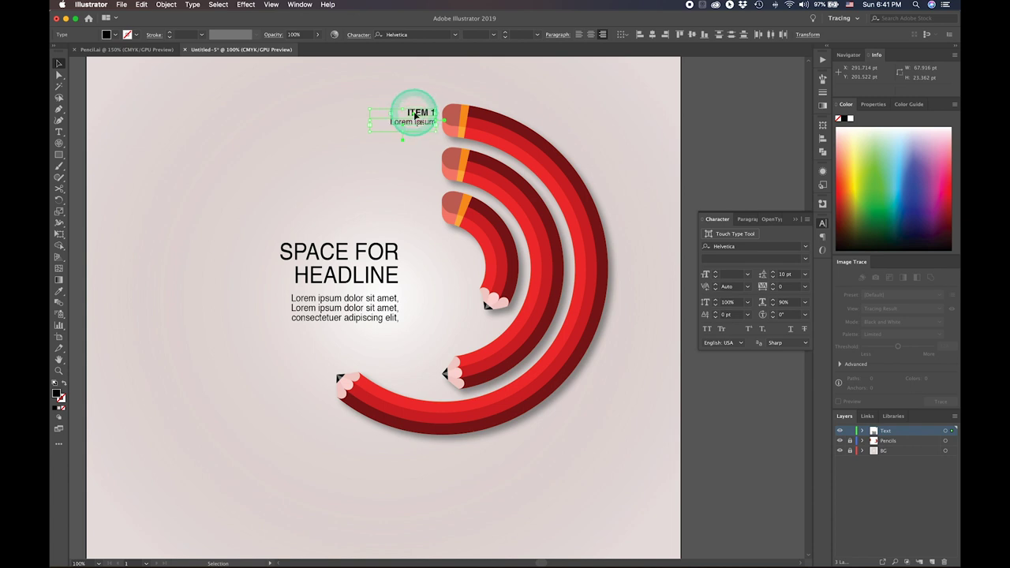
drag(415, 114, 416, 165)
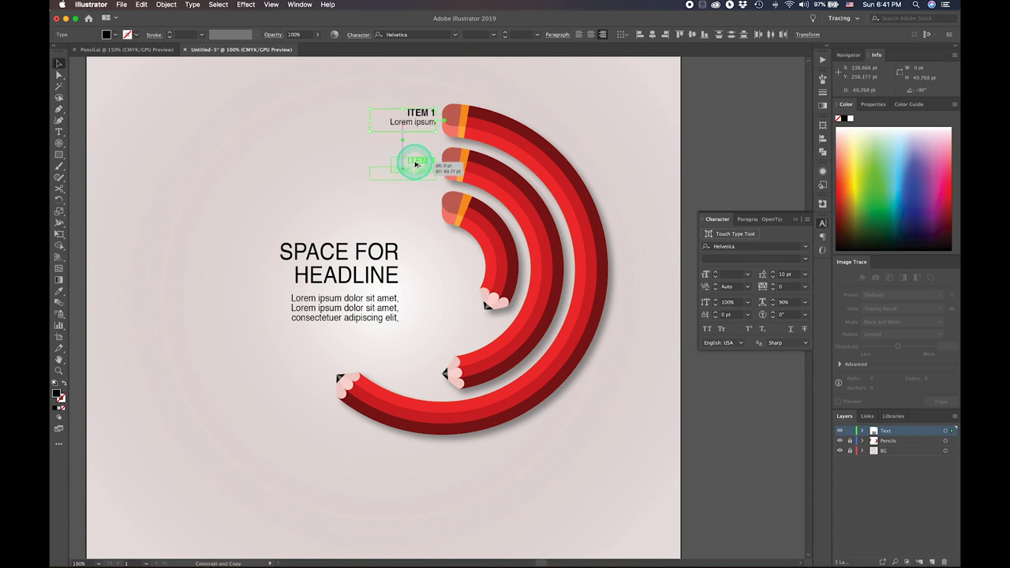
drag(416, 164, 416, 207)
- Renumber the copied labels to read ITEM 2 and ITEM 3
click(334, 191)
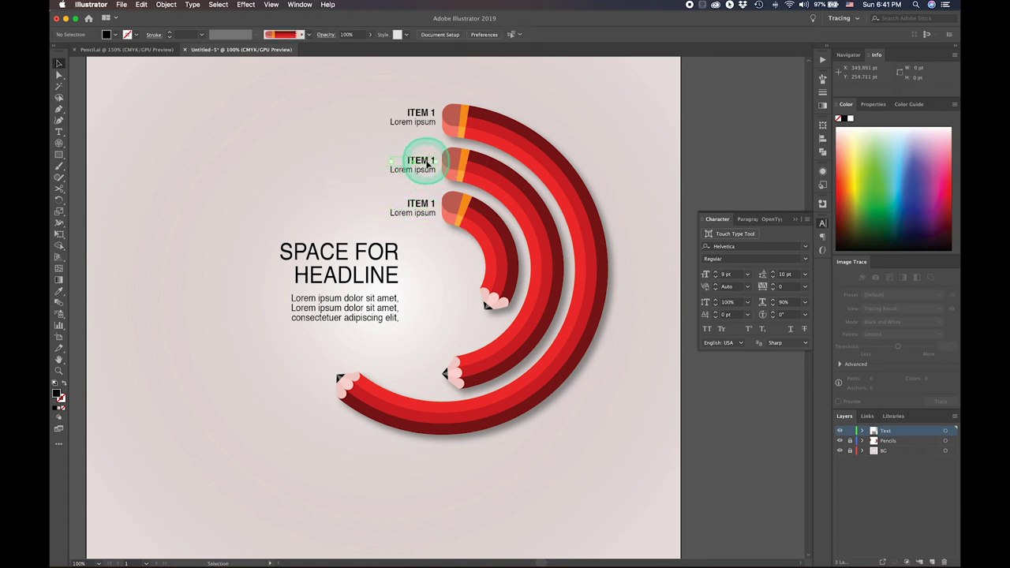
double_click(427, 162)
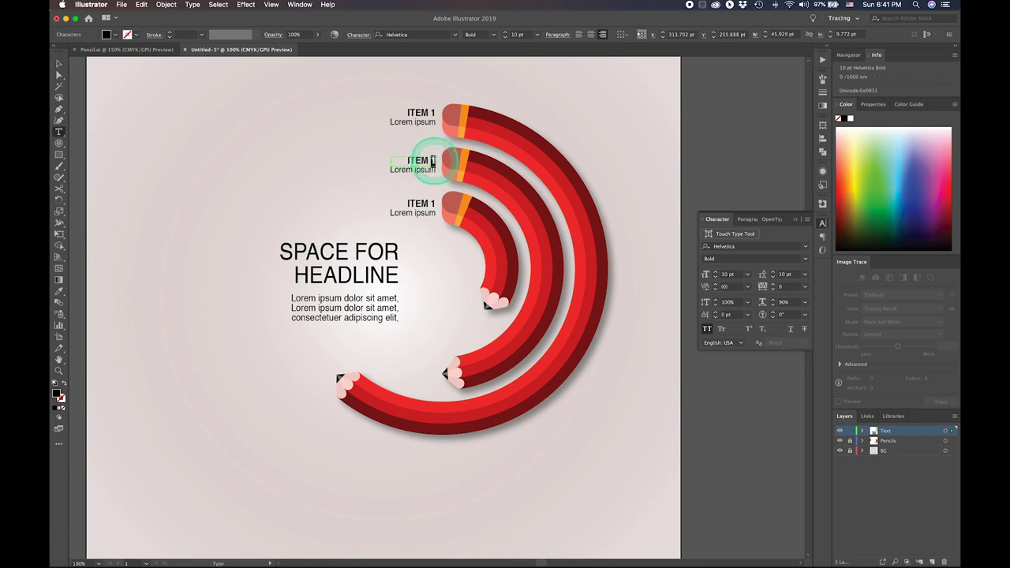
text(2)
double_click(432, 204)
text(3)
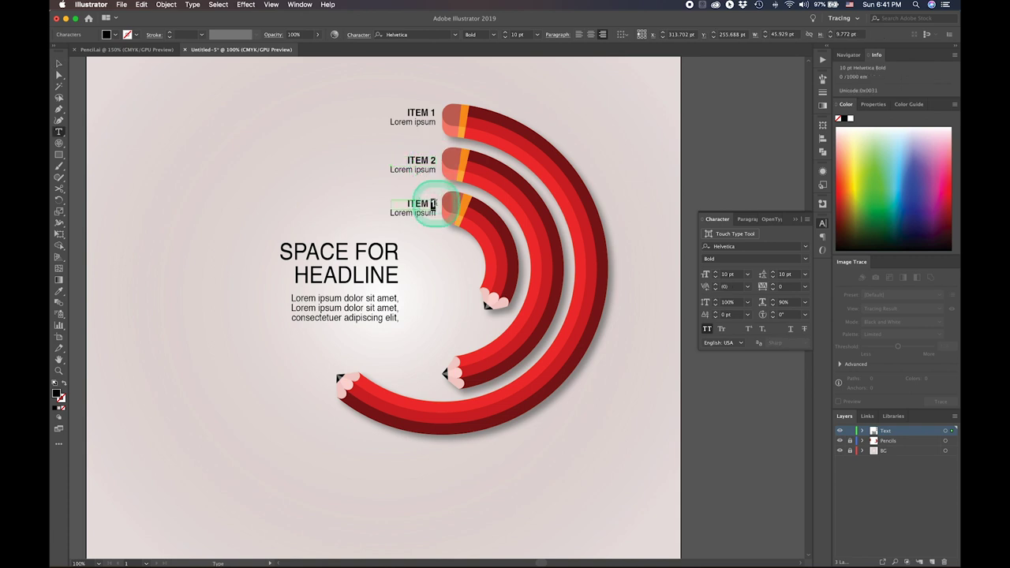
click(58, 64)
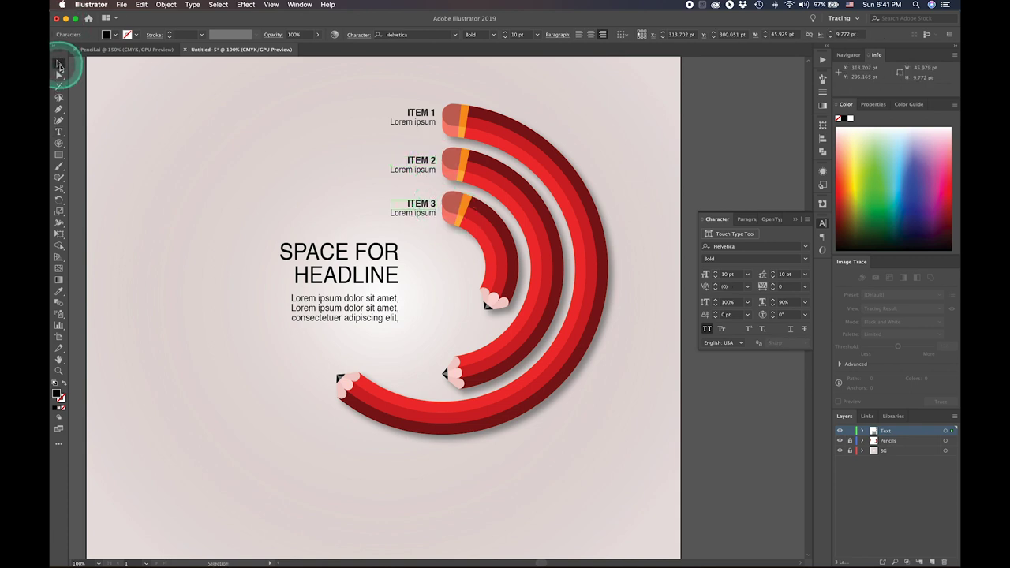
click(297, 193)
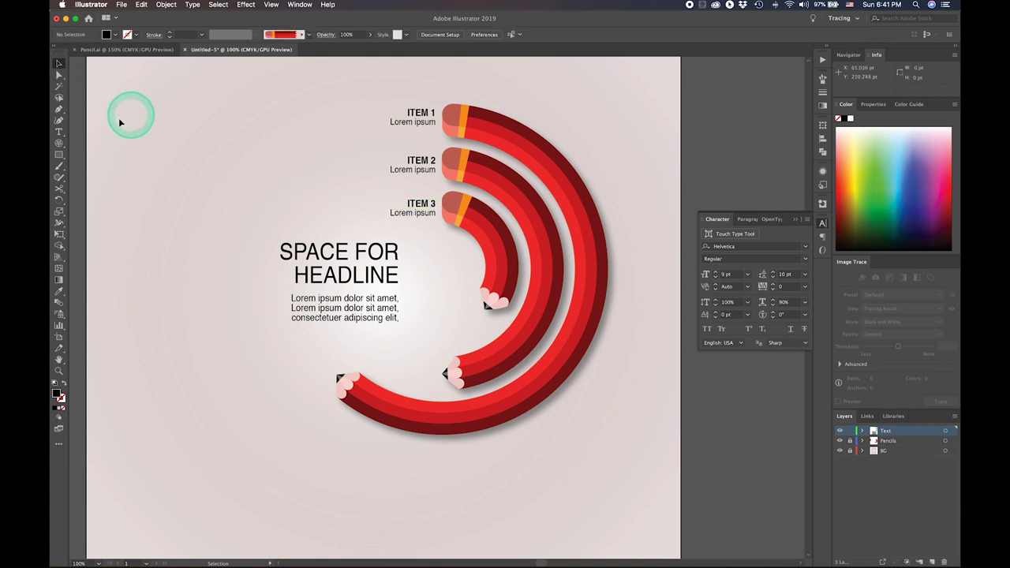
- Alt-drag a copy of the headline beside the inner pencil end and retype it as 45%
mouse_move(327, 236)
mouse_down()
mouse_move(444, 320)
mouse_move(467, 314)
mouse_up()
key(t)
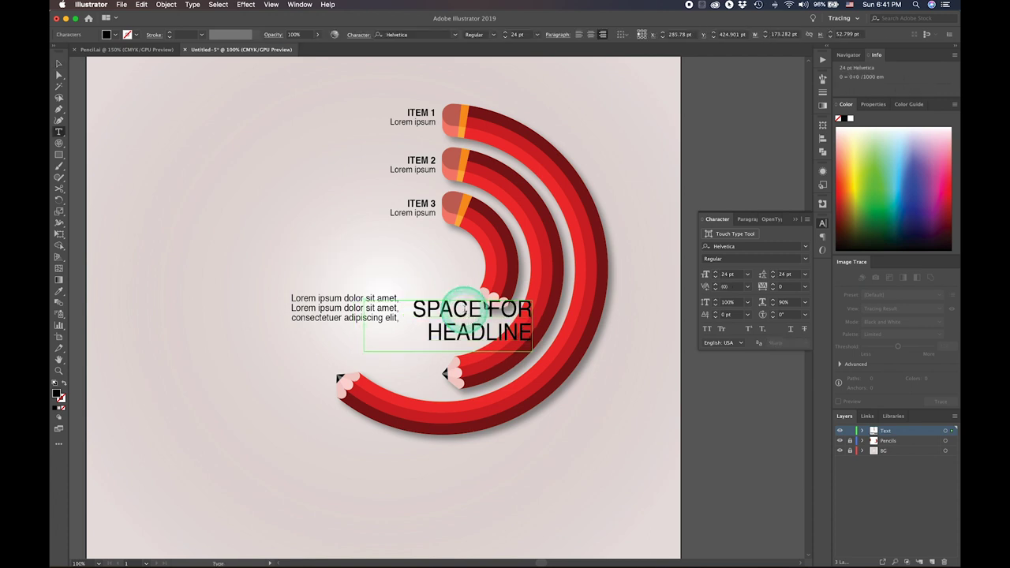
key(ctrl+z)
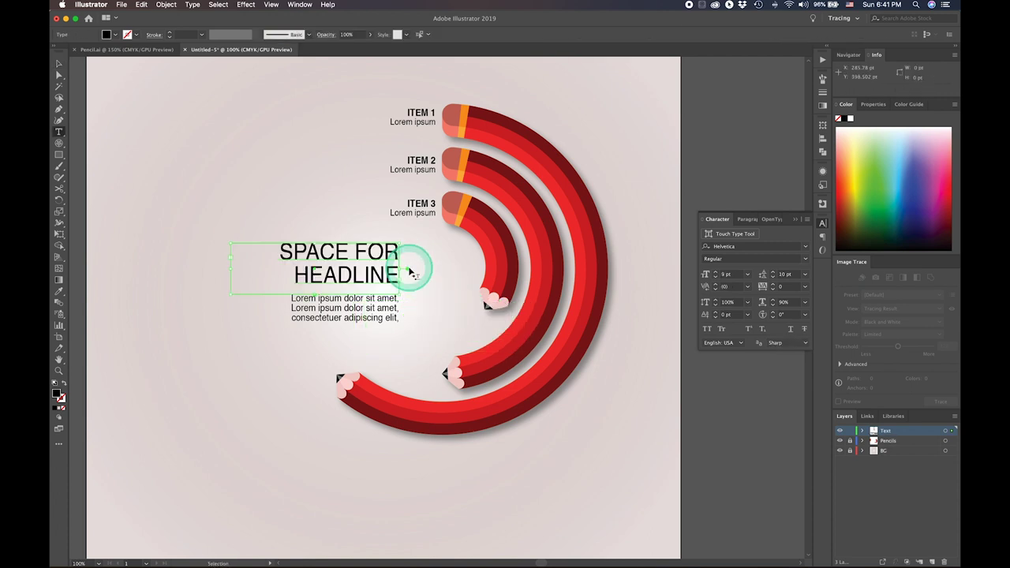
drag(338, 265, 462, 319)
double_click(457, 311)
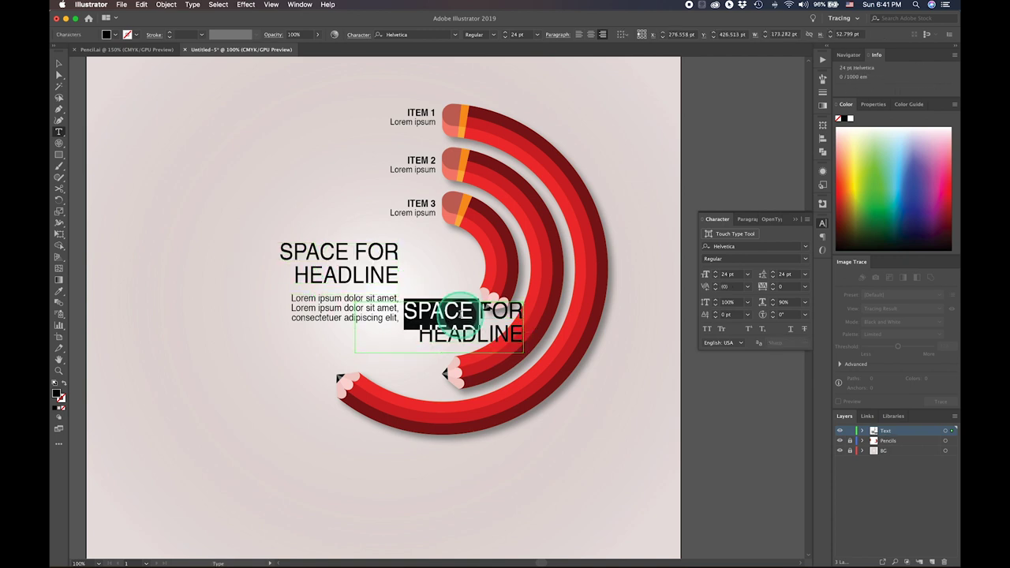
triple_click(458, 311)
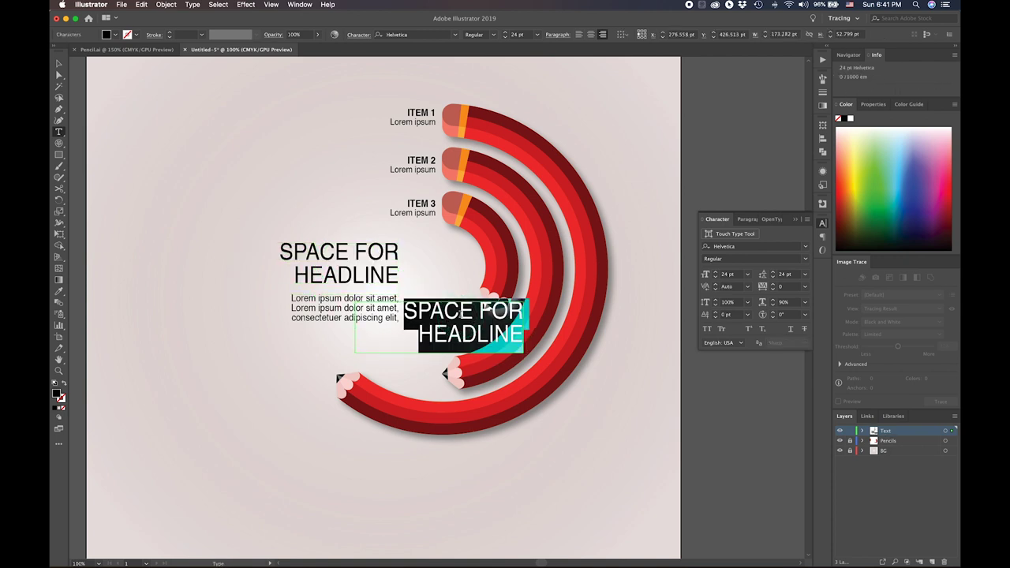
text(45)
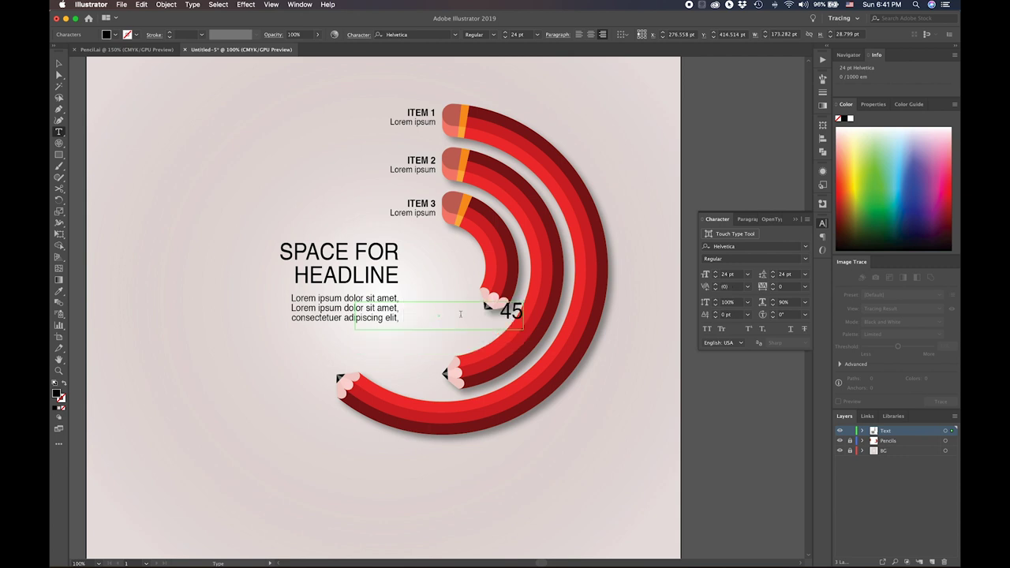
- Set the 45% label's font style to Bold
click(460, 314)
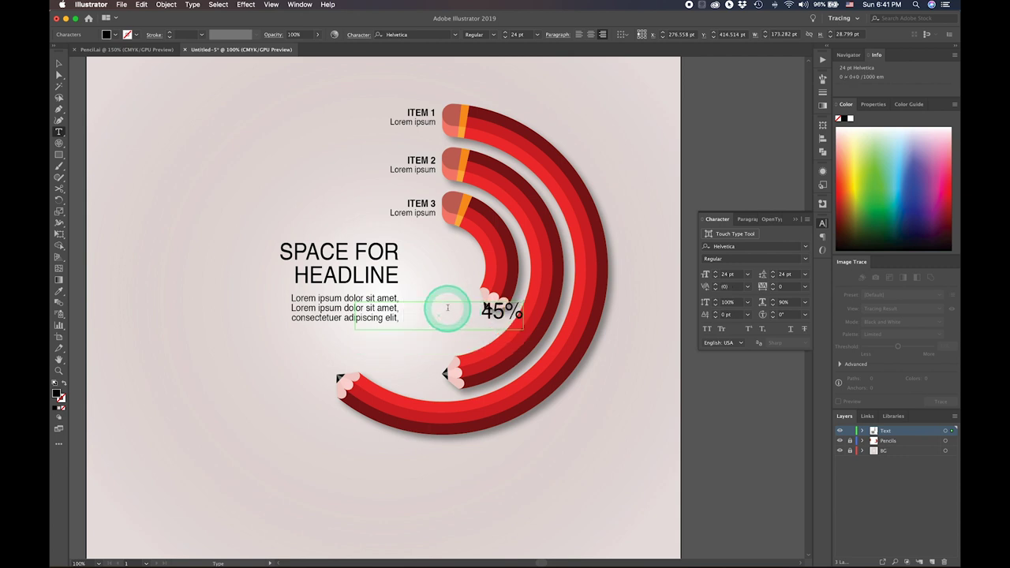
click(59, 63)
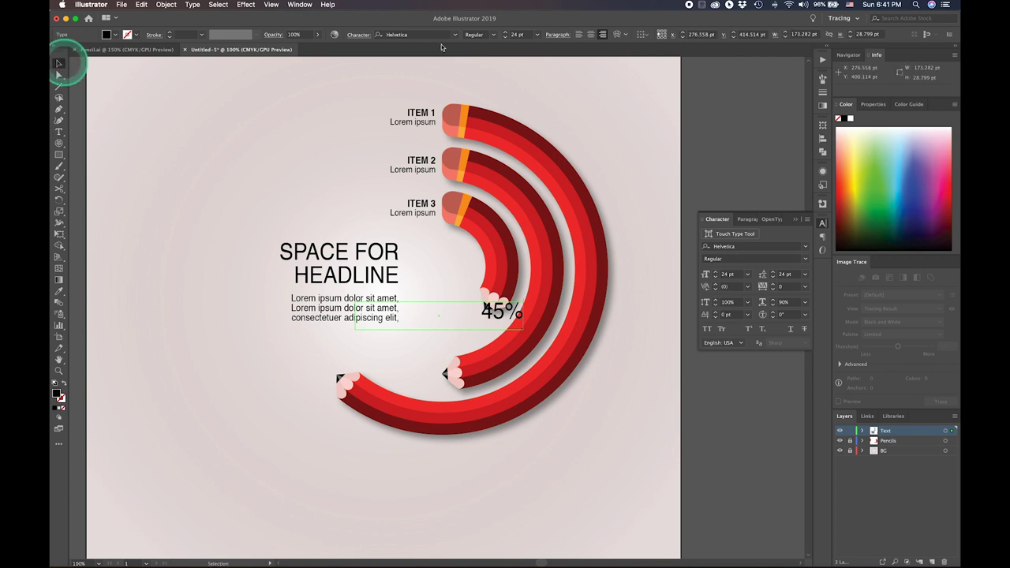
click(492, 34)
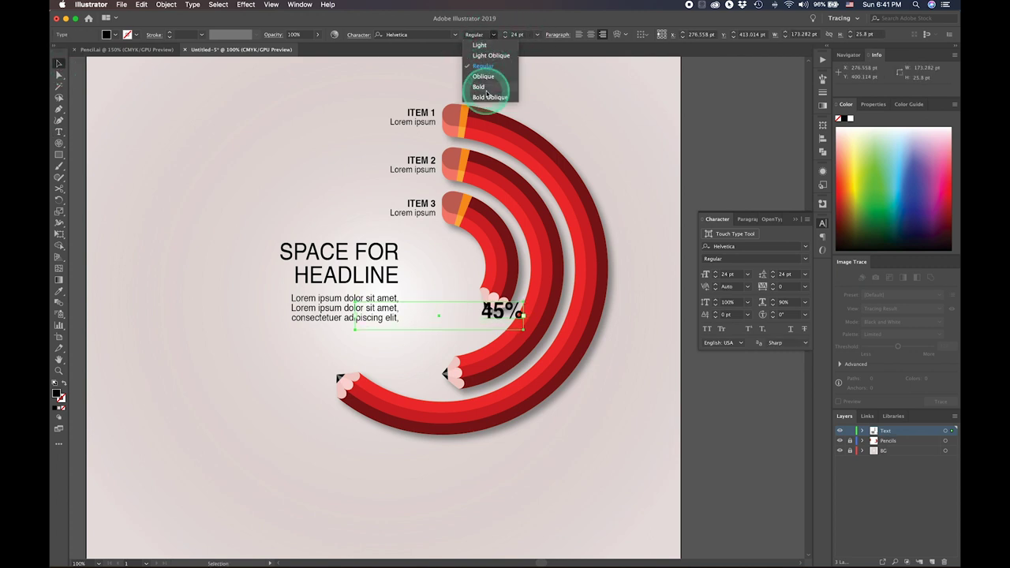
click(487, 88)
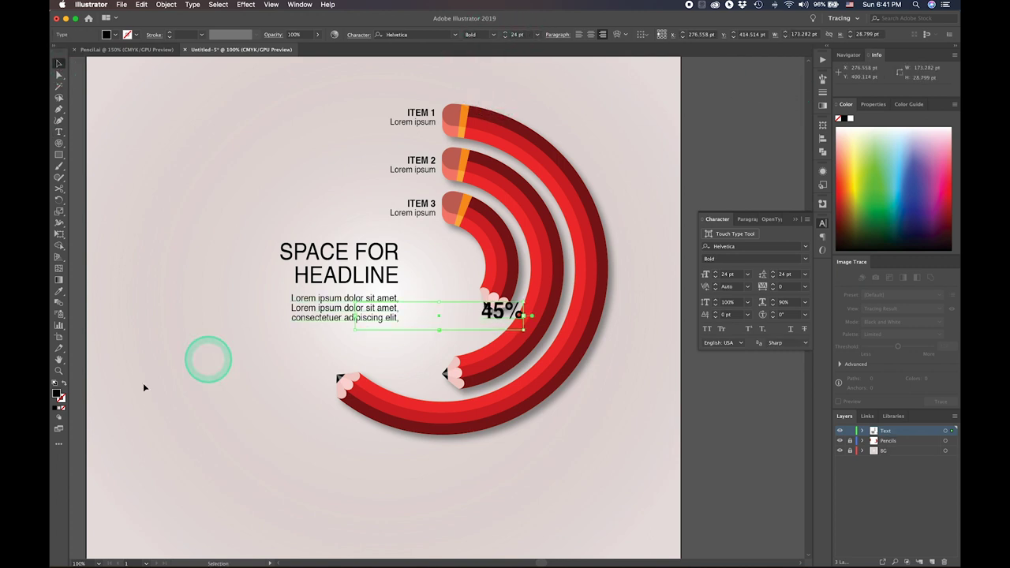
- Fill the 45% label with a gray swatch and position it beside the inner pencil end
click(354, 333)
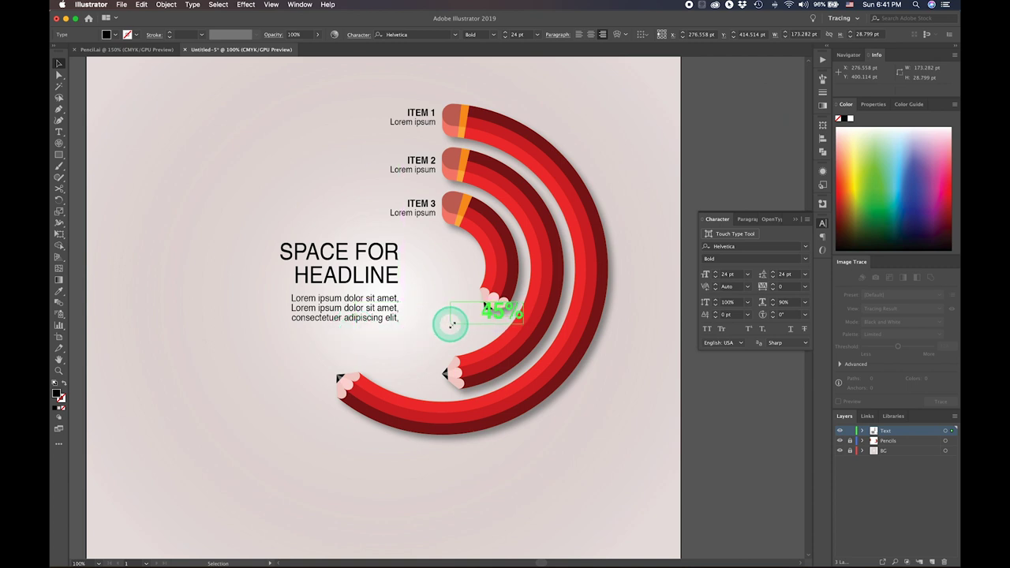
click(468, 325)
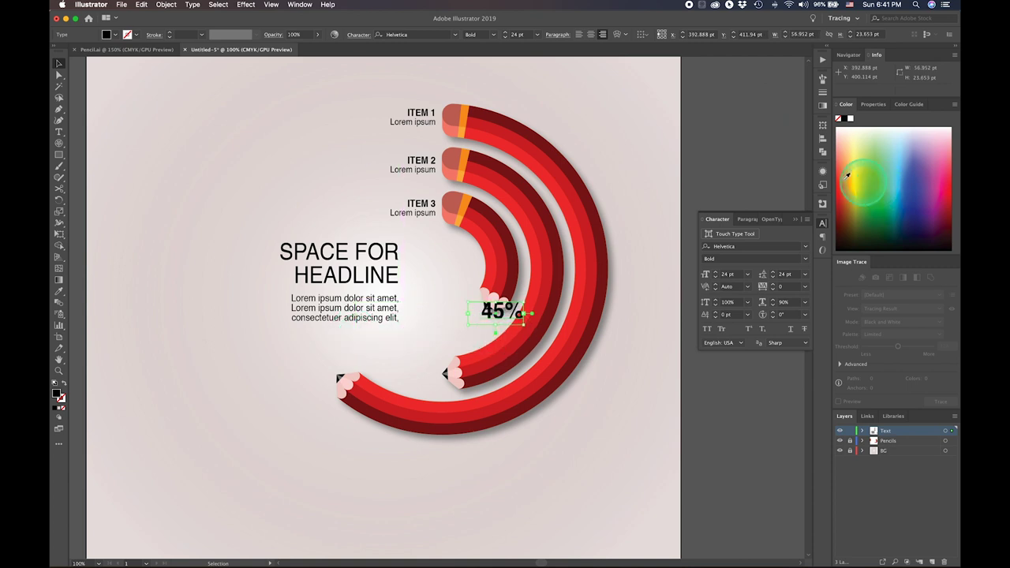
click(485, 11)
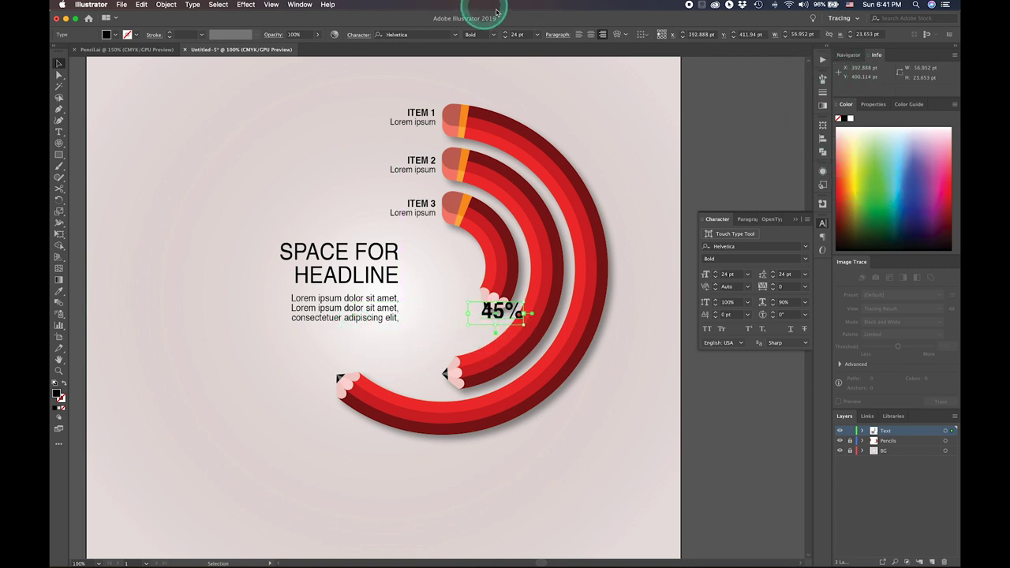
click(298, 5)
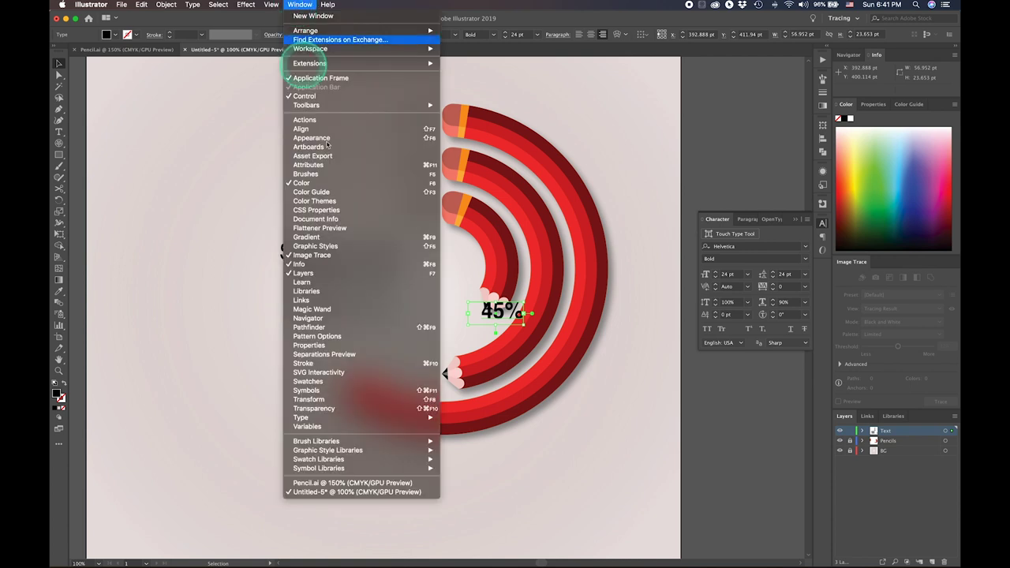
click(339, 381)
click(198, 374)
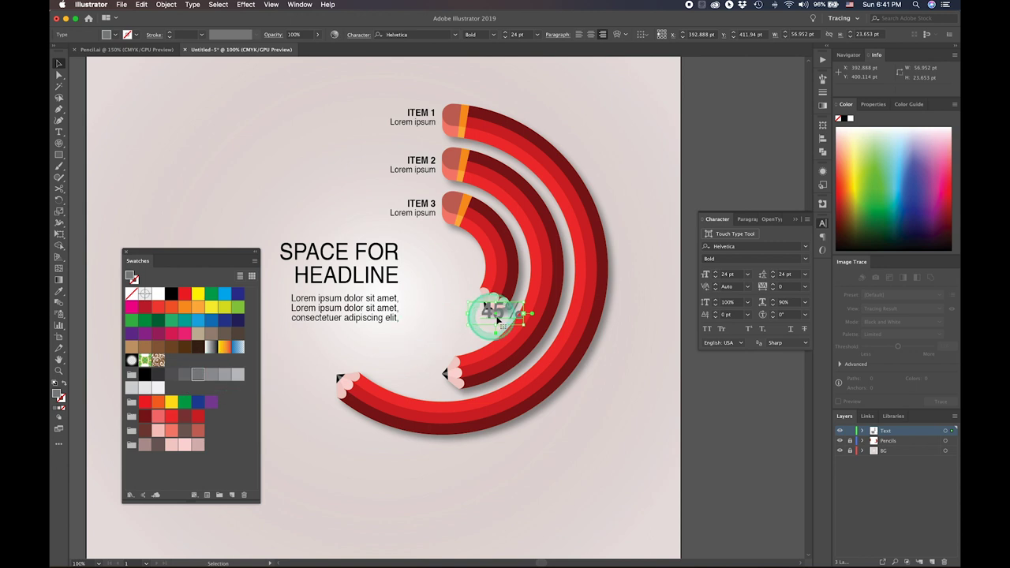
drag(201, 378, 455, 310)
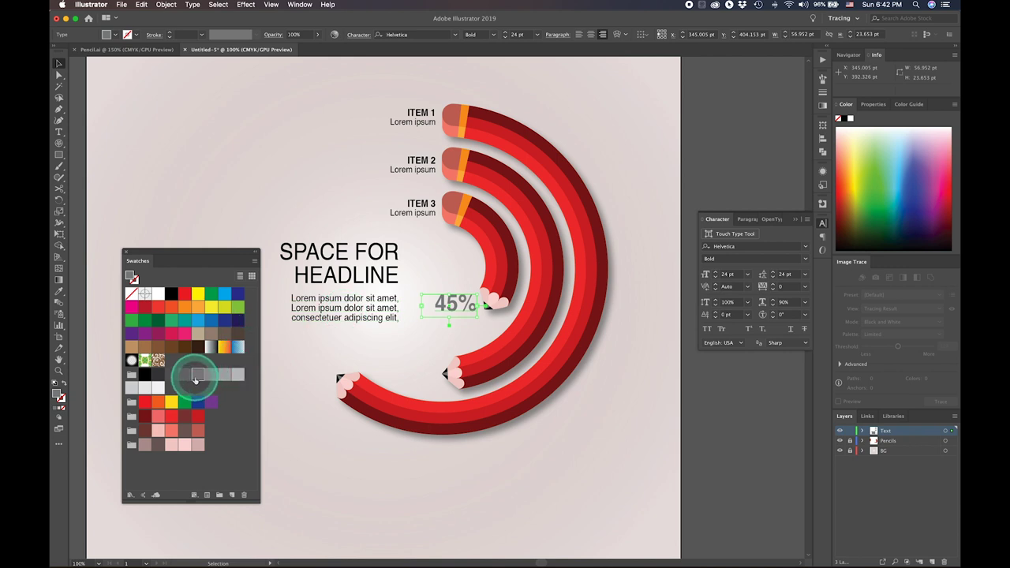
mouse_move(196, 379)
mouse_down()
mouse_move(455, 312)
mouse_move(414, 379)
mouse_move(299, 373)
mouse_up()
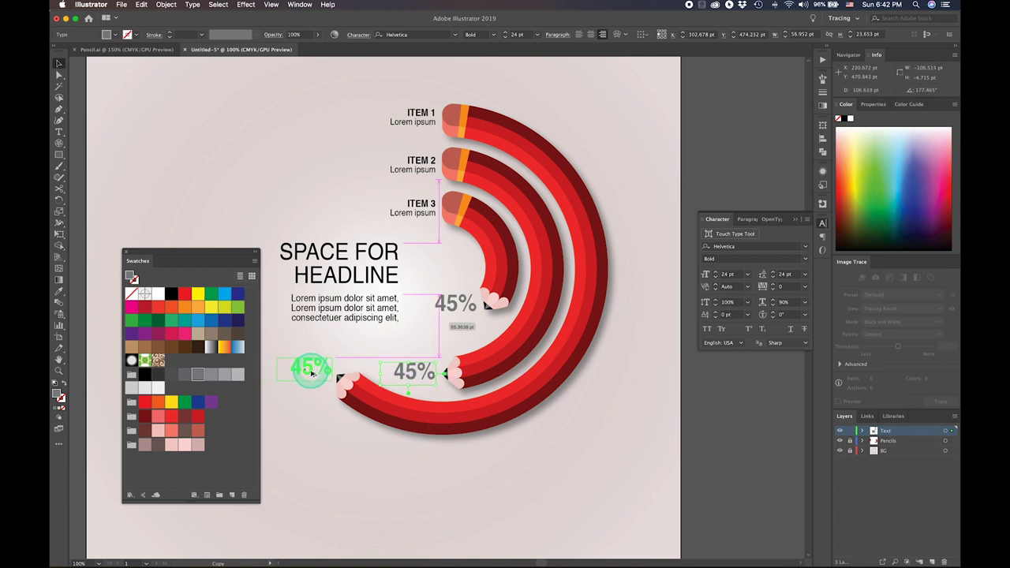
- Place label copies at the middle and outer pencil ends reading 50% and 65%, then close Swatches
drag(311, 371, 298, 368)
double_click(293, 368)
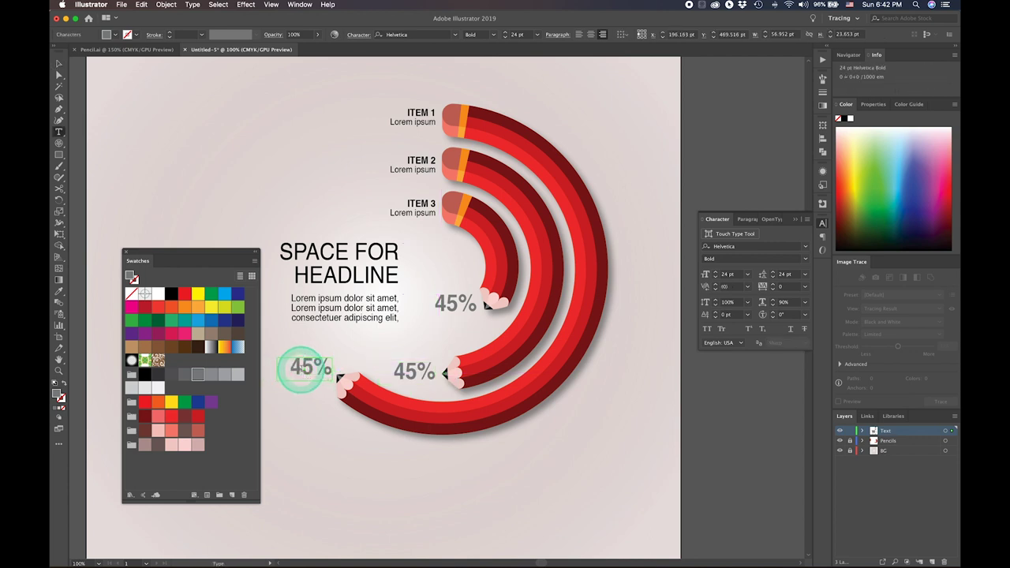
text(6)
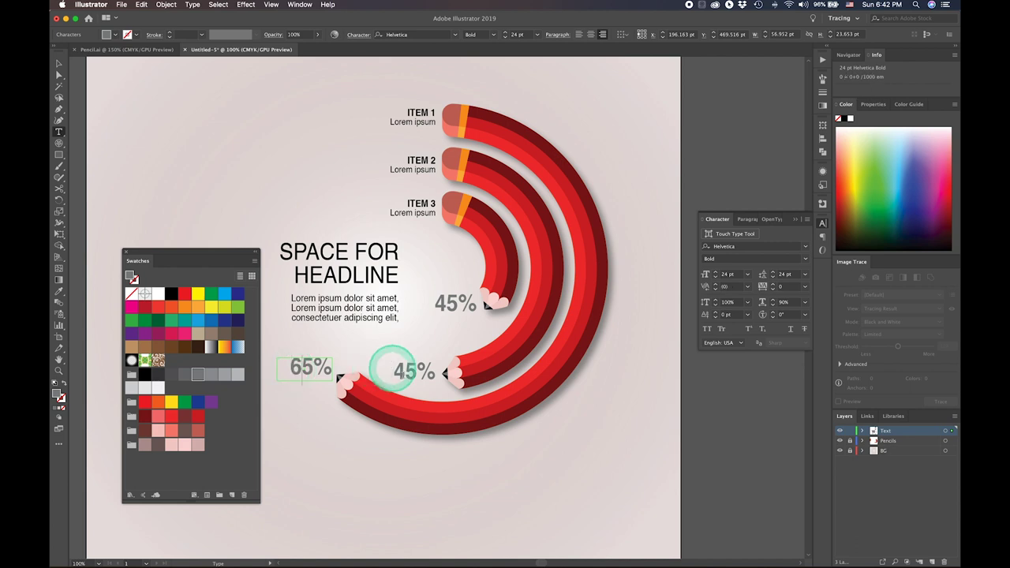
drag(404, 372, 388, 372)
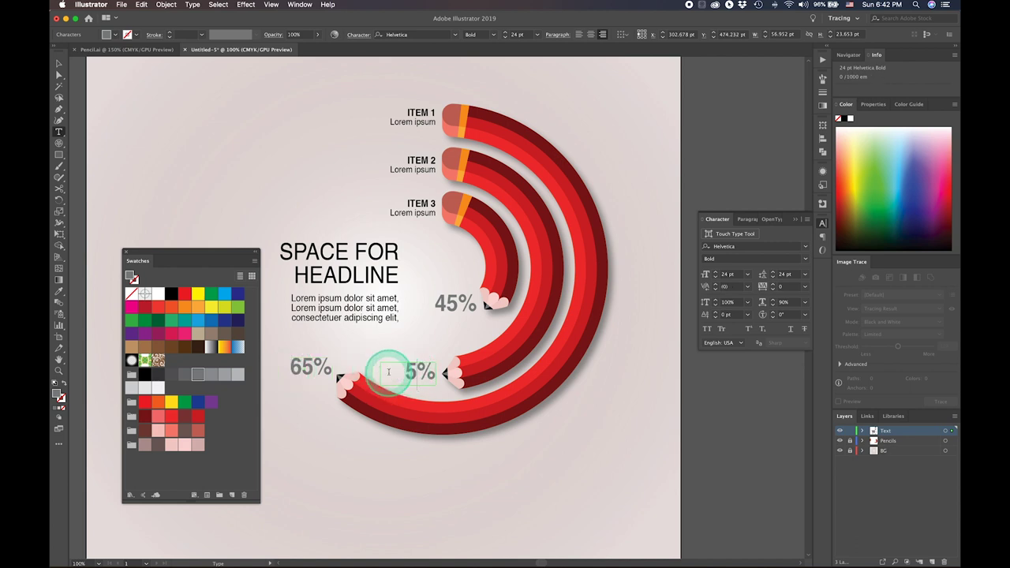
click(130, 256)
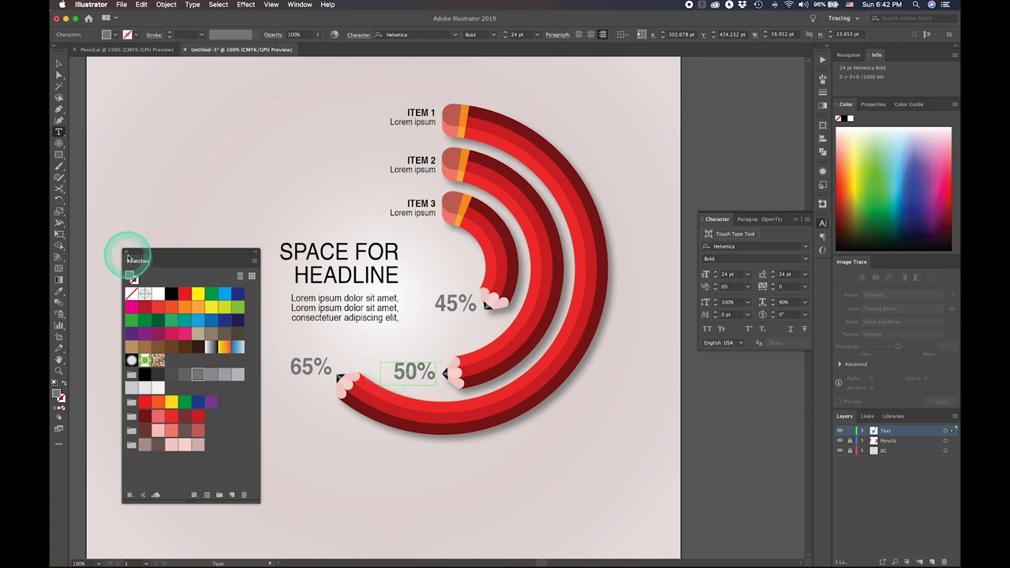
click(129, 256)
key(Escape)
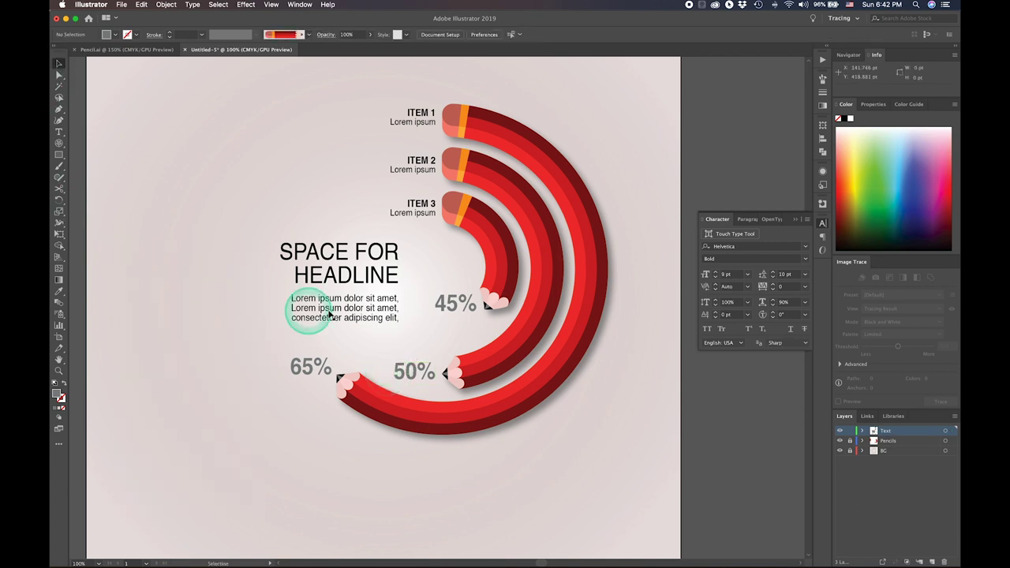
- Center the poster in view and dock the floating Character panel on the right
drag(355, 325, 409, 370)
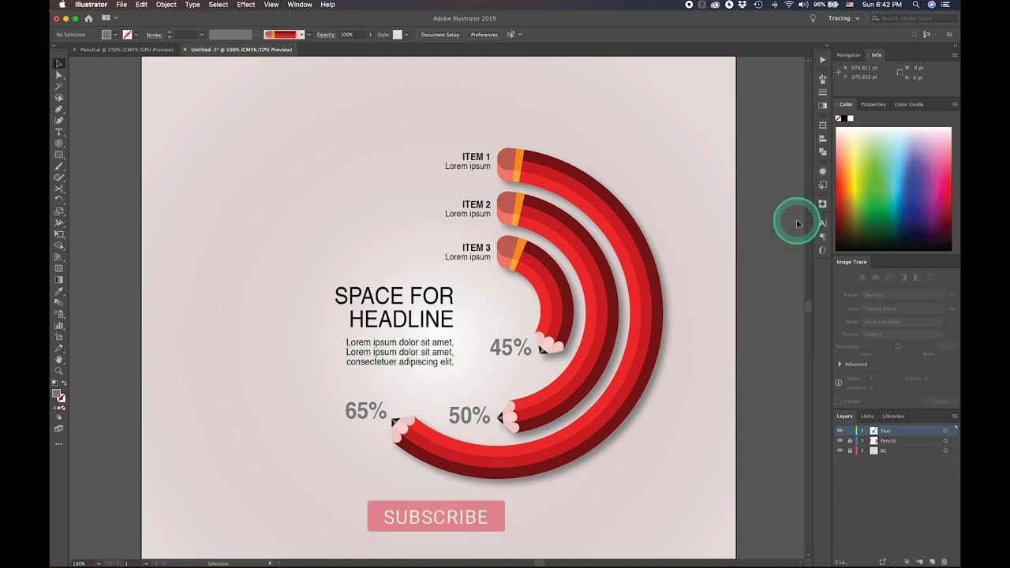
drag(739, 223, 797, 224)
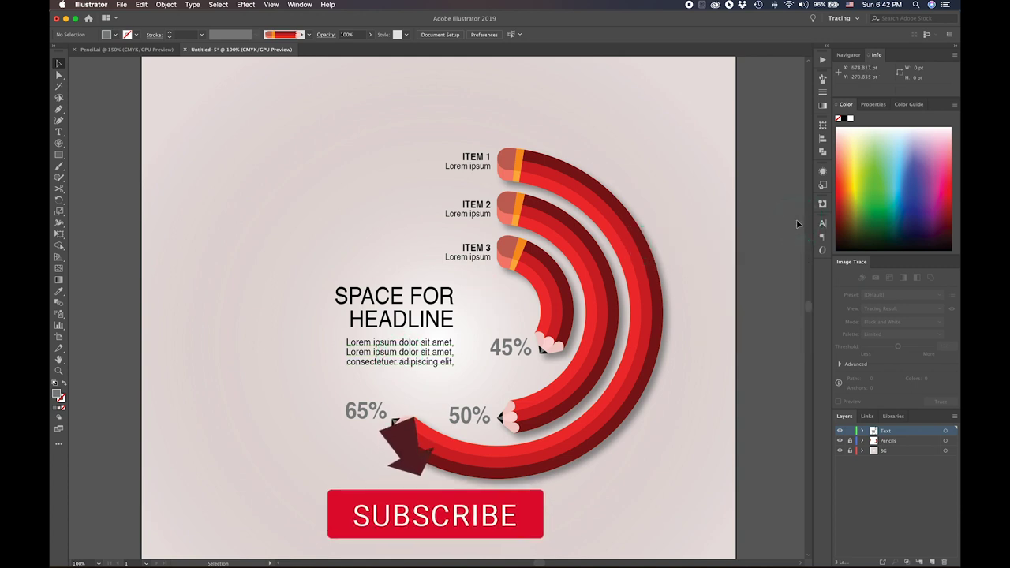